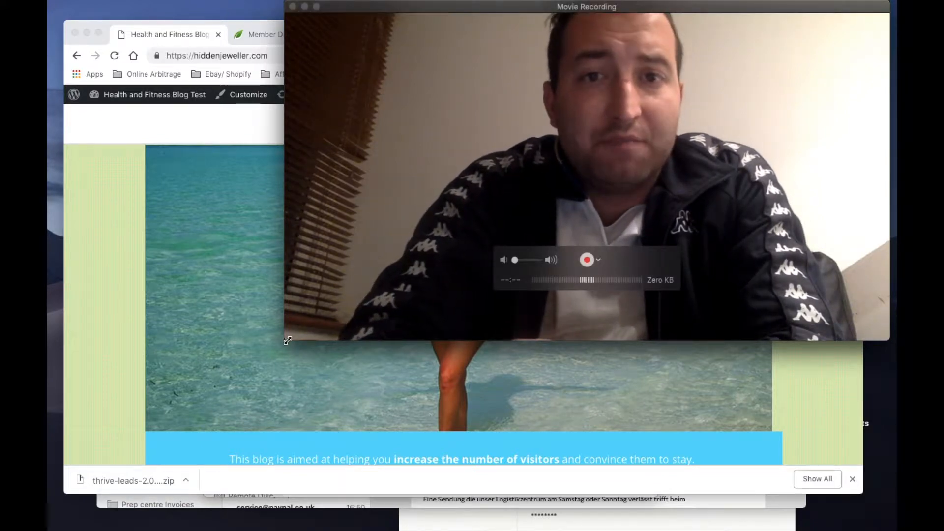
Review the blog homepage from the hero banner through the recent articles to the author section and footer.
{"action": "left_click_drag", "start_coordinate": [287, 341], "coordinate": [640, 193]}
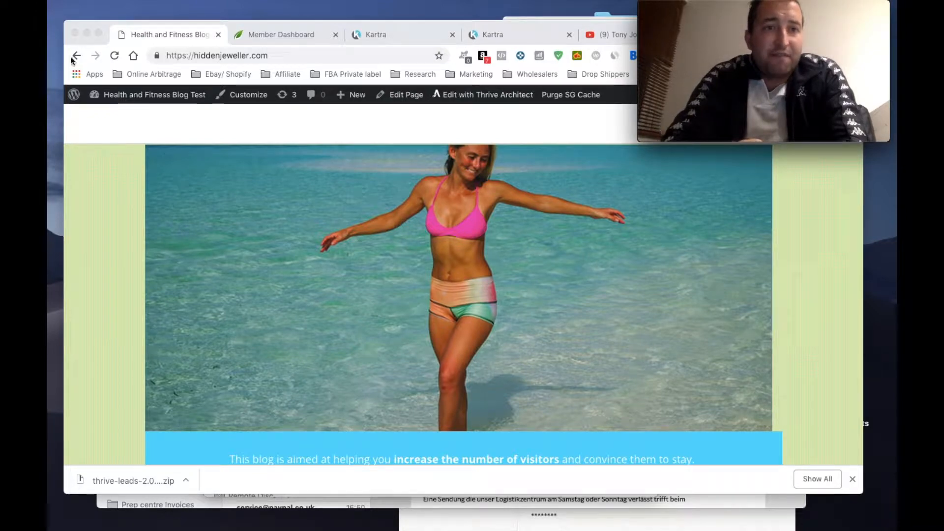
{"action": "left_click", "coordinate": [99, 34]}
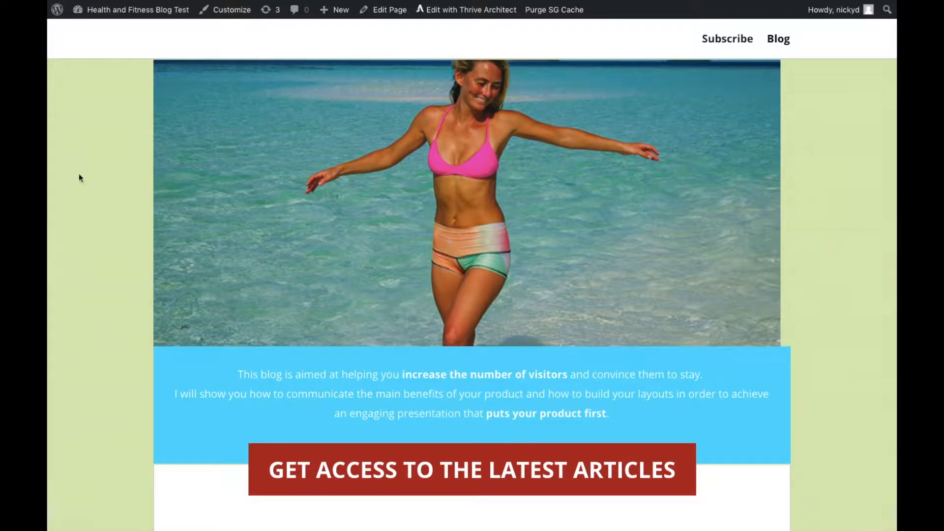
{"action": "scroll", "coordinate": [454, 181], "scroll_direction": "down", "scroll_amount": 20}
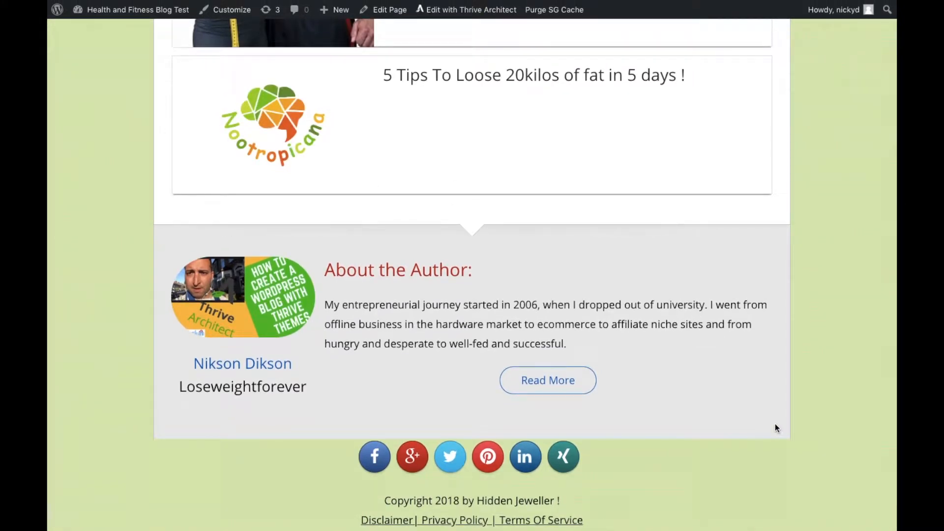
{"action": "scroll", "coordinate": [775, 427], "scroll_direction": "up", "scroll_amount": 20}
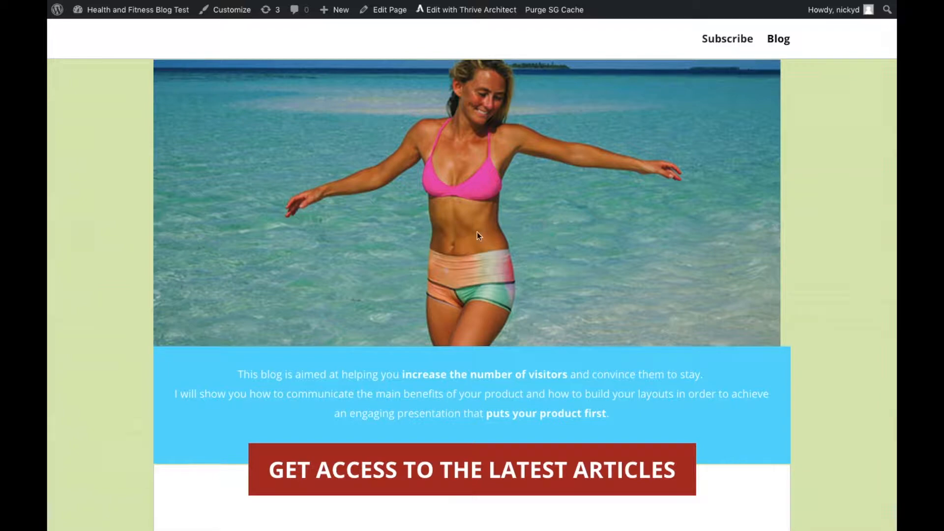
{"action": "scroll", "coordinate": [426, 266], "scroll_direction": "down", "scroll_amount": 2}
{"action": "scroll", "coordinate": [427, 266], "scroll_direction": "up", "scroll_amount": 2}
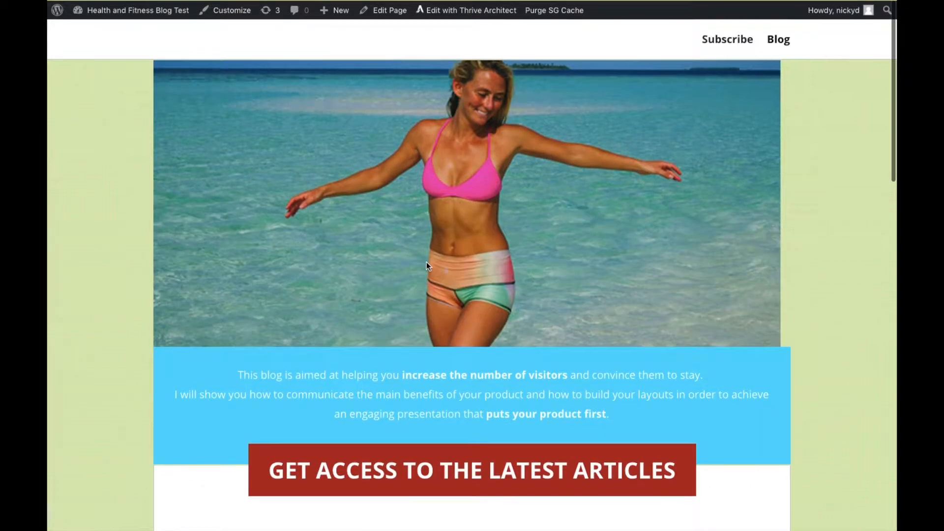
{"action": "scroll", "coordinate": [458, 208], "scroll_direction": "down", "scroll_amount": 3}
{"action": "scroll", "coordinate": [459, 208], "scroll_direction": "up", "scroll_amount": 3}
{"action": "scroll", "coordinate": [493, 238], "scroll_direction": "down", "scroll_amount": 8}
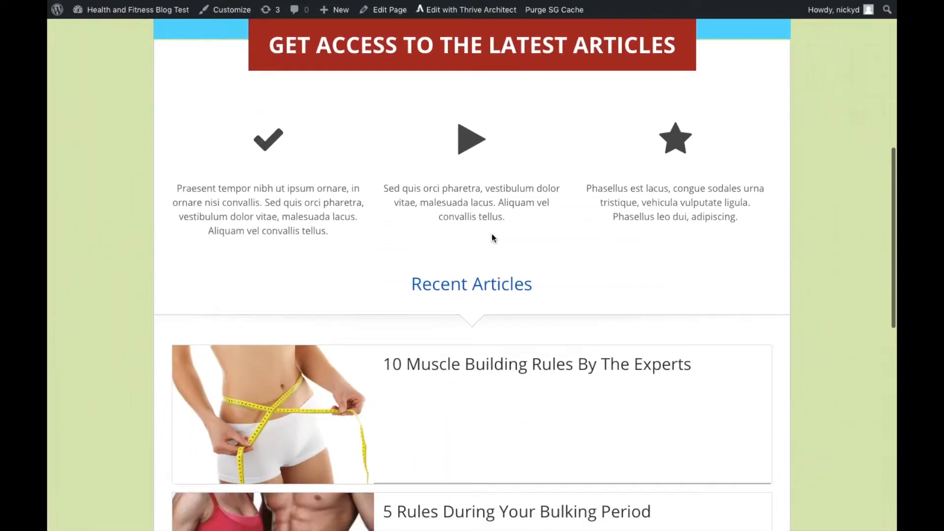
{"action": "scroll", "coordinate": [491, 238], "scroll_direction": "down", "scroll_amount": 4}
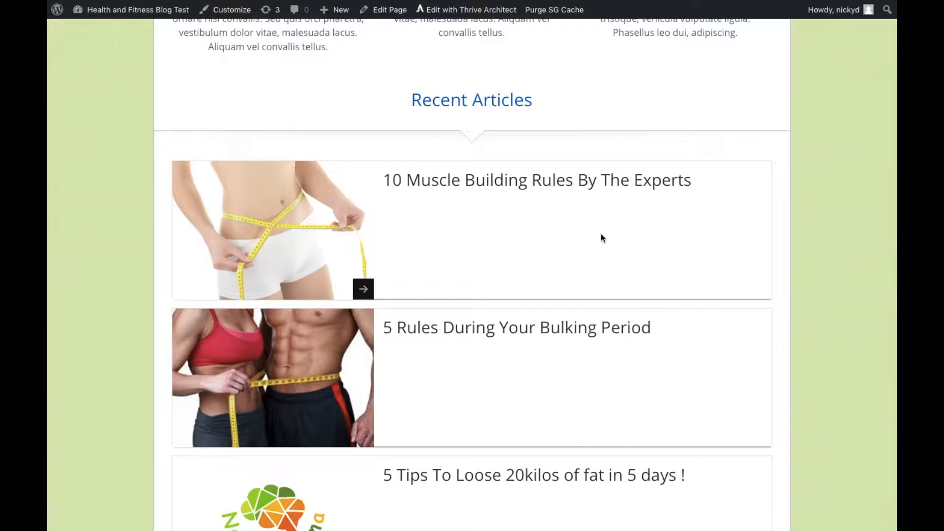
{"action": "scroll", "coordinate": [471, 244], "scroll_direction": "down", "scroll_amount": 8}
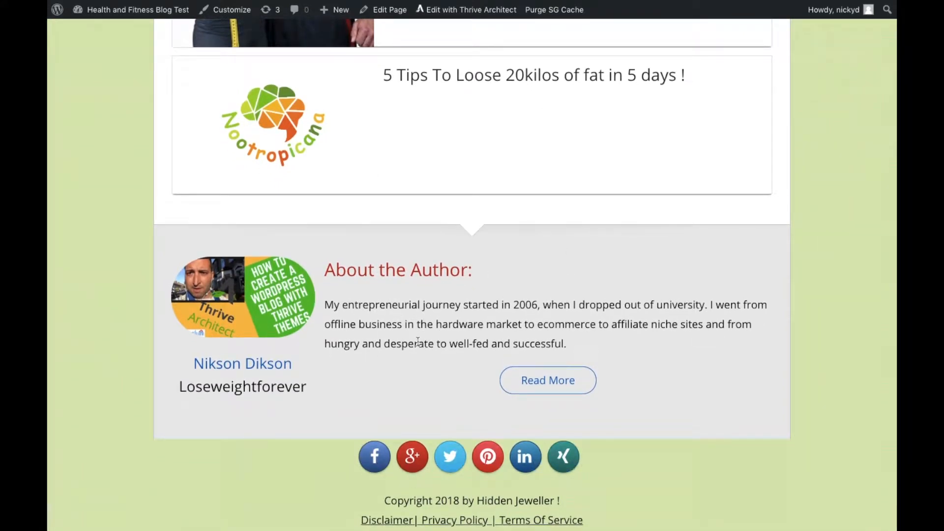
{"action": "scroll", "coordinate": [367, 369], "scroll_direction": "up", "scroll_amount": 20}
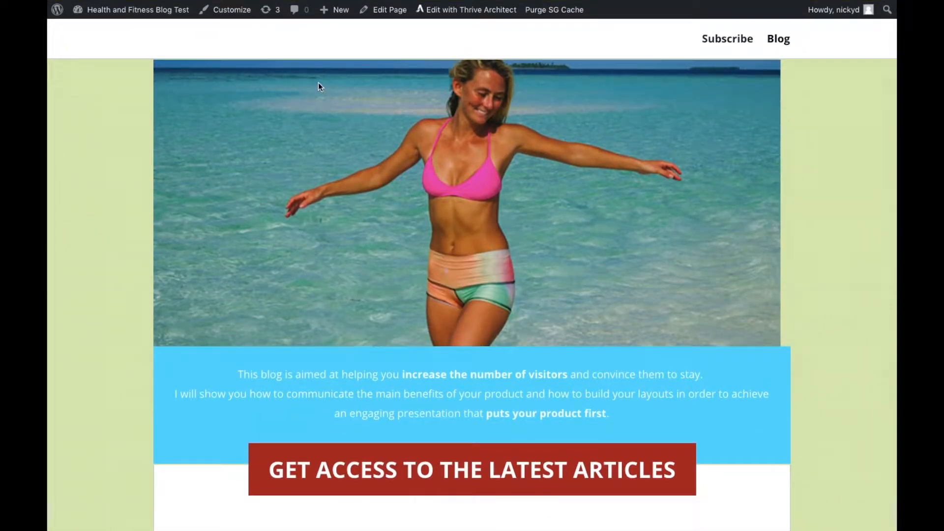
Open the page for adding new plugins in the blog's WordPress admin dashboard.
{"action": "mouse_move", "coordinate": [331, 10]}
{"action": "mouse_move", "coordinate": [140, 12]}
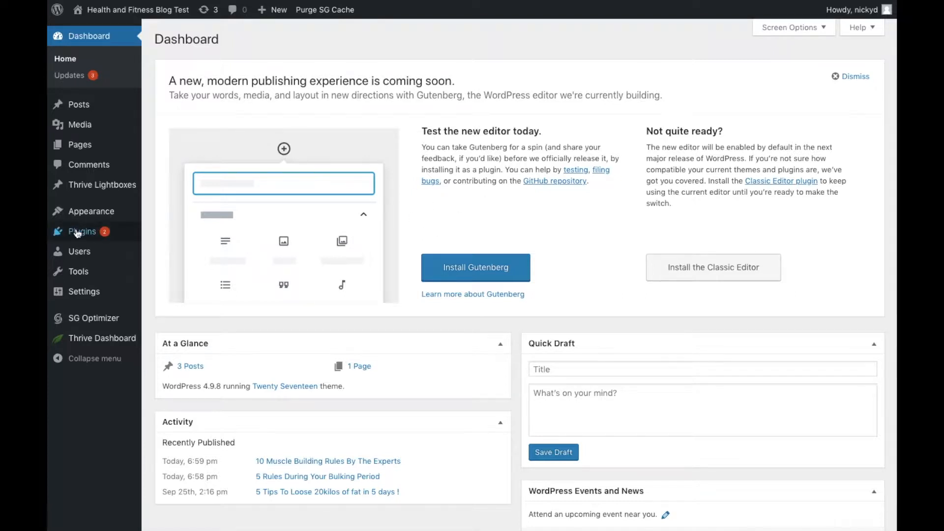
{"action": "mouse_move", "coordinate": [77, 233]}
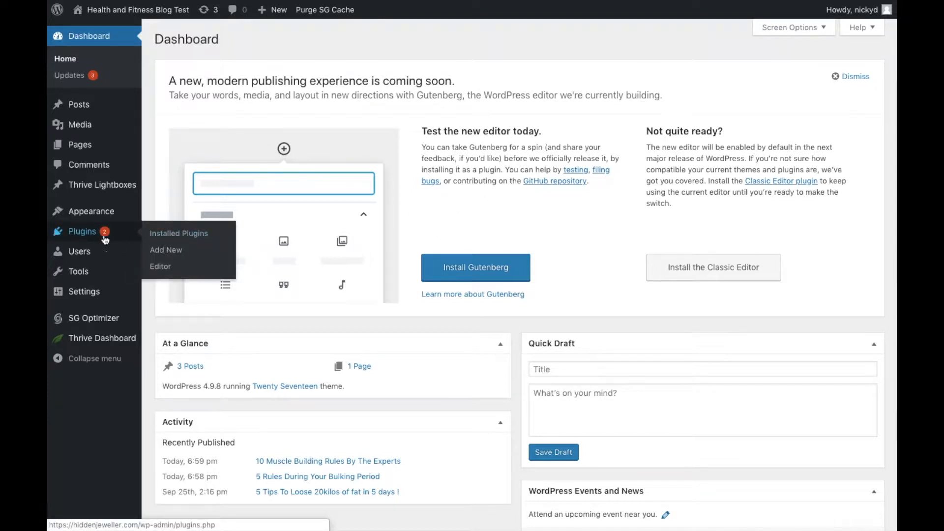
{"action": "left_click", "coordinate": [171, 252]}
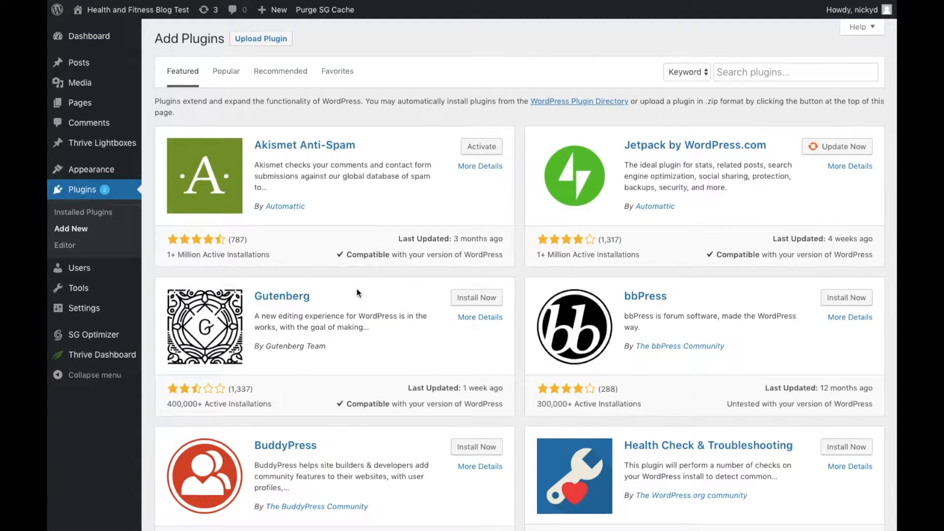
{"action": "scroll", "coordinate": [356, 288], "scroll_direction": "down", "scroll_amount": 2}
{"action": "scroll", "coordinate": [356, 288], "scroll_direction": "down", "scroll_amount": 2}
{"action": "scroll", "coordinate": [356, 289], "scroll_direction": "up", "scroll_amount": 5}
{"action": "scroll", "coordinate": [528, 148], "scroll_direction": "up", "scroll_amount": 1}
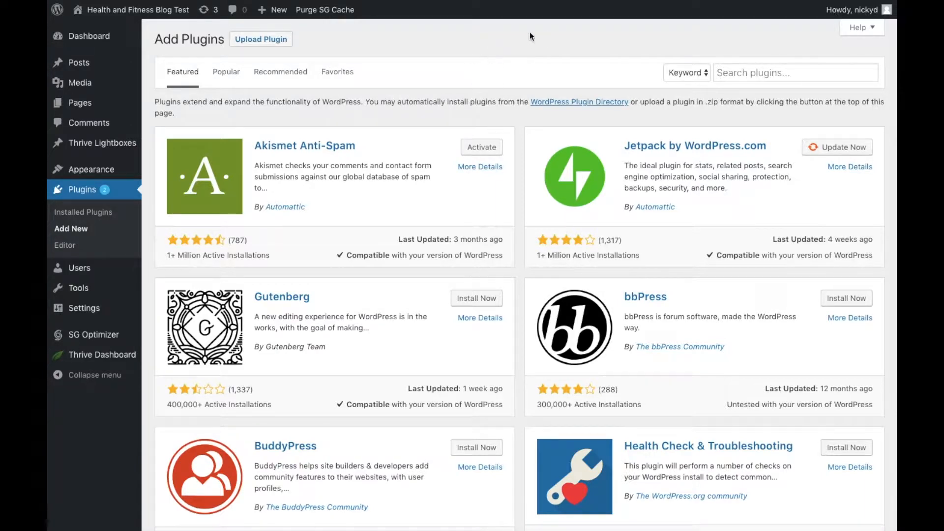
Upload thrive-leads-2.0.53.zip from the Desktop folder and install it as a plugin.
{"action": "left_click", "coordinate": [274, 42]}
{"action": "left_click", "coordinate": [426, 146]}
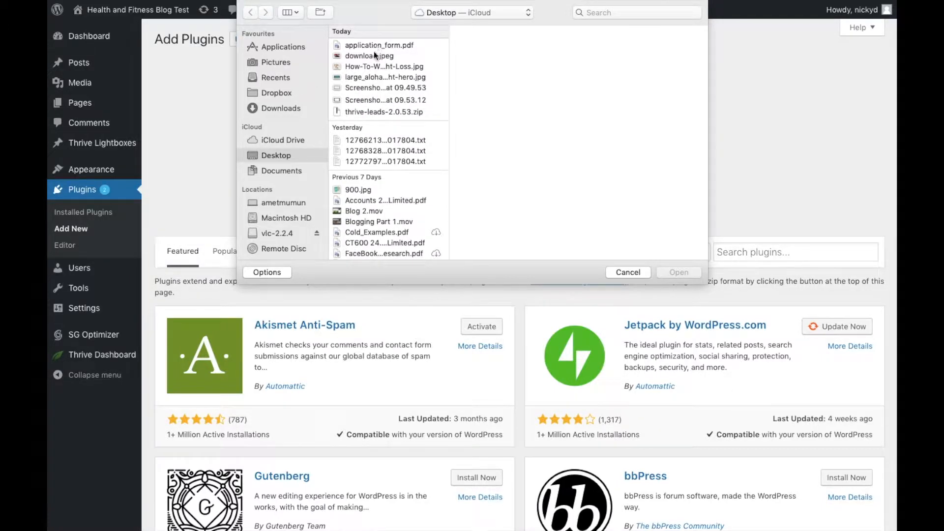
{"action": "left_click", "coordinate": [360, 112]}
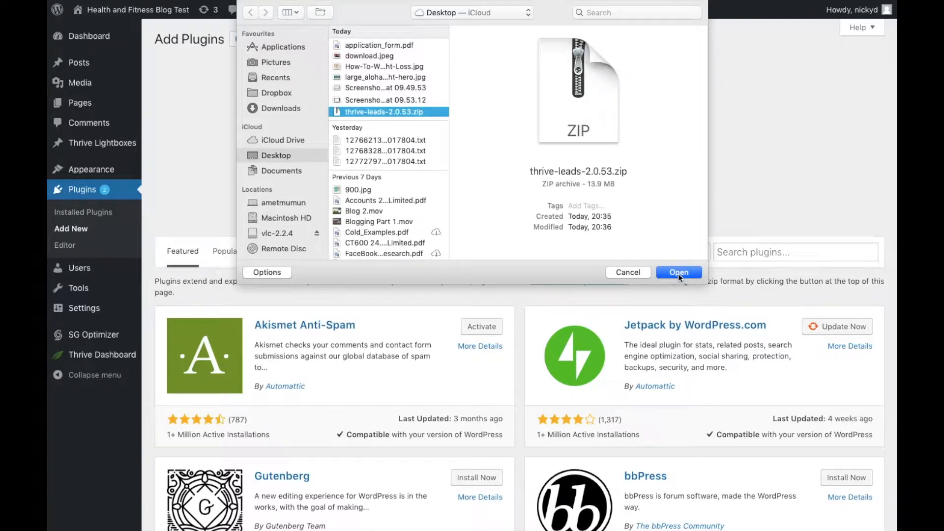
{"action": "left_click", "coordinate": [679, 272]}
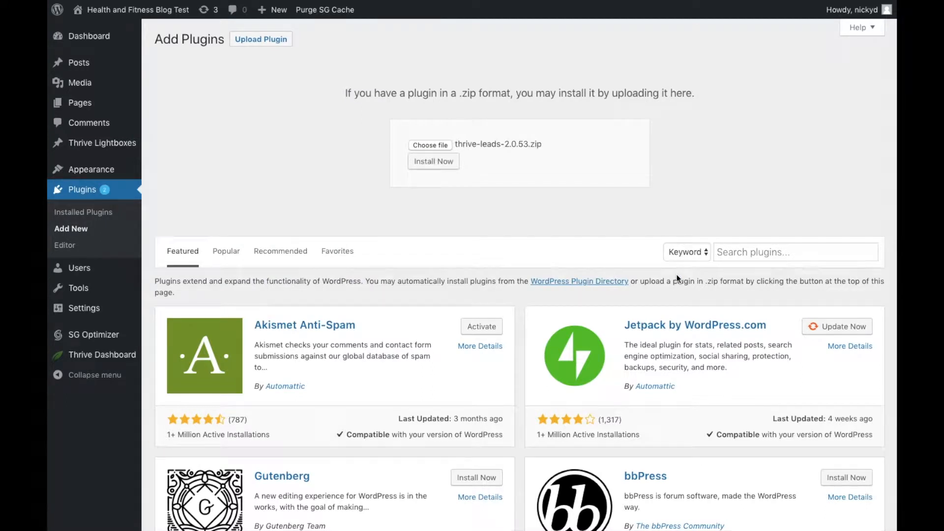
{"action": "left_click", "coordinate": [439, 163]}
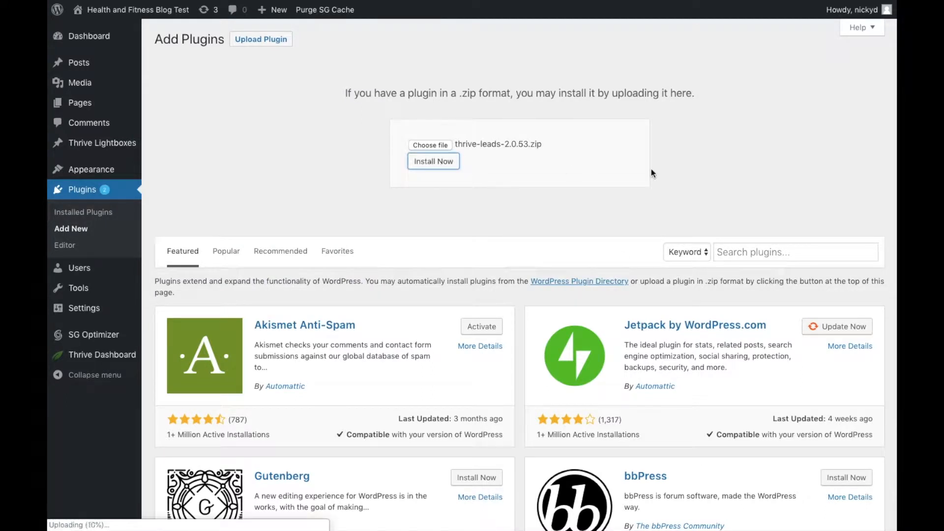
{"action": "mouse_move", "coordinate": [81, 3]}
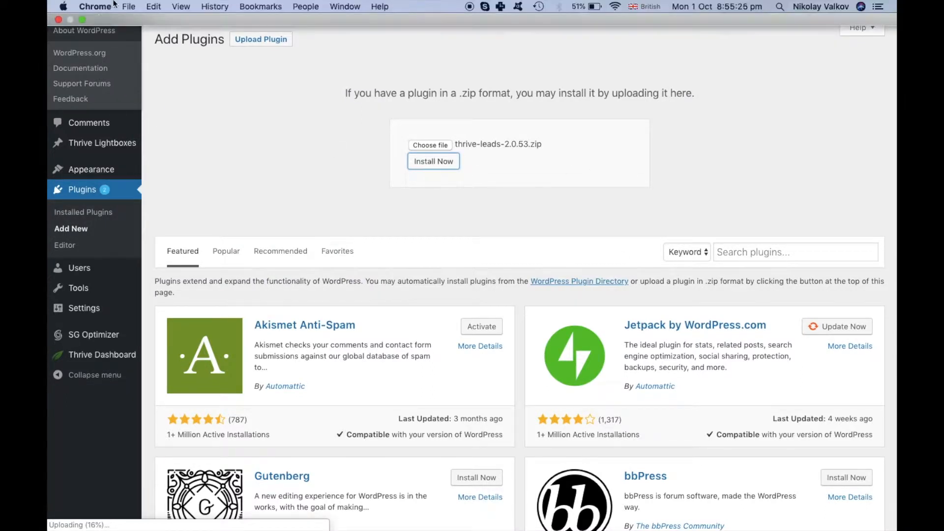
{"action": "left_click", "coordinate": [81, 20]}
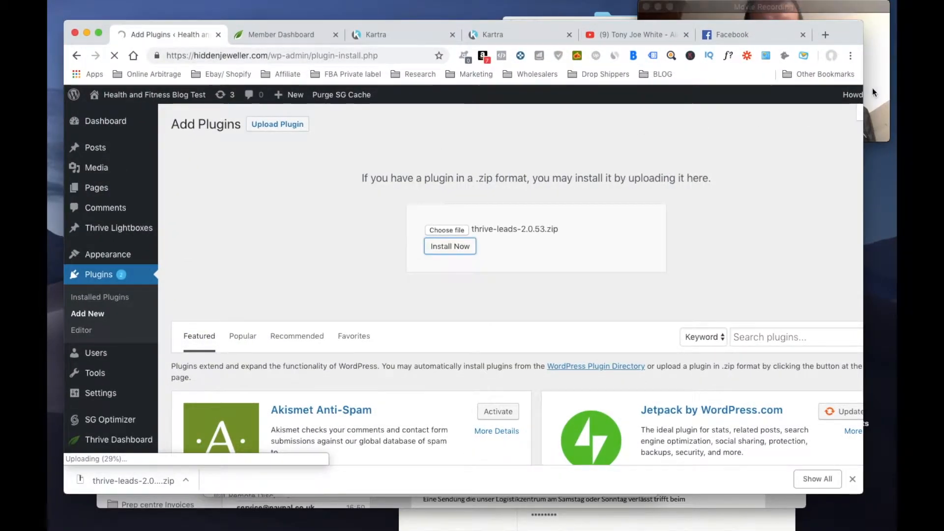
{"action": "left_click", "coordinate": [875, 83]}
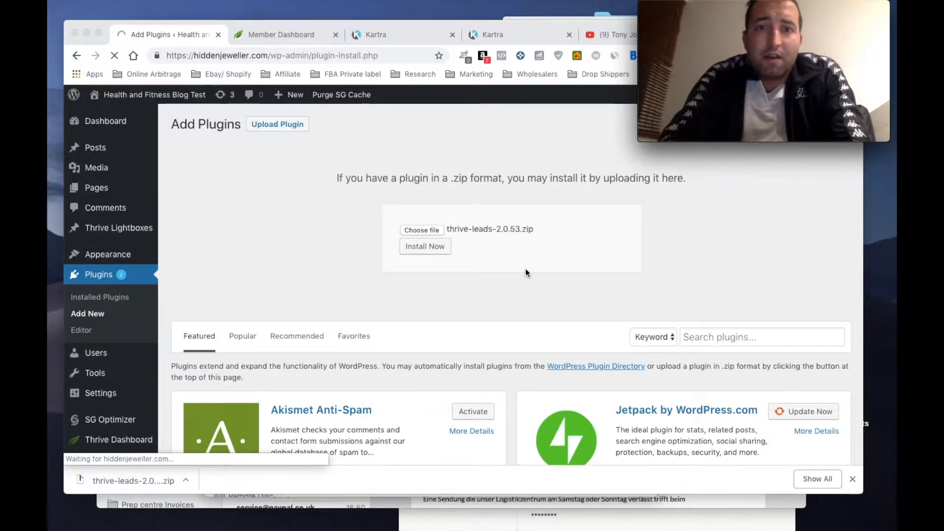
{"action": "left_click", "coordinate": [423, 247]}
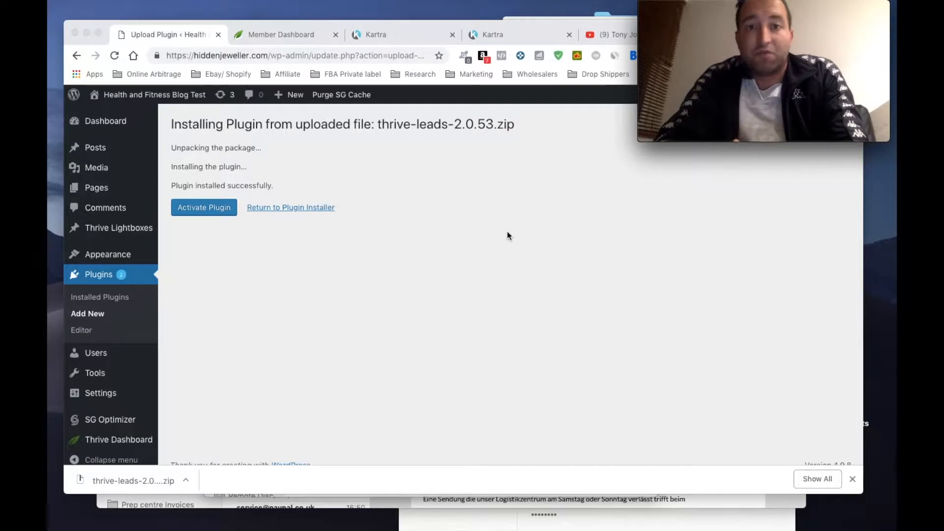
Activate the newly installed Thrive Leads plugin.
{"action": "left_click", "coordinate": [201, 207]}
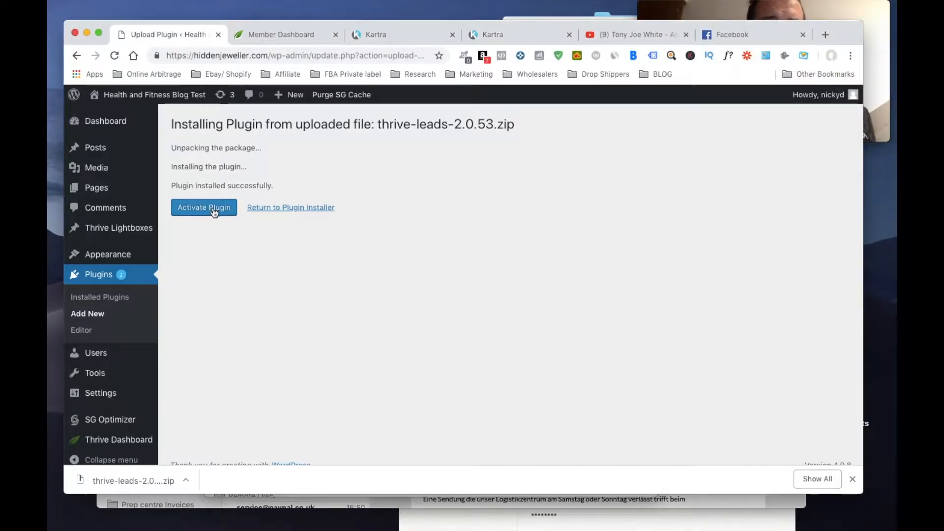
{"action": "left_click", "coordinate": [214, 211]}
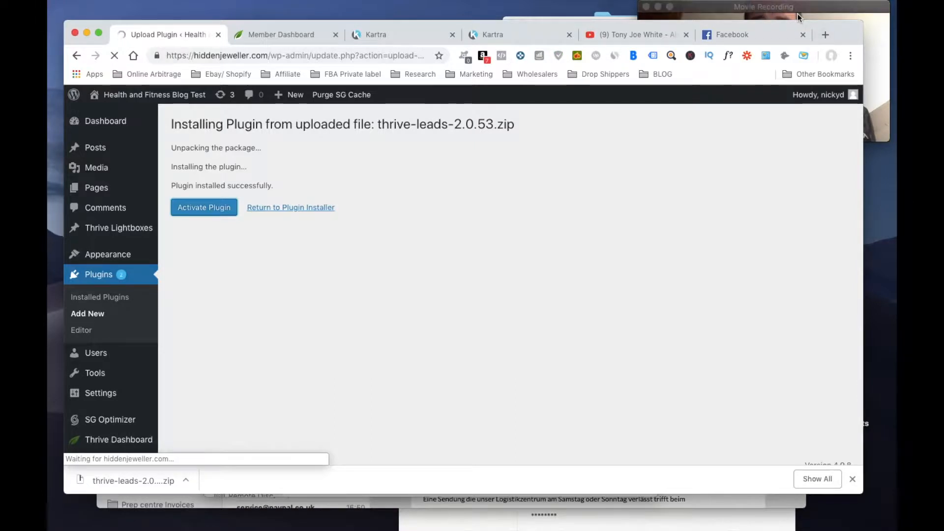
{"action": "left_click", "coordinate": [798, 14]}
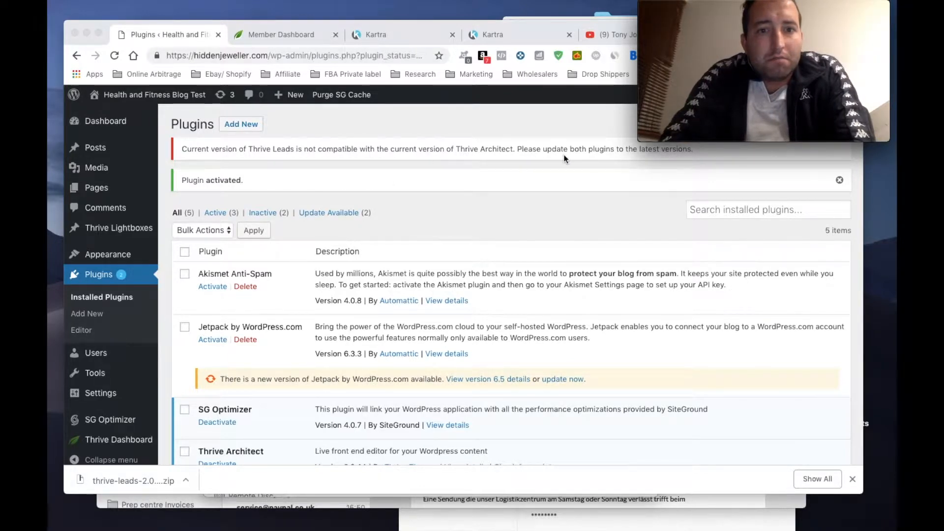
Update both outdated plugins, Jetpack by WordPress.com and Thrive Architect, from the WordPress Updates page.
{"action": "scroll", "coordinate": [250, 219], "scroll_direction": "down", "scroll_amount": 3}
{"action": "scroll", "coordinate": [251, 220], "scroll_direction": "up", "scroll_amount": 3}
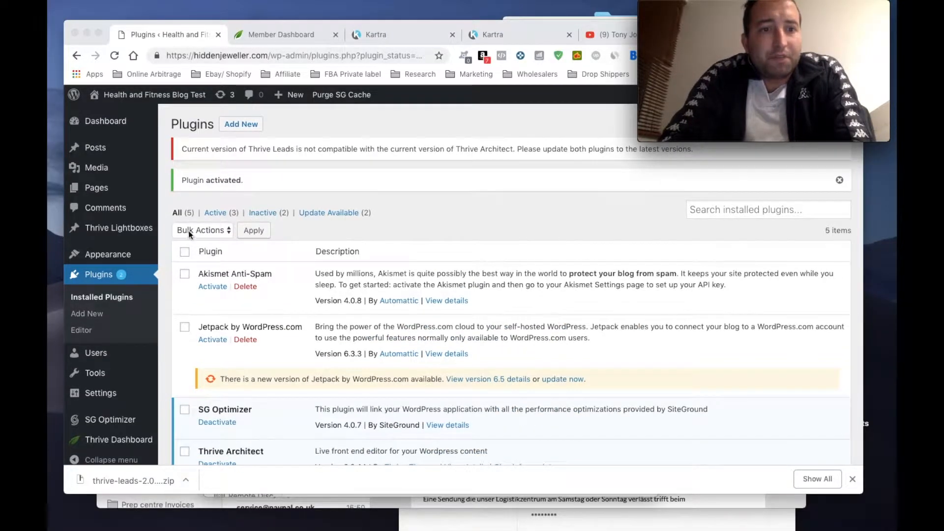
{"action": "left_click", "coordinate": [185, 251]}
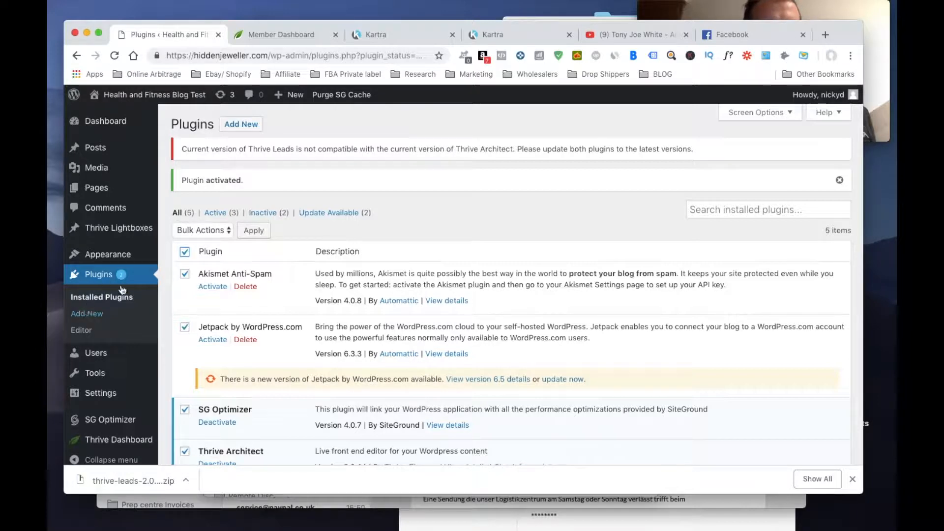
{"action": "left_click", "coordinate": [224, 98]}
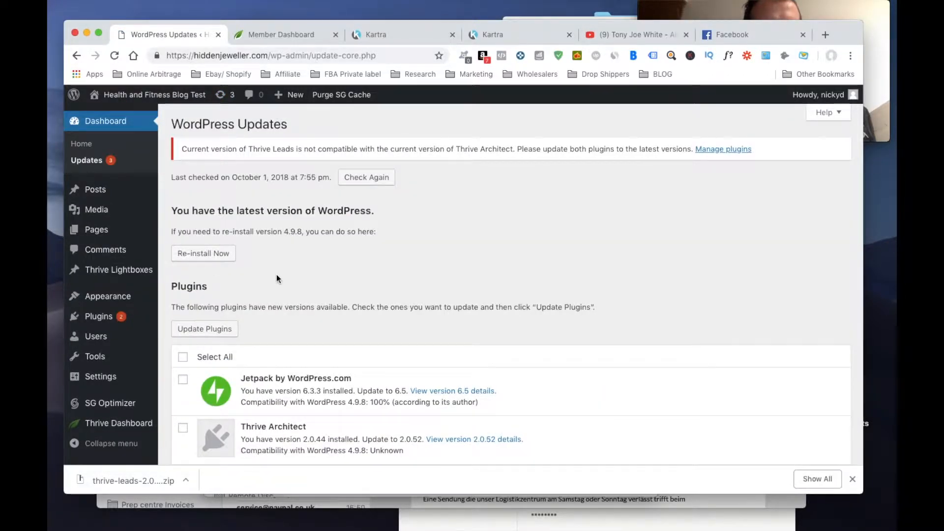
{"action": "scroll", "coordinate": [277, 275], "scroll_direction": "down", "scroll_amount": 3}
{"action": "scroll", "coordinate": [277, 275], "scroll_direction": "up", "scroll_amount": 3}
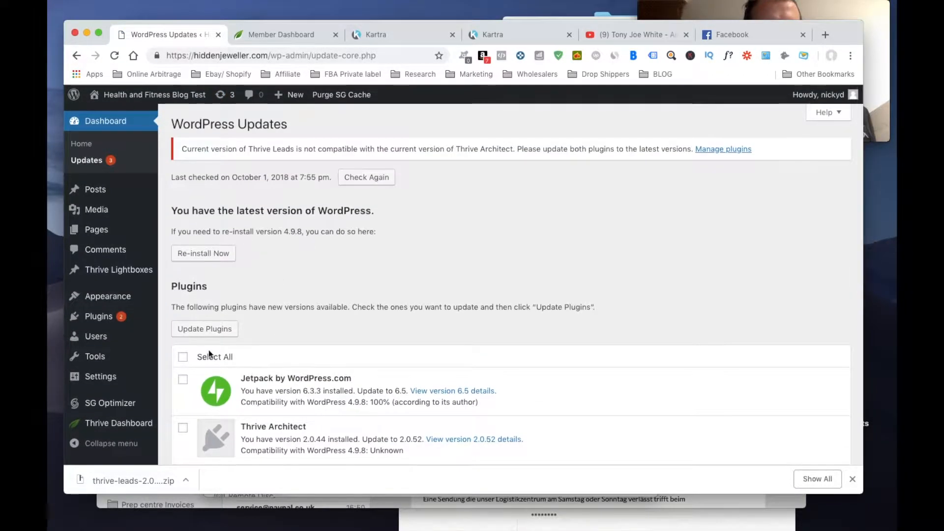
{"action": "left_click", "coordinate": [182, 359]}
{"action": "left_click", "coordinate": [210, 331]}
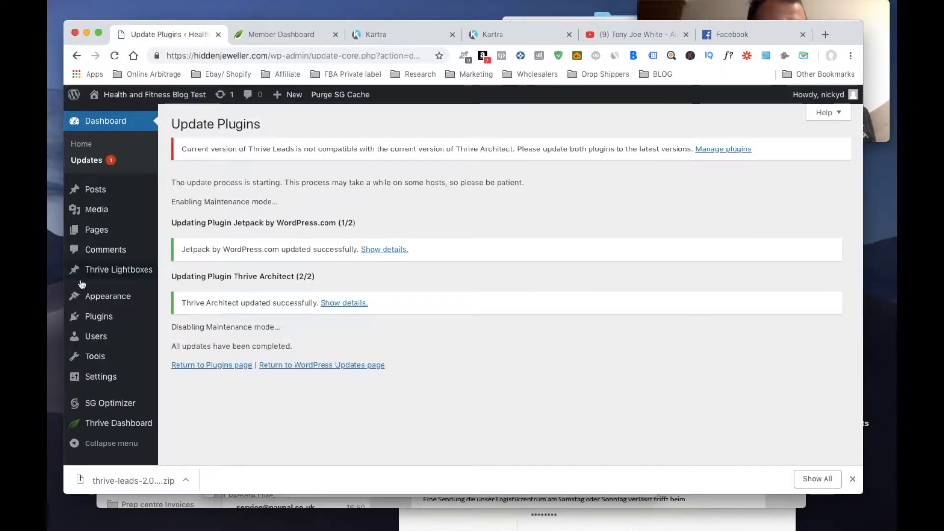
Open the list of installed plugins and check the status and versions of Thrive Architect and Thrive Leads.
{"action": "mouse_move", "coordinate": [95, 322]}
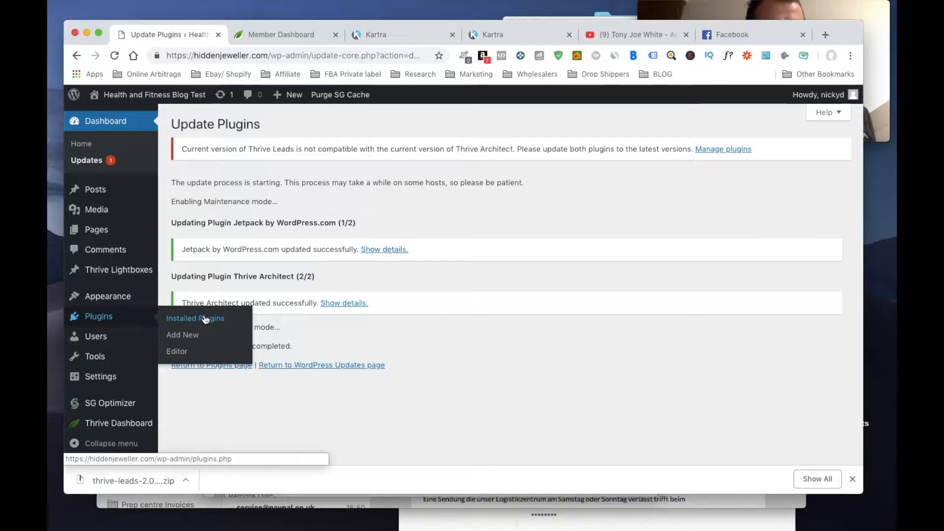
{"action": "left_click", "coordinate": [191, 337]}
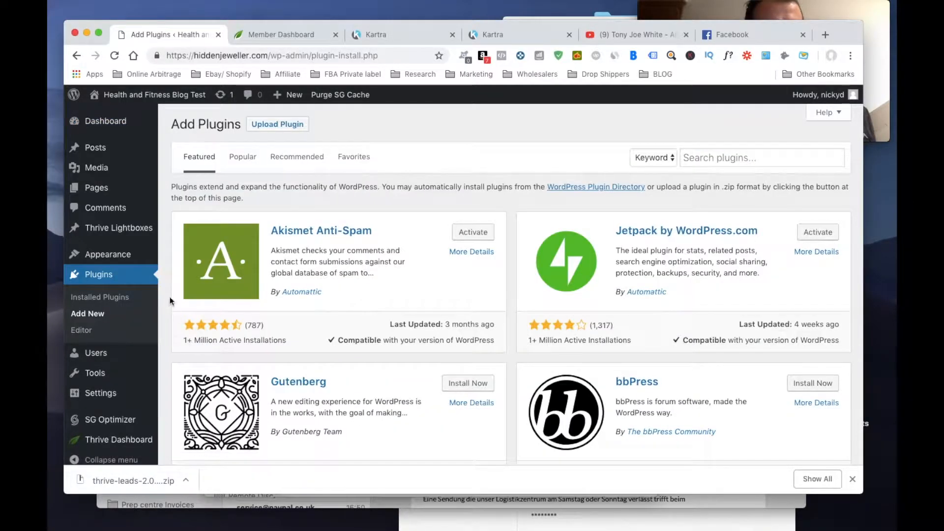
{"action": "left_click", "coordinate": [103, 279]}
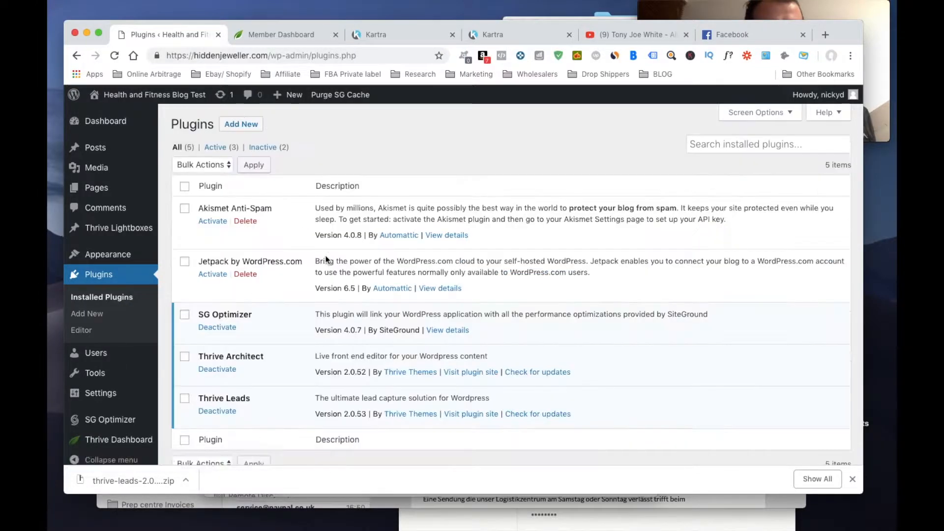
{"action": "scroll", "coordinate": [326, 259], "scroll_direction": "down", "scroll_amount": 3}
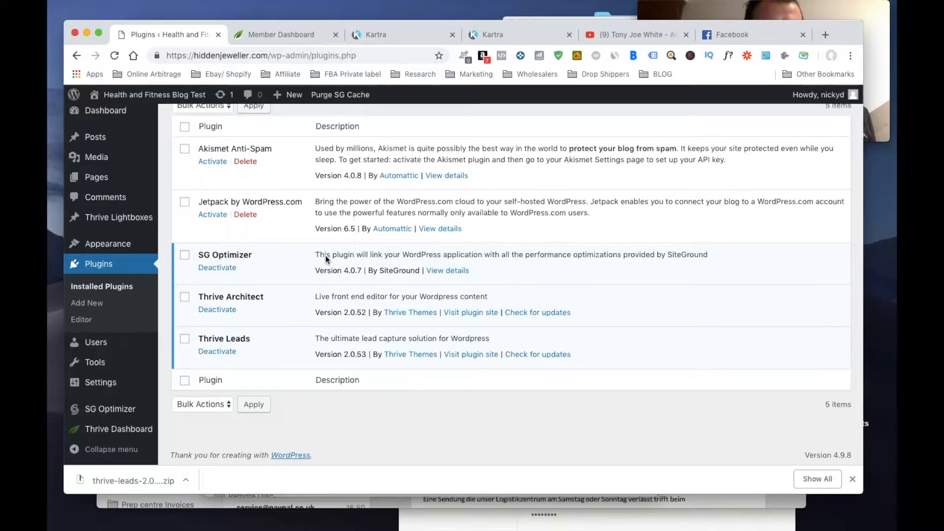
{"action": "scroll", "coordinate": [326, 259], "scroll_direction": "up", "scroll_amount": 3}
{"action": "scroll", "coordinate": [325, 259], "scroll_direction": "down", "scroll_amount": 3}
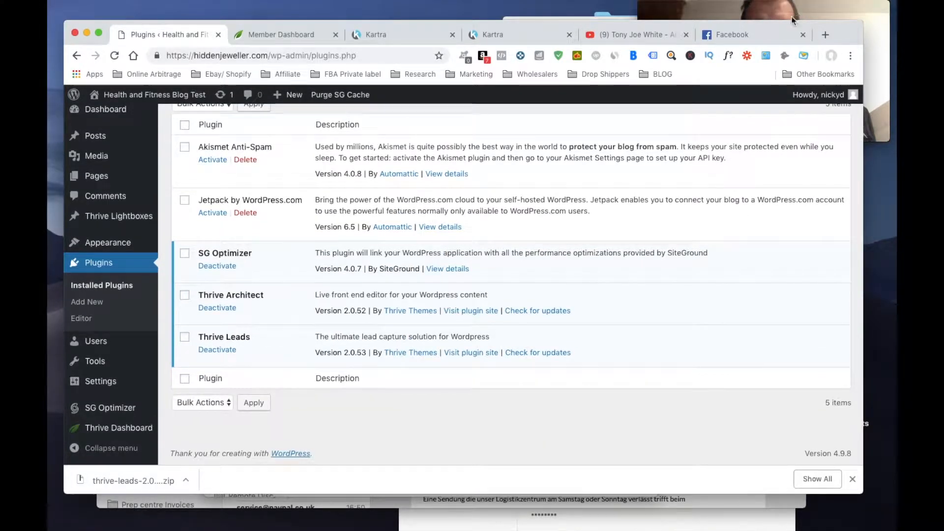
{"action": "left_click", "coordinate": [742, 75]}
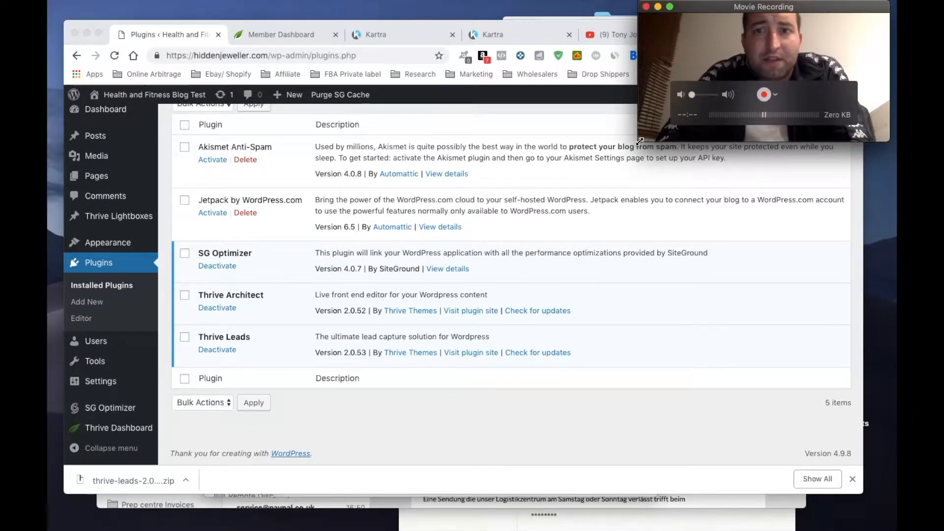
{"action": "left_click_drag", "start_coordinate": [638, 141], "coordinate": [311, 413]}
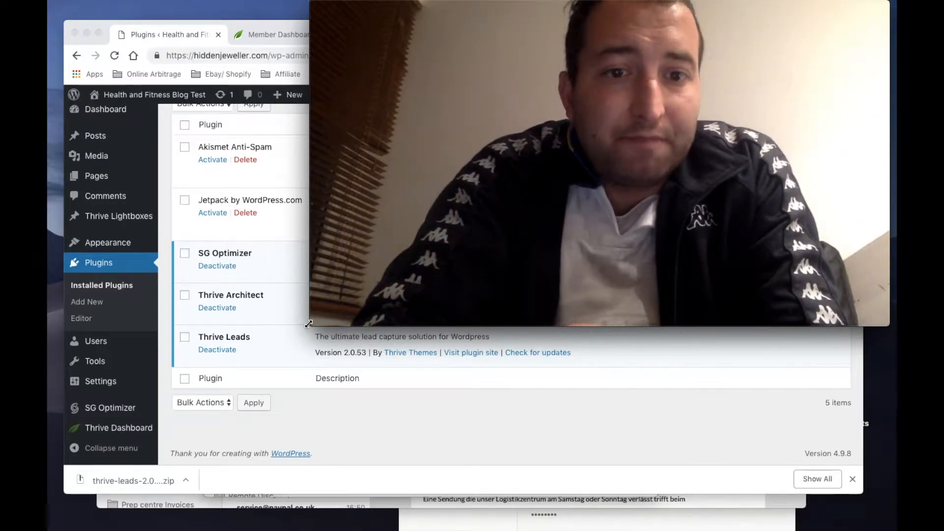
{"action": "left_click_drag", "start_coordinate": [338, 314], "coordinate": [639, 141]}
{"action": "left_click", "coordinate": [801, 437]}
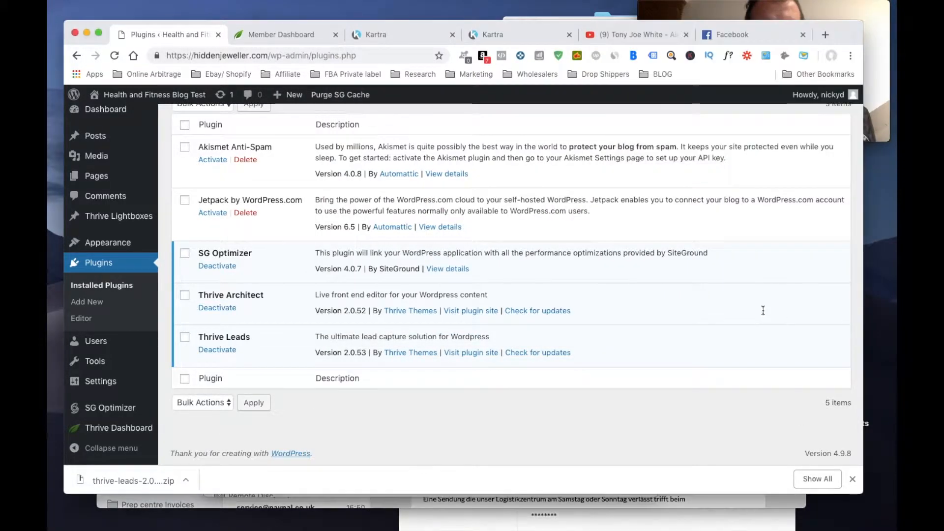
Show the browser full screen and open the Thrive Leads dashboard from the Thrive Dashboard.
{"action": "left_click", "coordinate": [99, 33]}
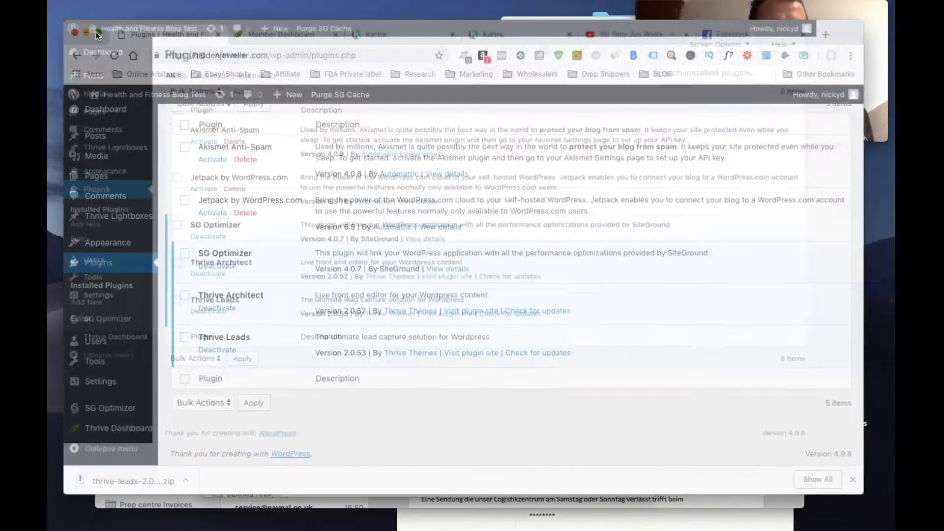
{"action": "left_click", "coordinate": [96, 355]}
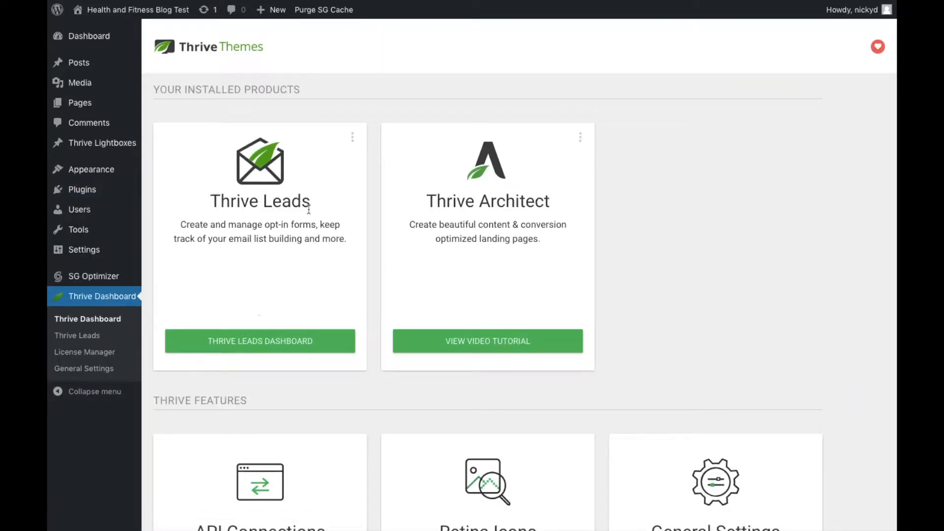
{"action": "scroll", "coordinate": [270, 285], "scroll_direction": "down", "scroll_amount": 6}
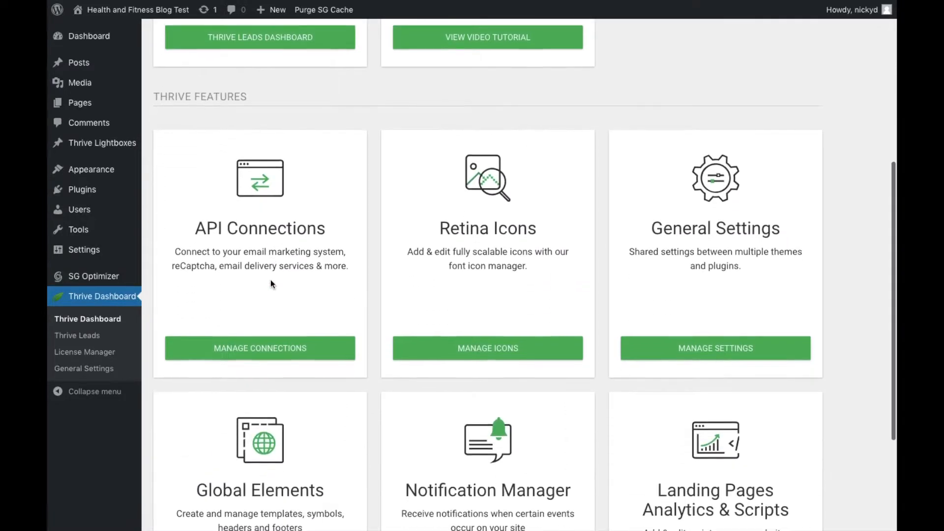
{"action": "scroll", "coordinate": [270, 285], "scroll_direction": "up", "scroll_amount": 6}
{"action": "left_click", "coordinate": [267, 341]}
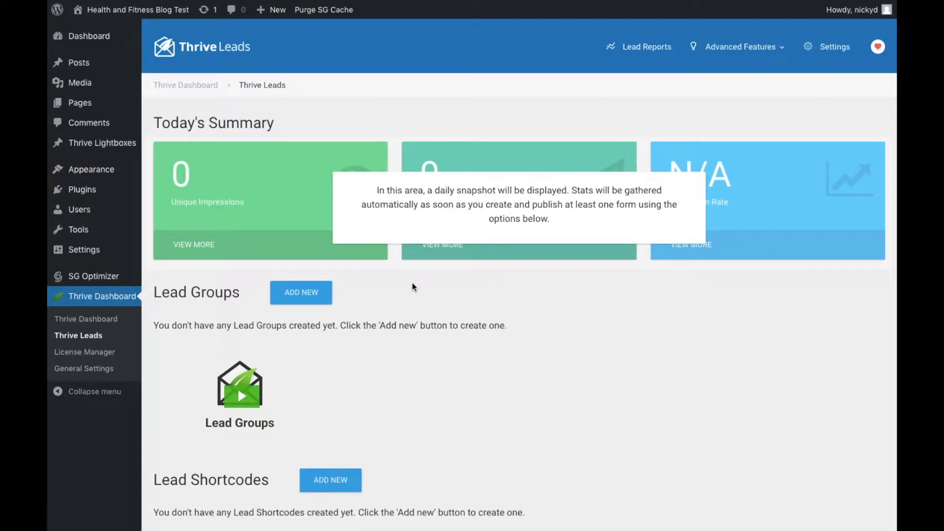
Look over the Thrive Leads dashboard sections and start adding a new lead group.
{"action": "scroll", "coordinate": [412, 285], "scroll_direction": "down", "scroll_amount": 7}
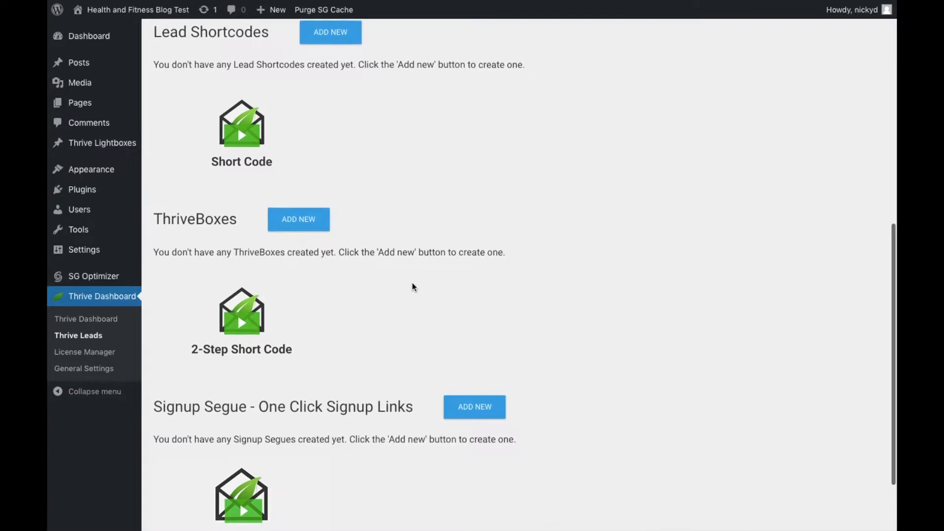
{"action": "scroll", "coordinate": [412, 287], "scroll_direction": "down", "scroll_amount": 4}
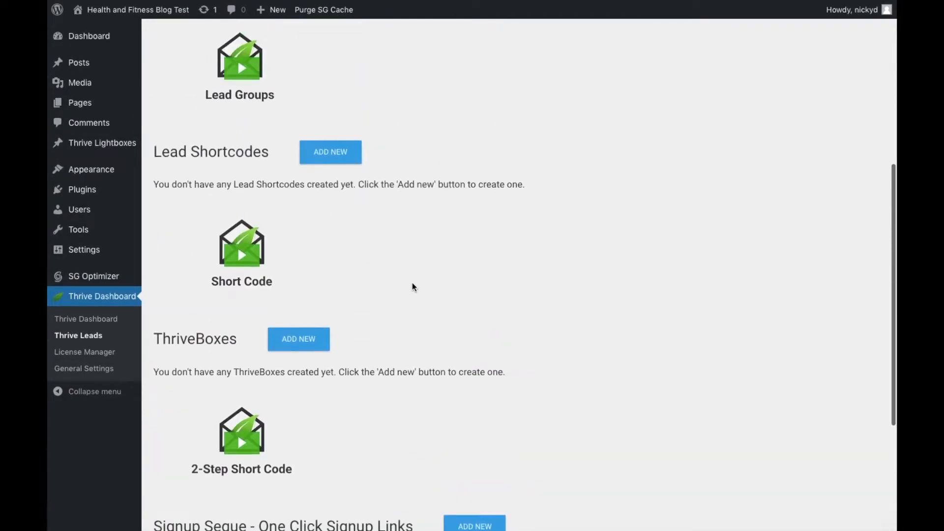
{"action": "scroll", "coordinate": [412, 287], "scroll_direction": "up", "scroll_amount": 7}
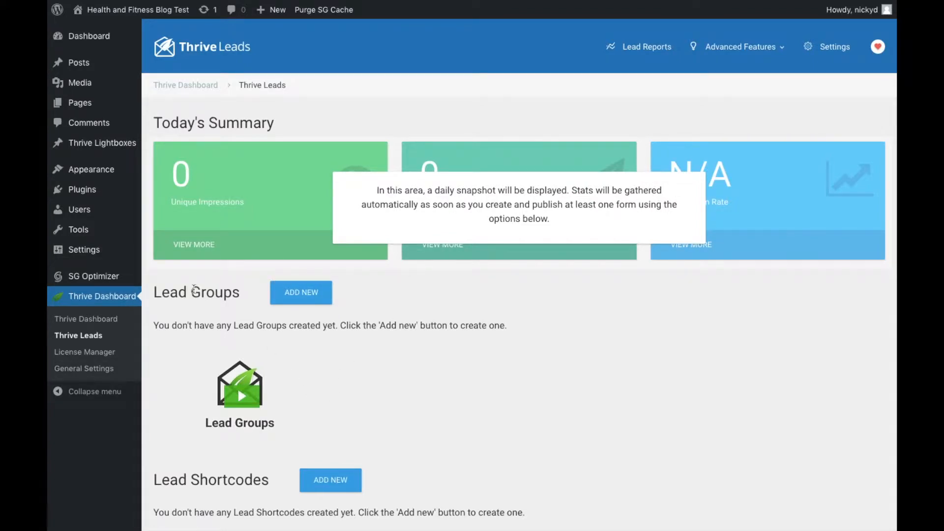
{"action": "left_click", "coordinate": [298, 297]}
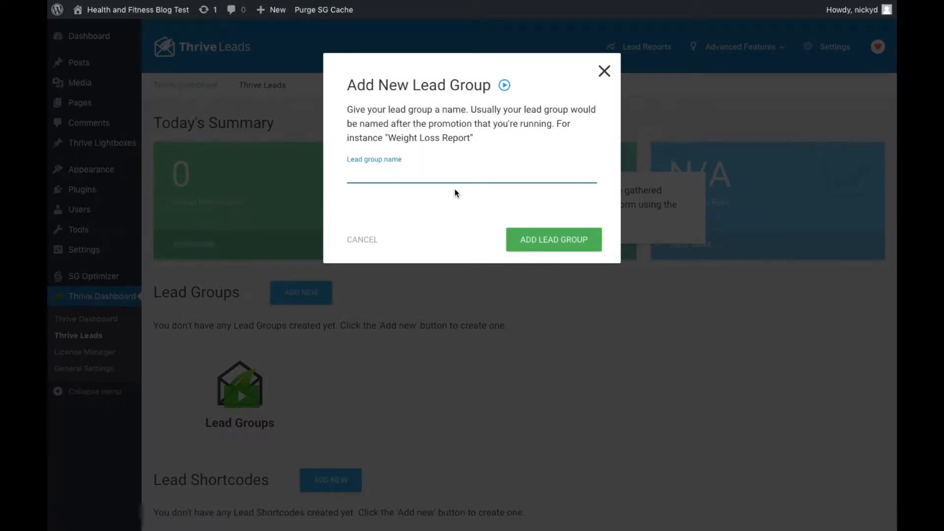
Play the Lead Groups tutorial video, skip ahead in it, then pause and close it.
{"action": "left_click", "coordinate": [504, 85]}
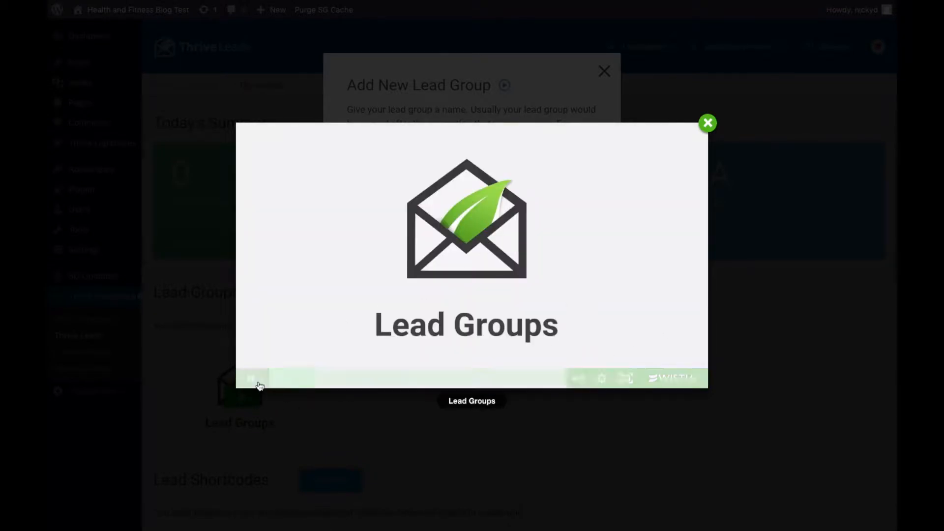
{"action": "left_click", "coordinate": [339, 383]}
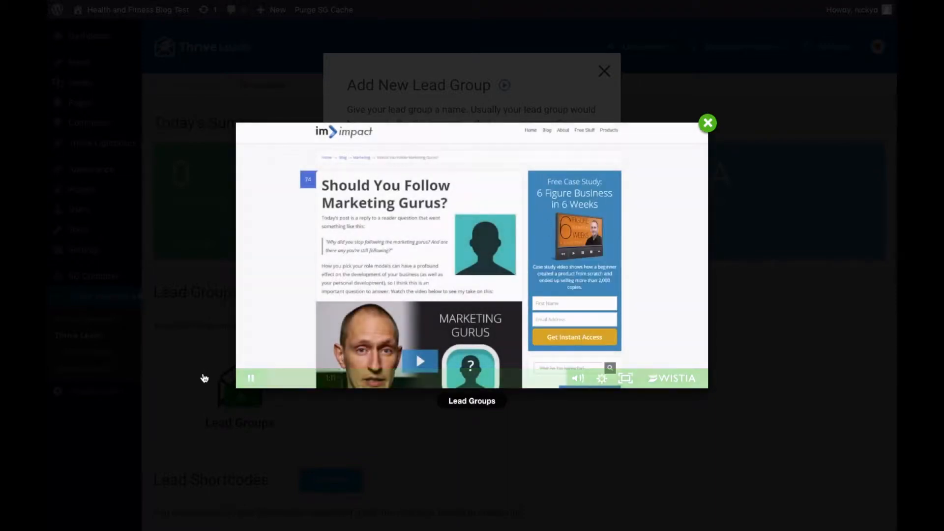
{"action": "left_click", "coordinate": [251, 378]}
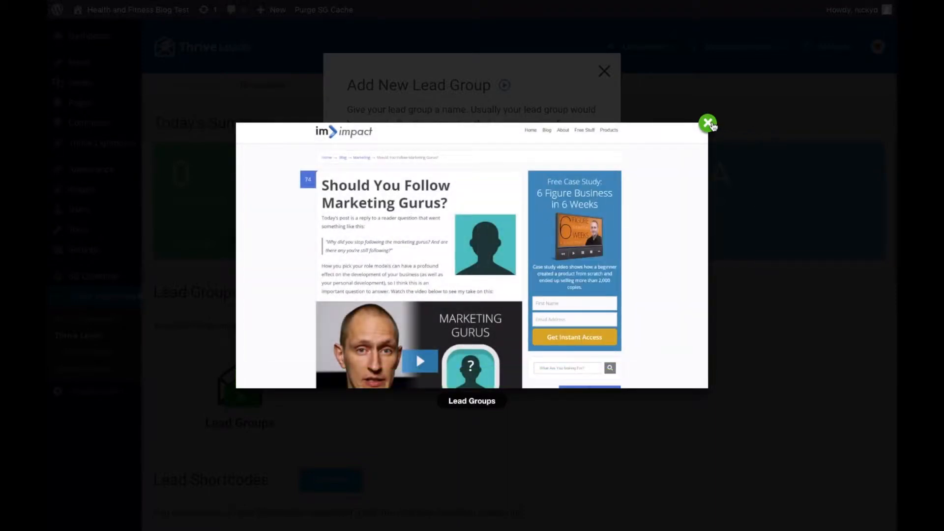
{"action": "left_click", "coordinate": [707, 123]}
Name the new lead group "Free Giveaway" and add it.
{"action": "left_click", "coordinate": [465, 172]}
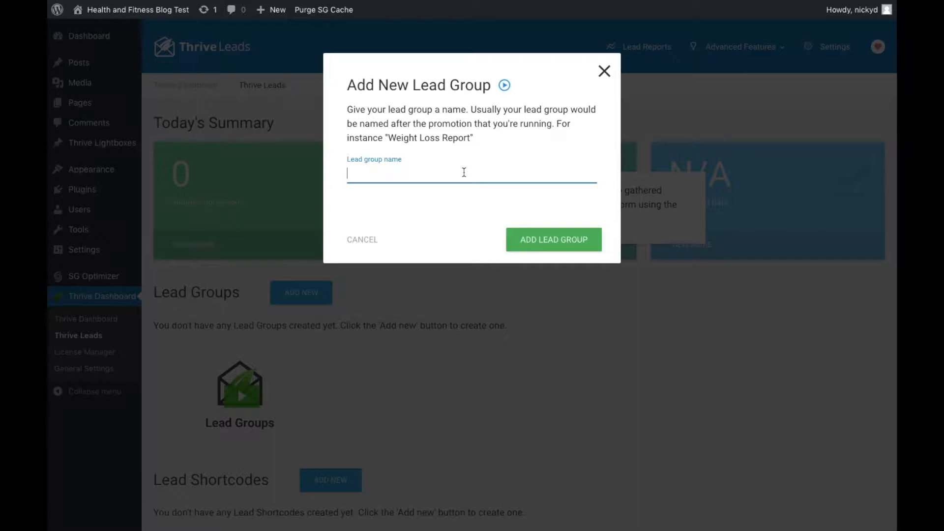
{"action": "type", "text": "Free Giveaway"}
{"action": "left_click", "coordinate": [545, 240]}
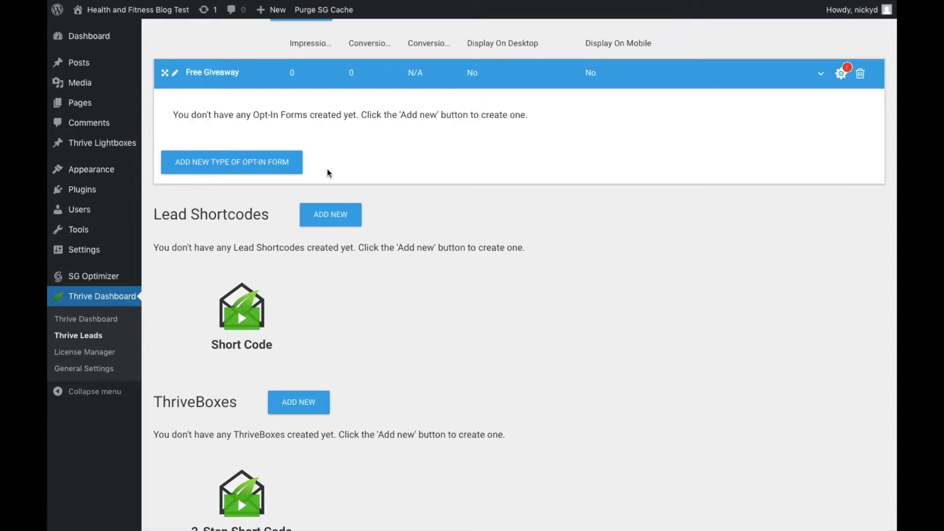
Check the opt-in form types offered for the Free Giveaway lead group and view the Thrive general settings.
{"action": "left_click", "coordinate": [257, 167]}
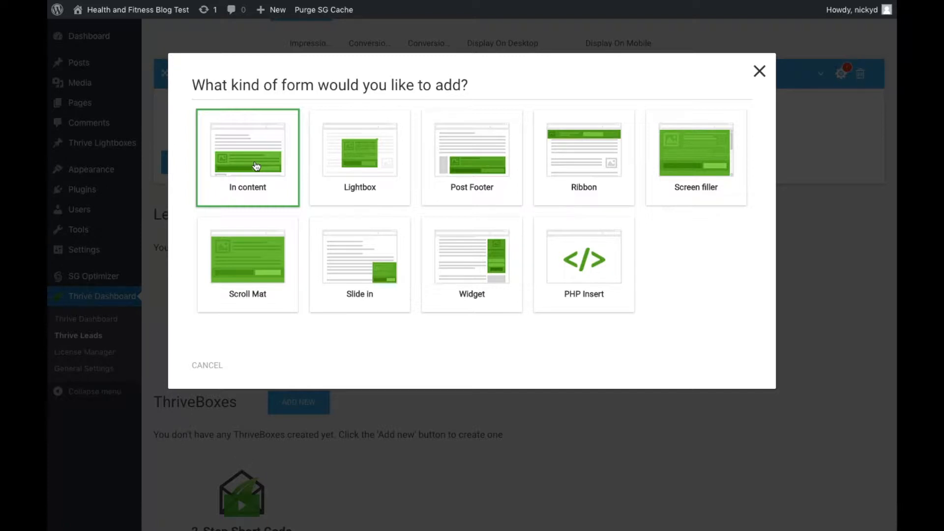
{"action": "left_click", "coordinate": [760, 73]}
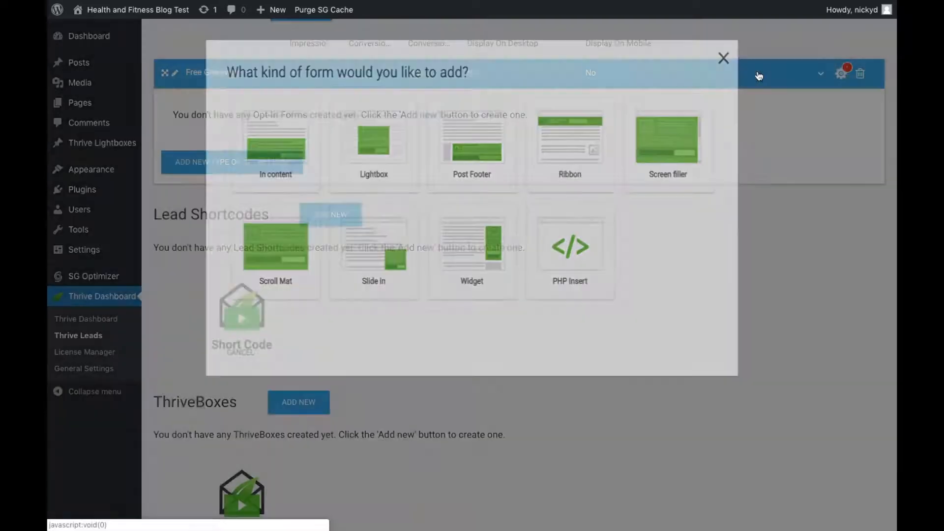
{"action": "left_click", "coordinate": [91, 372]}
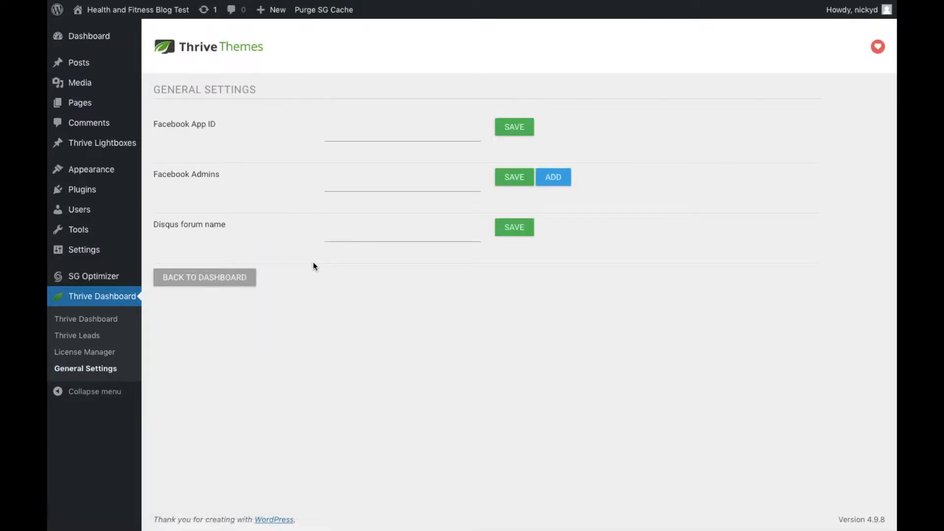
Open the API Connections page from the Thrive Dashboard and start adding a new connection.
{"action": "left_click", "coordinate": [97, 321]}
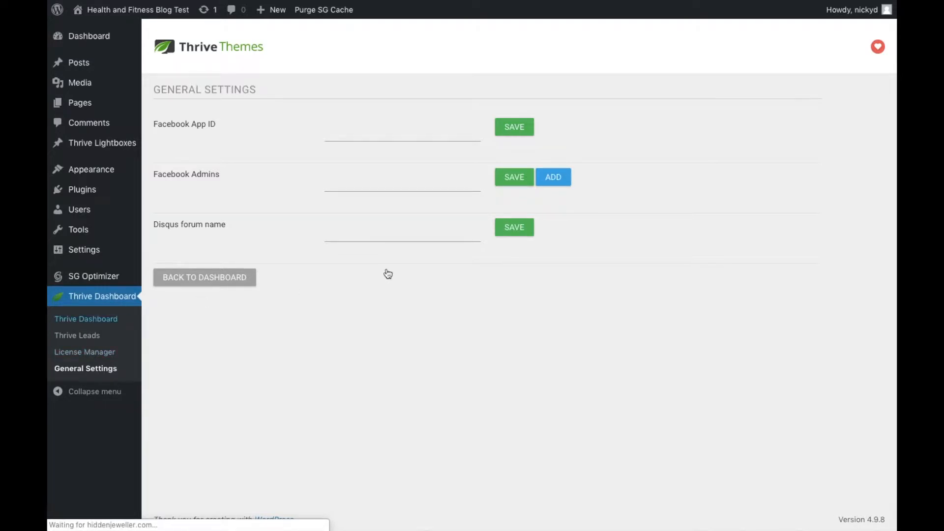
{"action": "scroll", "coordinate": [565, 251], "scroll_direction": "down", "scroll_amount": 8}
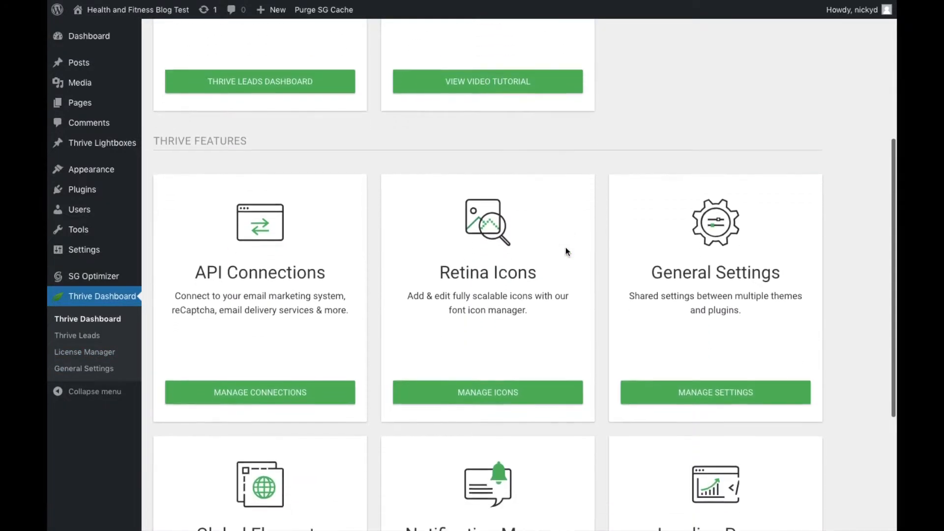
{"action": "scroll", "coordinate": [566, 251], "scroll_direction": "down", "scroll_amount": 2}
{"action": "scroll", "coordinate": [566, 251], "scroll_direction": "up", "scroll_amount": 2}
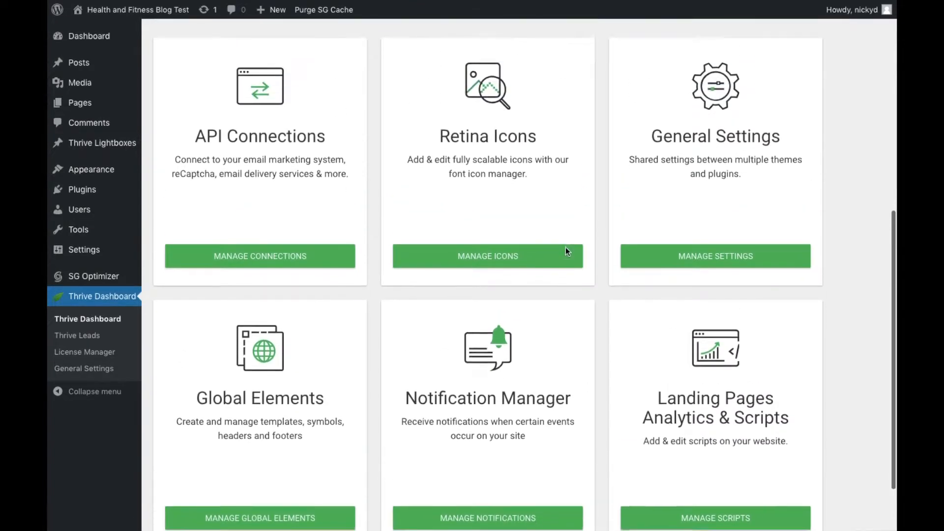
{"action": "left_click", "coordinate": [268, 256]}
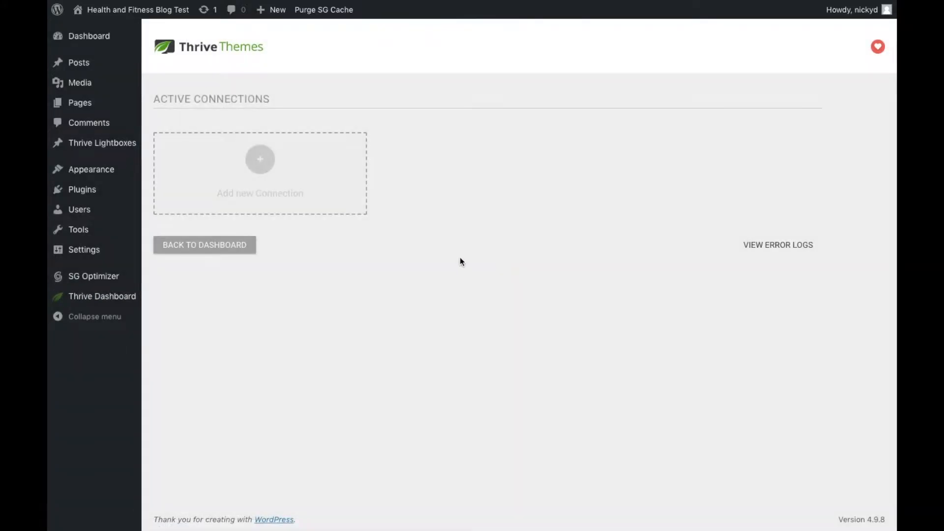
{"action": "left_click", "coordinate": [252, 169]}
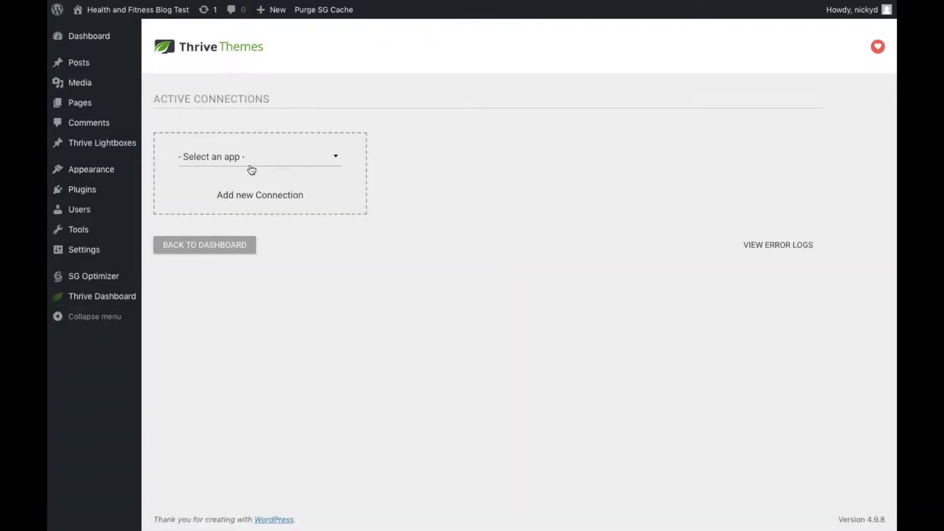
Examine the list of apps available for a new connection, from email marketing to email delivery services, then close the list.
{"action": "left_click", "coordinate": [302, 168]}
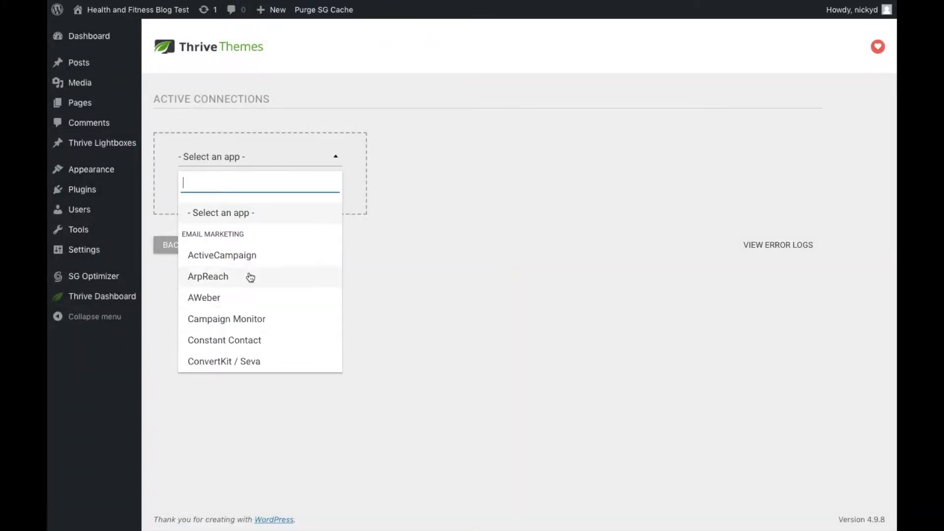
{"action": "scroll", "coordinate": [253, 274], "scroll_direction": "down", "scroll_amount": 2}
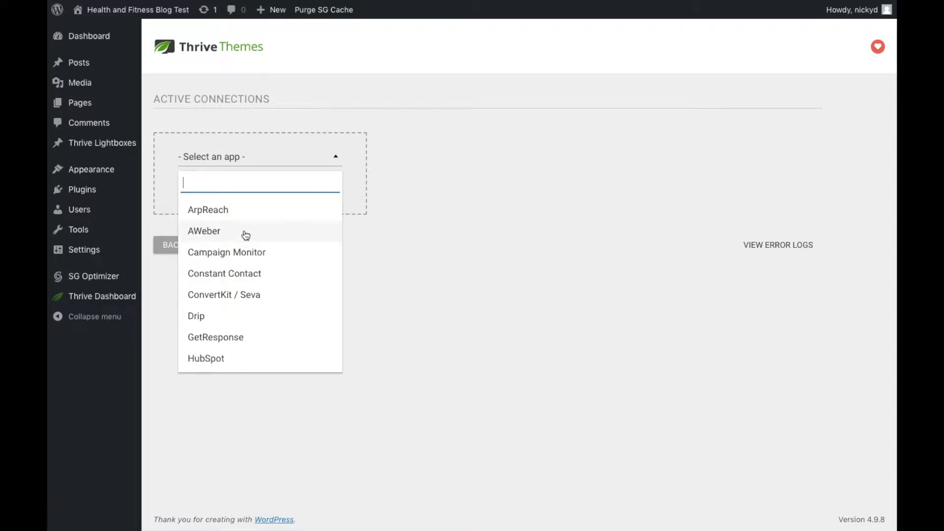
{"action": "scroll", "coordinate": [226, 295], "scroll_direction": "down", "scroll_amount": 3}
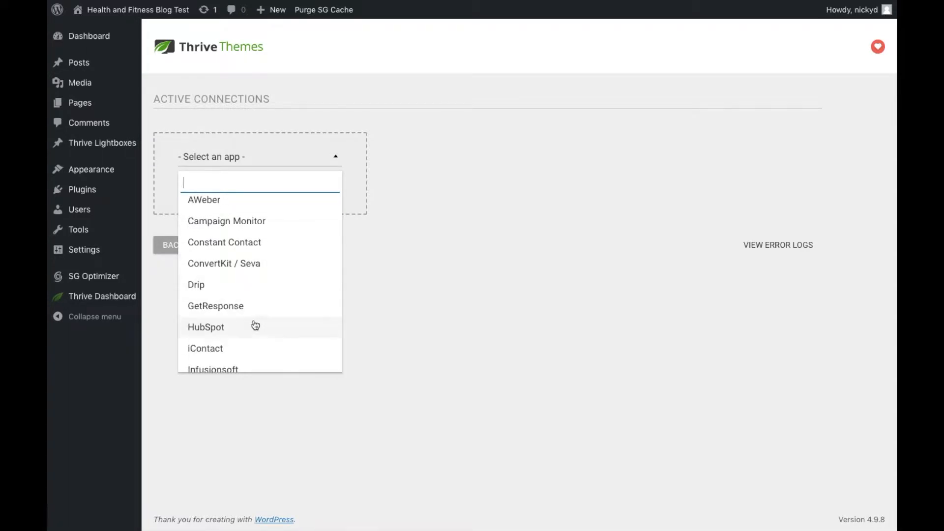
{"action": "scroll", "coordinate": [243, 325], "scroll_direction": "down", "scroll_amount": 1}
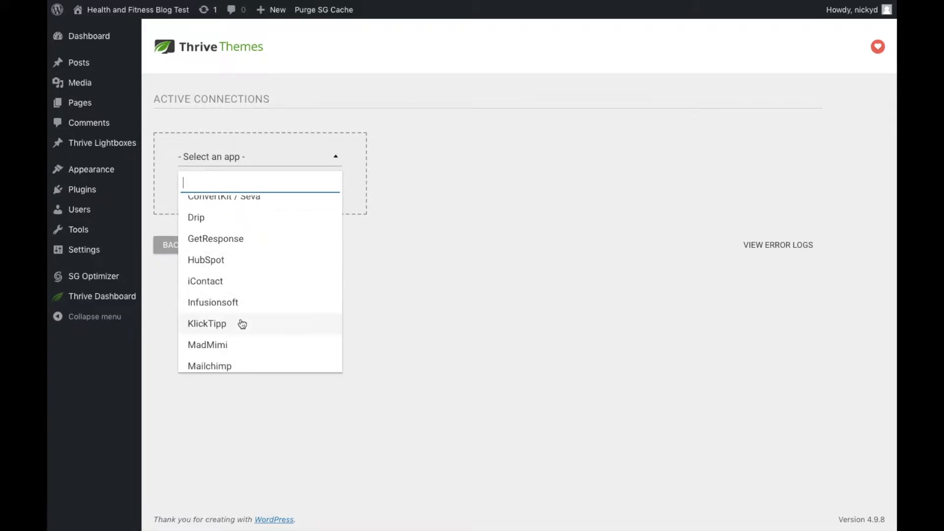
{"action": "scroll", "coordinate": [242, 325], "scroll_direction": "down", "scroll_amount": 3}
{"action": "scroll", "coordinate": [256, 327], "scroll_direction": "down", "scroll_amount": 4}
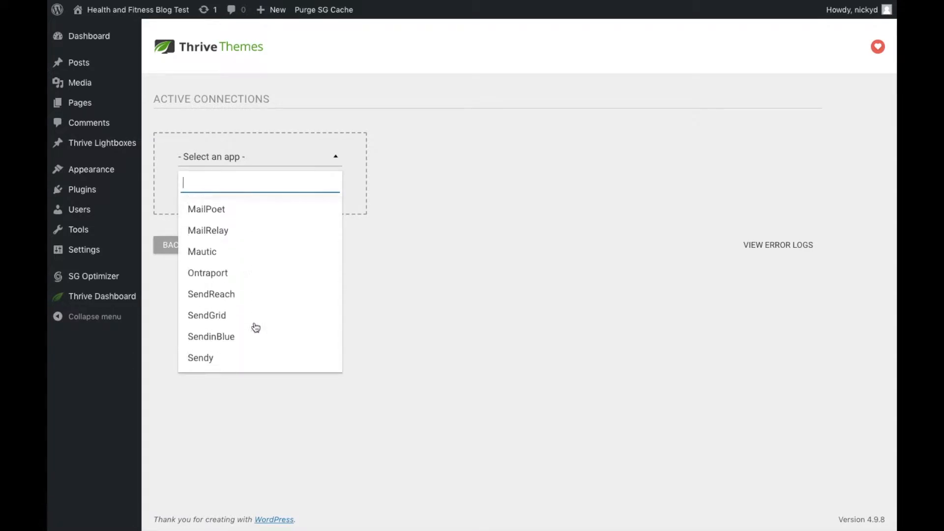
{"action": "scroll", "coordinate": [253, 301], "scroll_direction": "down", "scroll_amount": 4}
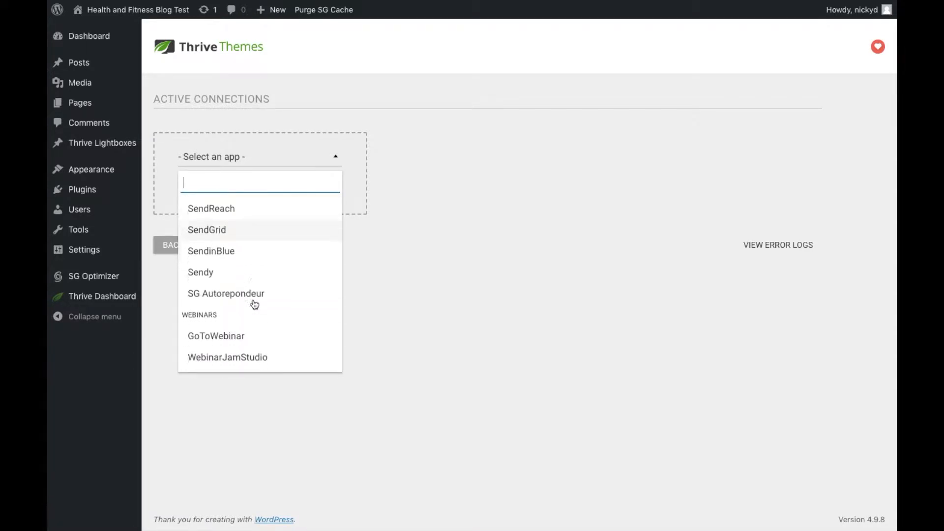
{"action": "scroll", "coordinate": [253, 301], "scroll_direction": "down", "scroll_amount": 4}
{"action": "scroll", "coordinate": [253, 298], "scroll_direction": "down", "scroll_amount": 4}
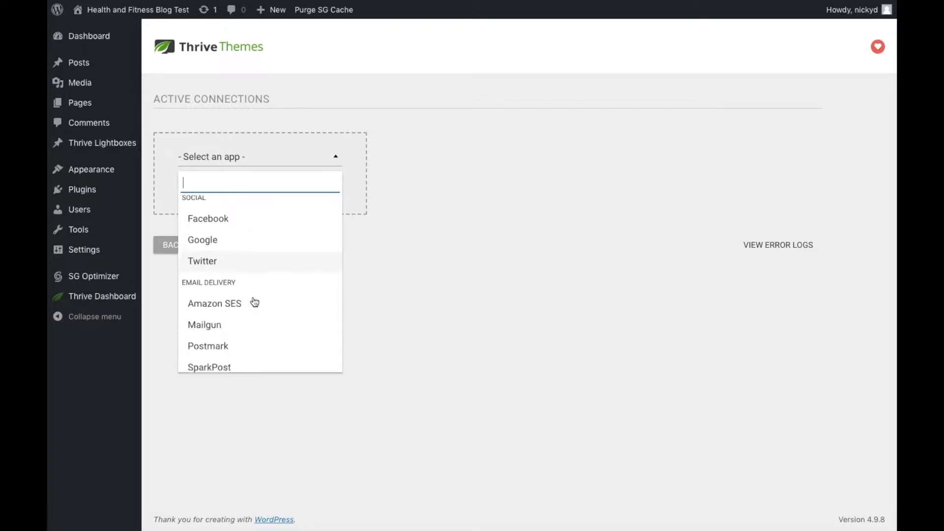
{"action": "scroll", "coordinate": [255, 302], "scroll_direction": "down", "scroll_amount": 1}
{"action": "scroll", "coordinate": [255, 302], "scroll_direction": "up", "scroll_amount": 9}
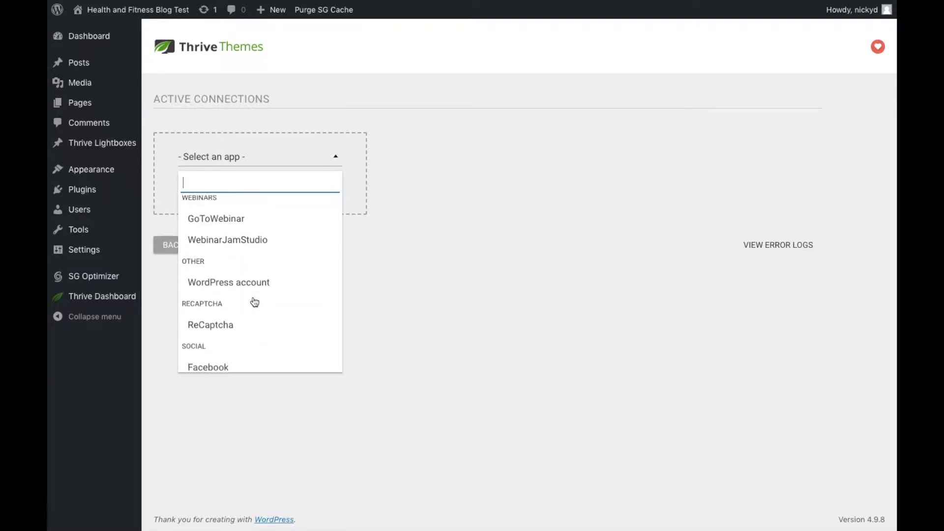
{"action": "scroll", "coordinate": [254, 302], "scroll_direction": "up", "scroll_amount": 6}
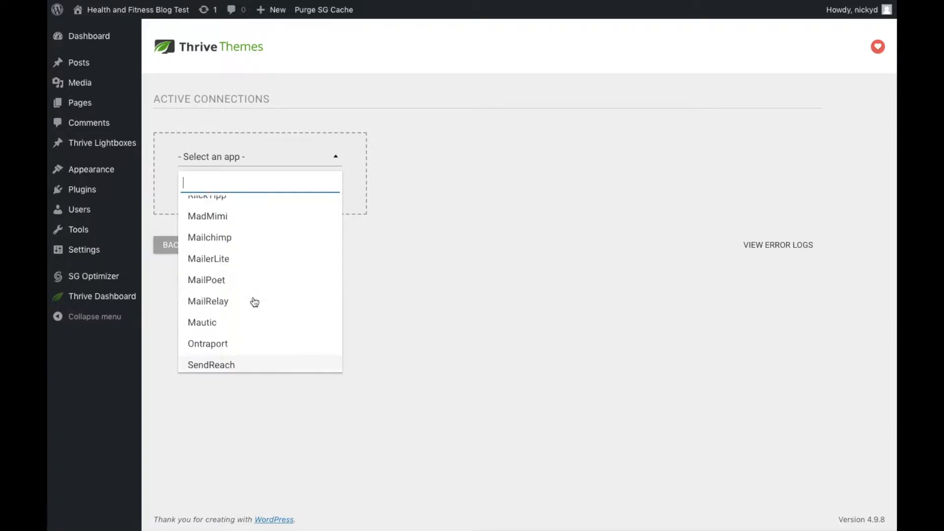
{"action": "scroll", "coordinate": [255, 302], "scroll_direction": "up", "scroll_amount": 4}
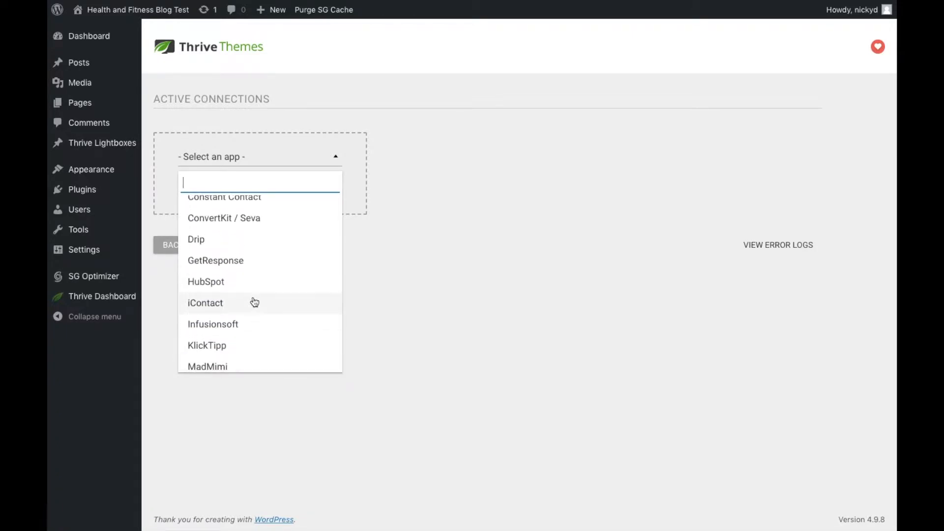
{"action": "scroll", "coordinate": [255, 302], "scroll_direction": "up", "scroll_amount": 2}
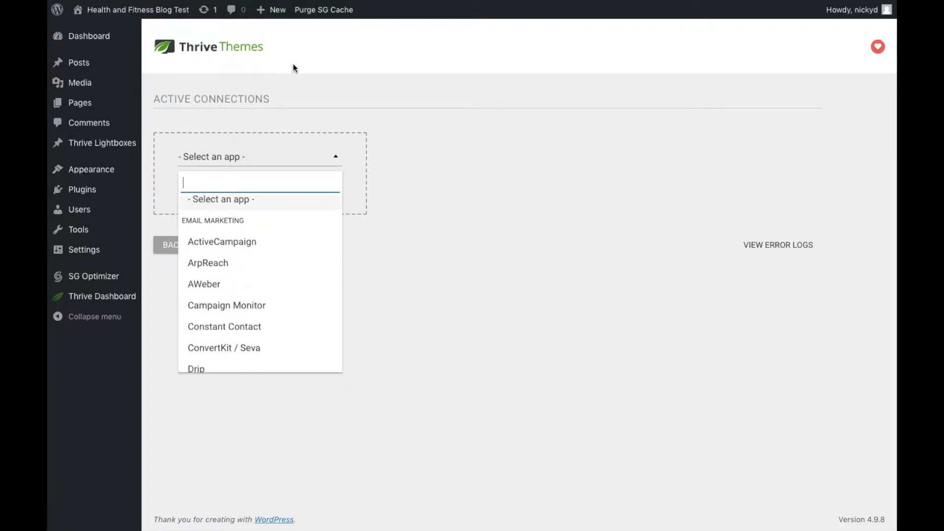
{"action": "left_click", "coordinate": [484, 245]}
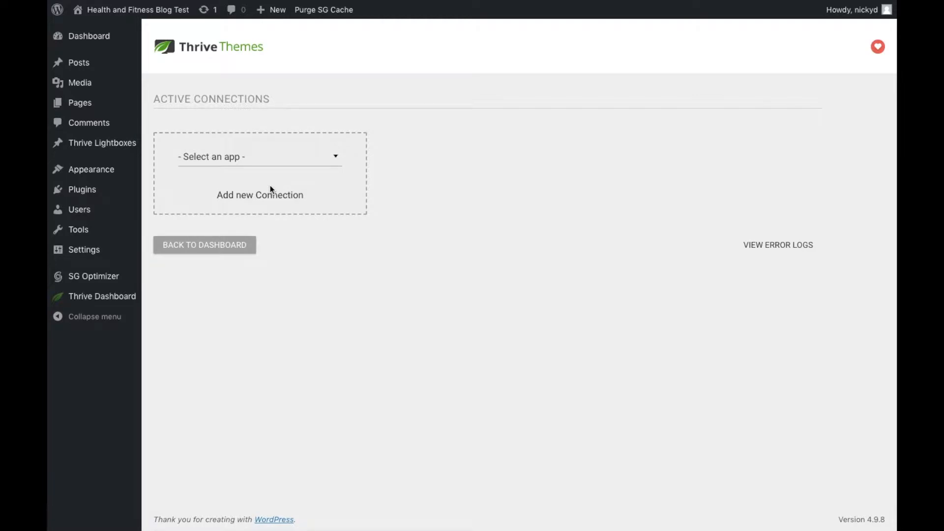
{"action": "left_click", "coordinate": [294, 156]}
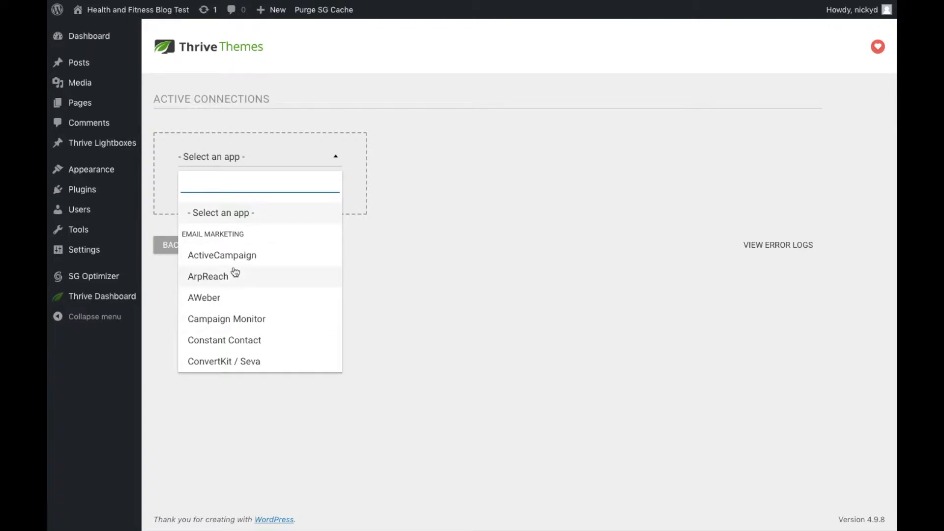
{"action": "left_click", "coordinate": [533, 205]}
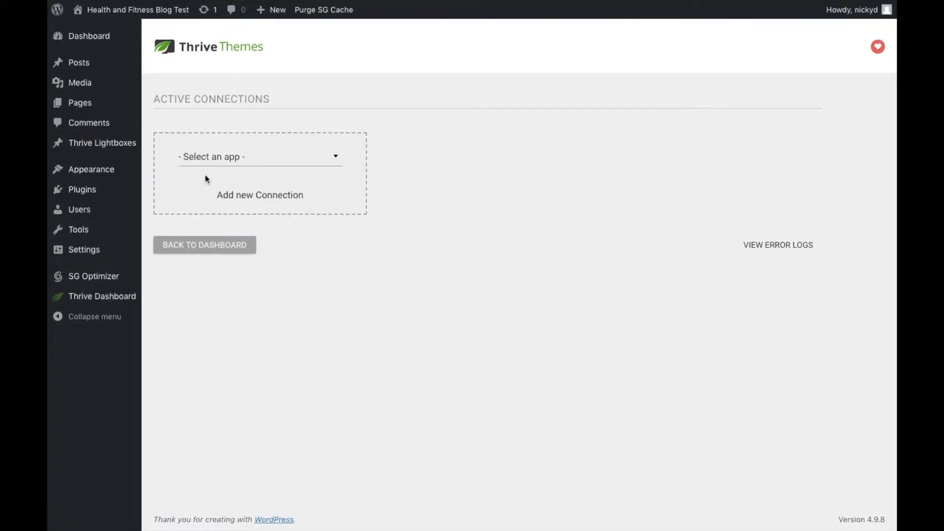
Return to Thrive Leads and add a Lightbox opt-in form type to the Free Giveaway lead group.
{"action": "mouse_move", "coordinate": [108, 296]}
{"action": "left_click", "coordinate": [195, 317]}
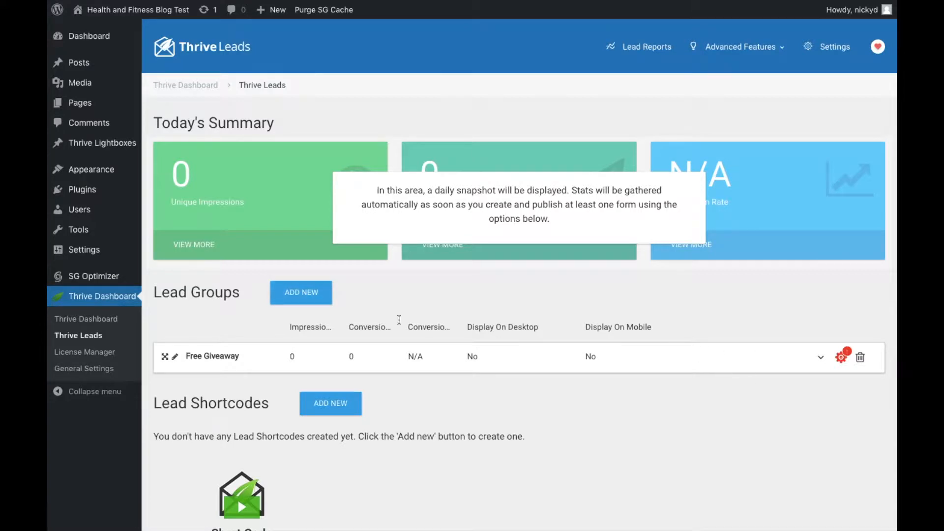
{"action": "left_click", "coordinate": [290, 357]}
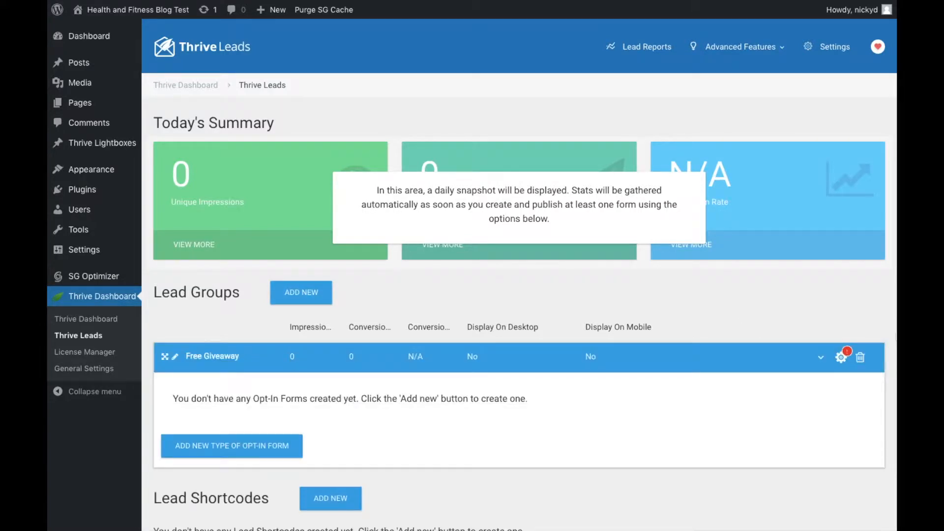
{"action": "left_click", "coordinate": [232, 447]}
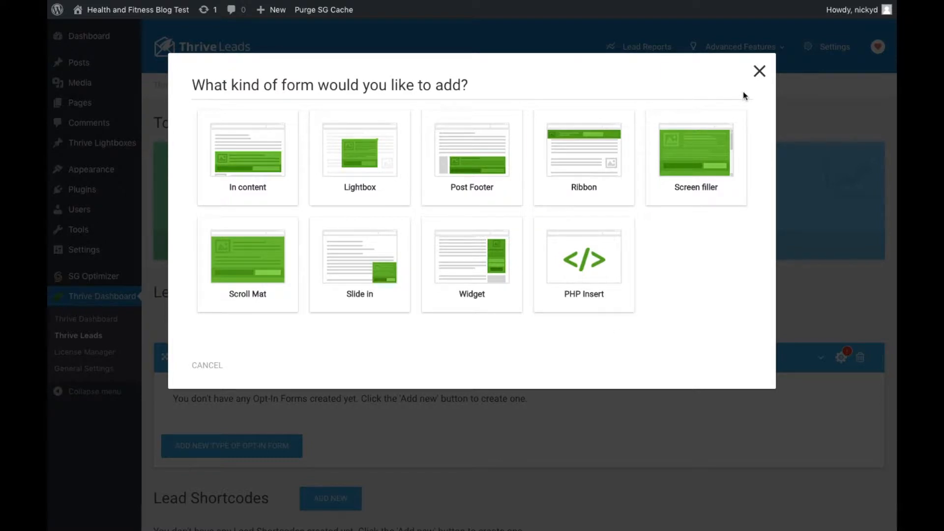
{"action": "left_click", "coordinate": [358, 183]}
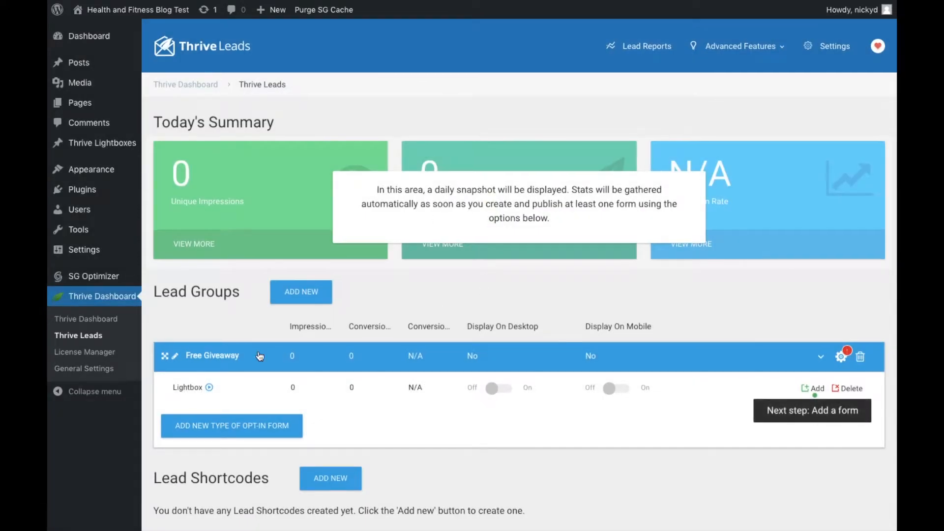
Create a form named "10 Rules Of Skinny People" under the Free Giveaway group's Lightbox type.
{"action": "scroll", "coordinate": [488, 270], "scroll_direction": "down", "scroll_amount": 3}
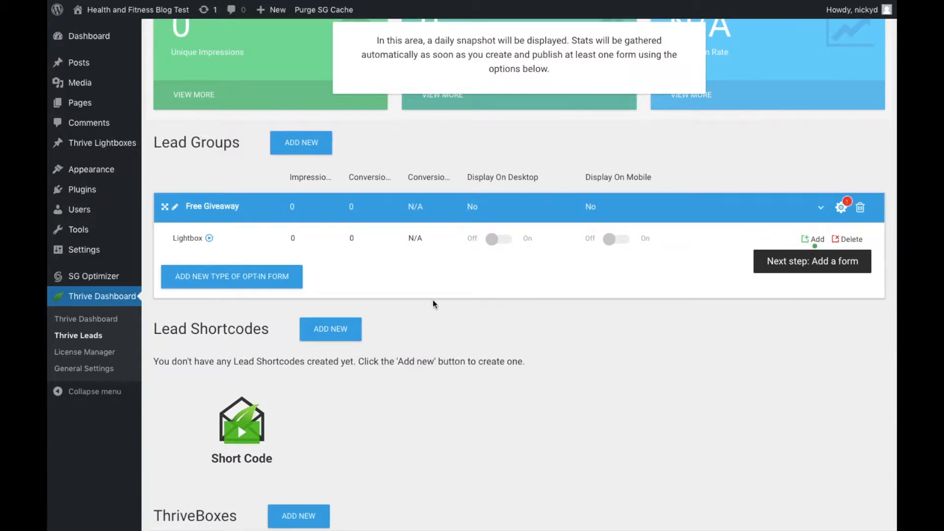
{"action": "left_click", "coordinate": [812, 239]}
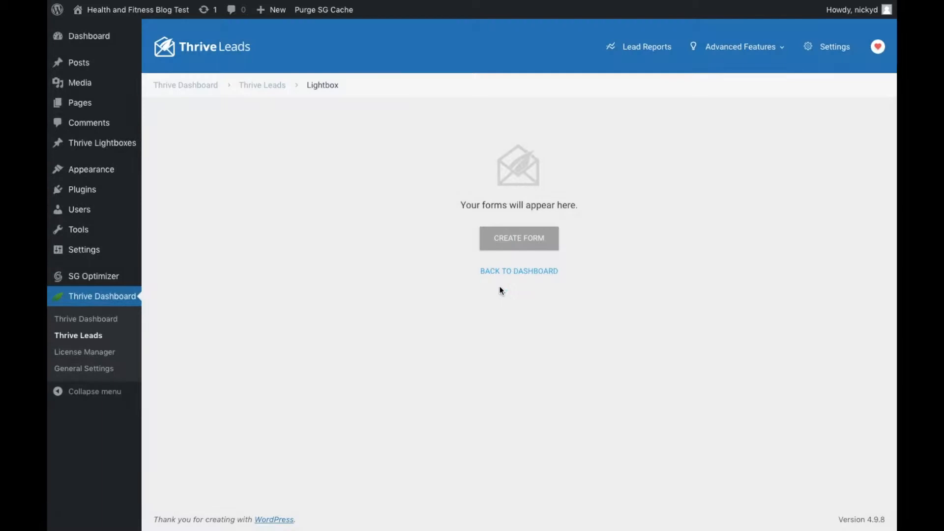
{"action": "left_click", "coordinate": [520, 238]}
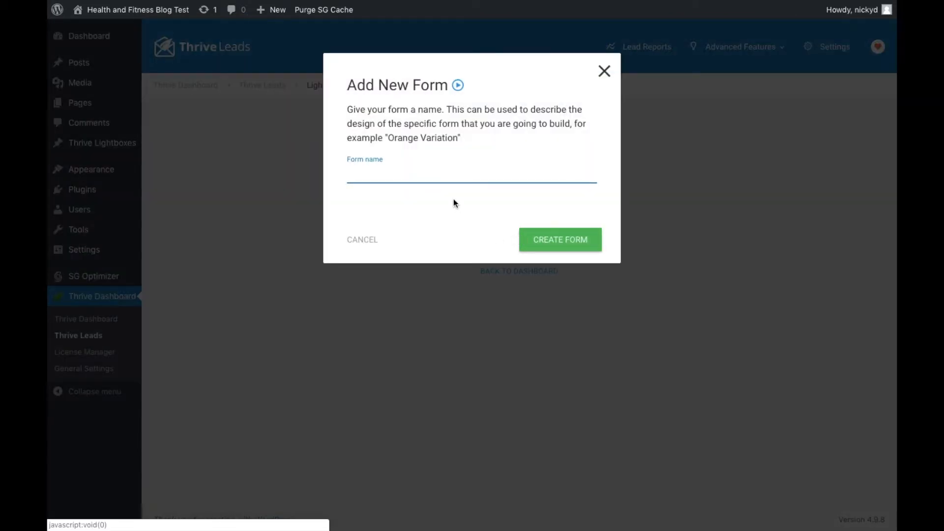
{"action": "type", "text": "10 Rules Of Skinny People"}
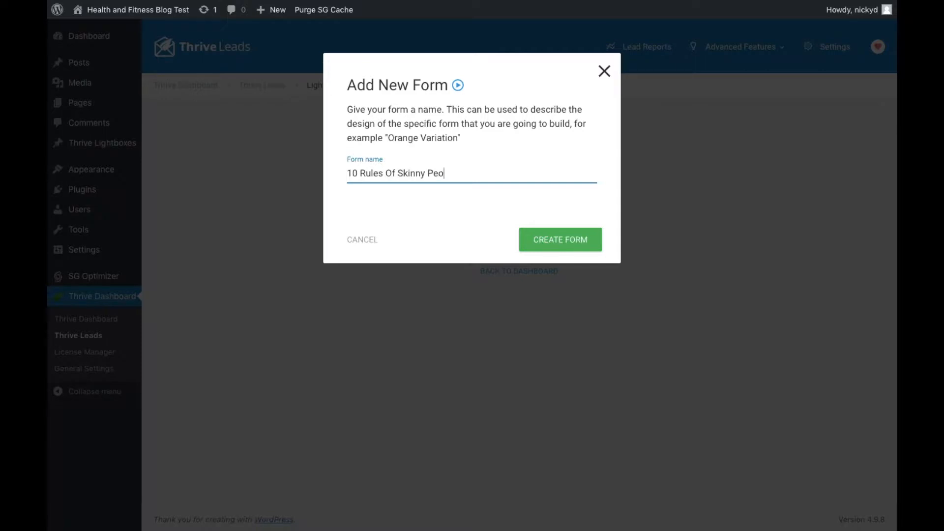
{"action": "left_click", "coordinate": [553, 241]}
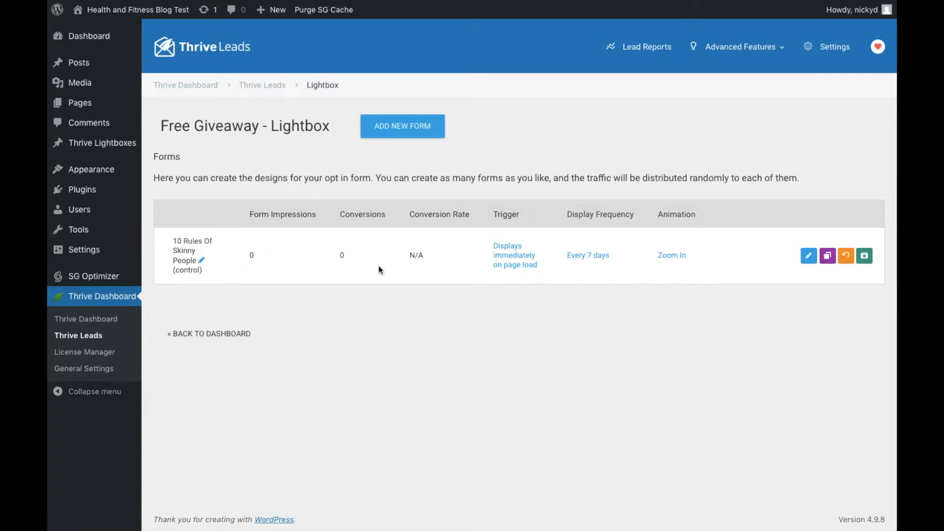
Set the form's trigger to show after a certain period of time, turn on SmartExit+, and save.
{"action": "left_click", "coordinate": [507, 256]}
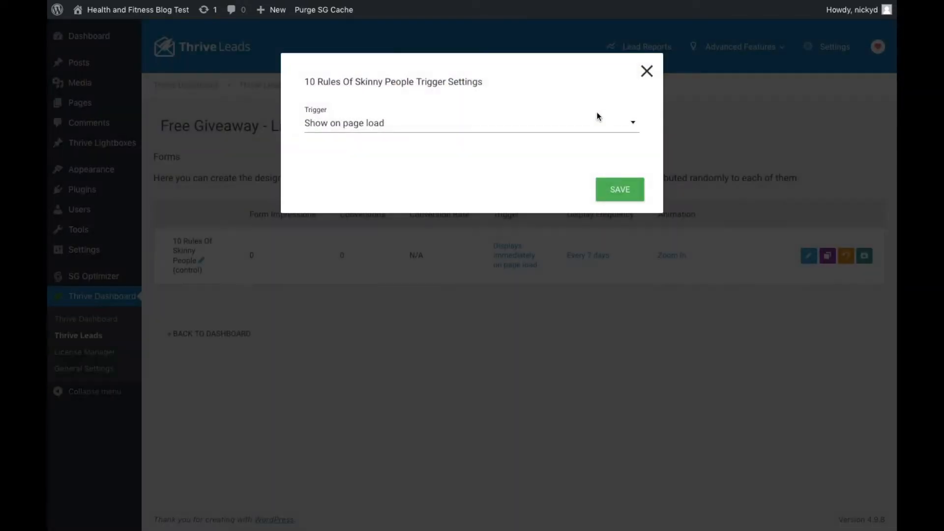
{"action": "left_click", "coordinate": [503, 124]}
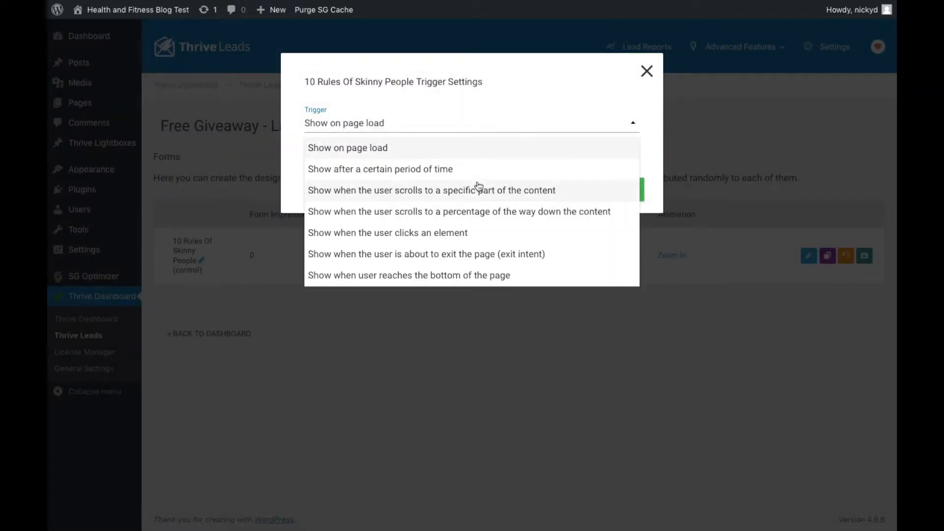
{"action": "left_click", "coordinate": [428, 176]}
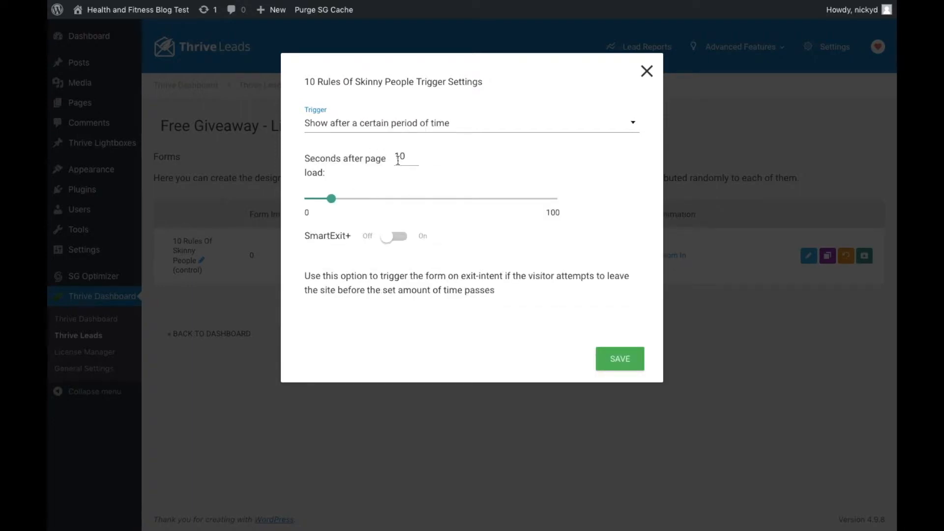
{"action": "left_click", "coordinate": [395, 237]}
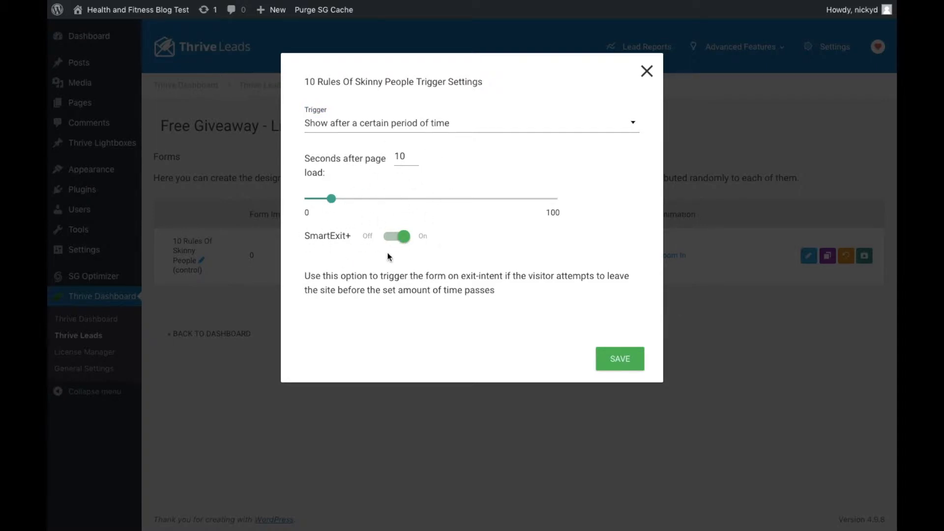
{"action": "left_click", "coordinate": [620, 365]}
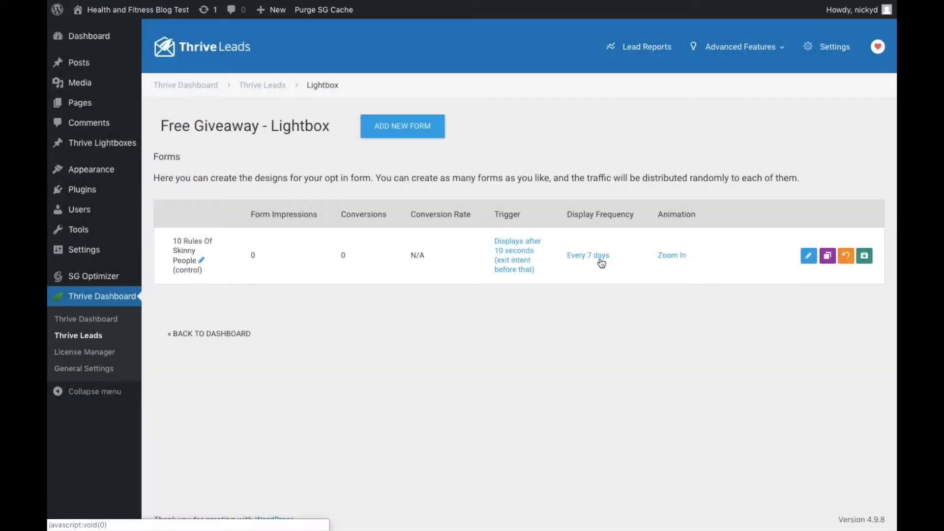
Set the form to show once every 3 days and change its animation to Rotational, saving both settings.
{"action": "left_click", "coordinate": [598, 258]}
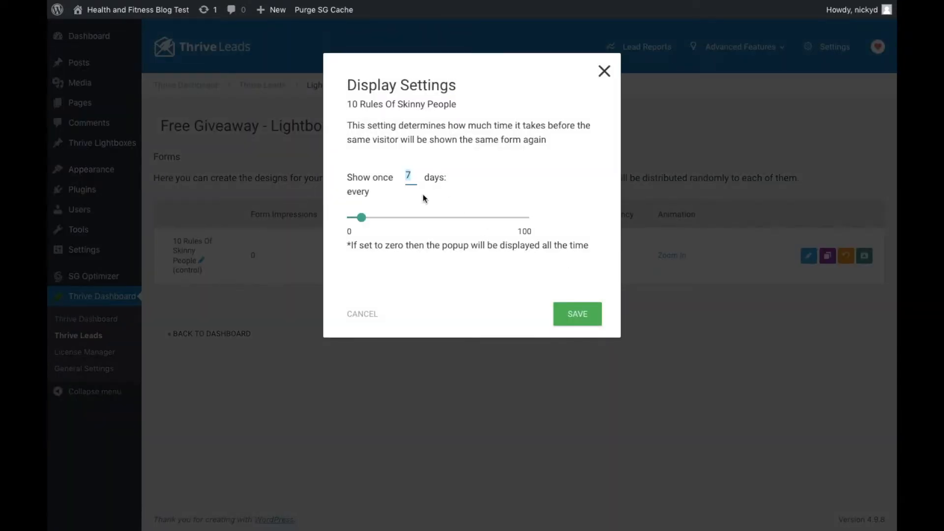
{"action": "left_click", "coordinate": [578, 313]}
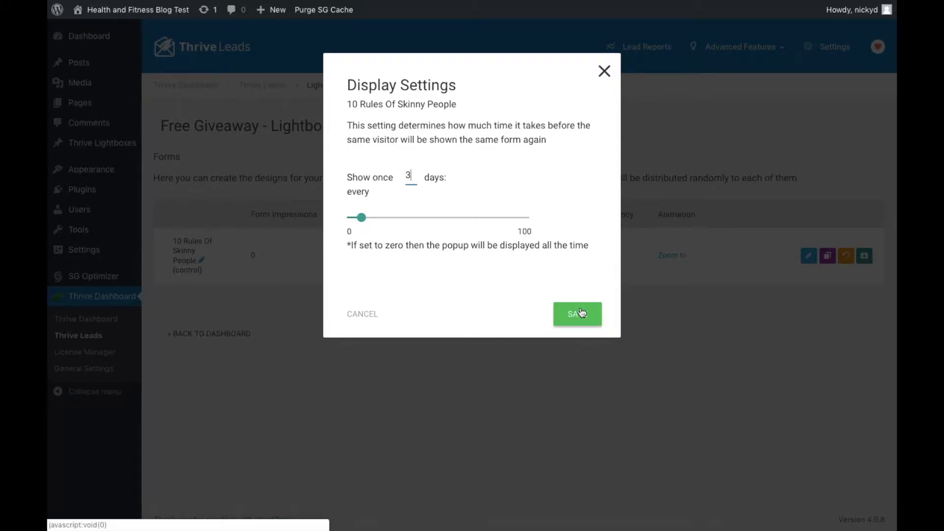
{"action": "left_click", "coordinate": [673, 257]}
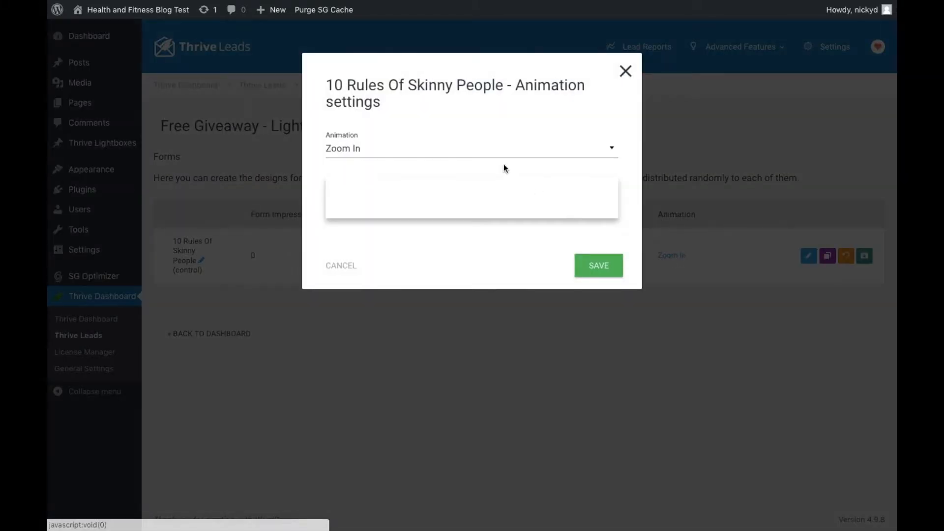
{"action": "left_click", "coordinate": [494, 149]}
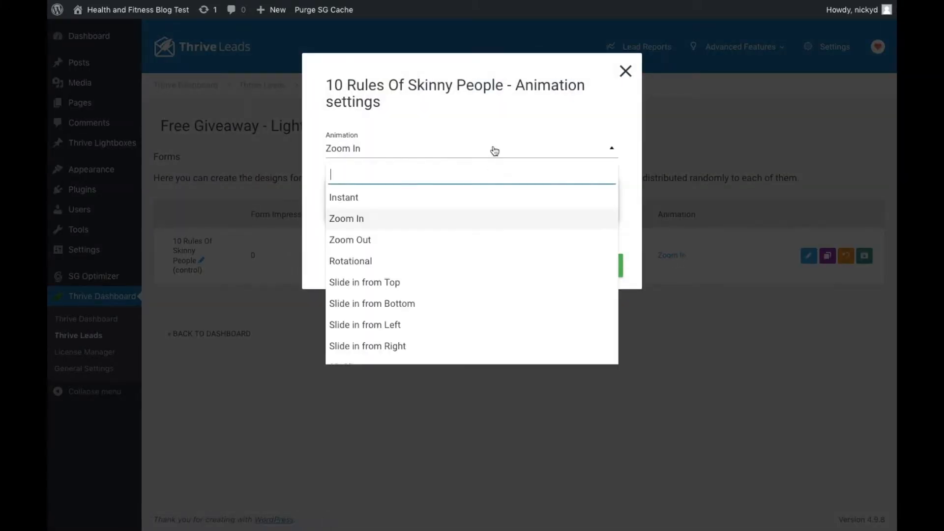
{"action": "left_click", "coordinate": [388, 241]}
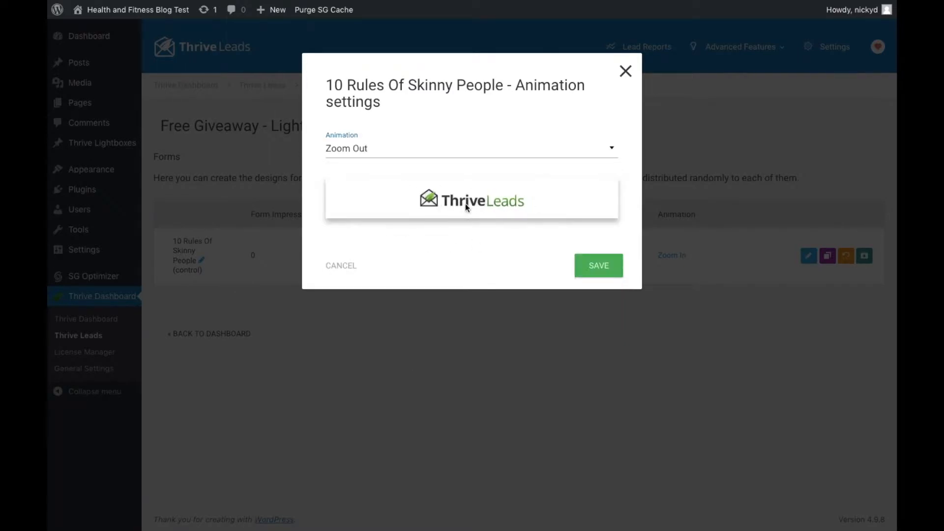
{"action": "left_click", "coordinate": [479, 158]}
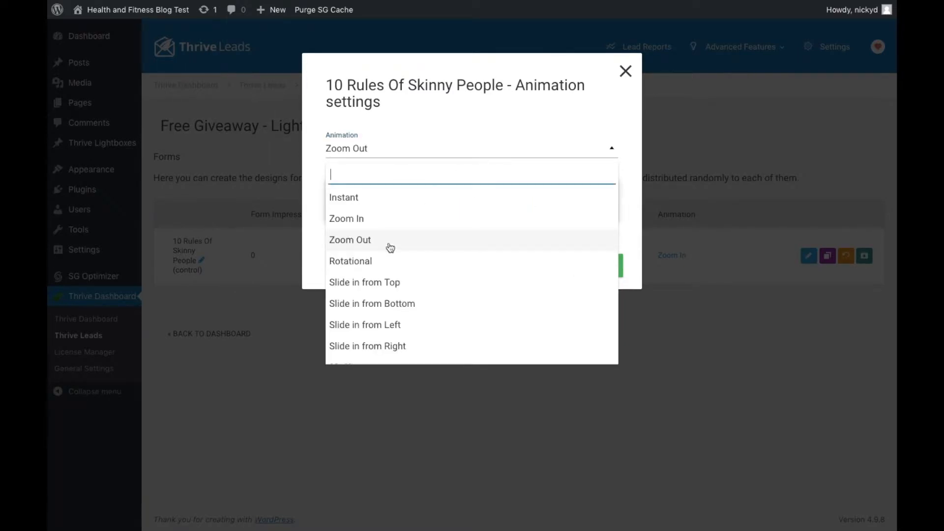
{"action": "left_click", "coordinate": [360, 260]}
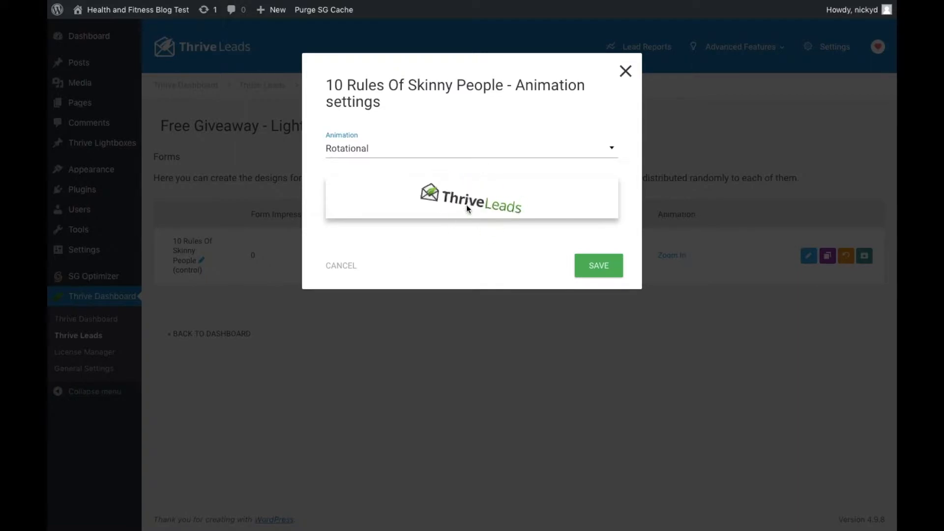
{"action": "left_click", "coordinate": [599, 265]}
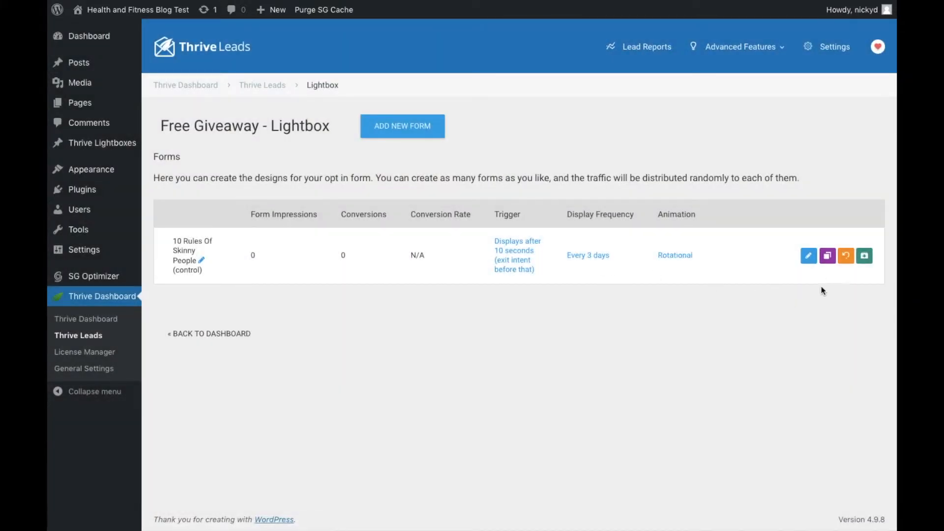
Open the form's design for editing and apply the Multistep 048 opt-in template.
{"action": "left_click", "coordinate": [809, 256]}
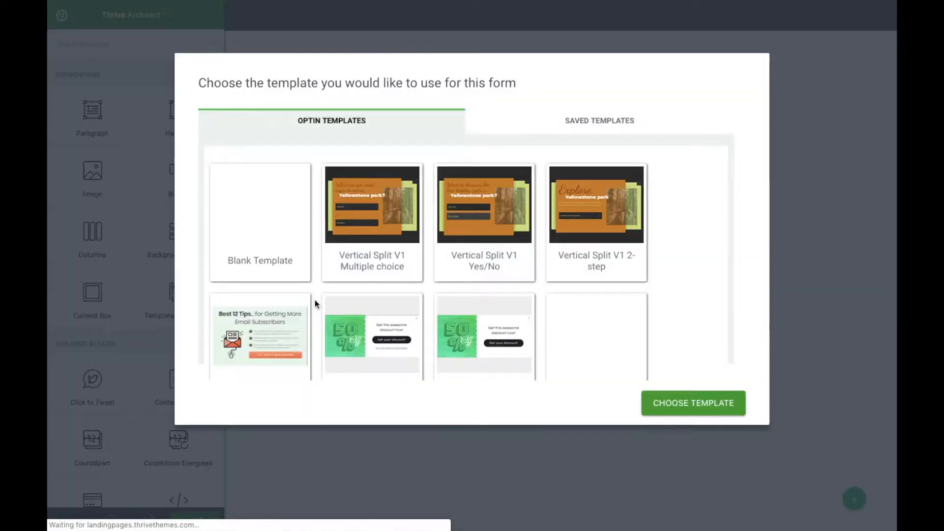
{"action": "scroll", "coordinate": [414, 241], "scroll_direction": "down", "scroll_amount": 10}
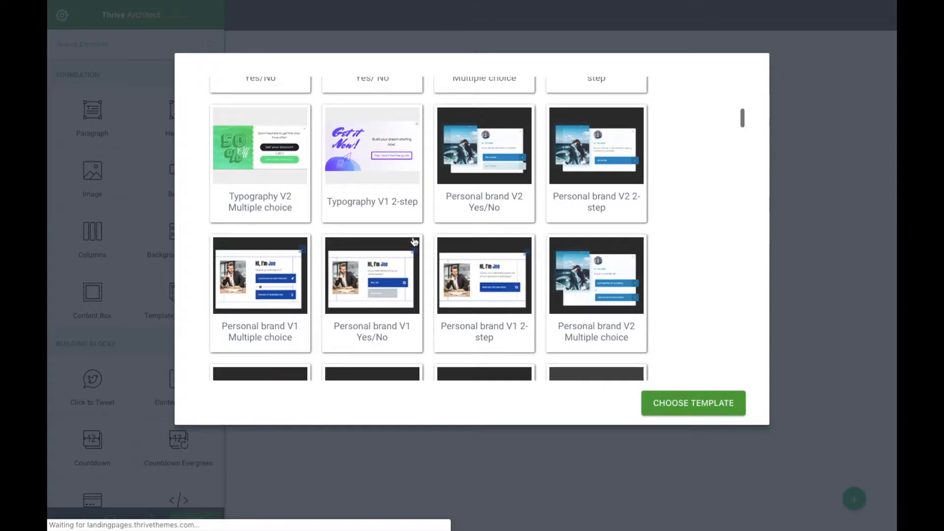
{"action": "scroll", "coordinate": [414, 241], "scroll_direction": "down", "scroll_amount": 5}
{"action": "scroll", "coordinate": [415, 241], "scroll_direction": "down", "scroll_amount": 3}
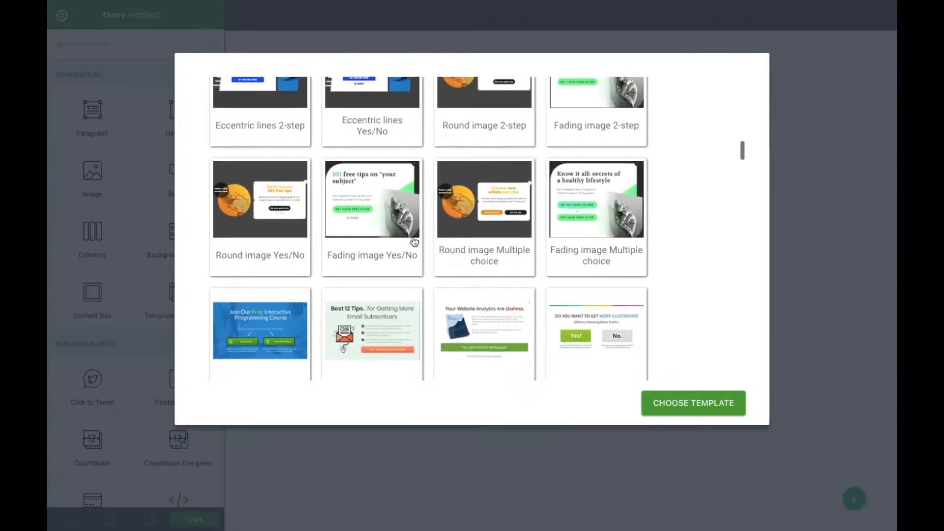
{"action": "scroll", "coordinate": [414, 241], "scroll_direction": "down", "scroll_amount": 5}
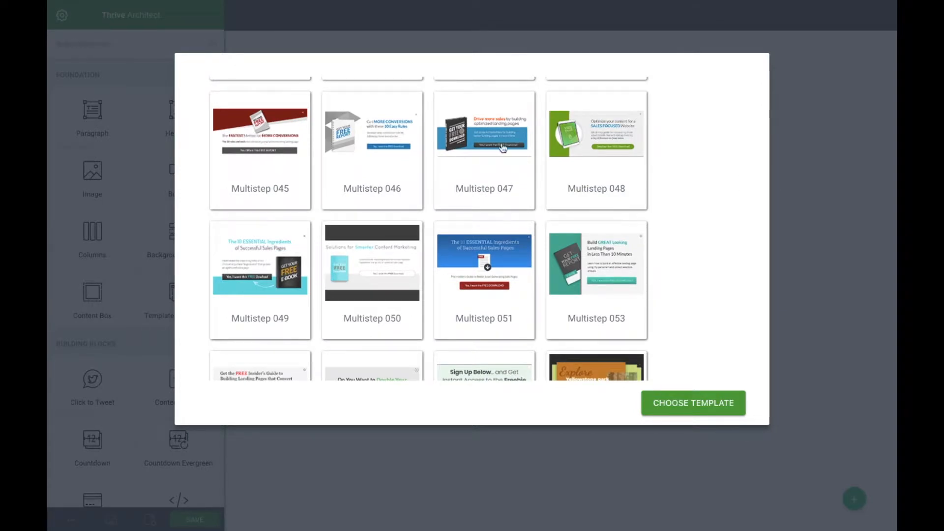
{"action": "left_click", "coordinate": [564, 141]}
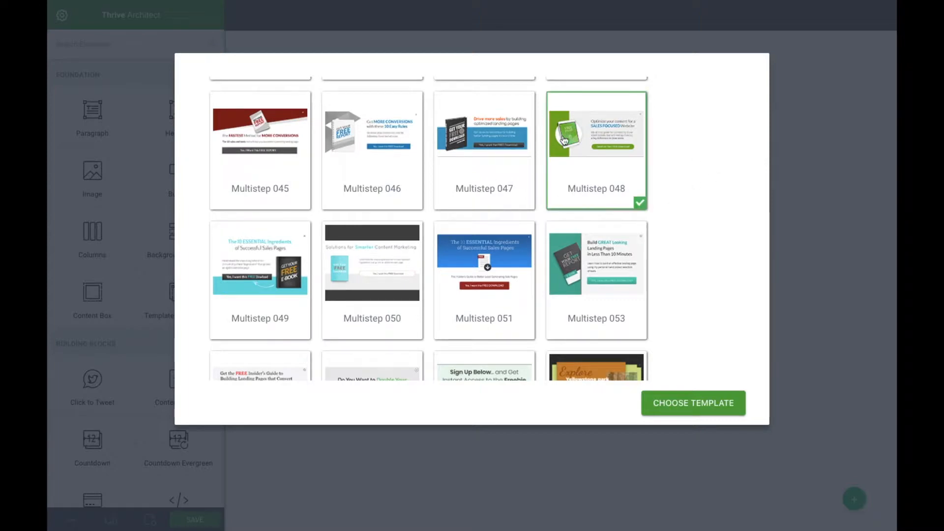
{"action": "left_click", "coordinate": [677, 400]}
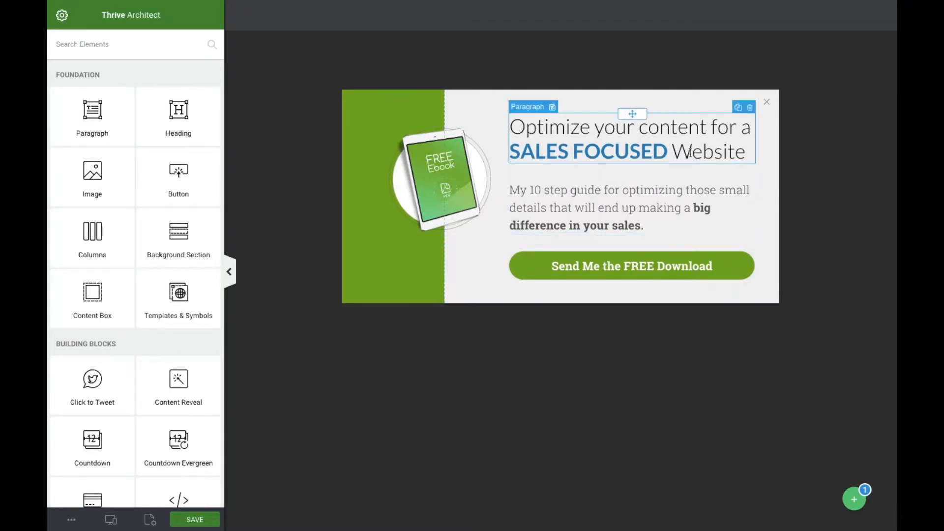
Select the ebook image in the lightbox design, and open freepik.com in a new browser tab.
{"action": "left_click", "coordinate": [456, 161]}
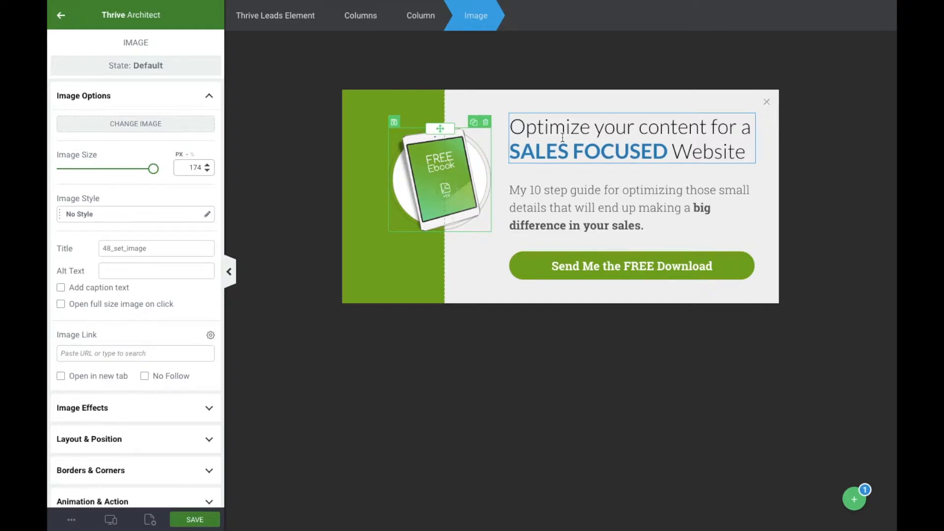
{"action": "mouse_move", "coordinate": [377, 1]}
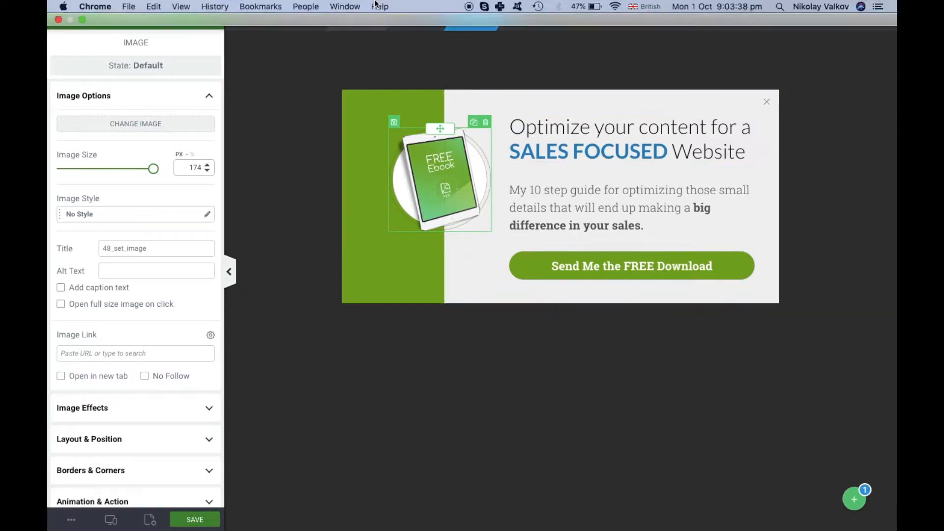
{"action": "left_click", "coordinate": [82, 20]}
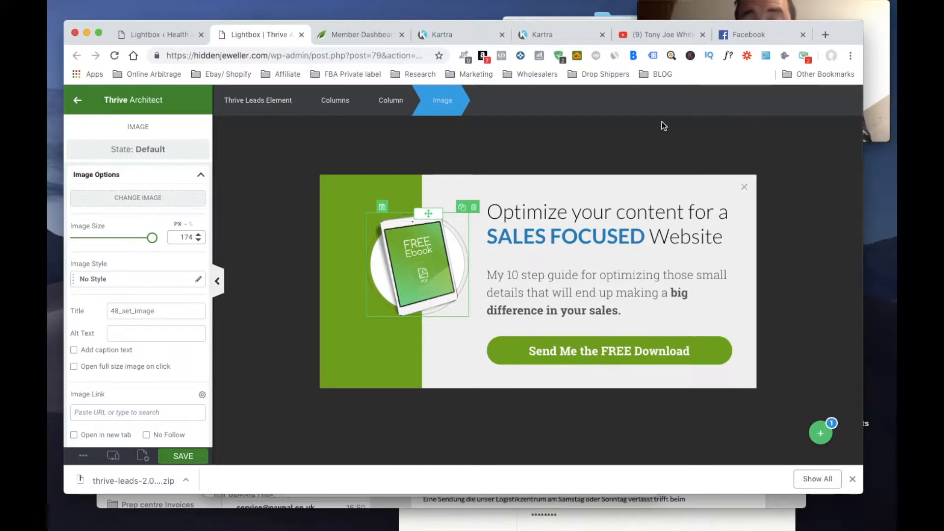
{"action": "left_click", "coordinate": [827, 33]}
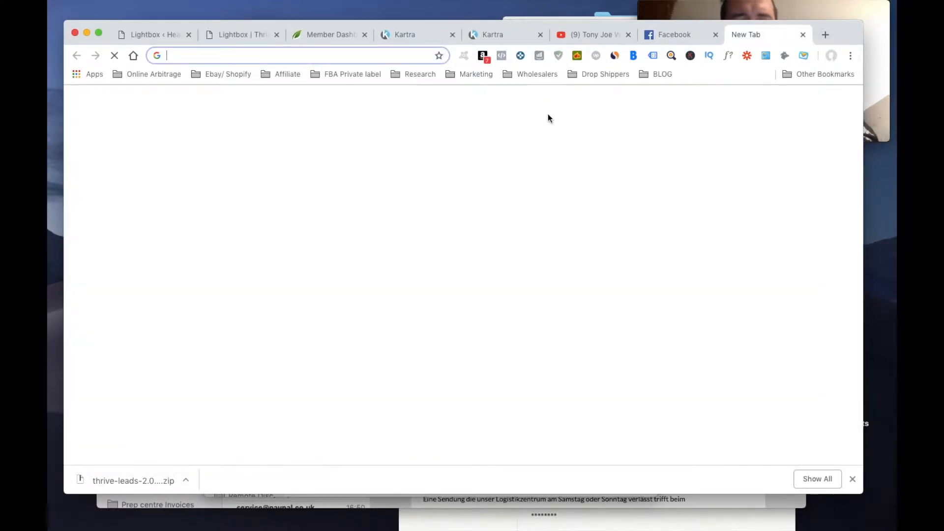
{"action": "type", "text": "freepik.com"}
{"action": "key", "text": "Return"}
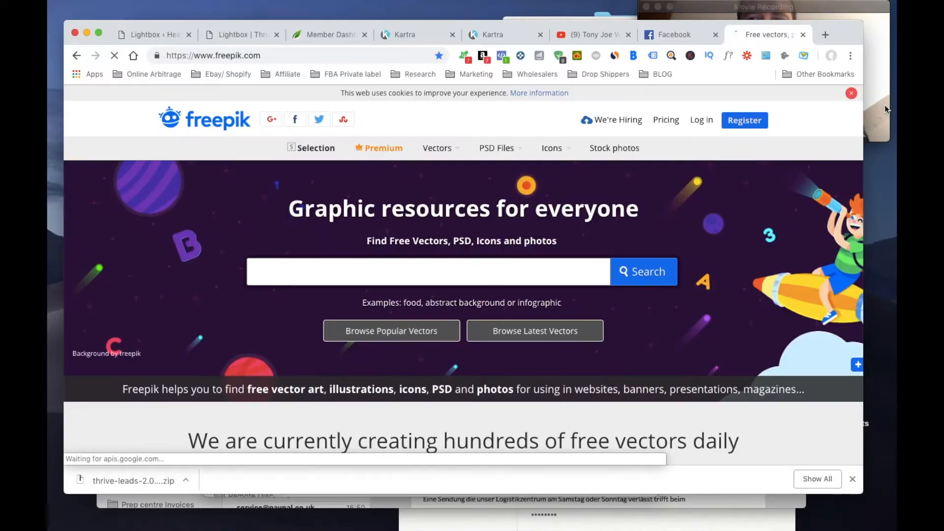
Look over the freepik.com home page and close it to return to the lightbox design.
{"action": "left_click", "coordinate": [882, 103]}
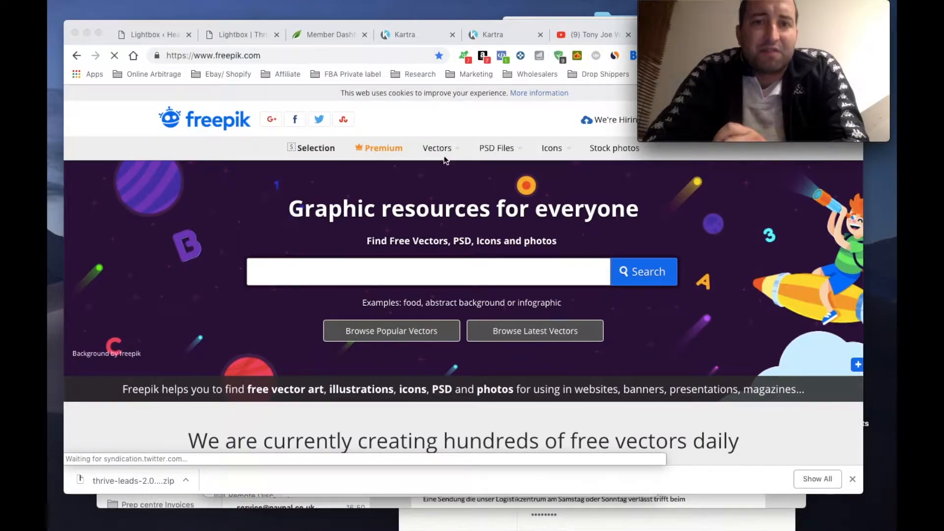
{"action": "left_click", "coordinate": [105, 125]}
{"action": "scroll", "coordinate": [527, 246], "scroll_direction": "down", "scroll_amount": 20}
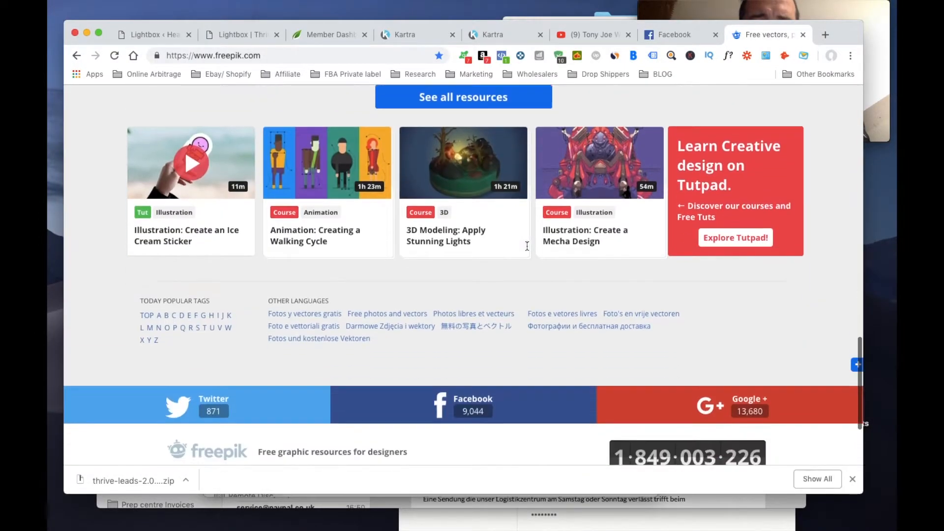
{"action": "key", "text": "super+w"}
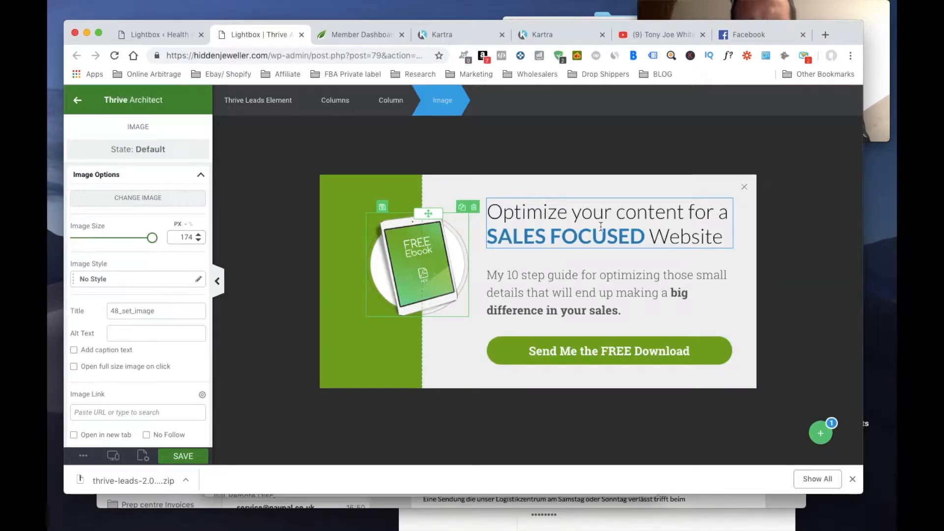
Replace the lightbox headline with "The 10 Rules Of Weight Loss".
{"action": "left_click", "coordinate": [569, 212]}
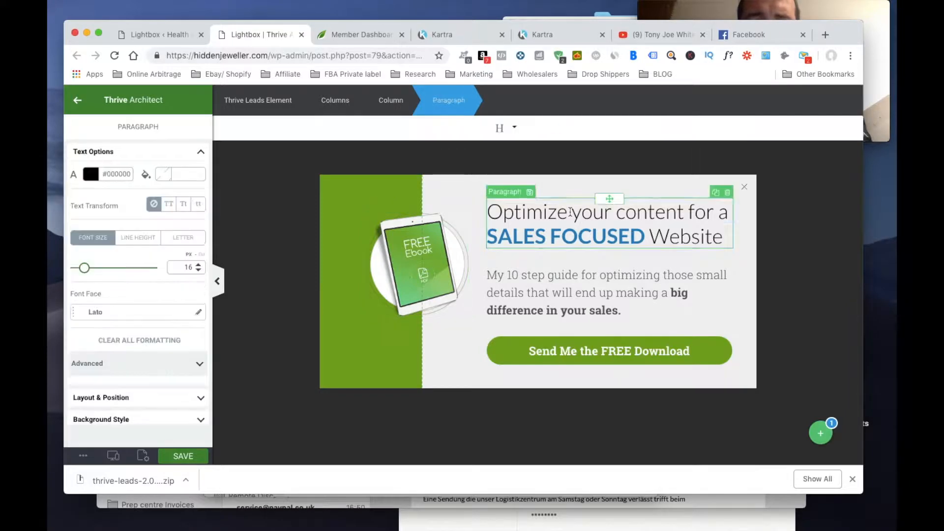
{"action": "triple_click", "coordinate": [570, 212]}
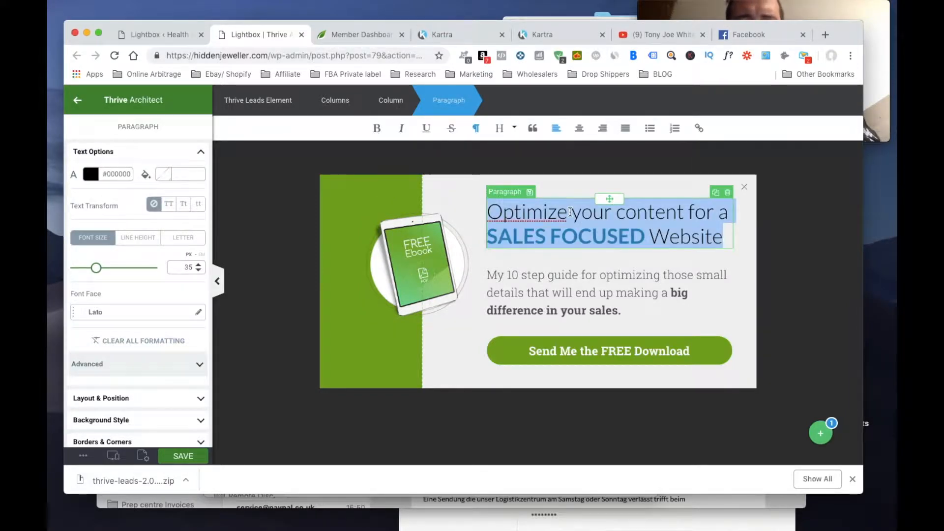
{"action": "type", "text": "The 10 "}
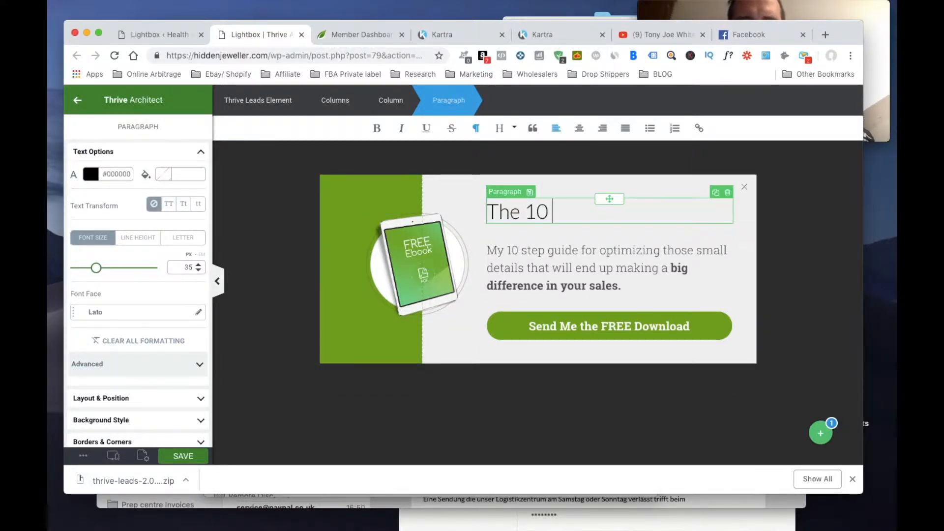
{"action": "type", "text": "Rules Of"}
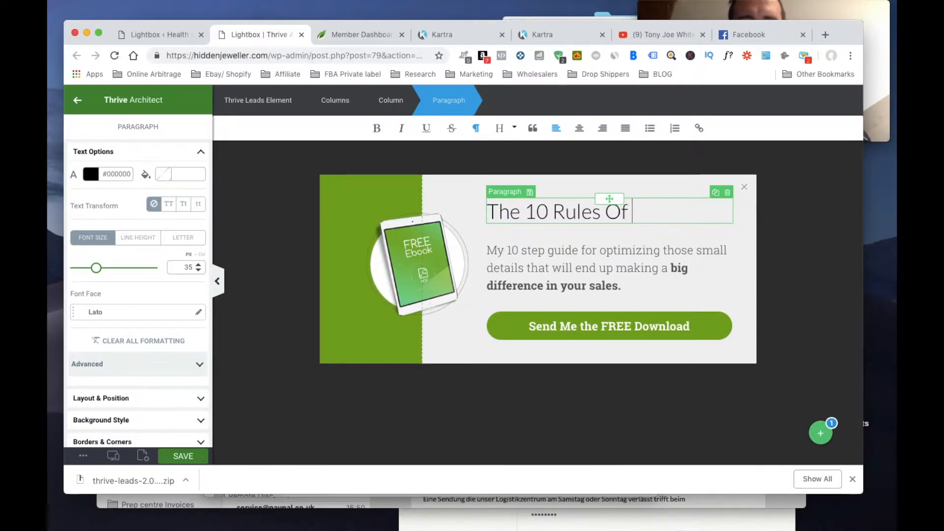
{"action": "type", "text": " We"}
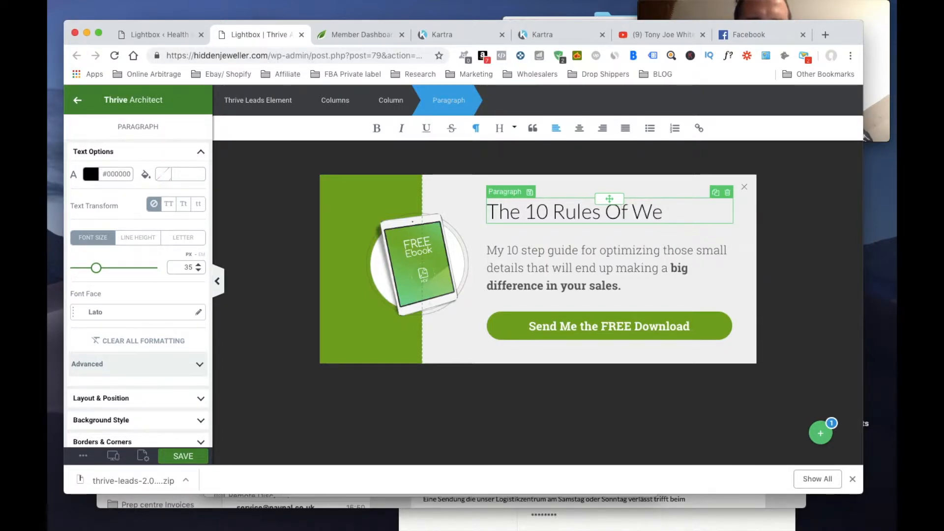
{"action": "type", "text": "ight Loss"}
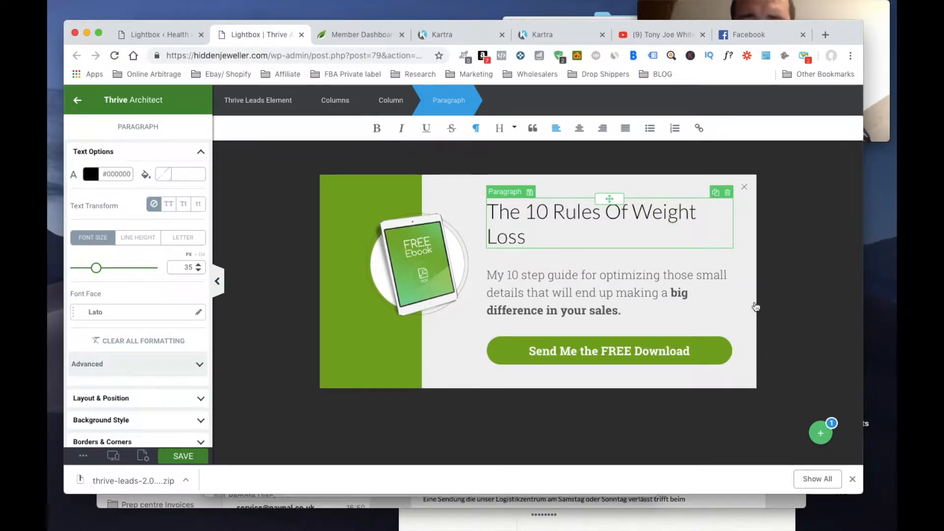
{"action": "left_click", "coordinate": [736, 308]}
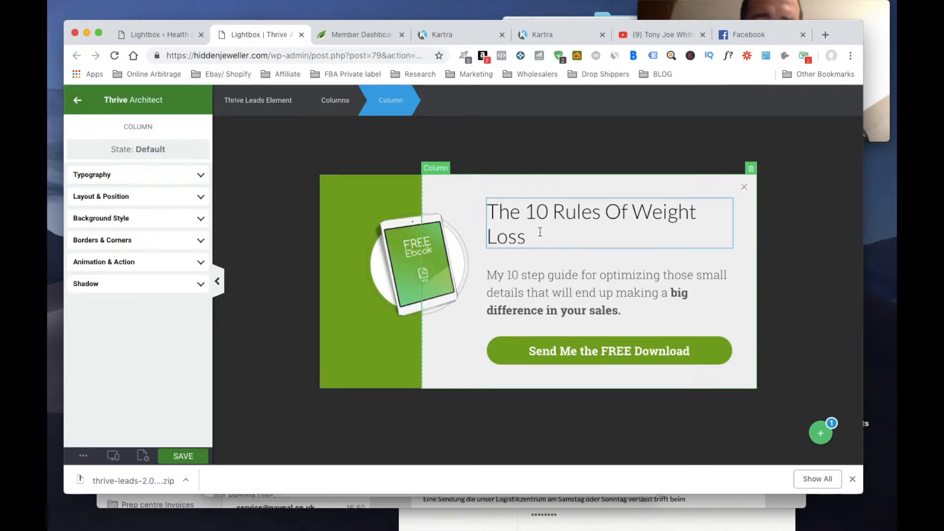
Select the Send Me the FREE Download button and review its options.
{"action": "left_click", "coordinate": [218, 284]}
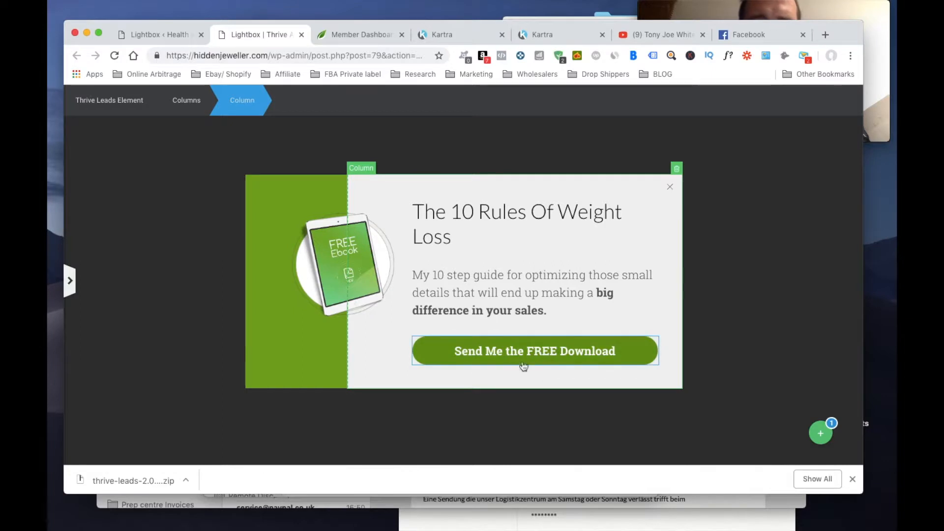
{"action": "left_click", "coordinate": [421, 347]}
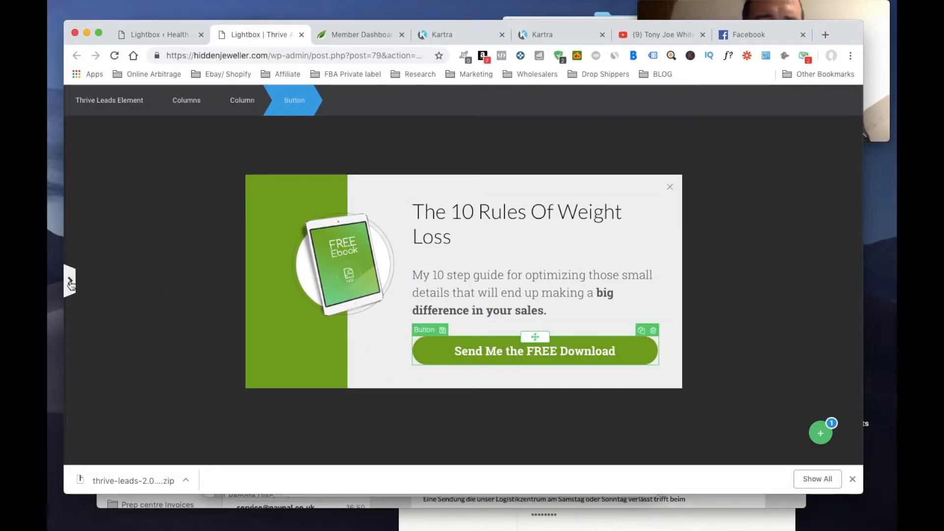
{"action": "left_click", "coordinate": [70, 284]}
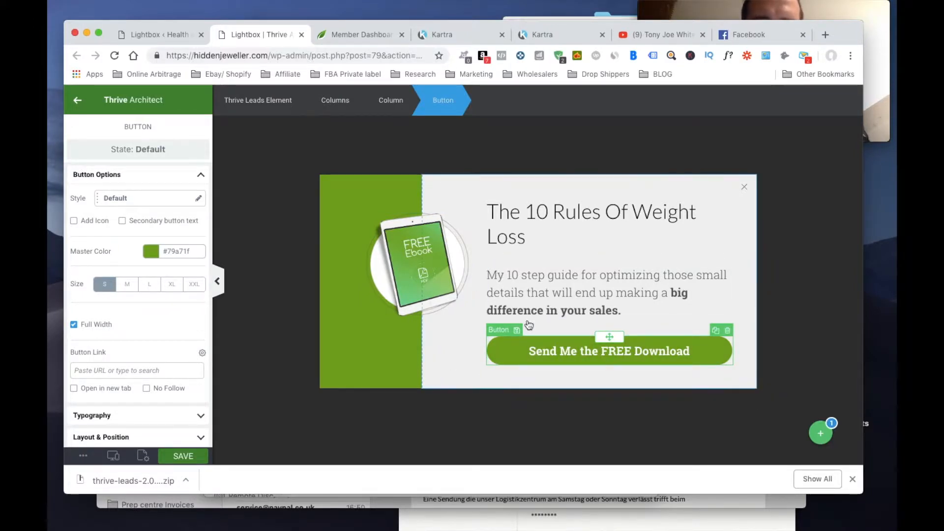
{"action": "scroll", "coordinate": [467, 320], "scroll_direction": "down", "scroll_amount": 2}
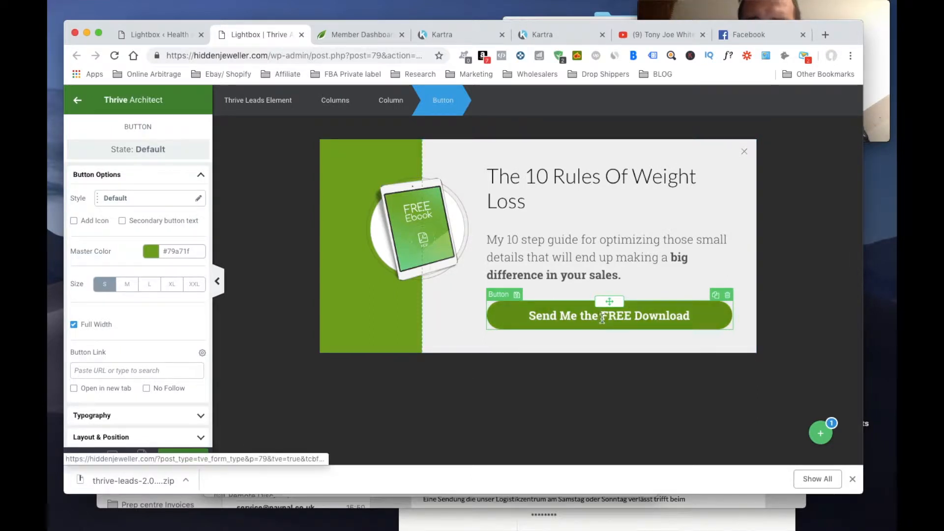
{"action": "scroll", "coordinate": [575, 275], "scroll_direction": "up", "scroll_amount": 2}
{"action": "scroll", "coordinate": [575, 276], "scroll_direction": "down", "scroll_amount": 2}
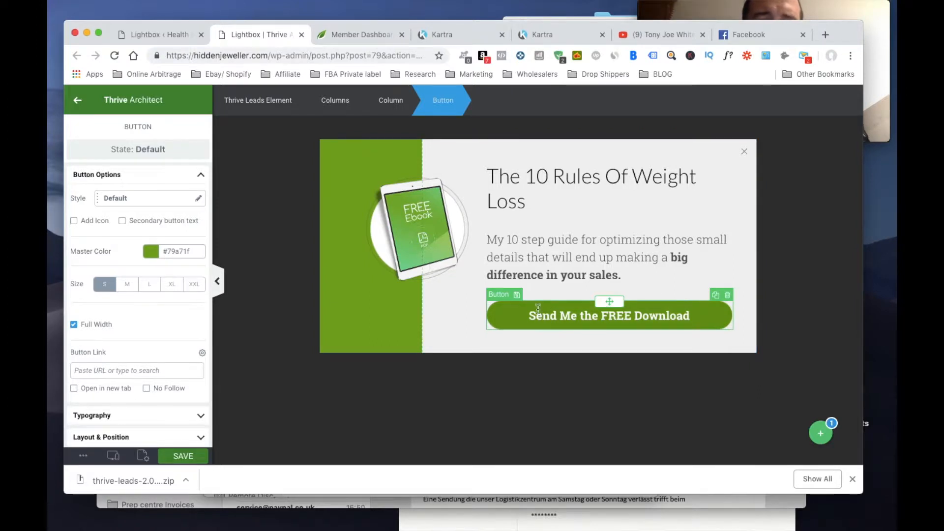
Search the elements for a form and try adding a Lead Generation element below the Send Me the FREE Download button.
{"action": "left_click", "coordinate": [78, 103]}
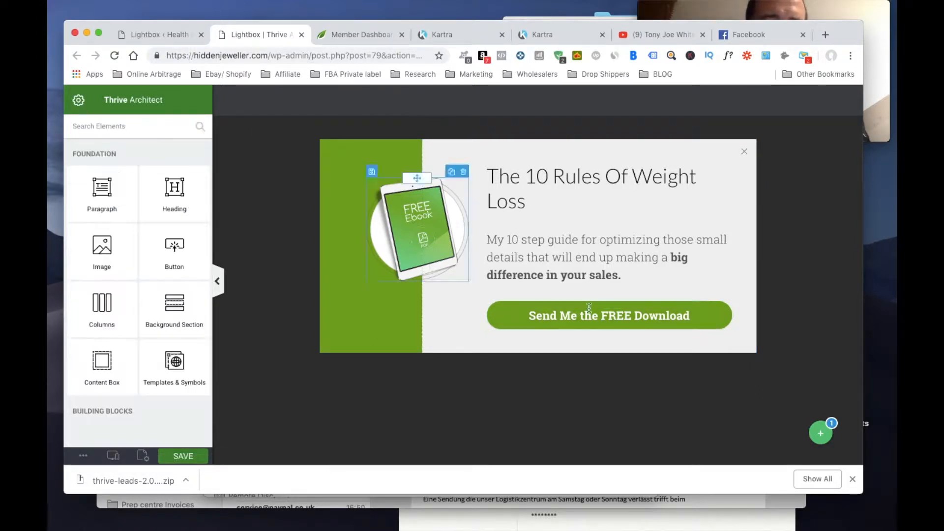
{"action": "type", "text": "email"}
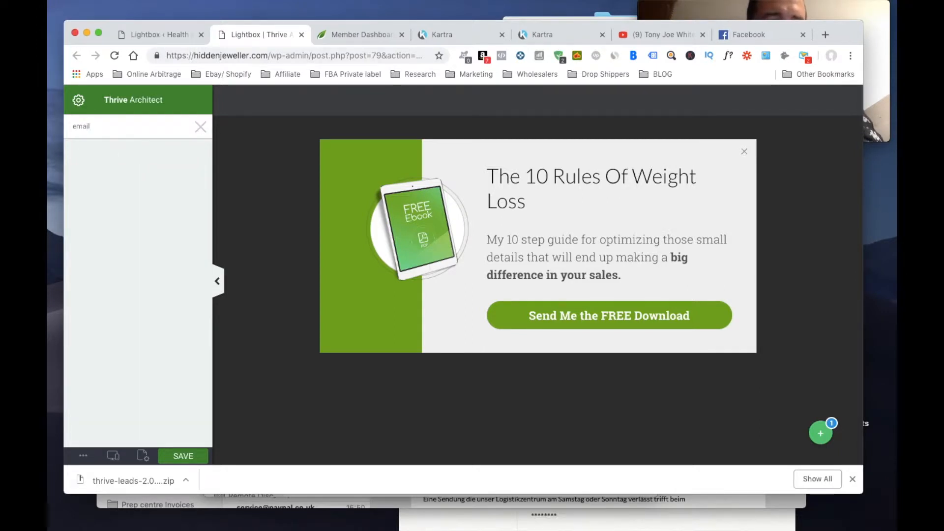
{"action": "key", "text": "BackSpace"}
{"action": "key", "text": "BackSpace"}
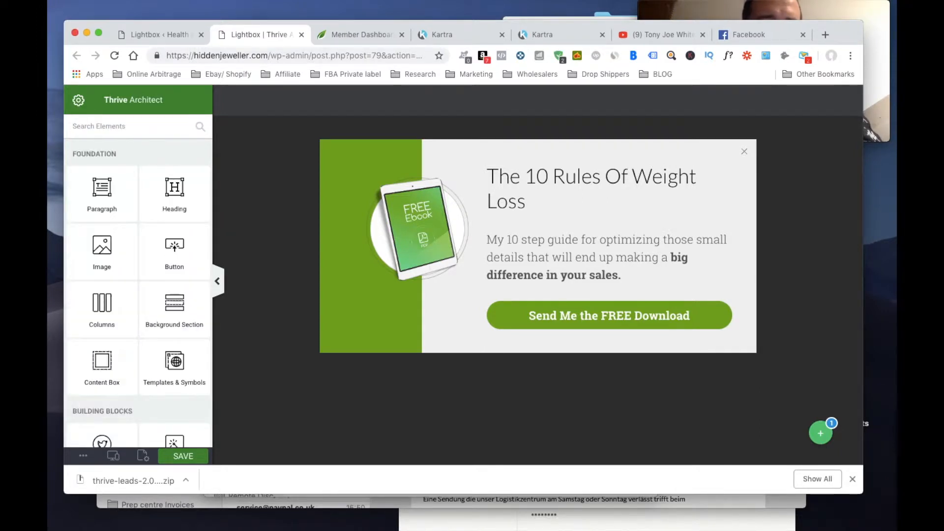
{"action": "type", "text": "form"}
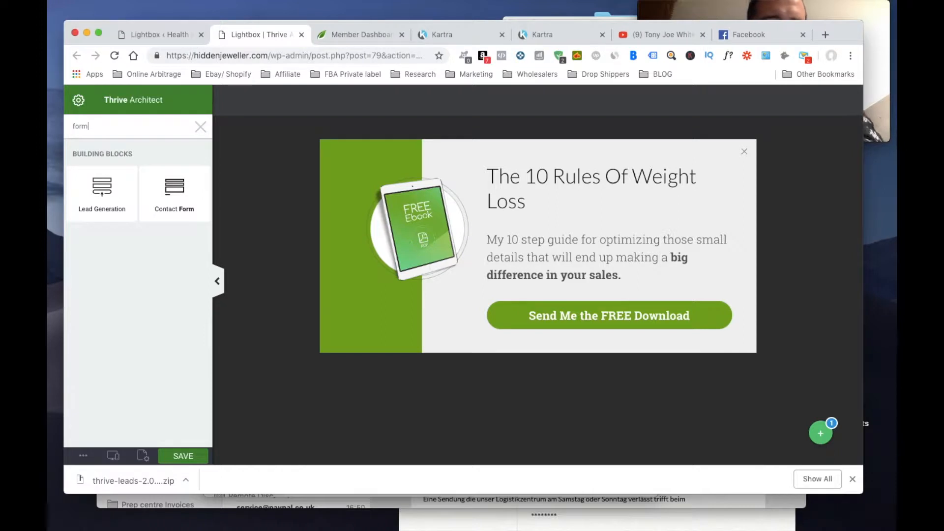
{"action": "left_click_drag", "start_coordinate": [106, 203], "coordinate": [591, 319]}
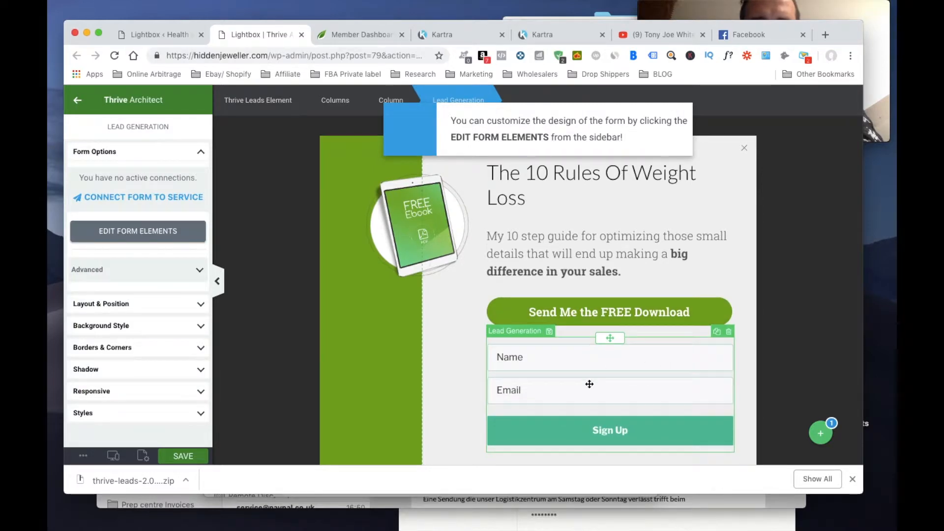
Delete the Lead Generation element from the lightbox.
{"action": "scroll", "coordinate": [590, 381], "scroll_direction": "down", "scroll_amount": 3}
{"action": "scroll", "coordinate": [620, 295], "scroll_direction": "up", "scroll_amount": 4}
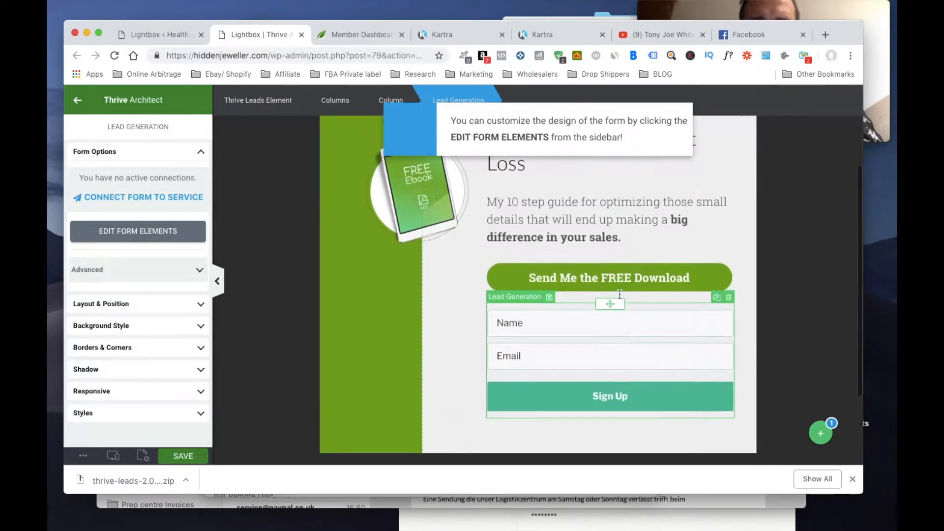
{"action": "scroll", "coordinate": [468, 313], "scroll_direction": "down", "scroll_amount": 3}
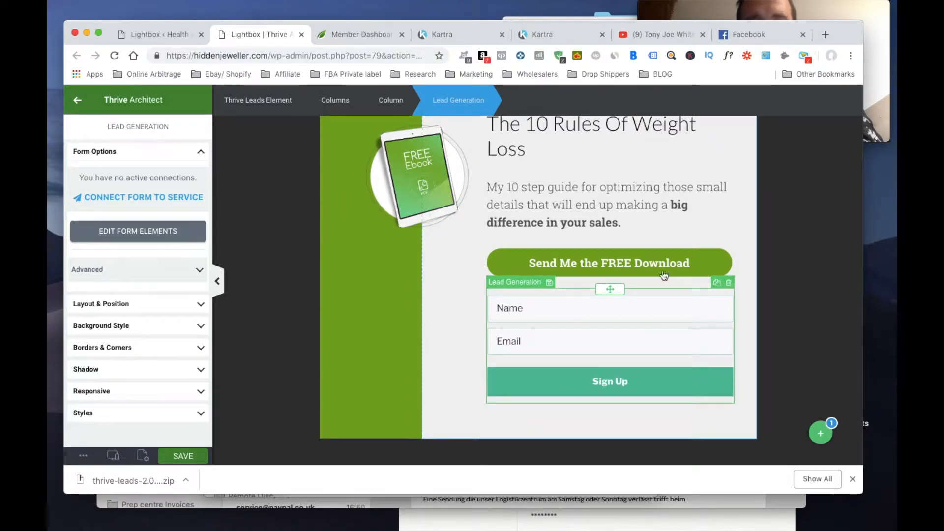
{"action": "left_click", "coordinate": [729, 283]}
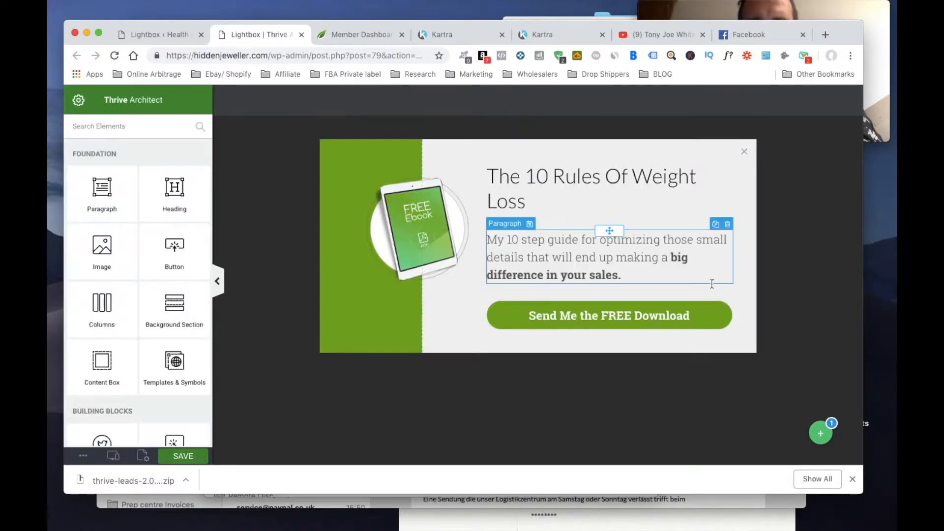
Set the size of the Send Me the FREE Download button to L after trying XL.
{"action": "left_click", "coordinate": [516, 311]}
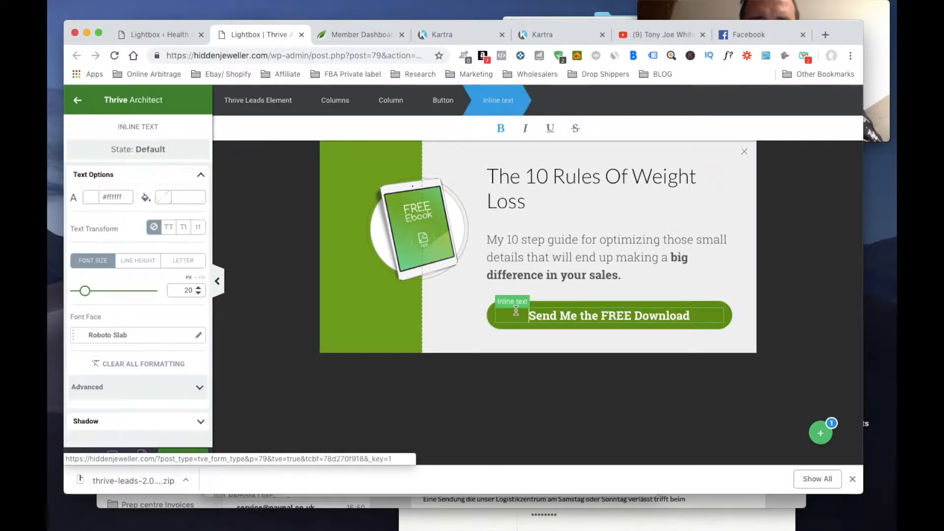
{"action": "left_click", "coordinate": [489, 320]}
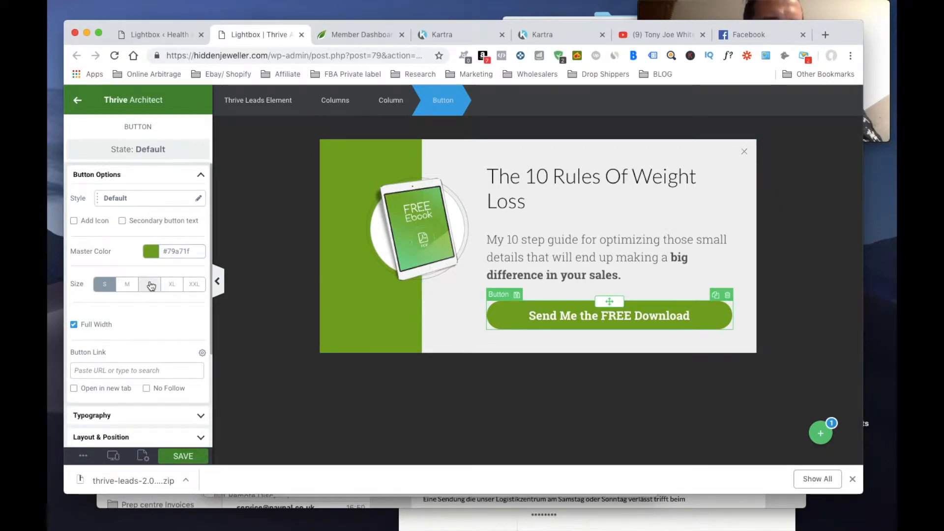
{"action": "left_click", "coordinate": [171, 285]}
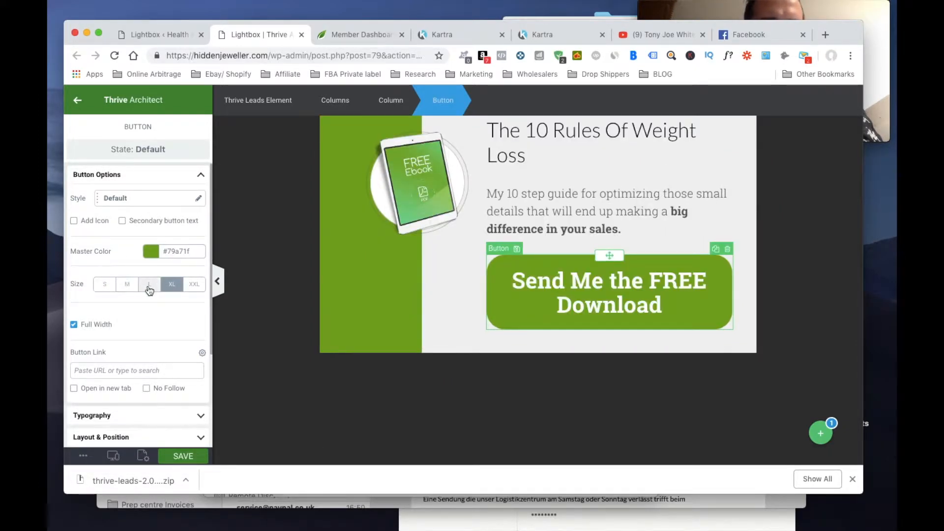
{"action": "left_click", "coordinate": [149, 285]}
Look through the download button's settings, including its Styles, Responsive and Shadow options.
{"action": "scroll", "coordinate": [135, 362], "scroll_direction": "down", "scroll_amount": 5}
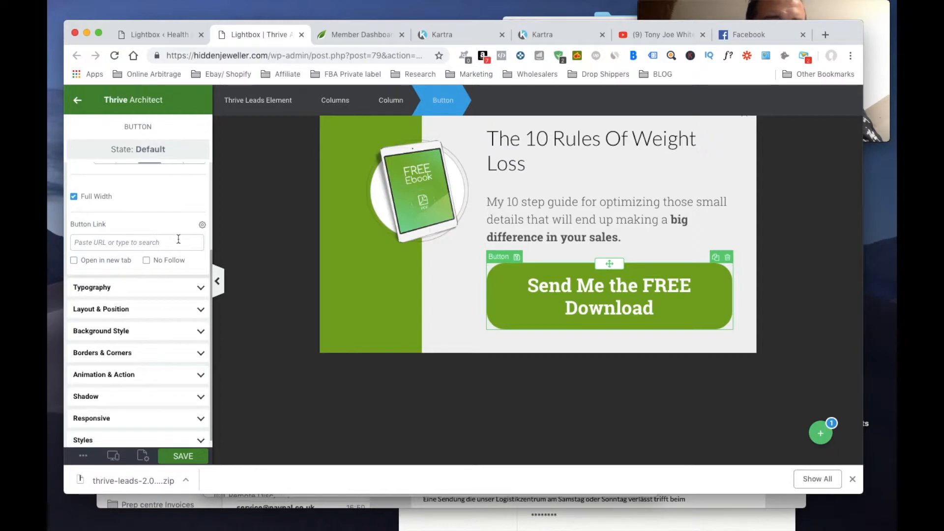
{"action": "scroll", "coordinate": [153, 261], "scroll_direction": "down", "scroll_amount": 1}
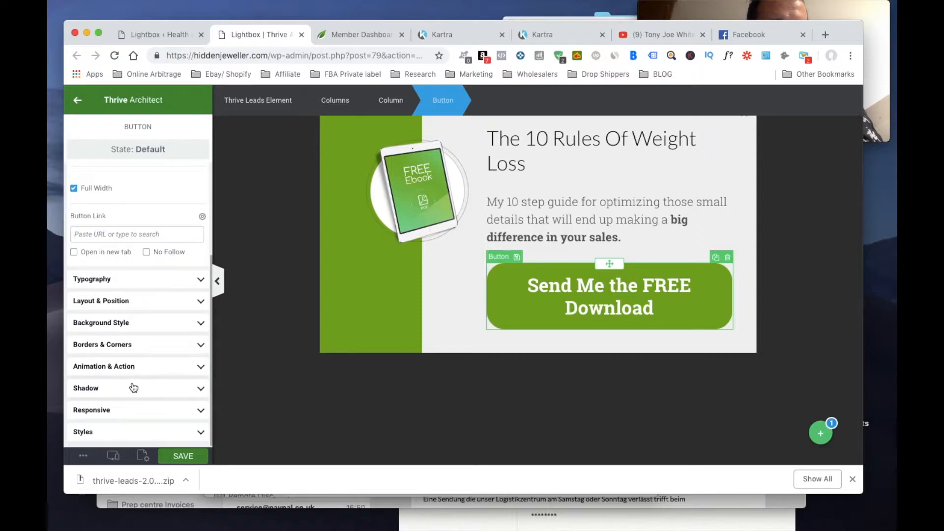
{"action": "scroll", "coordinate": [137, 339], "scroll_direction": "up", "scroll_amount": 5}
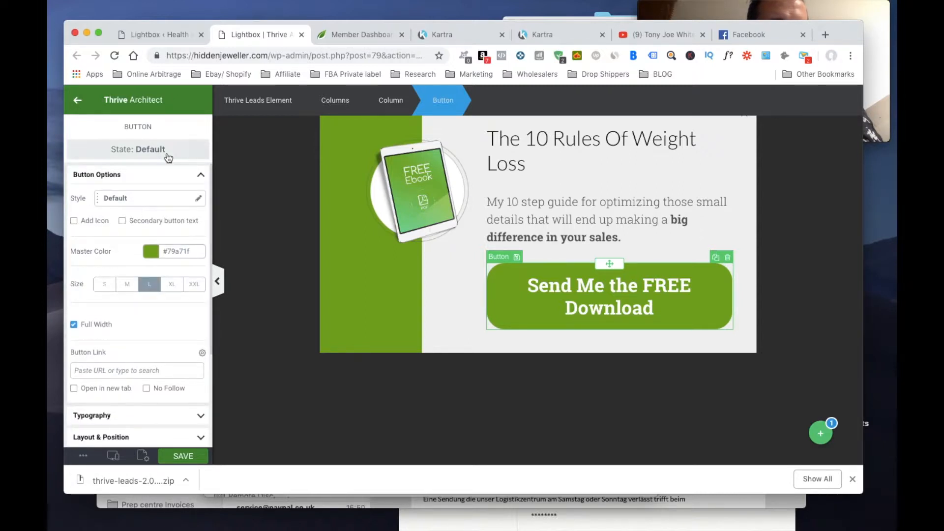
{"action": "left_click", "coordinate": [200, 180]}
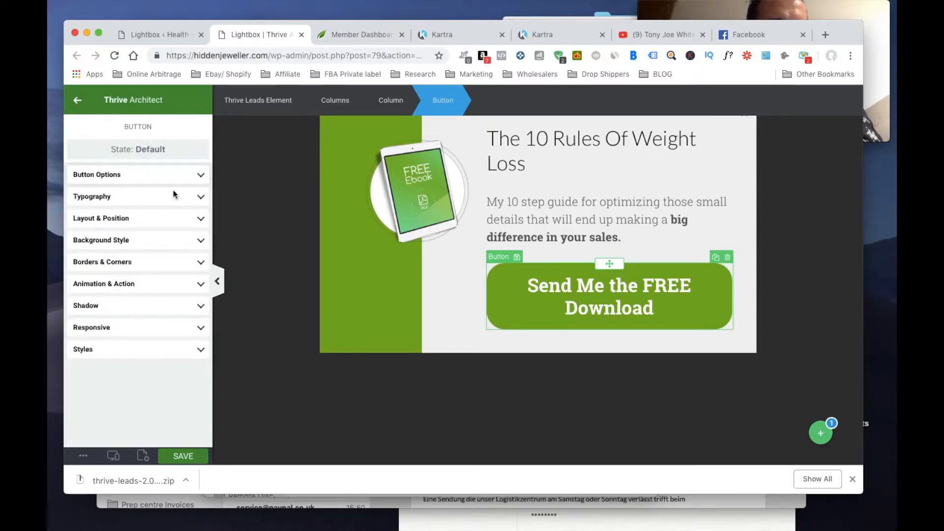
{"action": "left_click", "coordinate": [102, 353]}
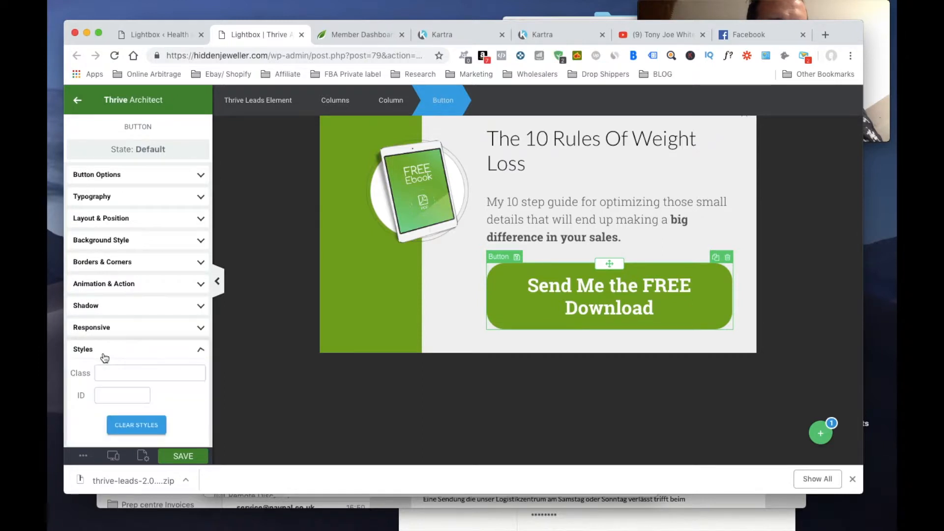
{"action": "left_click", "coordinate": [148, 328]}
{"action": "left_click", "coordinate": [150, 308]}
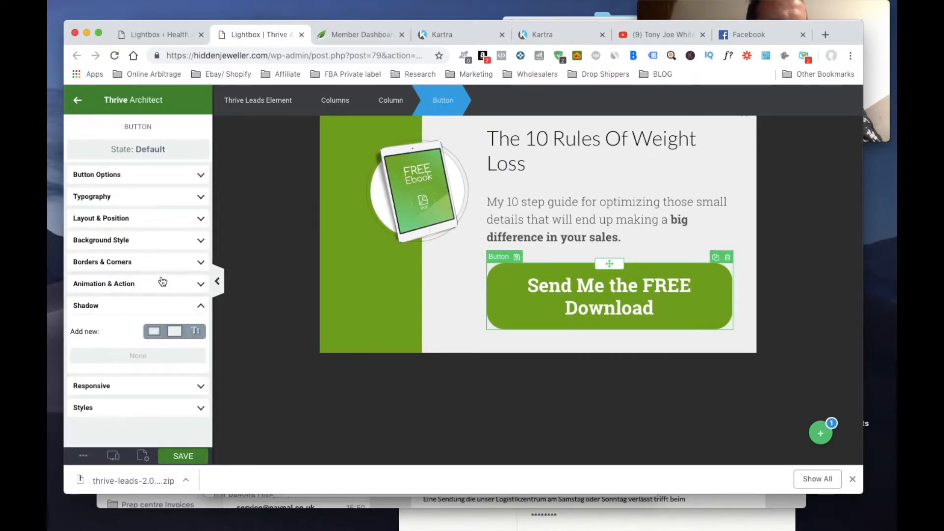
Check the download button's Animation & Action settings, and switch the lightbox design to State 1.
{"action": "left_click", "coordinate": [162, 282]}
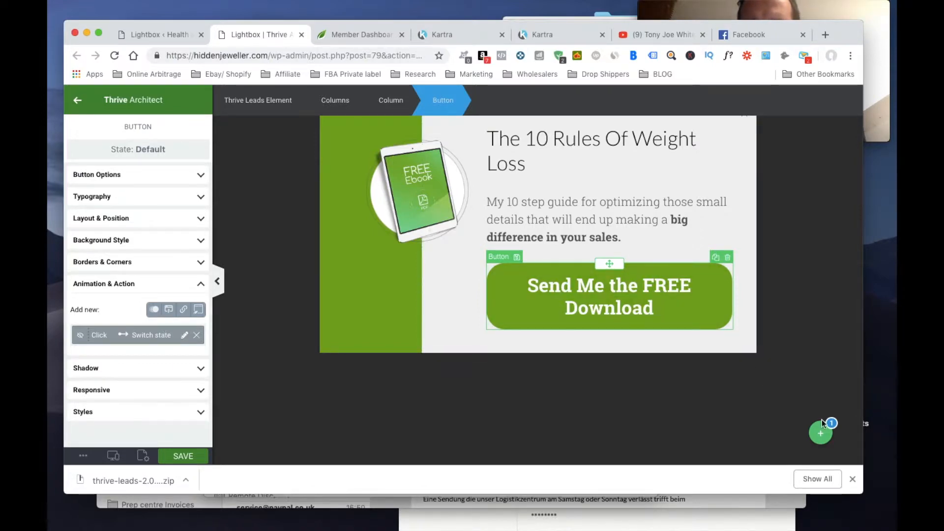
{"action": "left_click", "coordinate": [813, 437]}
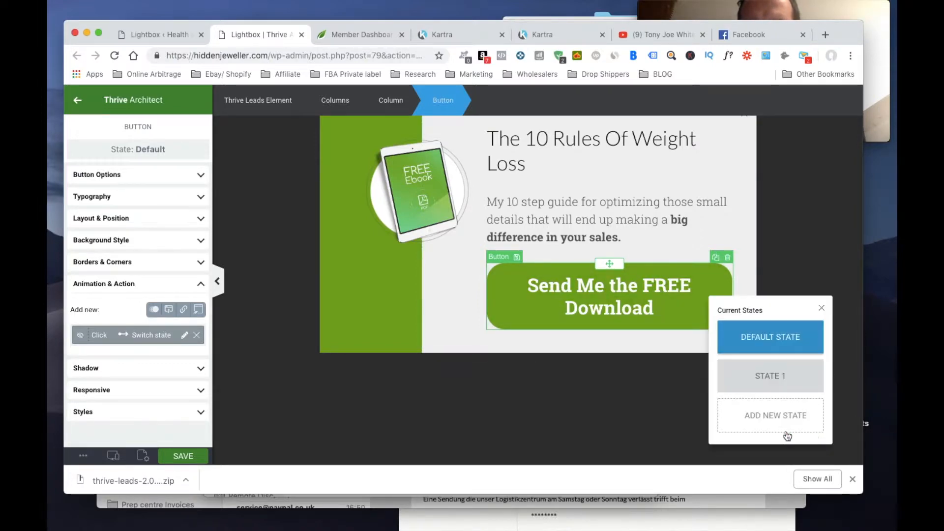
{"action": "left_click", "coordinate": [778, 382]}
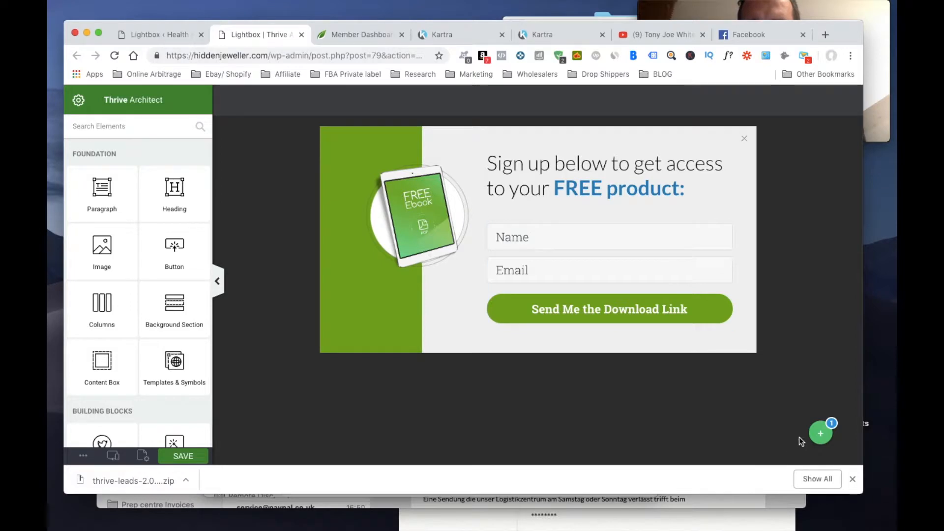
Compare the lightbox's free download offer state with its sign-up form state, ending on the sign-up form.
{"action": "left_click", "coordinate": [821, 435]}
{"action": "left_click", "coordinate": [765, 336]}
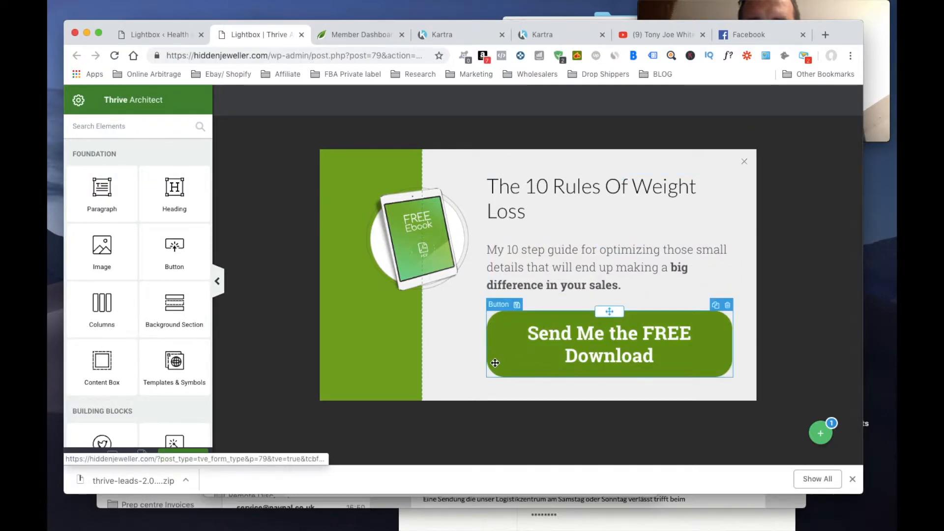
{"action": "left_click", "coordinate": [820, 437]}
{"action": "left_click", "coordinate": [771, 386]}
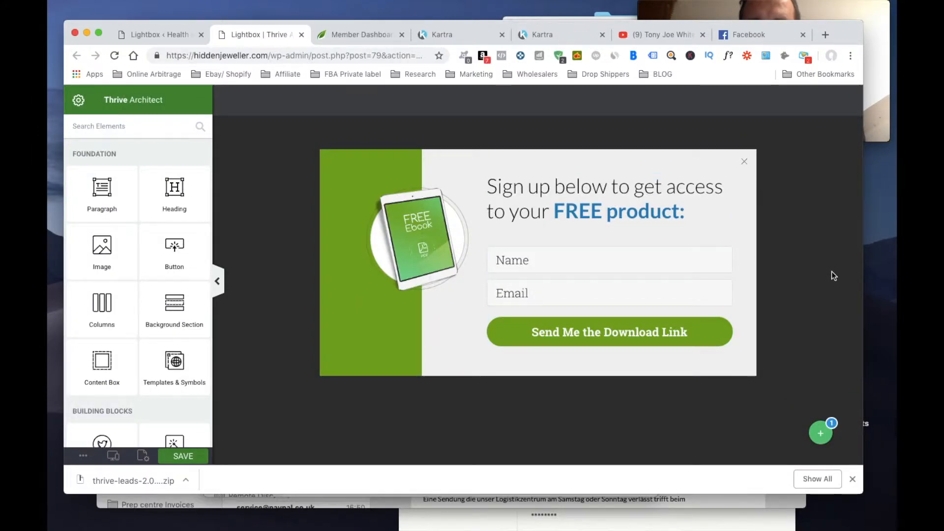
Look through the sign-up form's Lead Generation settings, including the Advanced options and the form elements editing mode.
{"action": "left_click", "coordinate": [621, 273]}
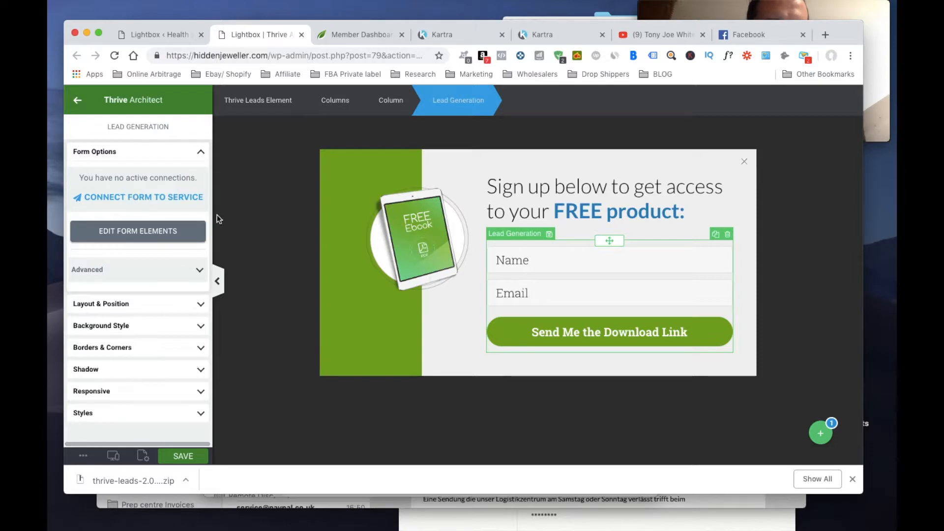
{"action": "left_click", "coordinate": [131, 274]}
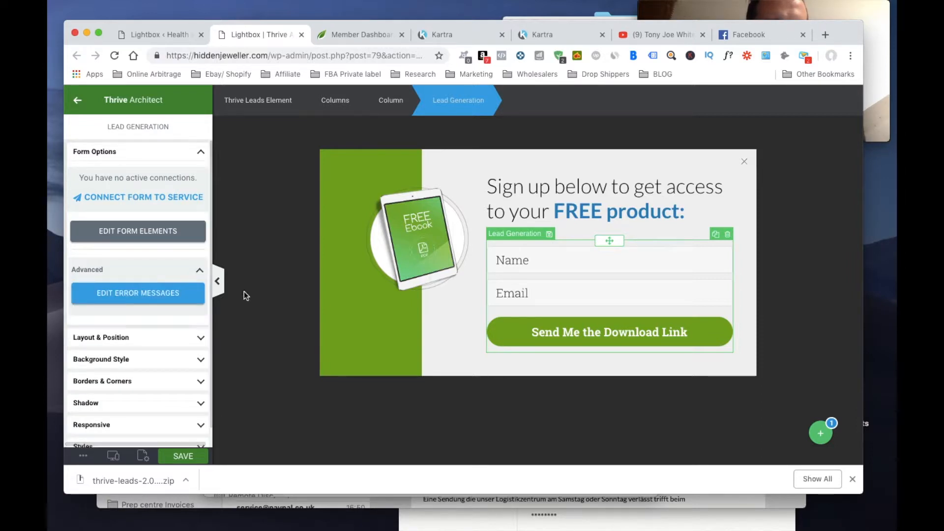
{"action": "scroll", "coordinate": [159, 349], "scroll_direction": "down", "scroll_amount": 1}
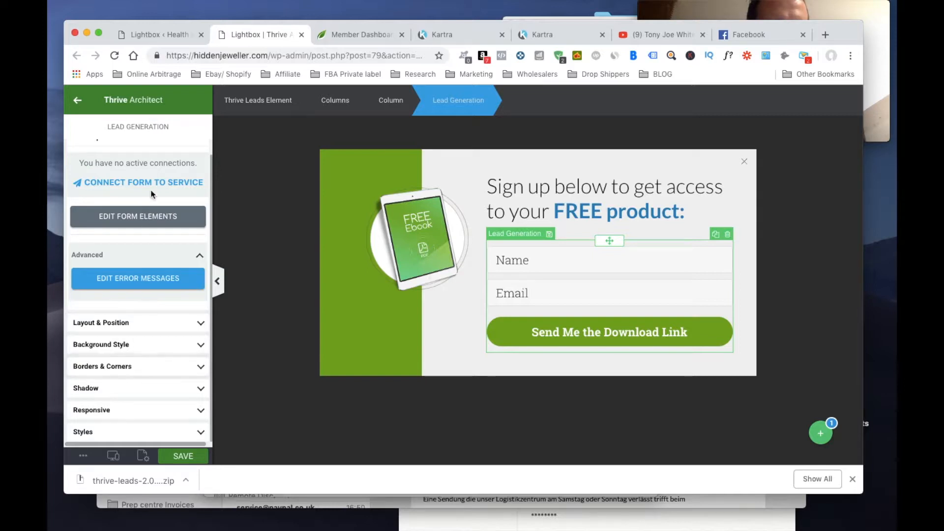
{"action": "left_click", "coordinate": [146, 219]}
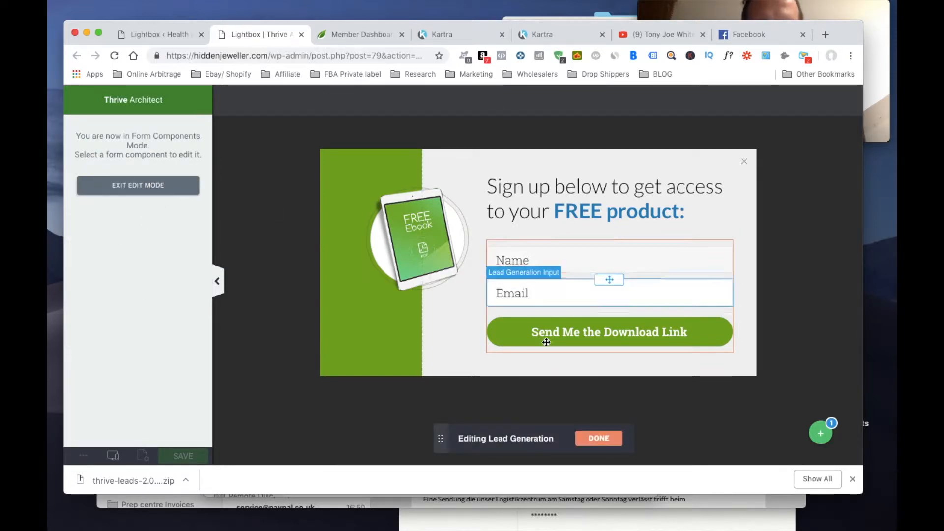
{"action": "left_click", "coordinate": [599, 438]}
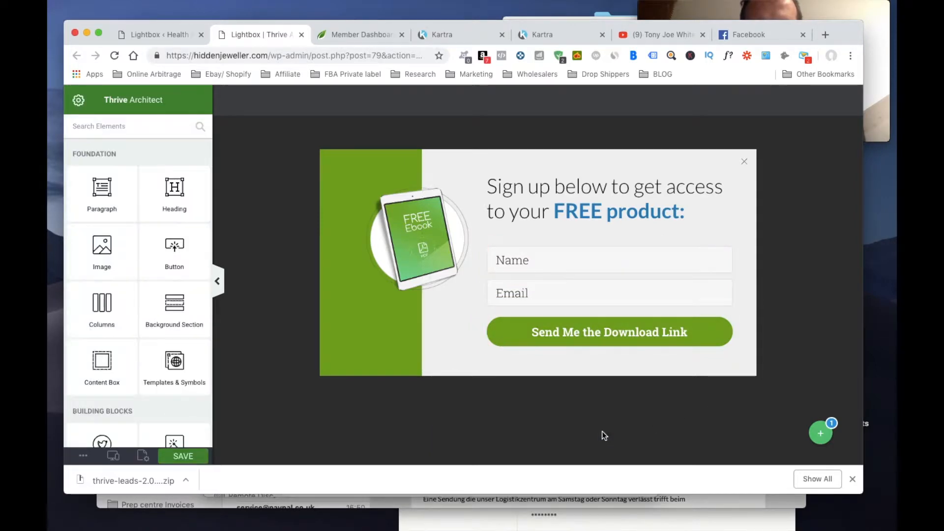
Save the lightbox and check its sign-up form state in a preview.
{"action": "left_click", "coordinate": [183, 456]}
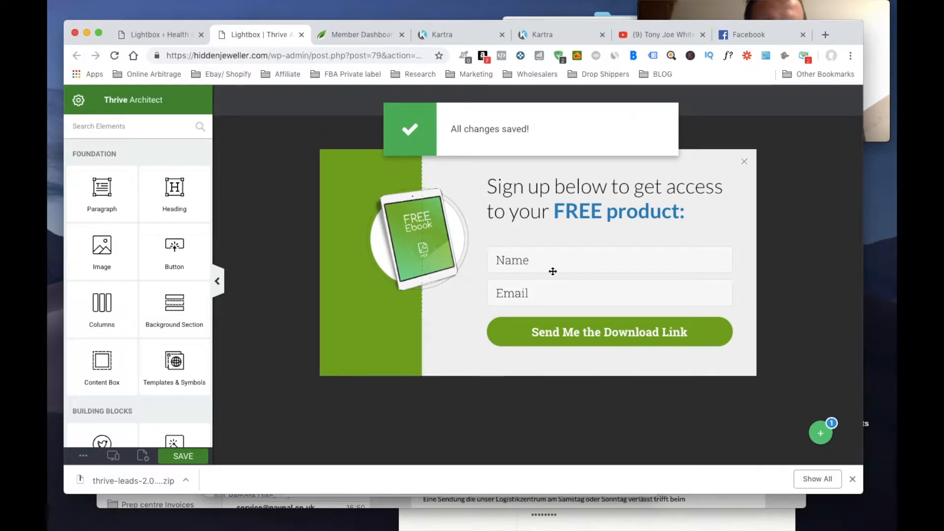
{"action": "left_click", "coordinate": [83, 456]}
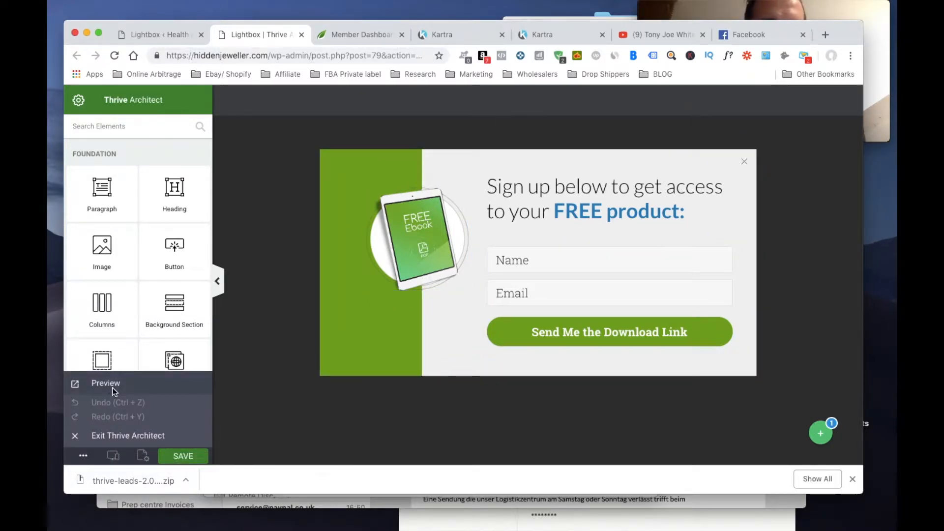
{"action": "left_click", "coordinate": [112, 389]}
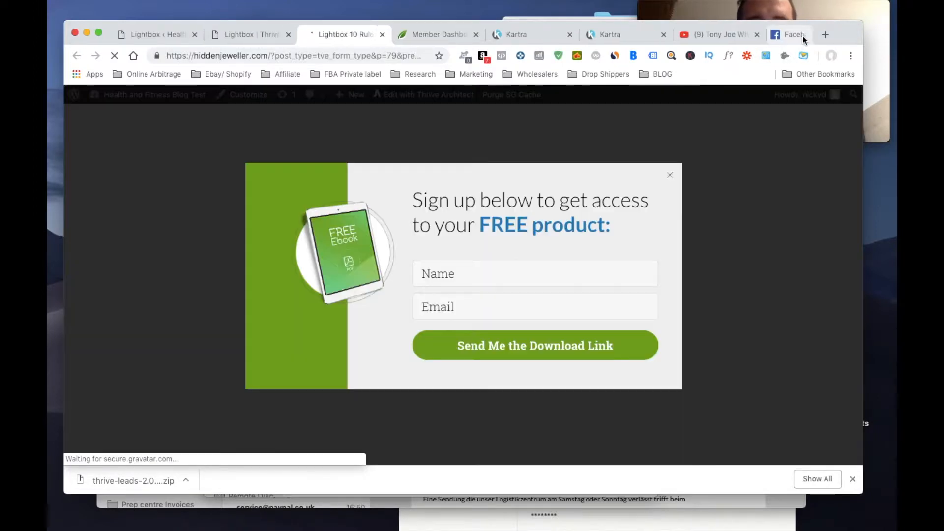
{"action": "left_click", "coordinate": [803, 35]}
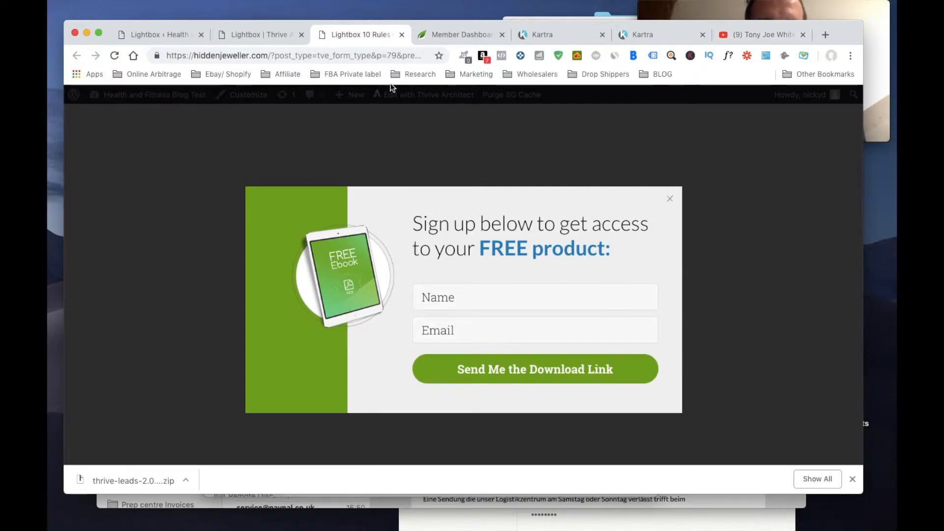
{"action": "left_click", "coordinate": [401, 34]}
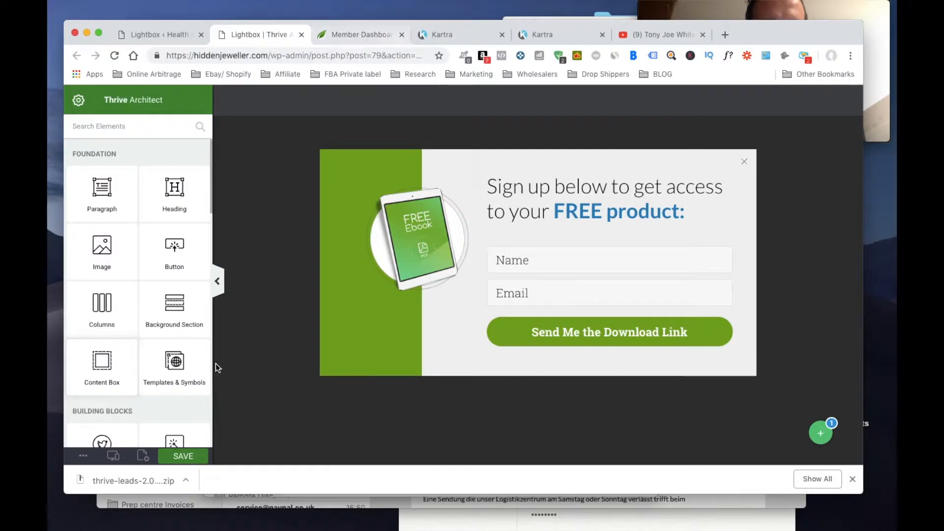
Switch the lightbox to the state with the Send Me the FREE Download button and save it.
{"action": "left_click", "coordinate": [820, 432]}
{"action": "left_click", "coordinate": [781, 341]}
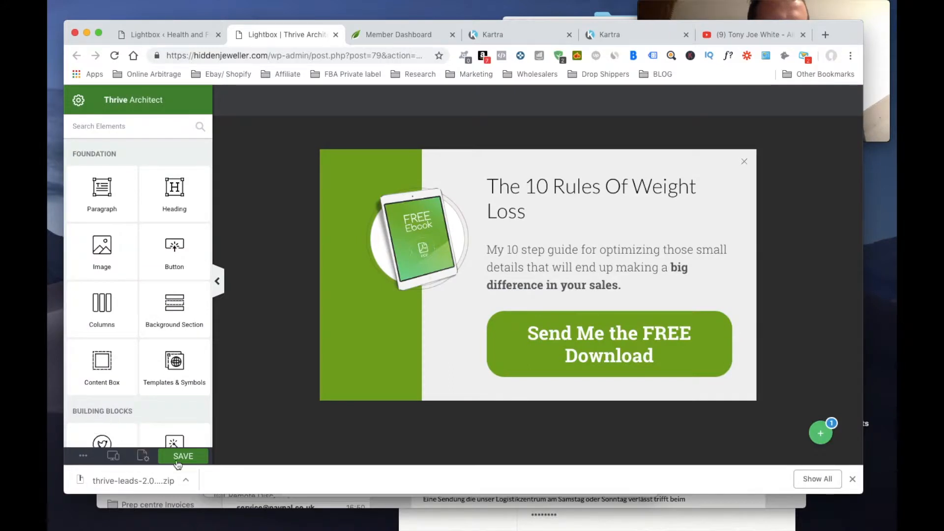
{"action": "left_click", "coordinate": [192, 461]}
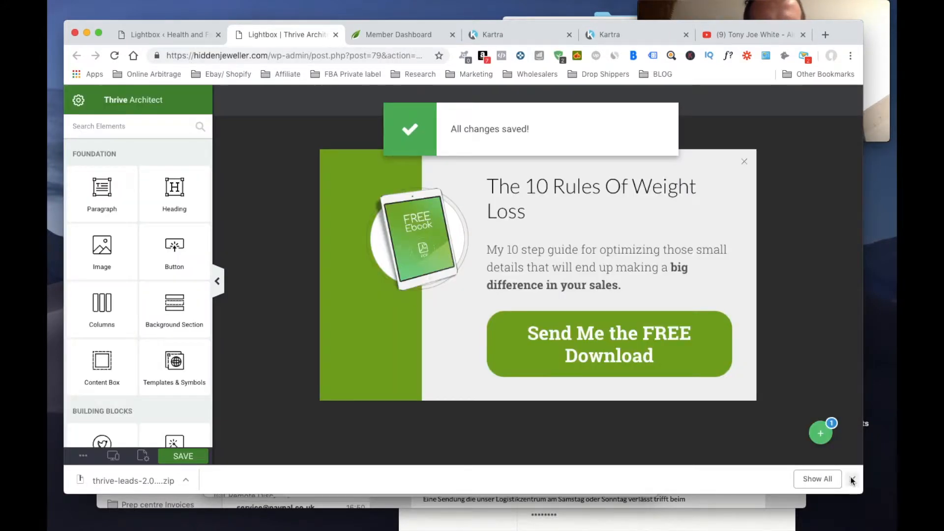
{"action": "left_click", "coordinate": [852, 480]}
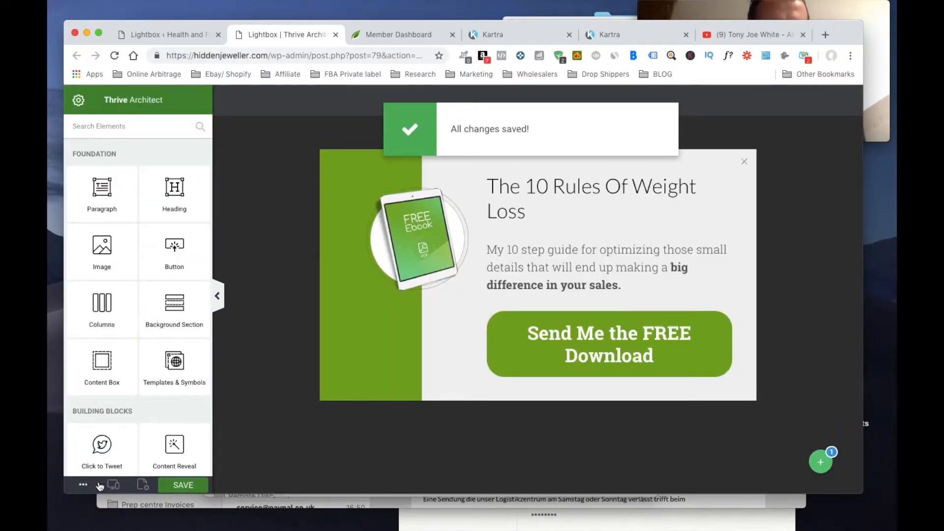
In the mobile view, center the heading "The 10 Rules Of Weight Loss" and save the lightbox.
{"action": "mouse_move", "coordinate": [113, 485]}
{"action": "left_click", "coordinate": [117, 466]}
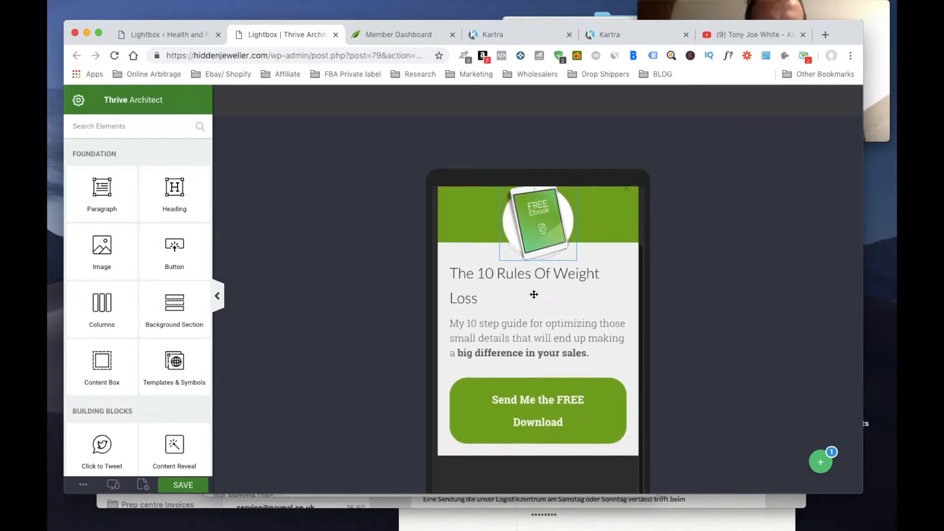
{"action": "left_click", "coordinate": [483, 349]}
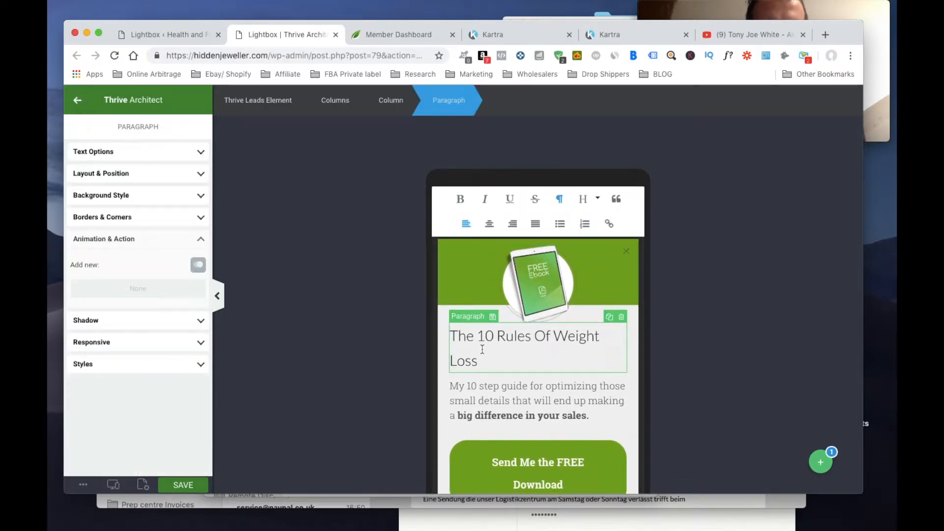
{"action": "left_click", "coordinate": [493, 224]}
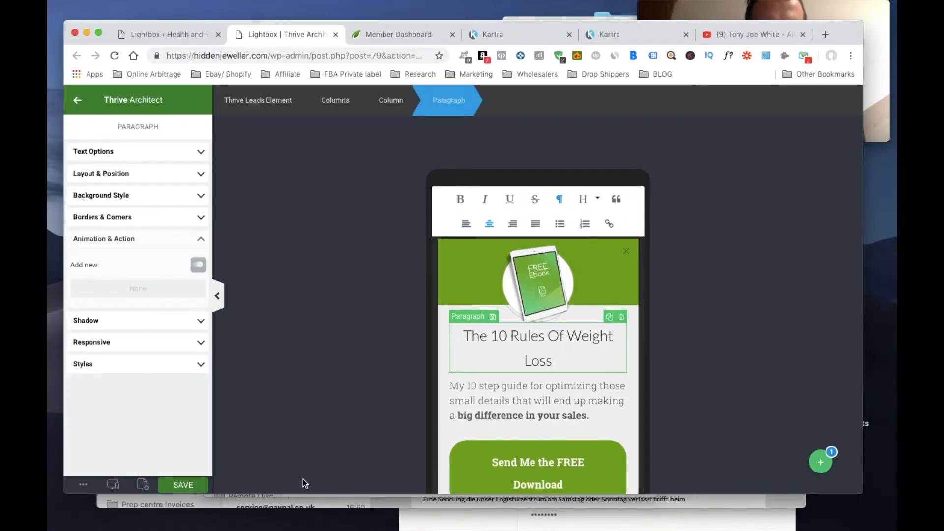
{"action": "left_click", "coordinate": [343, 376]}
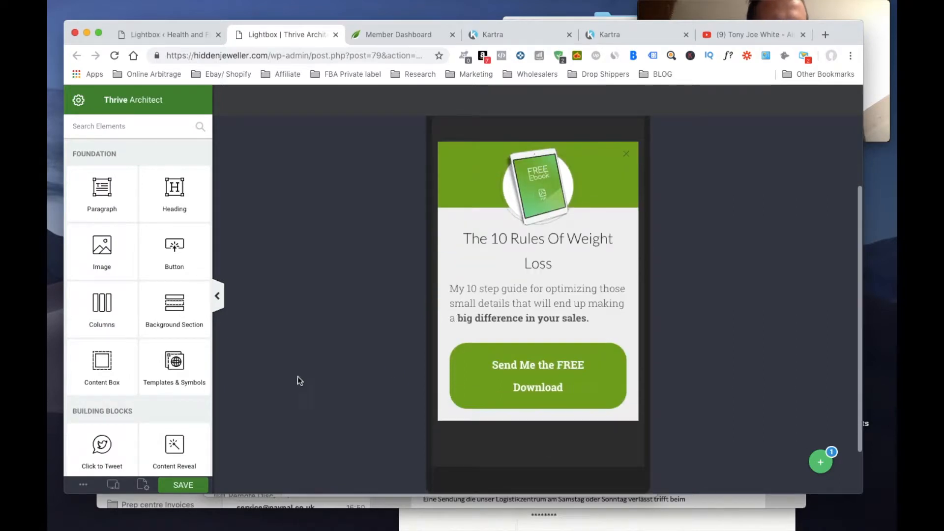
{"action": "left_click", "coordinate": [178, 485]}
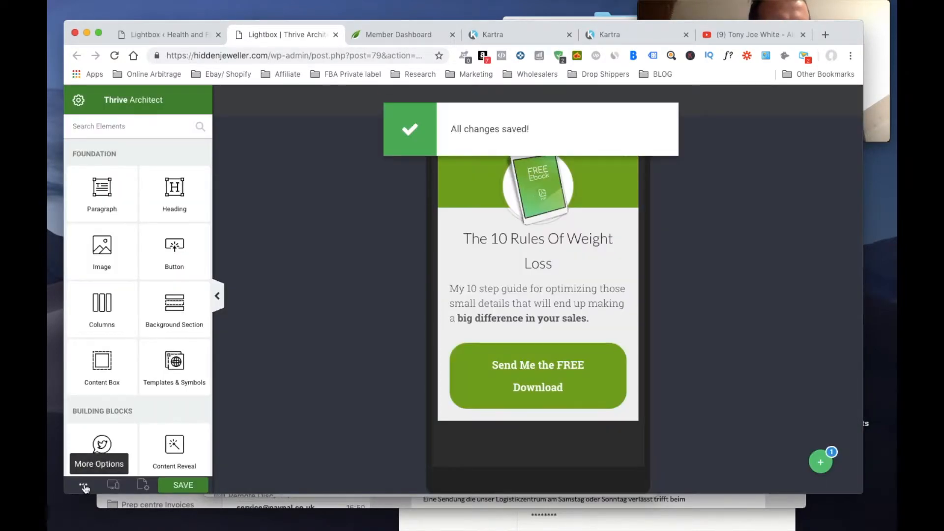
Preview the lightbox and test that the Send Me the FREE Download button leads to the sign-up form.
{"action": "left_click", "coordinate": [84, 484]}
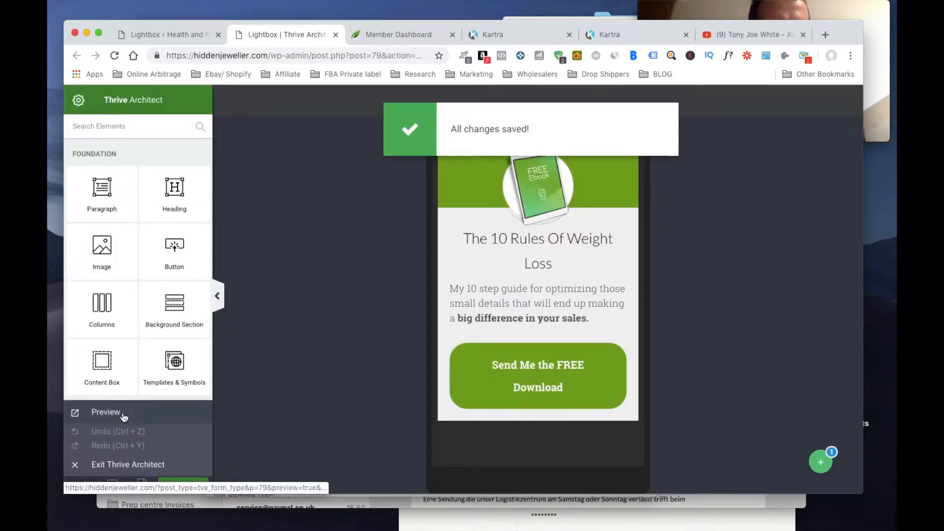
{"action": "left_click", "coordinate": [123, 416]}
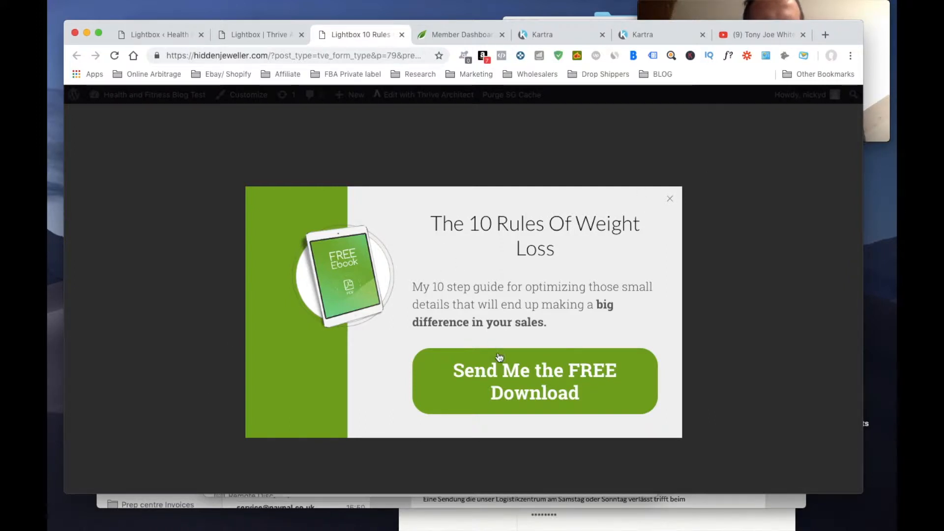
{"action": "left_click", "coordinate": [498, 363]}
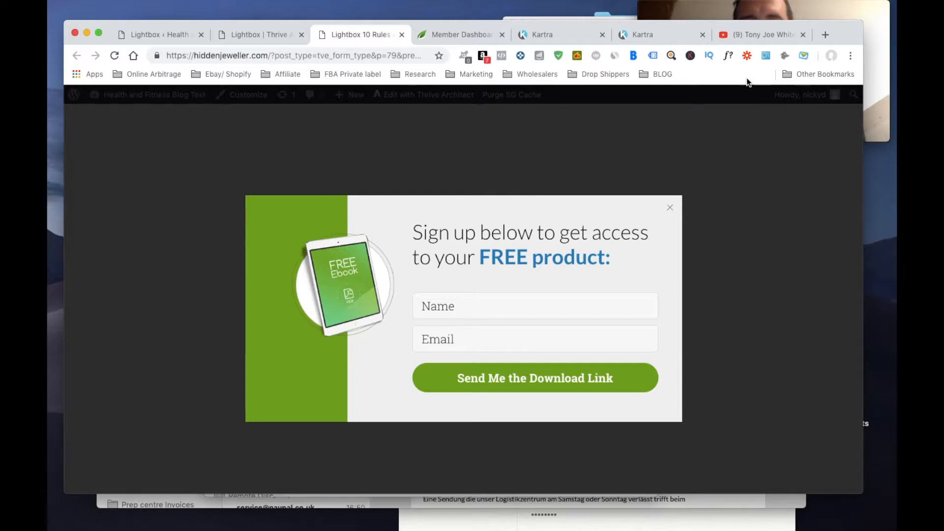
{"action": "left_click", "coordinate": [800, 180]}
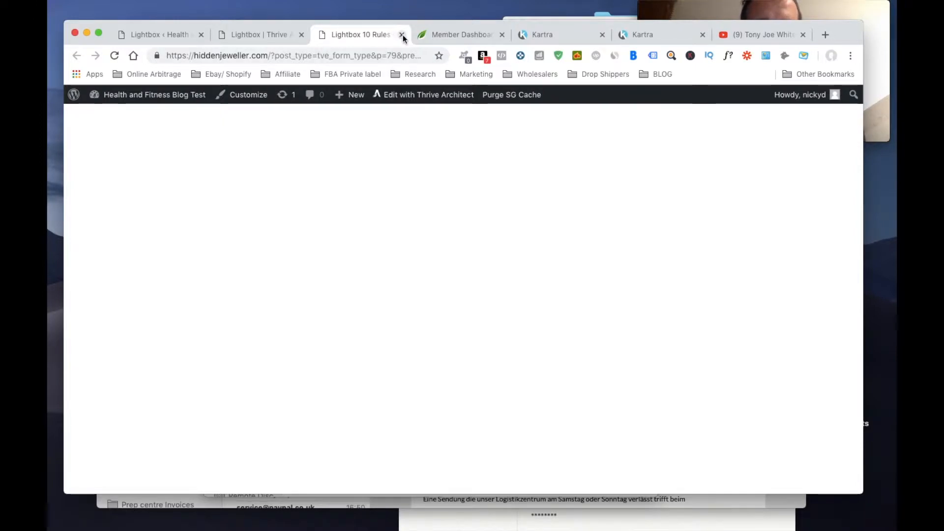
{"action": "left_click", "coordinate": [402, 34]}
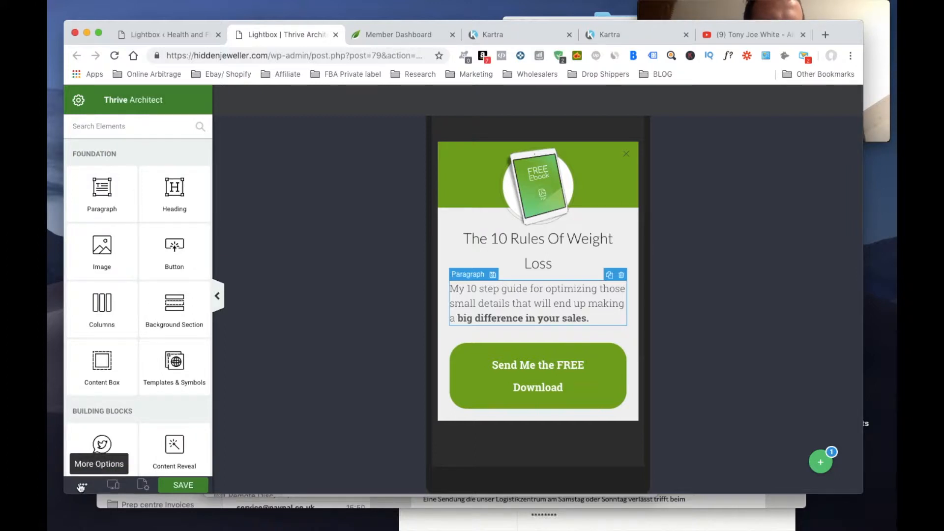
Exit Thrive Architect and return to the Free Giveaway - Lightbox forms page.
{"action": "left_click", "coordinate": [81, 487]}
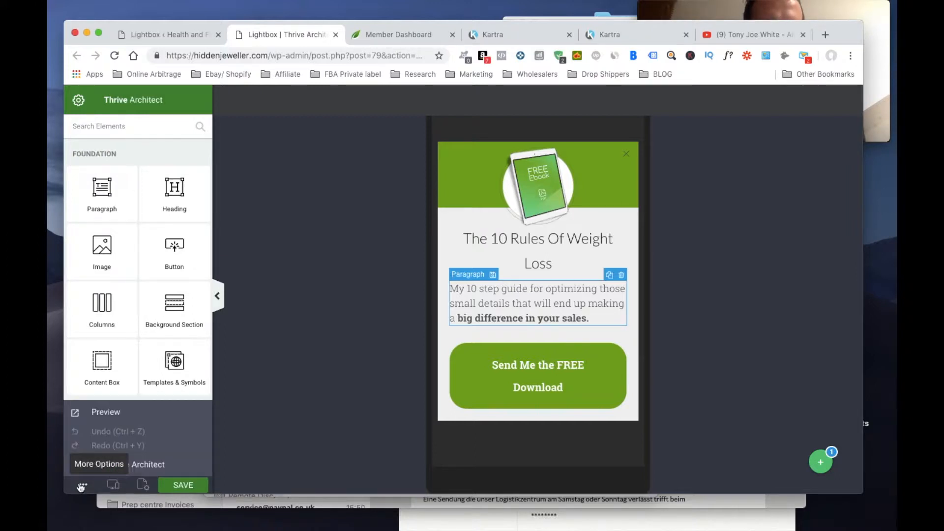
{"action": "left_click", "coordinate": [150, 465]}
{"action": "left_click", "coordinate": [182, 31]}
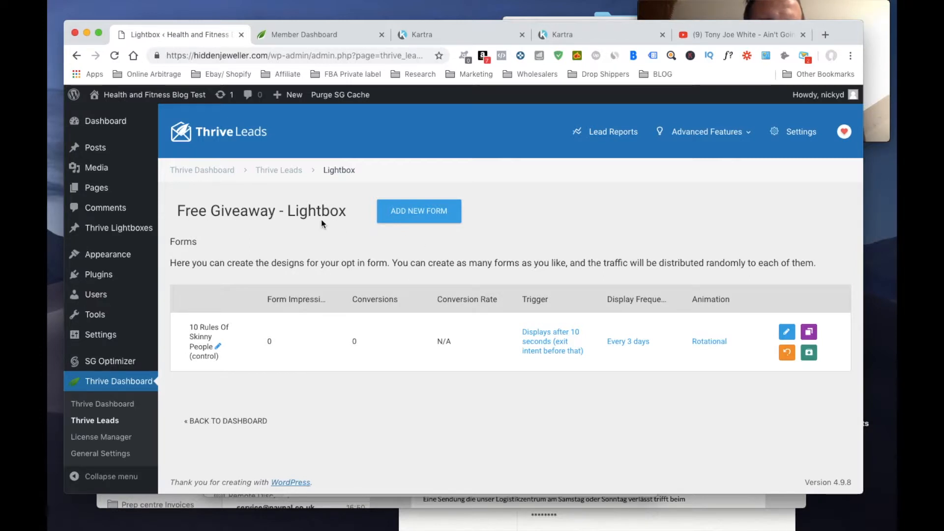
Add a new form named "Widget" to the Free Giveaway lightbox.
{"action": "left_click", "coordinate": [419, 212]}
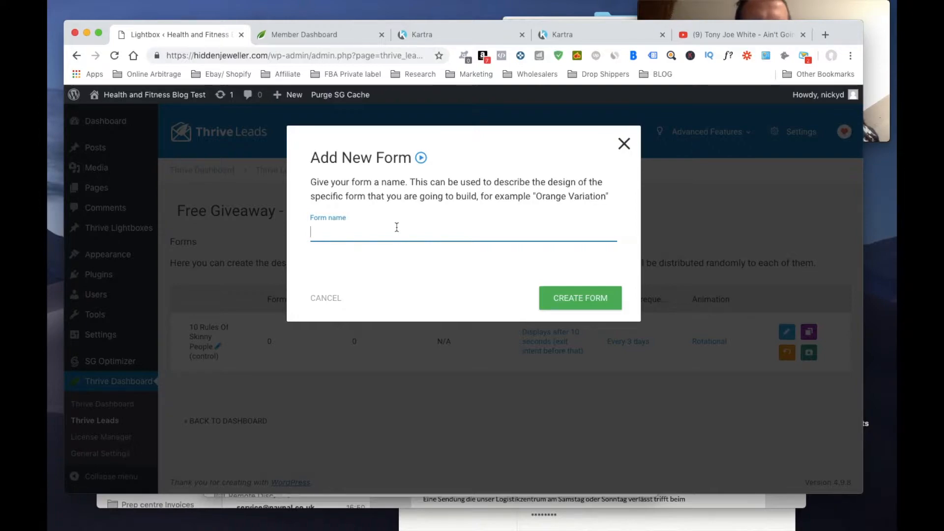
{"action": "type", "text": "Widget"}
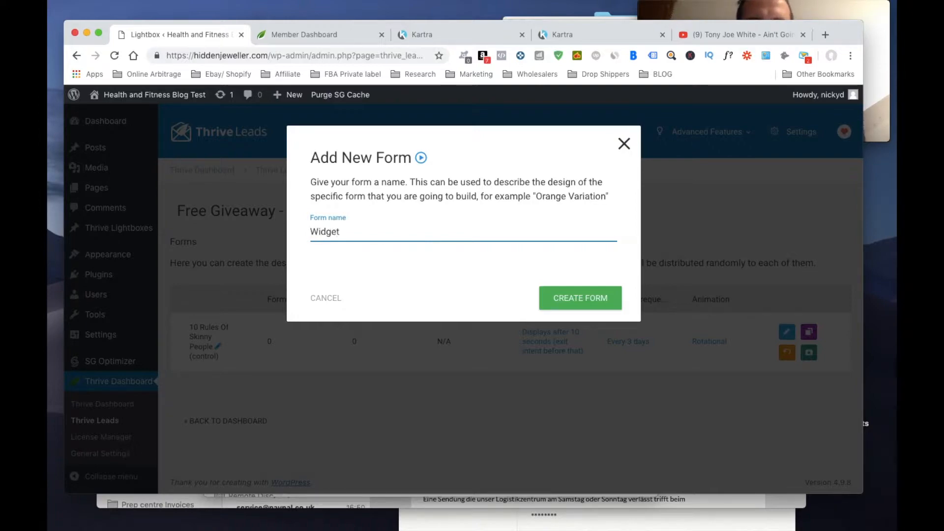
{"action": "left_click", "coordinate": [558, 296]}
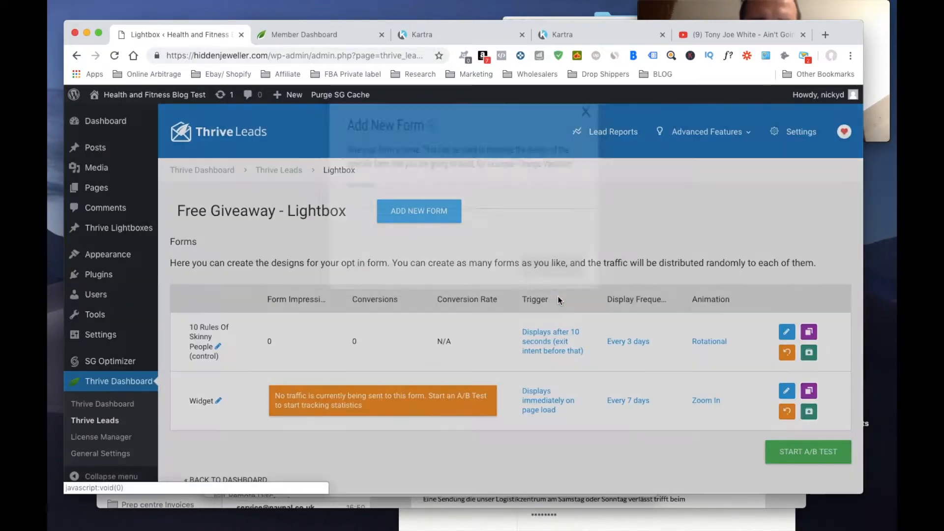
{"action": "scroll", "coordinate": [562, 308], "scroll_direction": "down", "scroll_amount": 2}
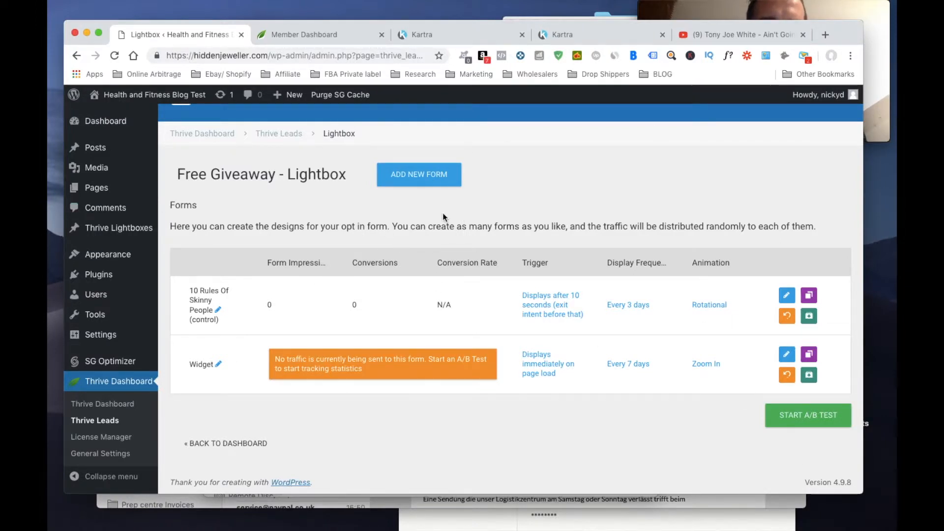
Return to the Thrive Leads dashboard and expand the details of the Free Giveaway lead group.
{"action": "left_click", "coordinate": [880, 93]}
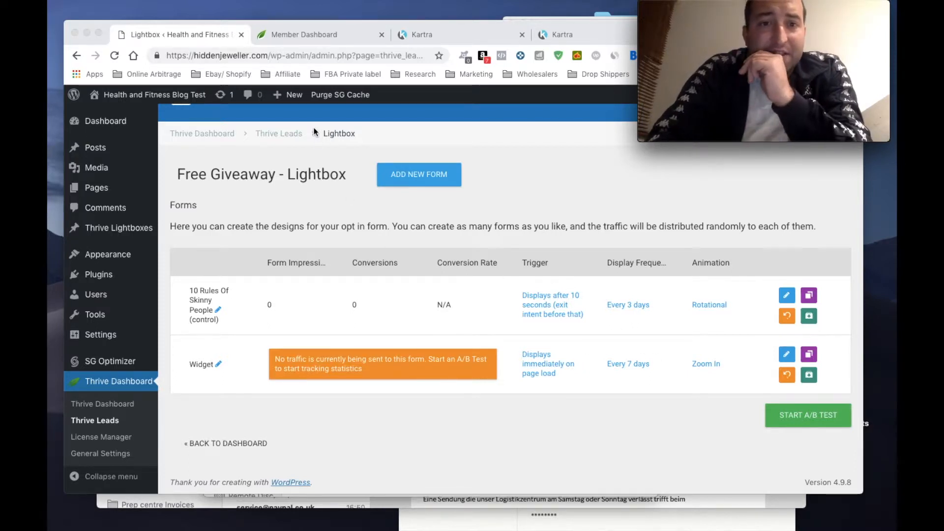
{"action": "left_click", "coordinate": [269, 134]}
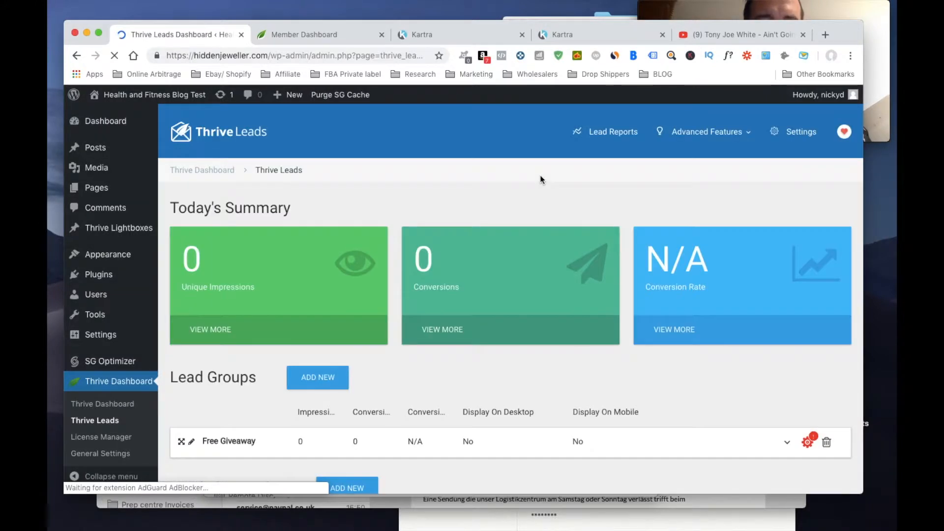
{"action": "scroll", "coordinate": [445, 266], "scroll_direction": "down", "scroll_amount": 3}
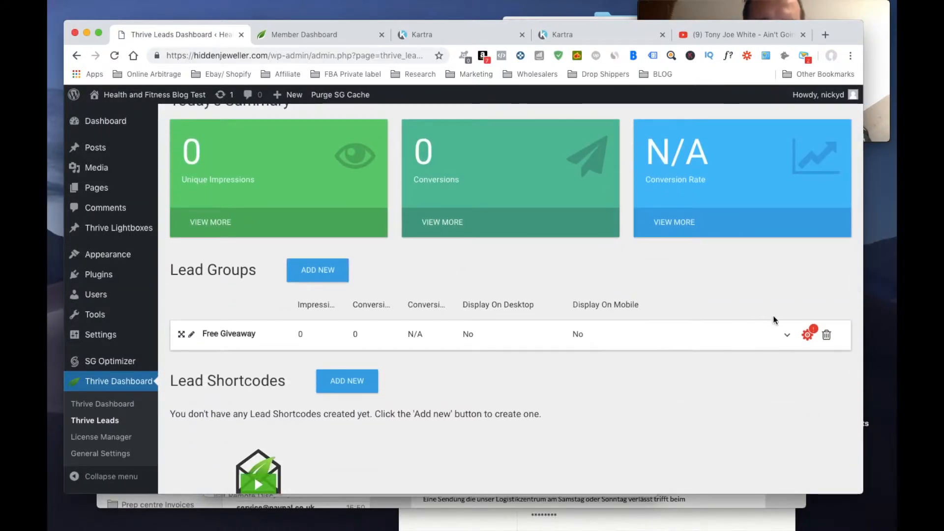
{"action": "left_click", "coordinate": [788, 338]}
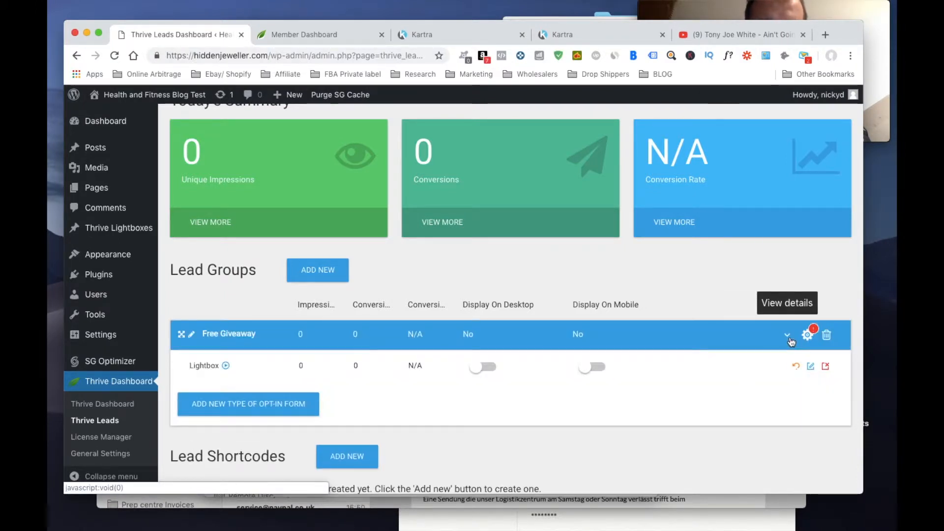
Add a Ribbon opt-in form type to the Free Giveaway lead group.
{"action": "left_click", "coordinate": [265, 400]}
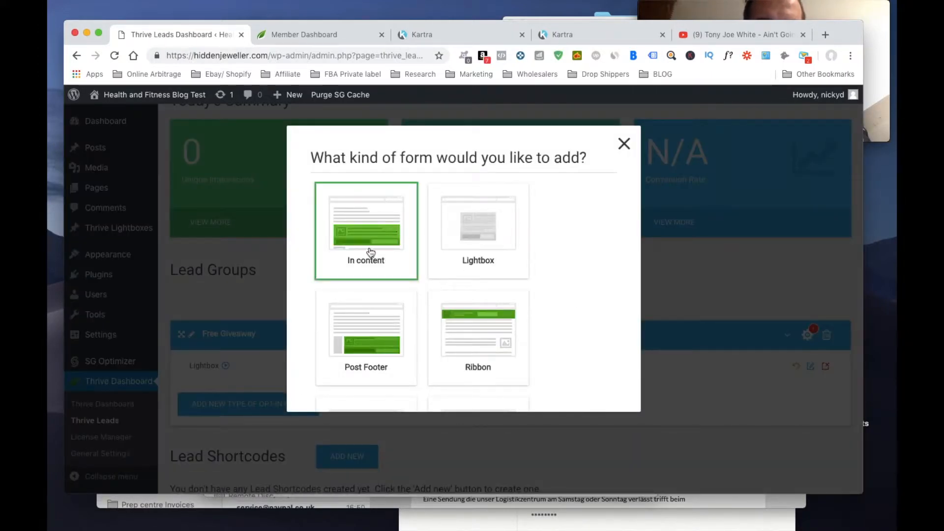
{"action": "scroll", "coordinate": [427, 320], "scroll_direction": "down", "scroll_amount": 3}
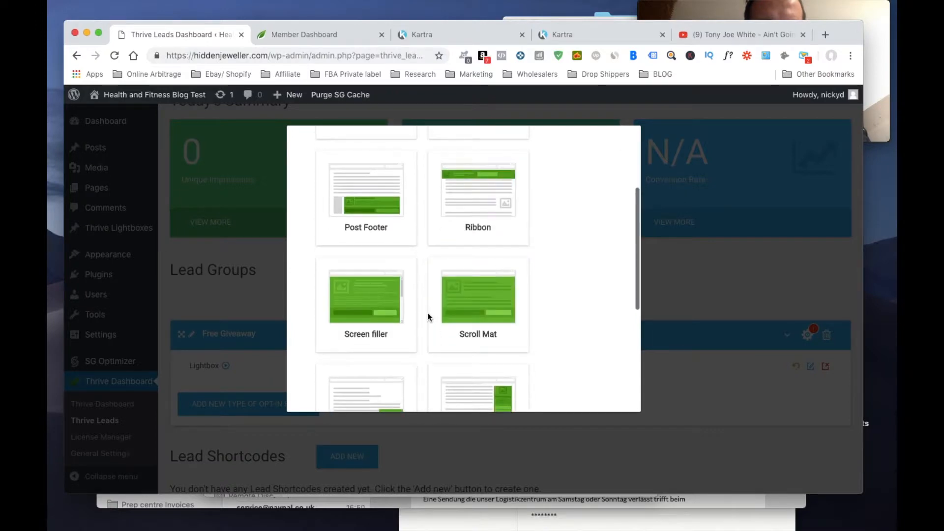
{"action": "left_click", "coordinate": [485, 218]}
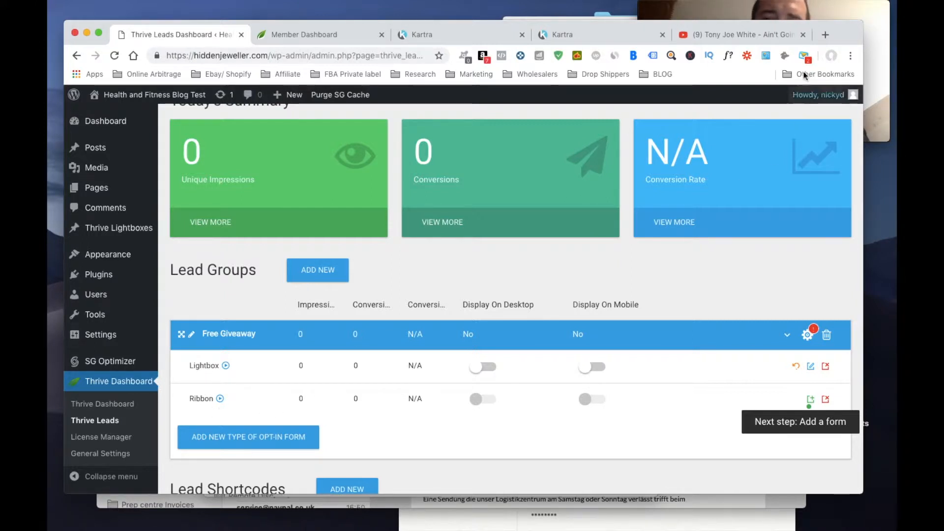
{"action": "left_click", "coordinate": [874, 98]}
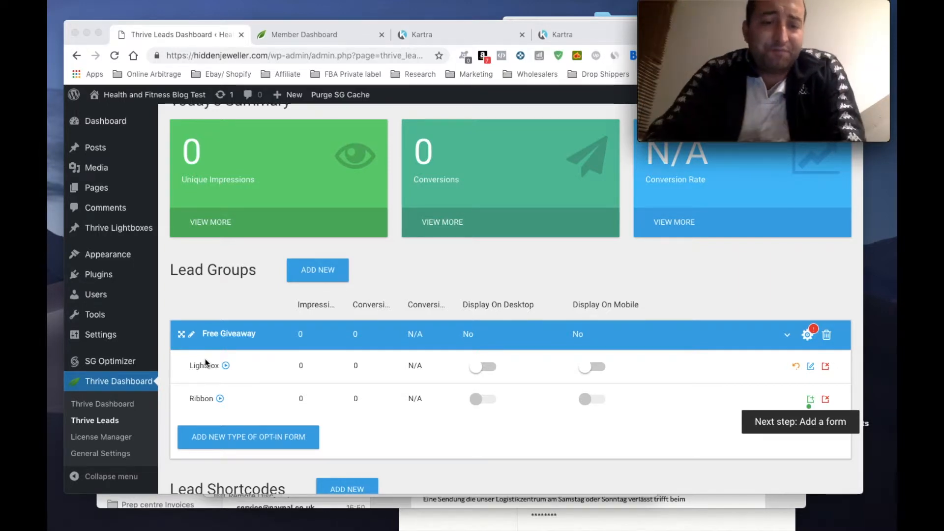
Create a new lead shortcode named "10 Rules Of Bulking".
{"action": "scroll", "coordinate": [427, 378], "scroll_direction": "down", "scroll_amount": 3}
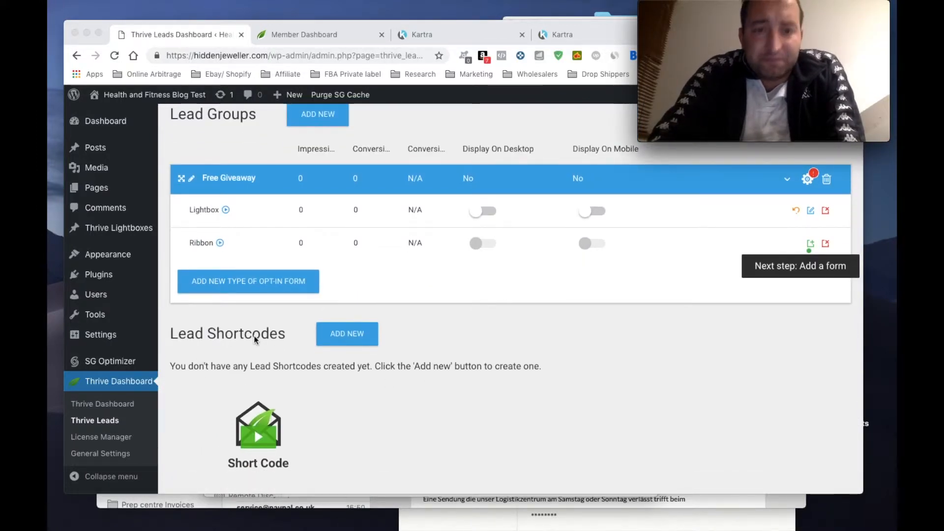
{"action": "scroll", "coordinate": [411, 280], "scroll_direction": "up", "scroll_amount": 2}
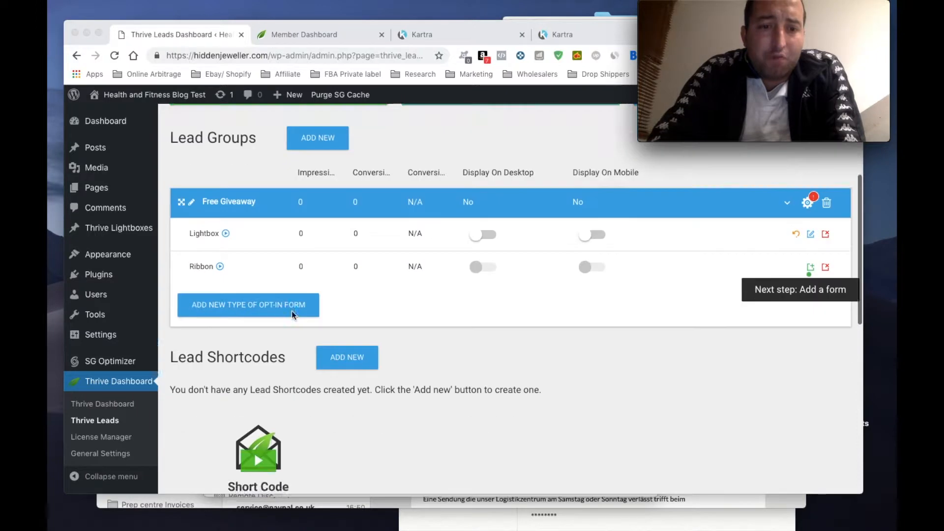
{"action": "scroll", "coordinate": [295, 311], "scroll_direction": "down", "scroll_amount": 3}
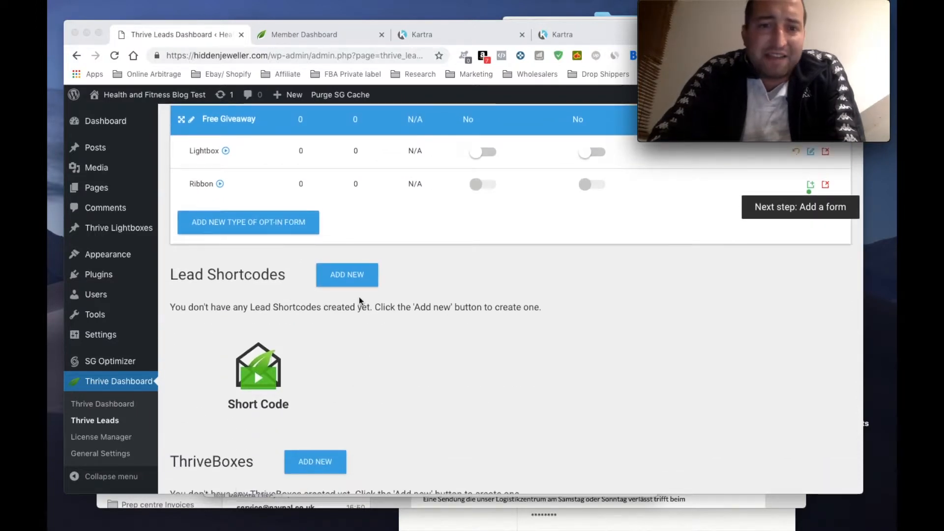
{"action": "left_click", "coordinate": [349, 279]}
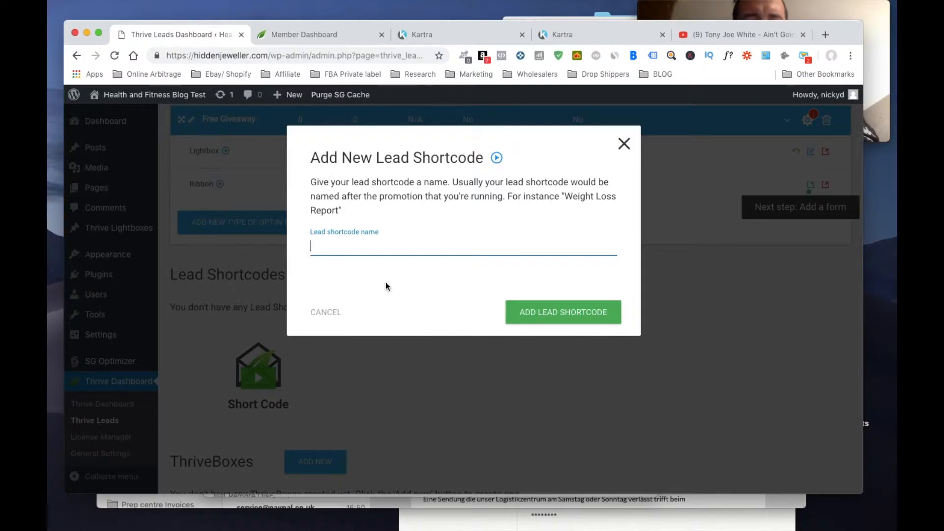
{"action": "type", "text": "10 "}
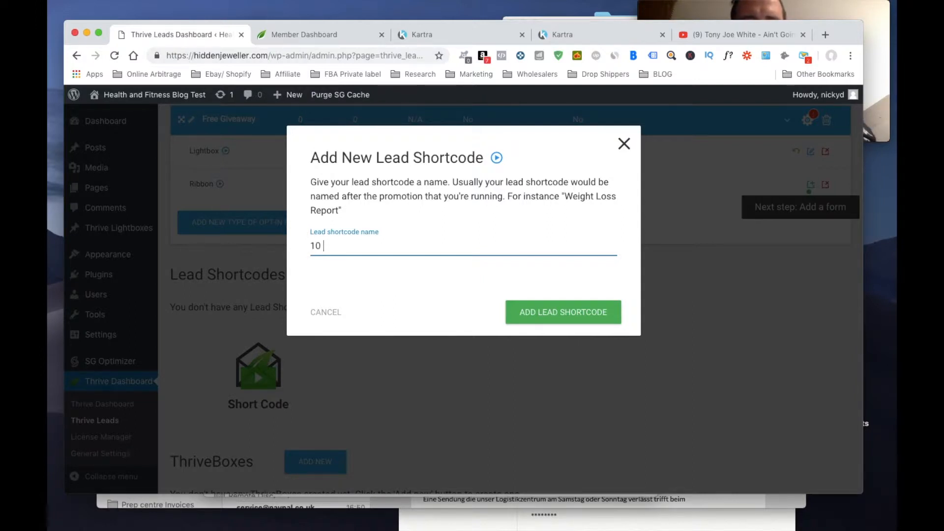
{"action": "type", "text": "Rules Of Bulking"}
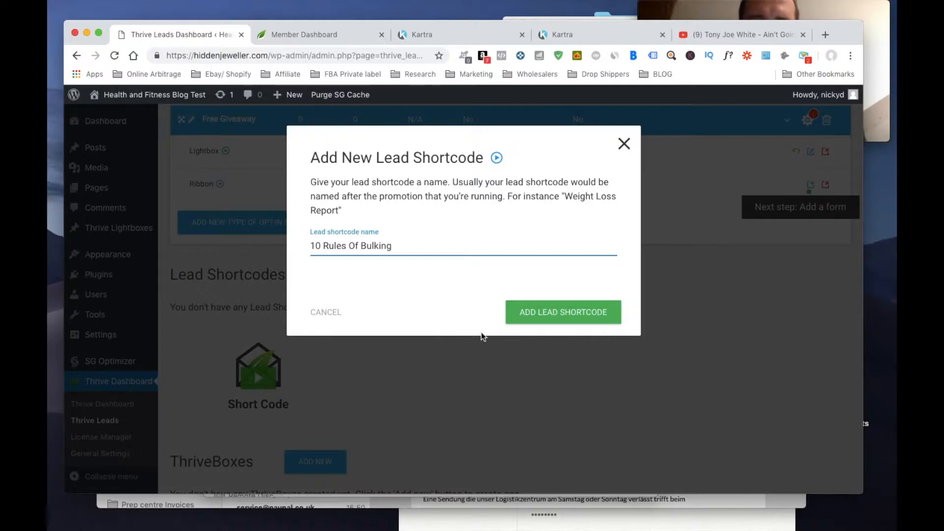
{"action": "left_click", "coordinate": [551, 322]}
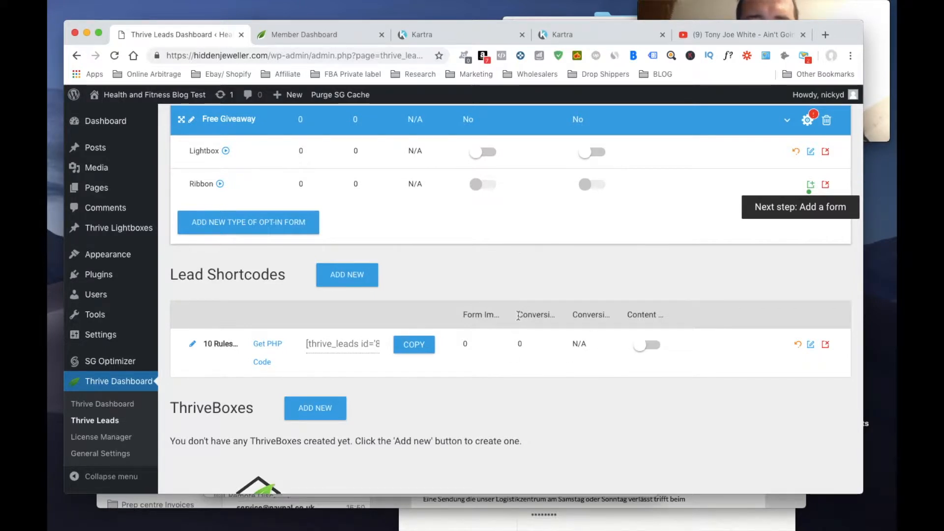
Open the 10 Rules Of Bulking shortcode for editing and create a form named "ksfnsjs" in it.
{"action": "left_click", "coordinate": [351, 344]}
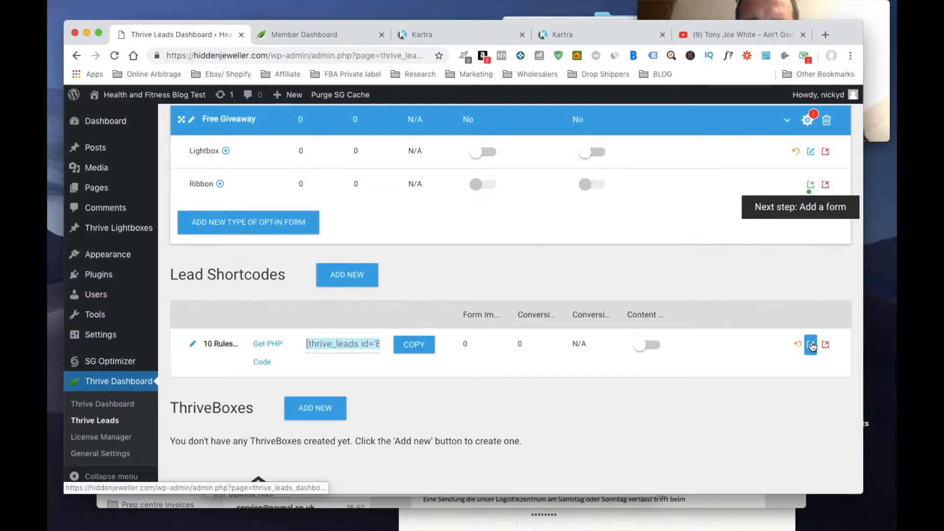
{"action": "scroll", "coordinate": [810, 211], "scroll_direction": "up", "scroll_amount": 2}
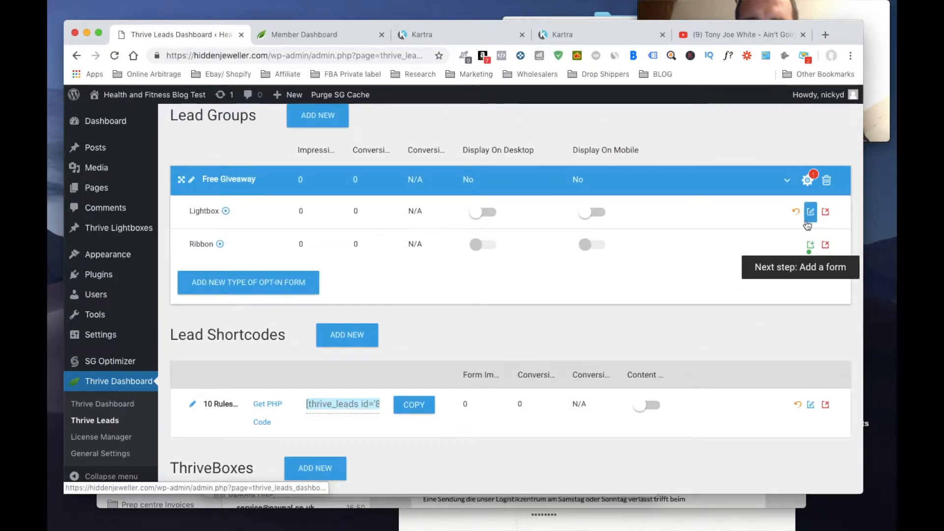
{"action": "left_click", "coordinate": [810, 404]}
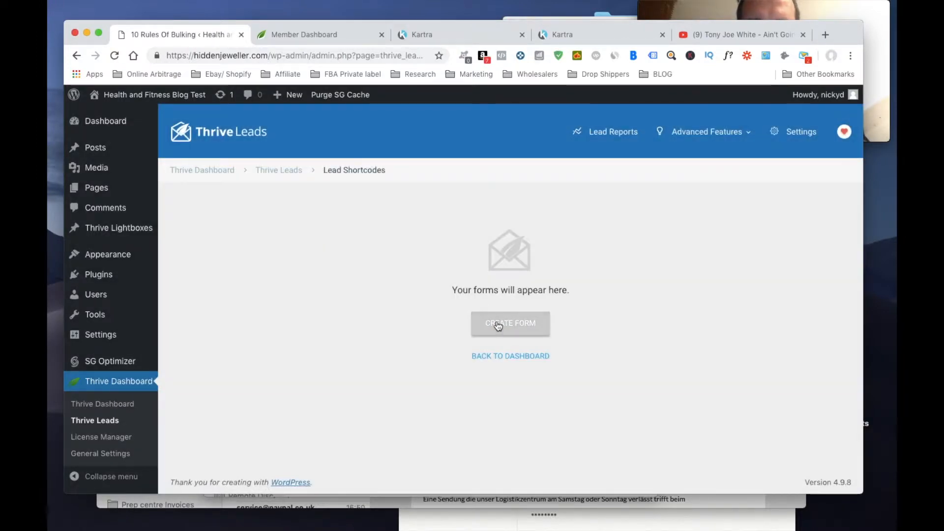
{"action": "left_click", "coordinate": [497, 322]}
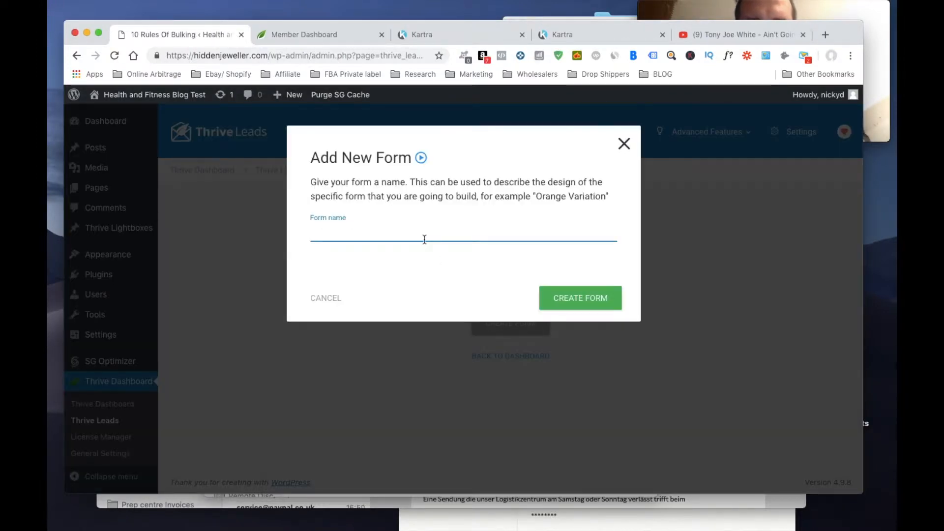
{"action": "type", "text": "ksfnsjs"}
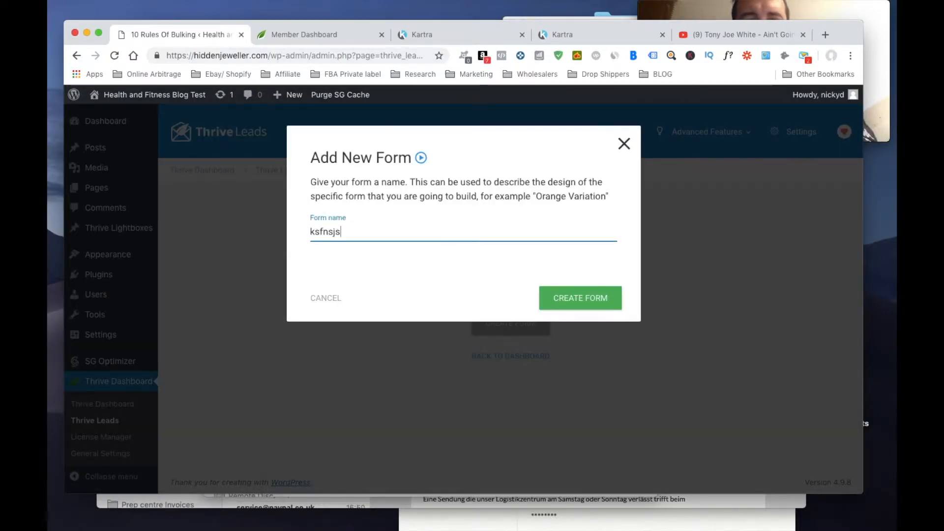
{"action": "left_click", "coordinate": [556, 295]}
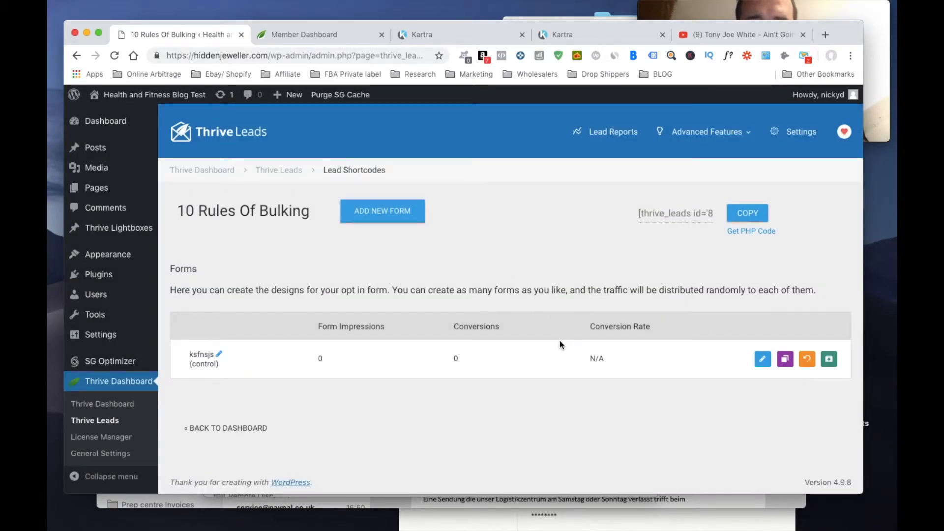
Edit the ksfnsjs form's design in Thrive Architect and apply the "Typography (2) 2-step with lightbox" template.
{"action": "left_click", "coordinate": [758, 358]}
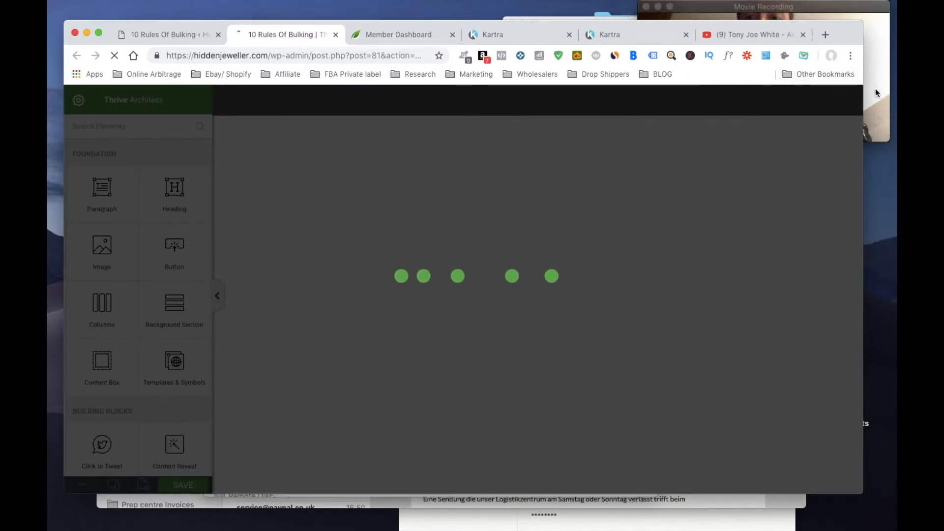
{"action": "left_click", "coordinate": [876, 92]}
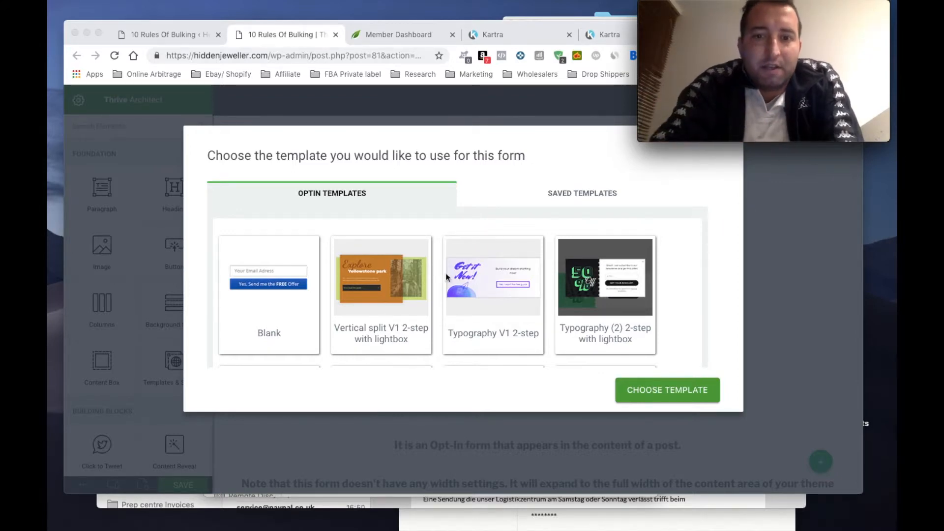
{"action": "scroll", "coordinate": [554, 250], "scroll_direction": "down", "scroll_amount": 5}
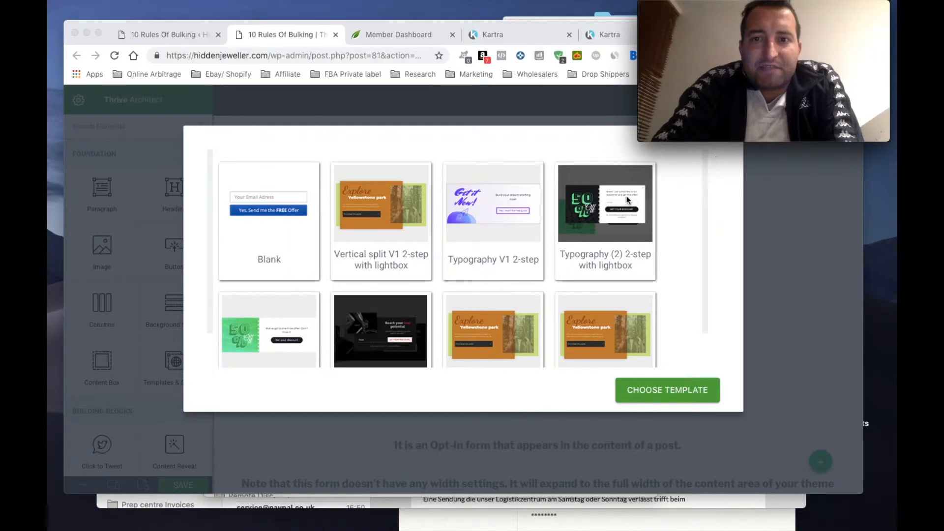
{"action": "left_click", "coordinate": [626, 195]}
{"action": "left_click", "coordinate": [626, 195]}
{"action": "left_click", "coordinate": [681, 392]}
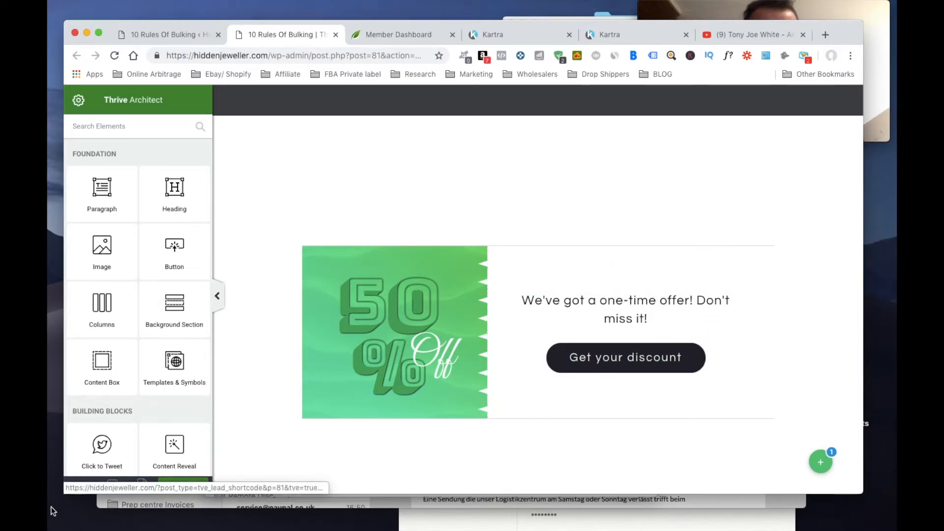
Save the form design and exit Thrive Architect to the 10 Rules Of Bulking forms page.
{"action": "left_click", "coordinate": [188, 488]}
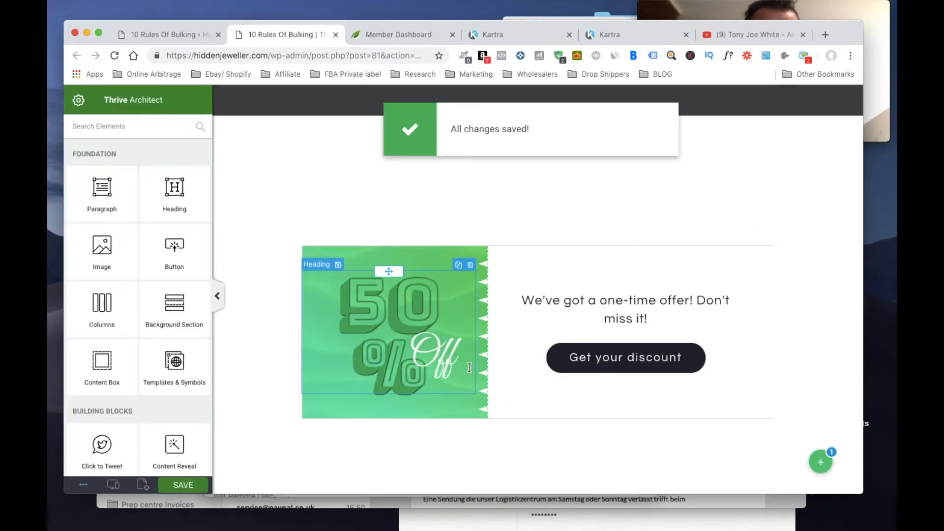
{"action": "left_click", "coordinate": [85, 483]}
{"action": "left_click", "coordinate": [106, 463]}
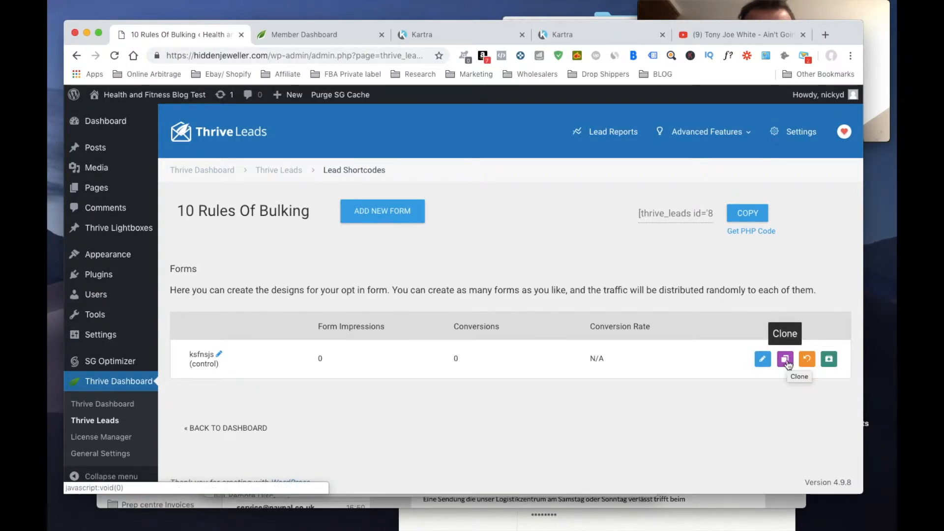
Copy the 10 Rules Of Bulking shortcode and return to the Lead Shortcodes section of the Thrive Leads dashboard.
{"action": "scroll", "coordinate": [425, 309], "scroll_direction": "down", "scroll_amount": 1}
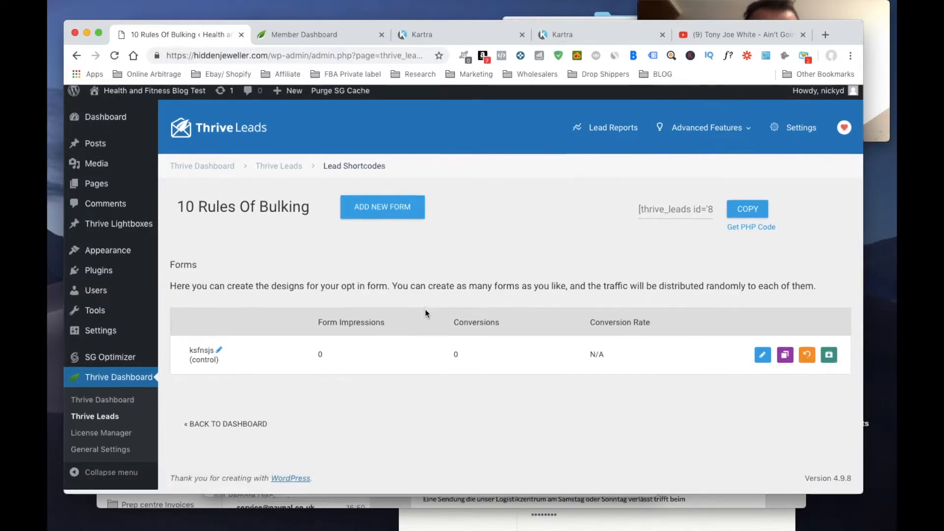
{"action": "left_click", "coordinate": [747, 212]}
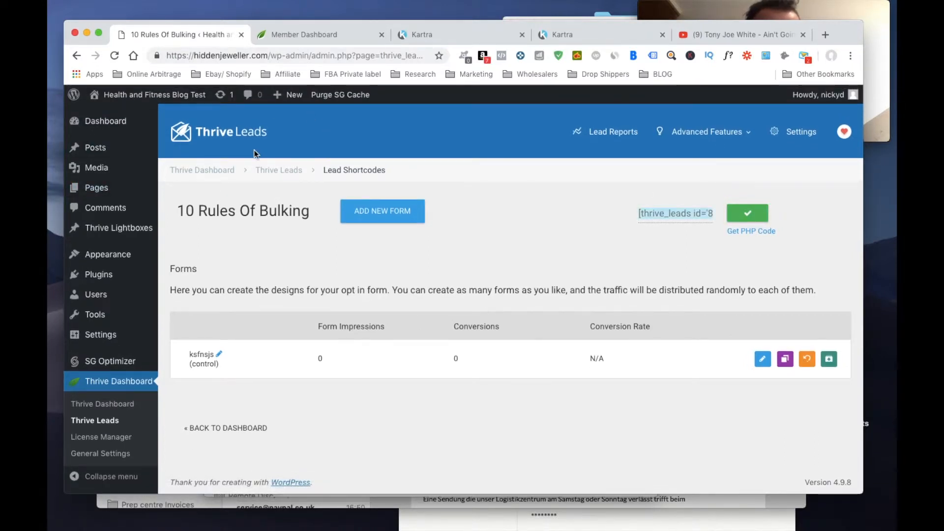
{"action": "mouse_move", "coordinate": [115, 169]}
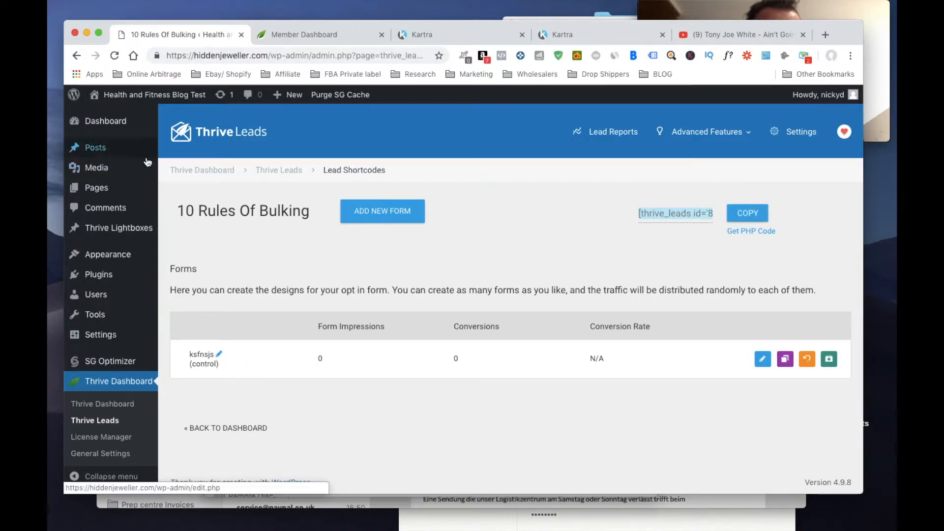
{"action": "left_click", "coordinate": [279, 170]}
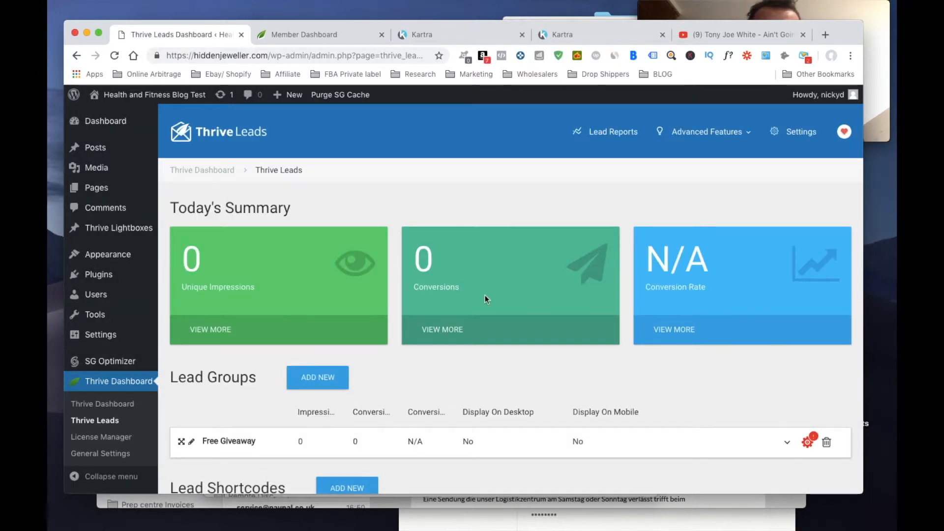
{"action": "scroll", "coordinate": [485, 296], "scroll_direction": "down", "scroll_amount": 4}
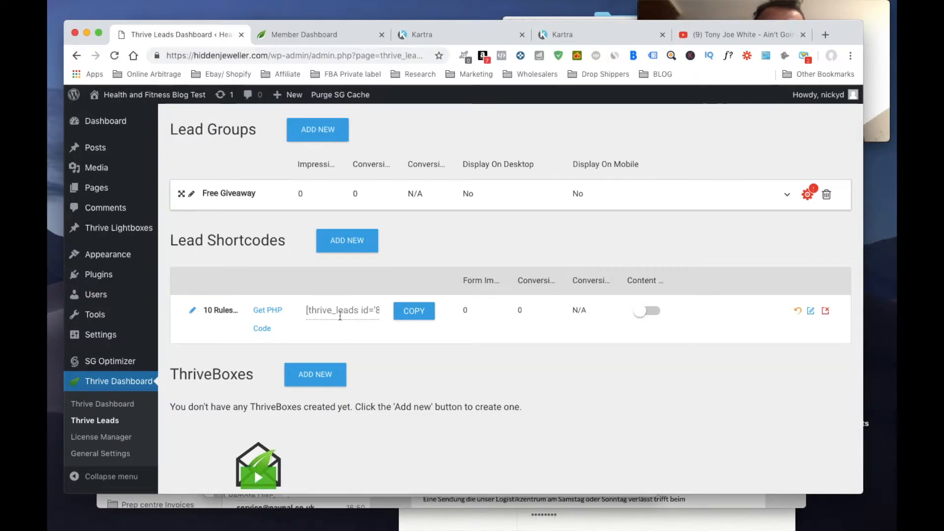
Turn on content locking for the 10 Rules Of Bulking lead shortcode.
{"action": "left_click", "coordinate": [874, 98]}
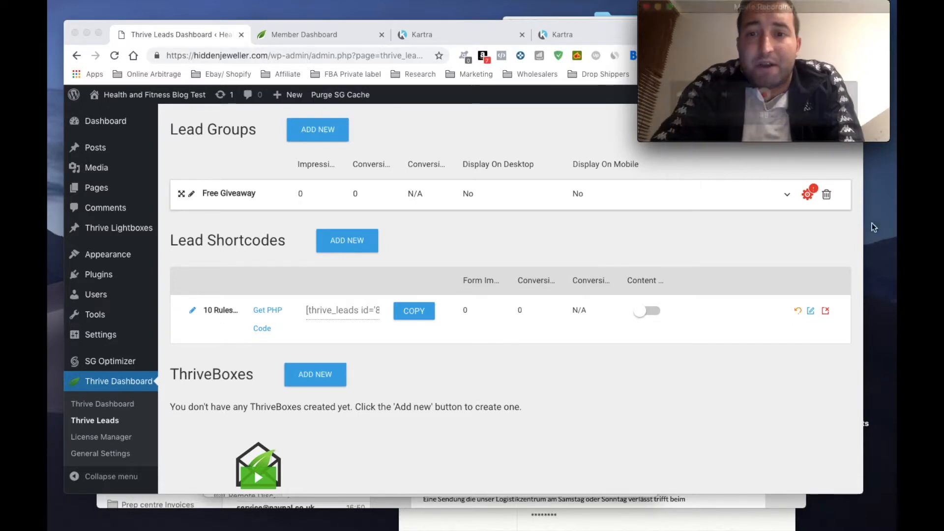
{"action": "left_click", "coordinate": [661, 315]}
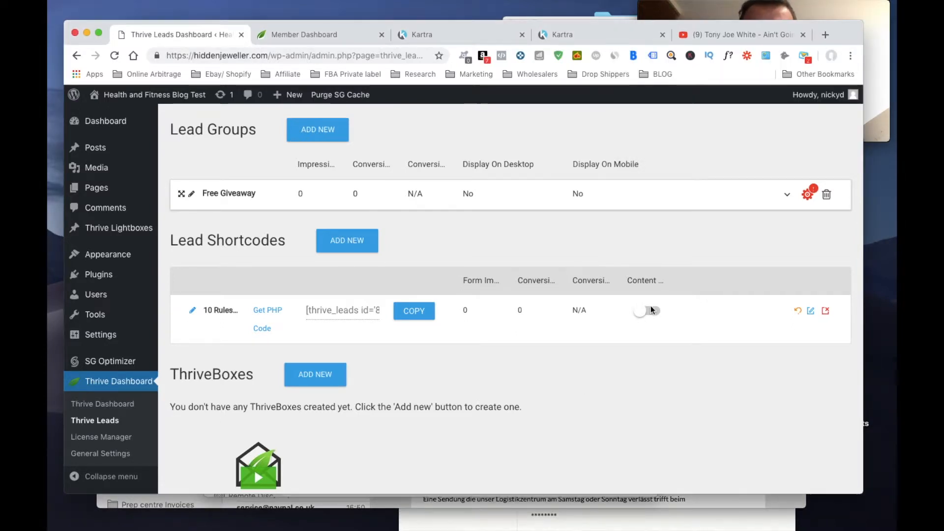
{"action": "left_click", "coordinate": [649, 309]}
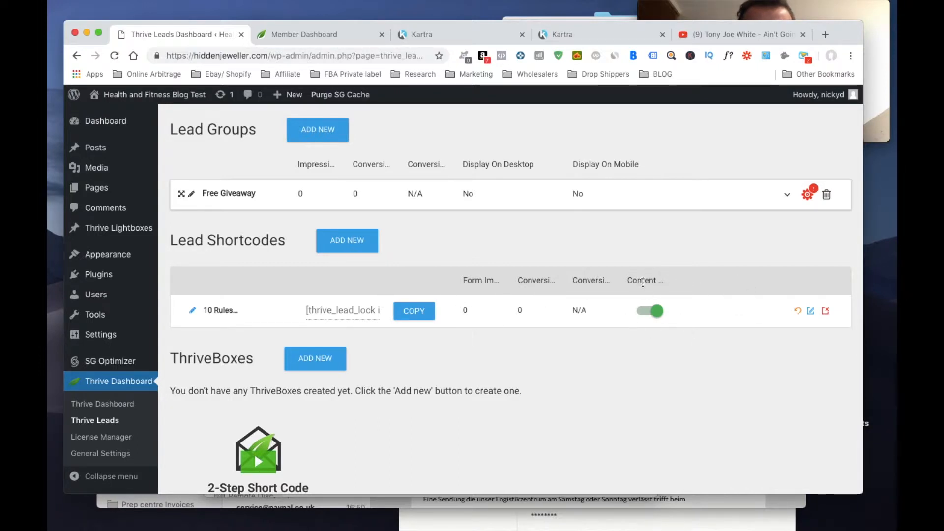
{"action": "left_click", "coordinate": [648, 315]}
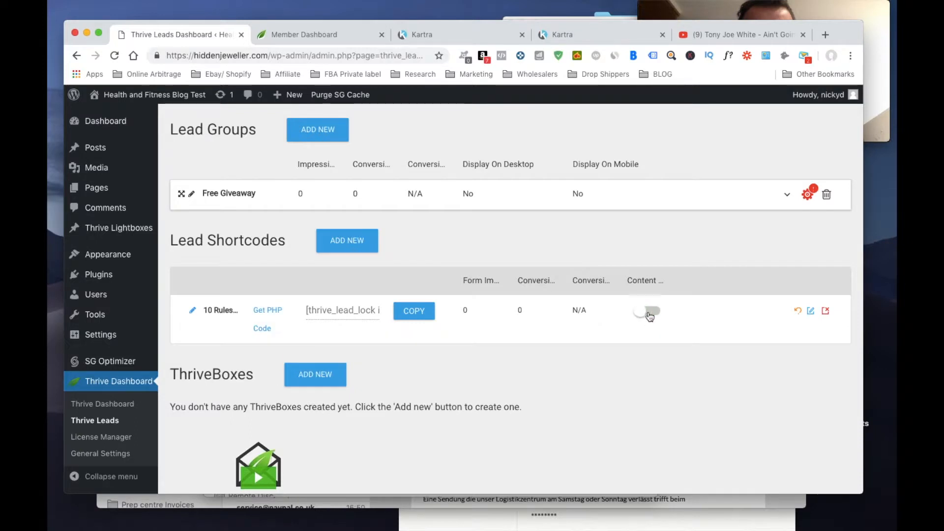
{"action": "left_click", "coordinate": [650, 312]}
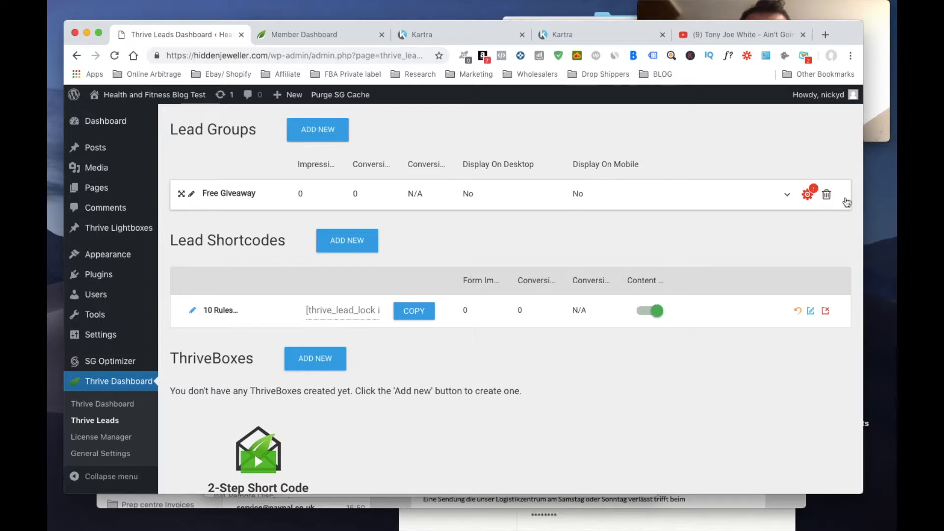
Copy the content-locking shortcode for 10 Rules Of Bulking and display the Thrive Leads settings.
{"action": "left_click", "coordinate": [870, 131]}
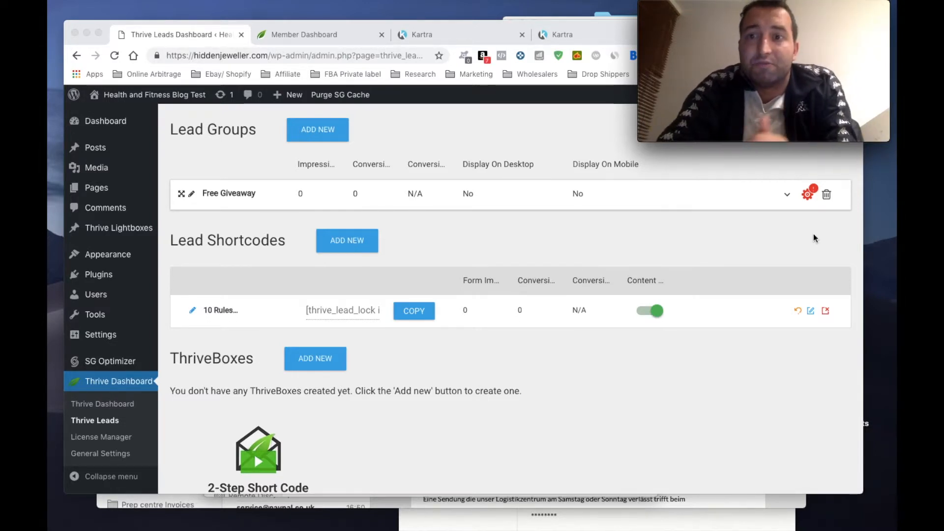
{"action": "left_click", "coordinate": [642, 356]}
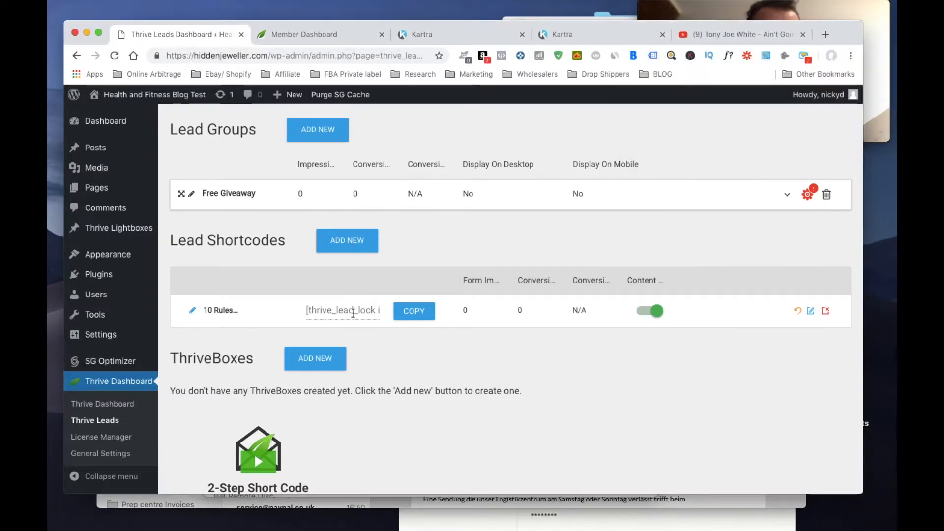
{"action": "left_click", "coordinate": [414, 311]}
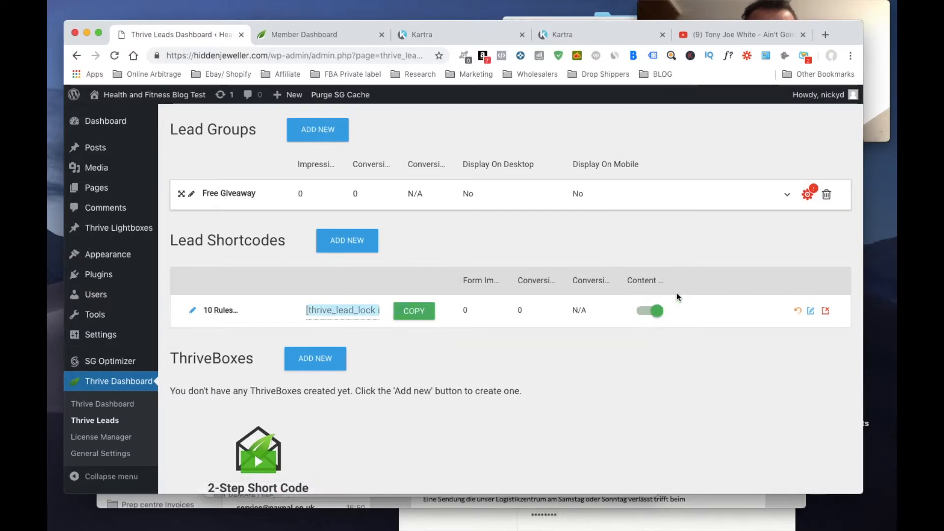
{"action": "scroll", "coordinate": [677, 297], "scroll_direction": "up", "scroll_amount": 6}
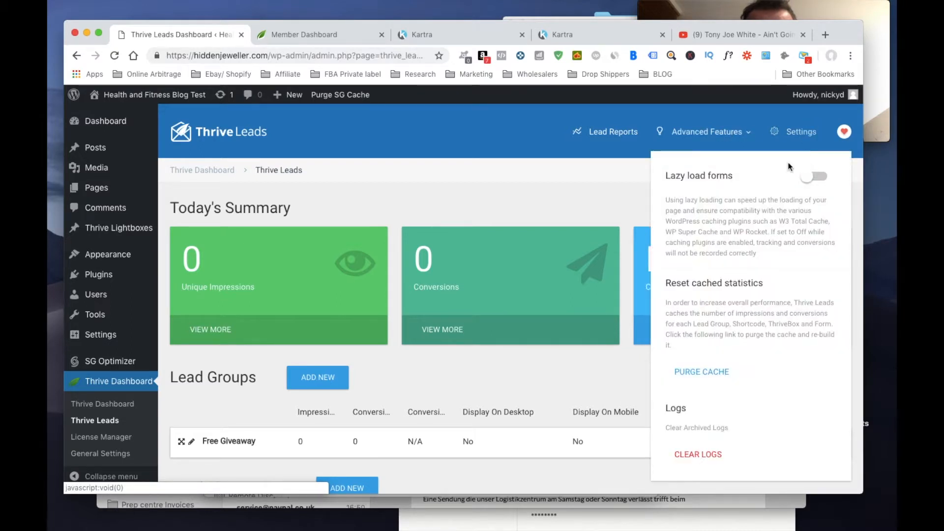
Open the 10 Rules Of Bulking lead shortcode and save its form's lock display setting as Blur.
{"action": "mouse_move", "coordinate": [700, 135]}
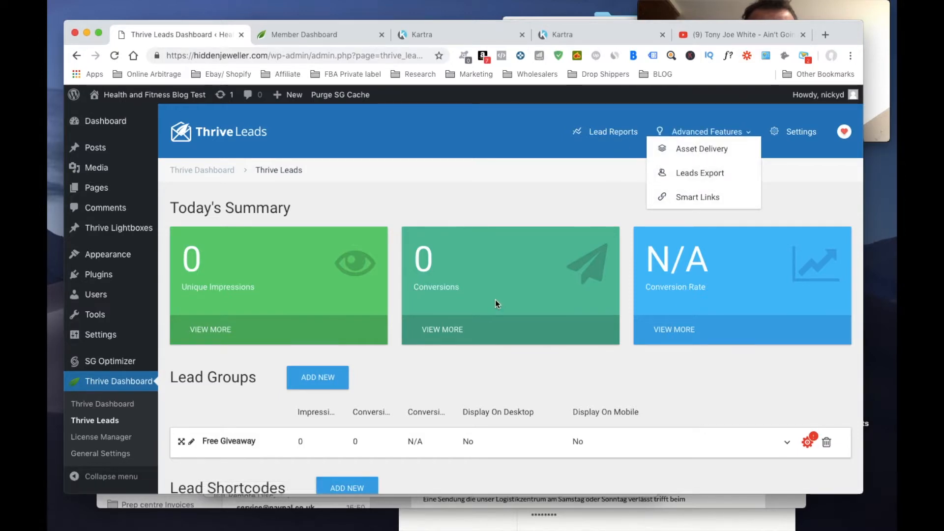
{"action": "scroll", "coordinate": [494, 299], "scroll_direction": "down", "scroll_amount": 5}
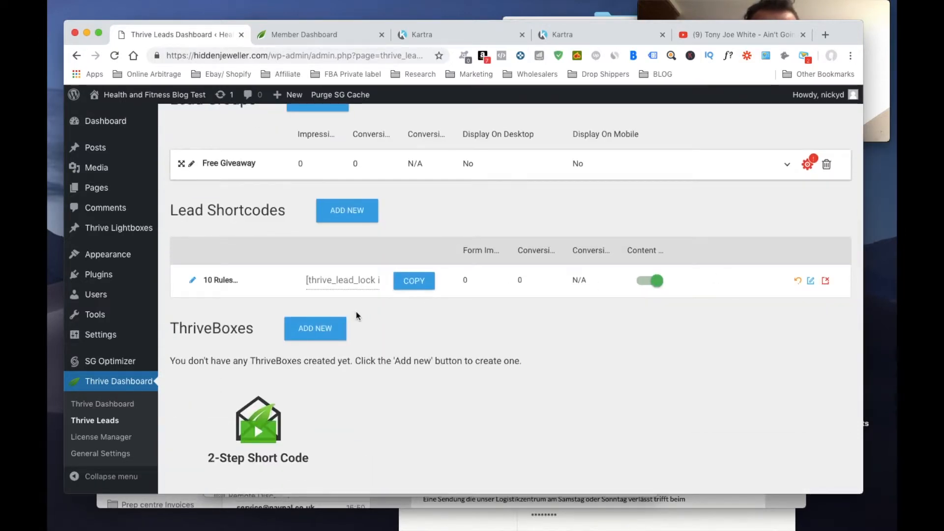
{"action": "left_click", "coordinate": [810, 280]}
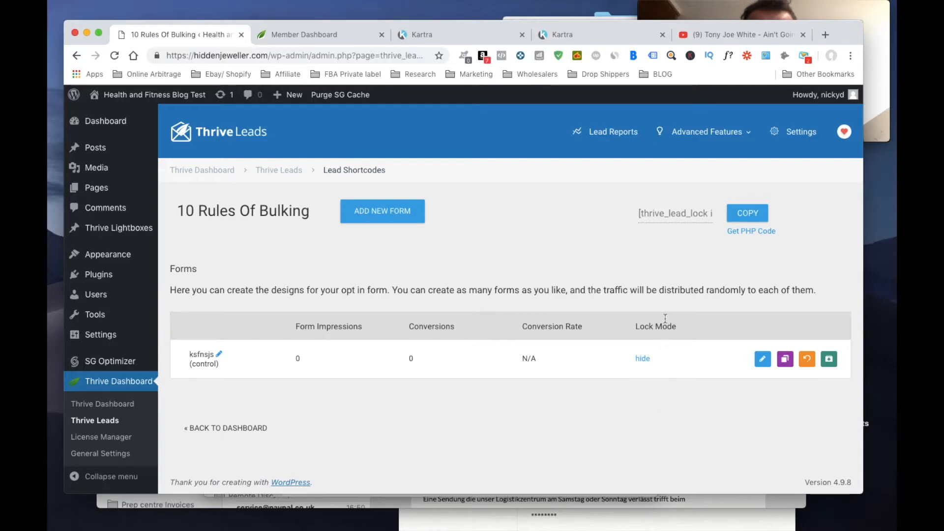
{"action": "left_click", "coordinate": [648, 358]}
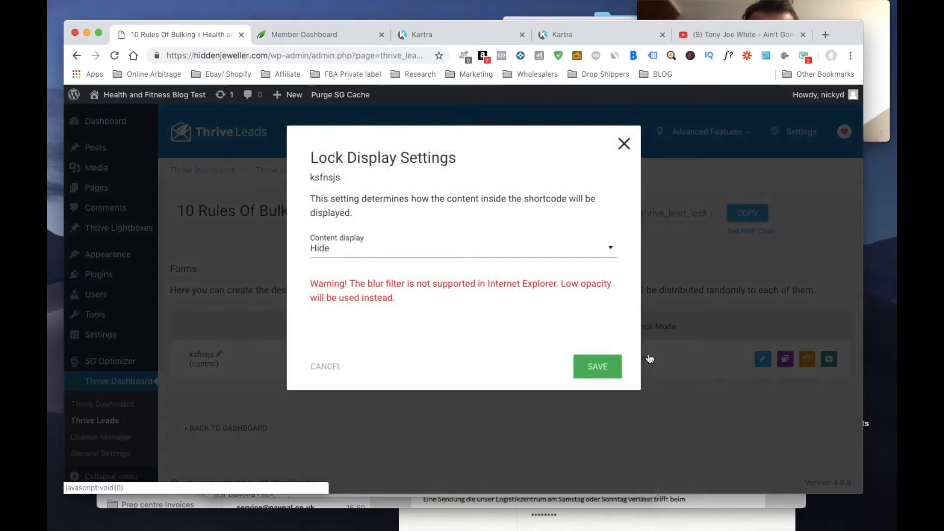
{"action": "left_click", "coordinate": [473, 256]}
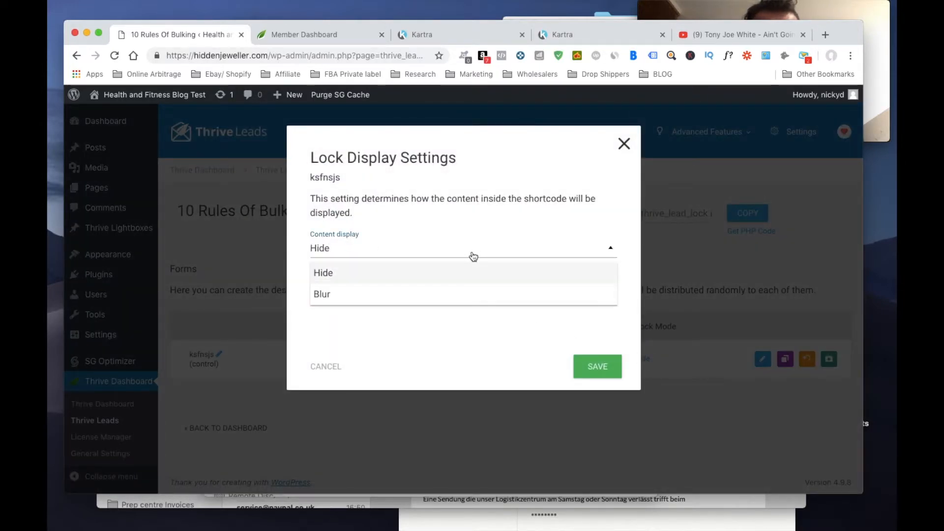
{"action": "left_click", "coordinate": [392, 295]}
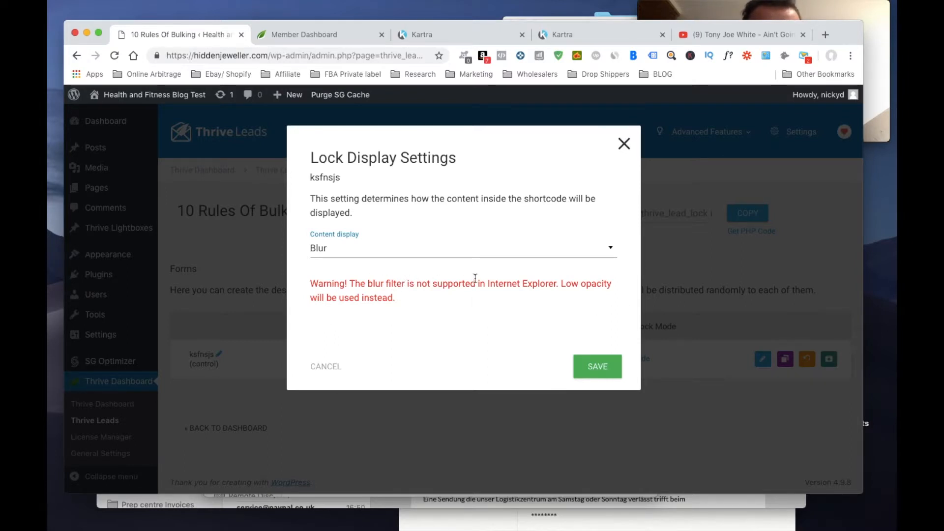
{"action": "left_click", "coordinate": [592, 364]}
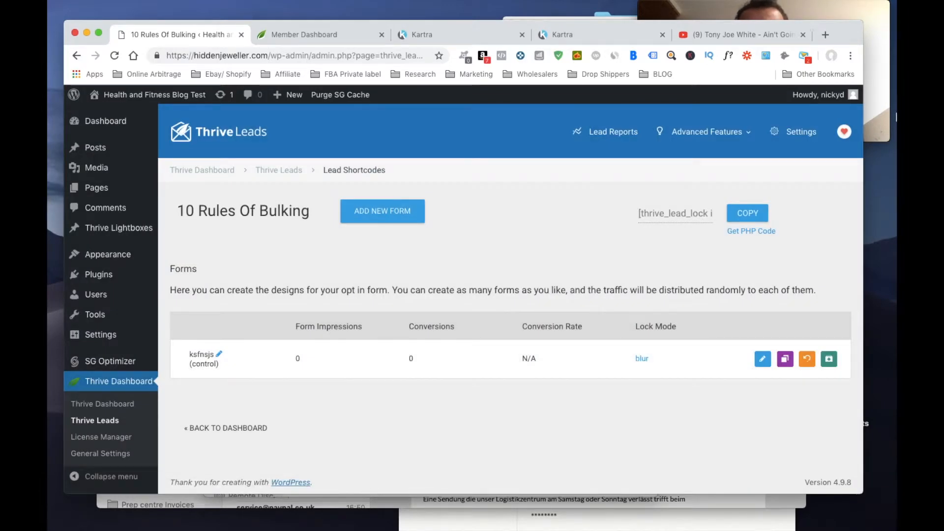
{"action": "left_click", "coordinate": [881, 99]}
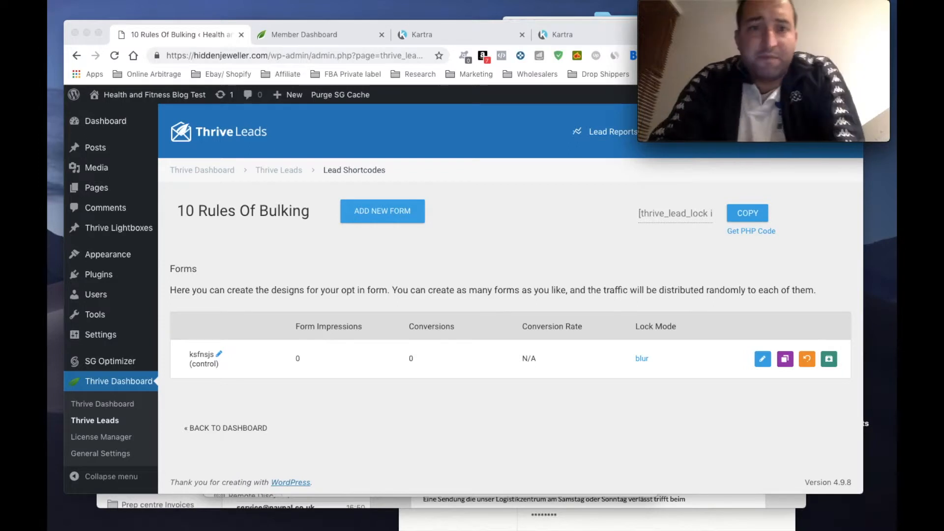
{"action": "left_click", "coordinate": [530, 269]}
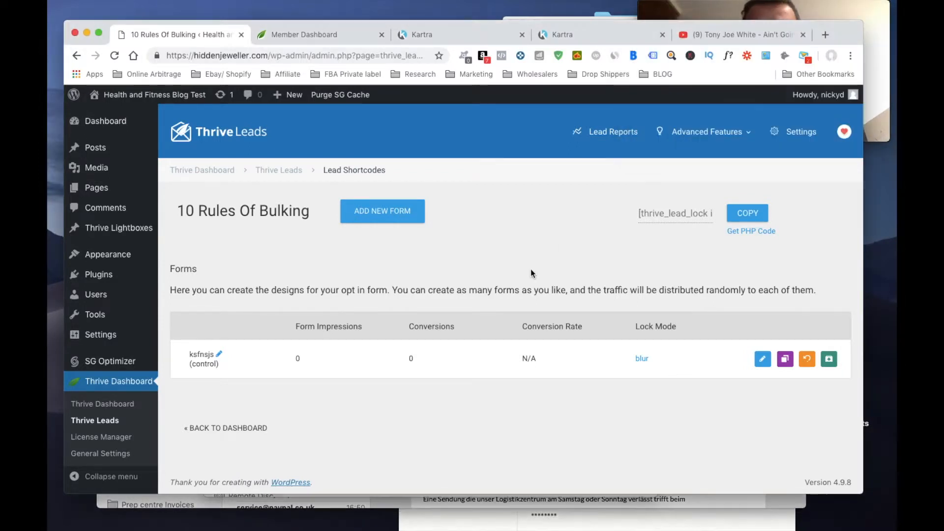
Open the live blog's home page and look through the "10 Muscle Building Rules By The Experts" article.
{"action": "left_click", "coordinate": [286, 171]}
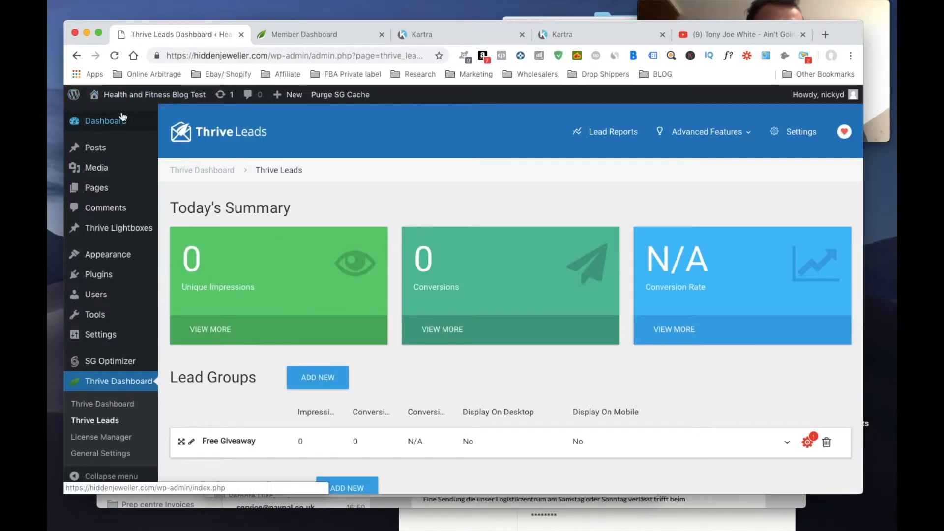
{"action": "left_click", "coordinate": [133, 98]}
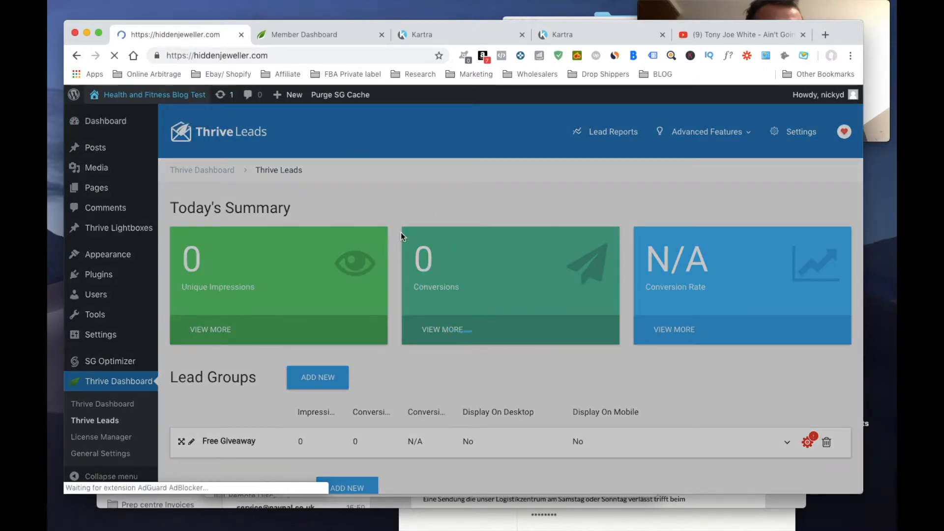
{"action": "scroll", "coordinate": [401, 235], "scroll_direction": "down", "scroll_amount": 10}
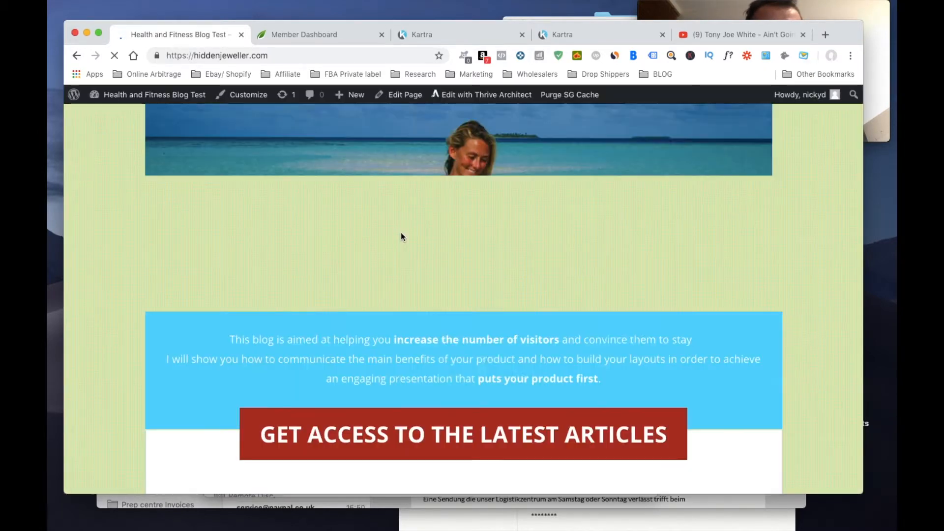
{"action": "scroll", "coordinate": [400, 237], "scroll_direction": "down", "scroll_amount": 7}
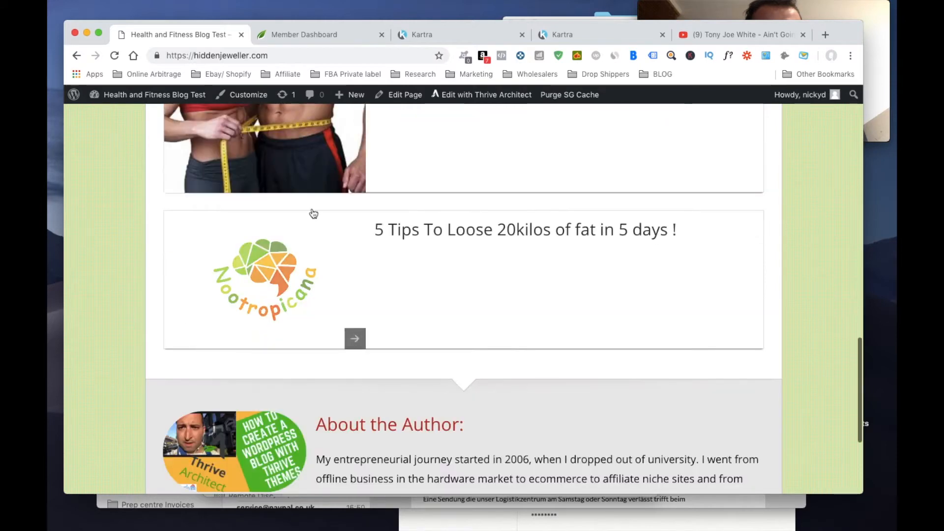
{"action": "scroll", "coordinate": [313, 282], "scroll_direction": "up", "scroll_amount": 4}
{"action": "left_click", "coordinate": [353, 231]}
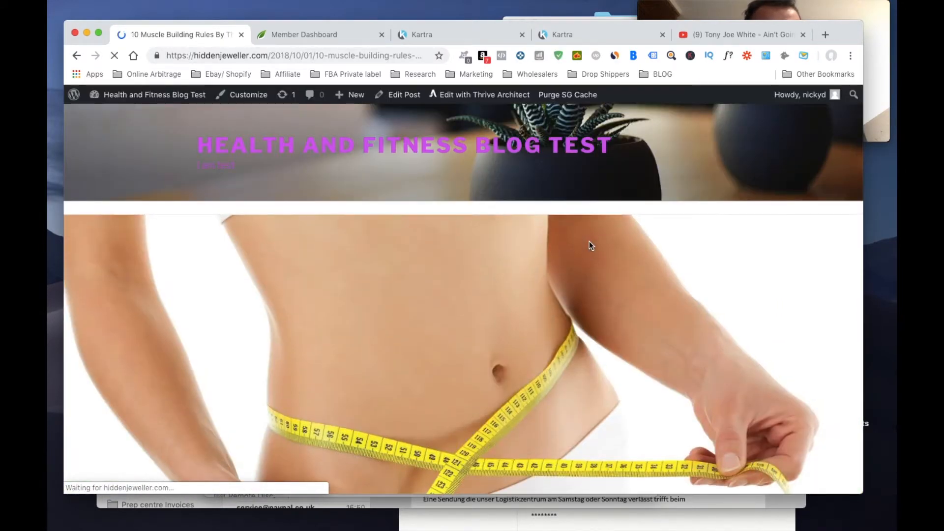
{"action": "scroll", "coordinate": [408, 355], "scroll_direction": "down", "scroll_amount": 2}
{"action": "scroll", "coordinate": [408, 355], "scroll_direction": "down", "scroll_amount": 10}
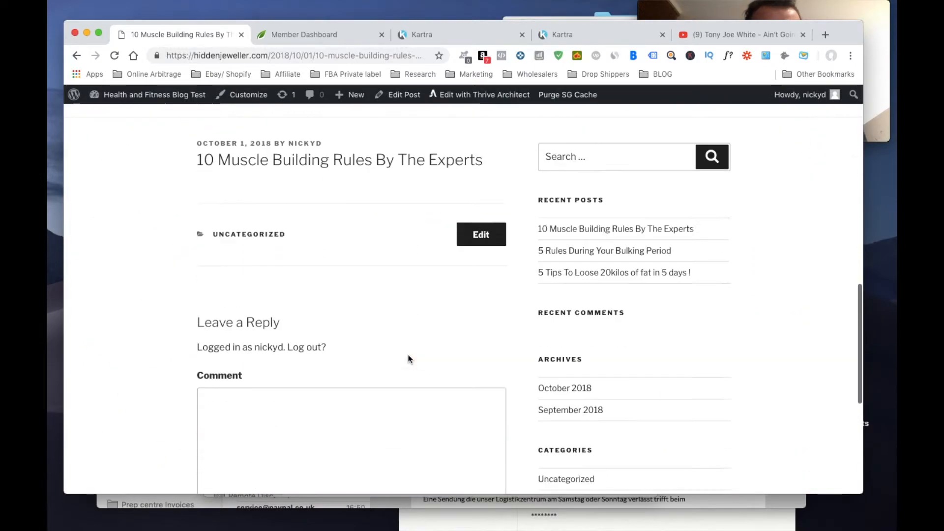
{"action": "scroll", "coordinate": [408, 355], "scroll_direction": "up", "scroll_amount": 4}
{"action": "scroll", "coordinate": [408, 356], "scroll_direction": "down", "scroll_amount": 3}
{"action": "scroll", "coordinate": [408, 356], "scroll_direction": "up", "scroll_amount": 9}
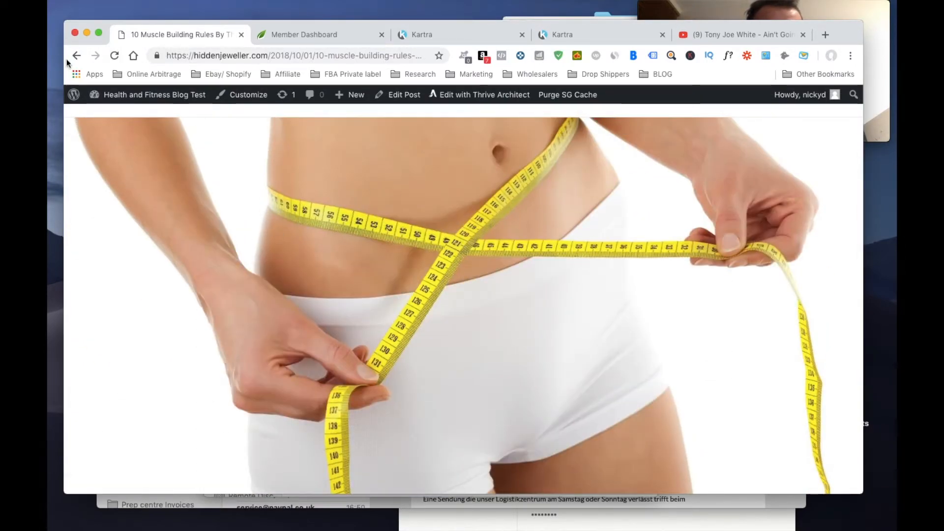
Return to the blog's home page and examine the body text of the "5 Tips To Loose 20kilos of fat in 5 days !" article.
{"action": "left_click", "coordinate": [76, 55]}
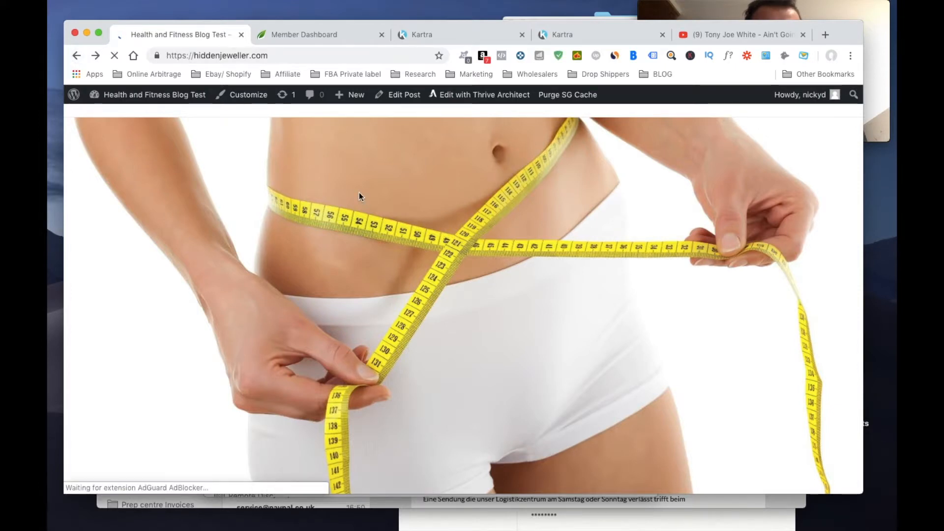
{"action": "scroll", "coordinate": [292, 327], "scroll_direction": "down", "scroll_amount": 3}
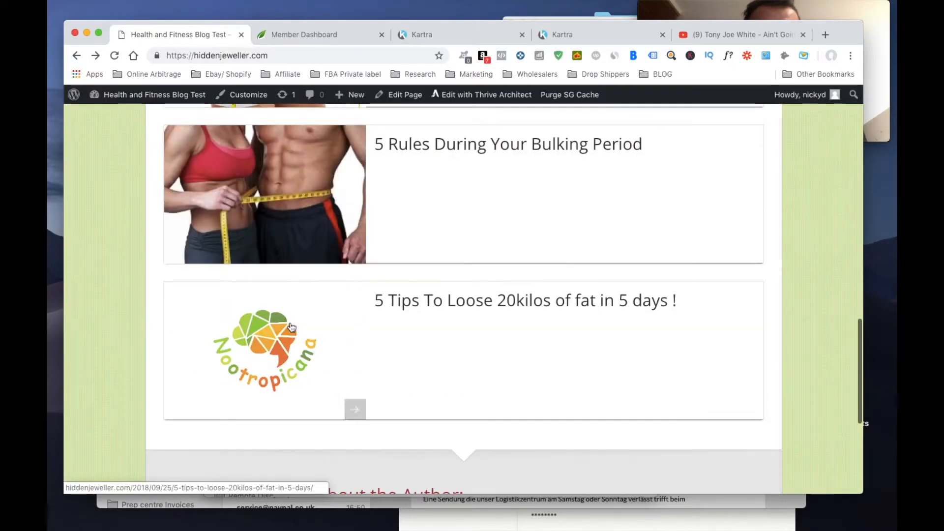
{"action": "left_click", "coordinate": [291, 327]}
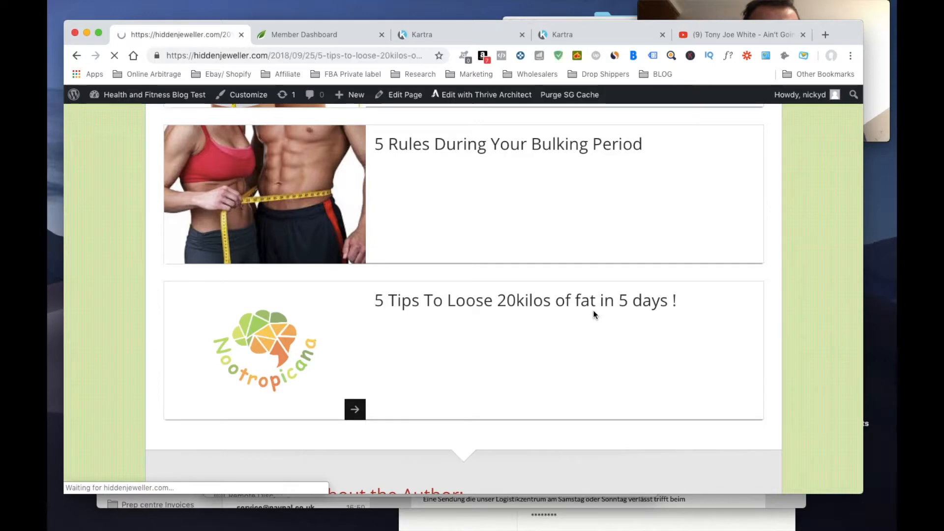
{"action": "scroll", "coordinate": [423, 338], "scroll_direction": "down", "scroll_amount": 5}
{"action": "scroll", "coordinate": [423, 337], "scroll_direction": "down", "scroll_amount": 6}
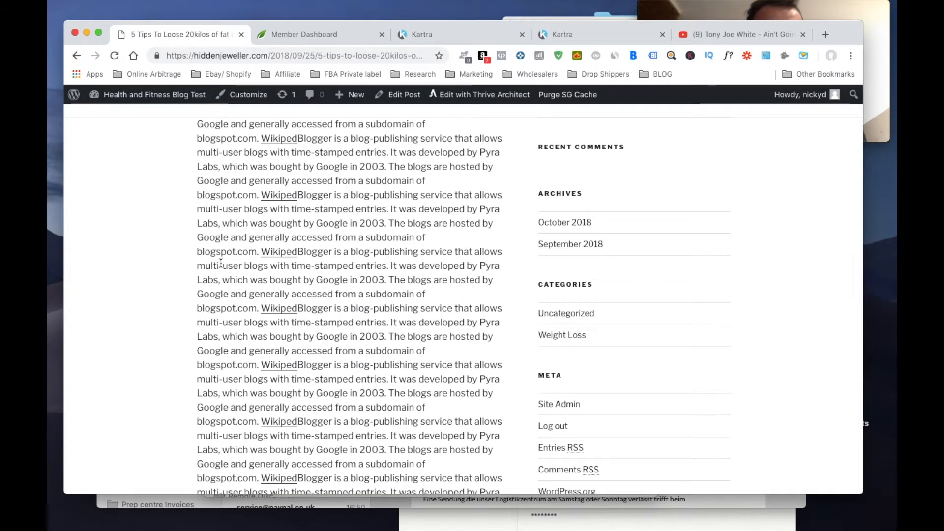
{"action": "scroll", "coordinate": [433, 197], "scroll_direction": "up", "scroll_amount": 3}
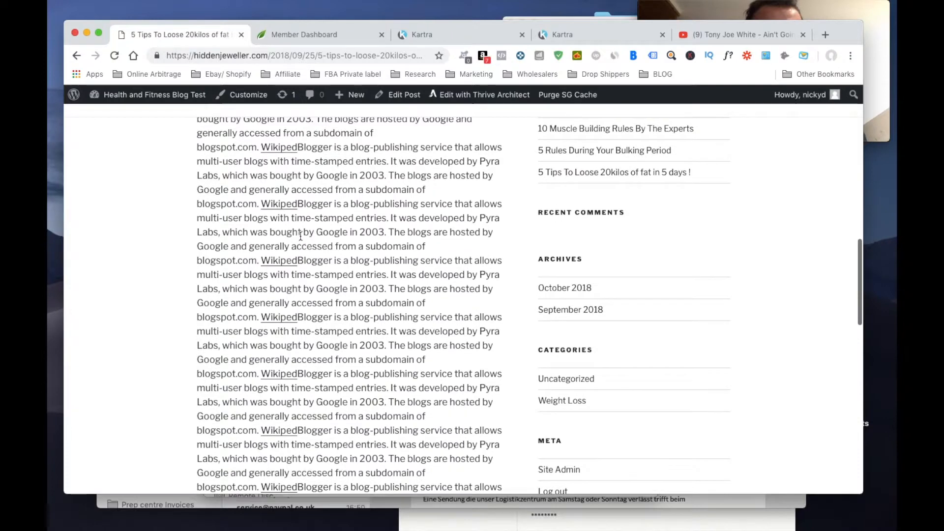
{"action": "triple_click", "coordinate": [408, 187]}
{"action": "left_click", "coordinate": [451, 189]}
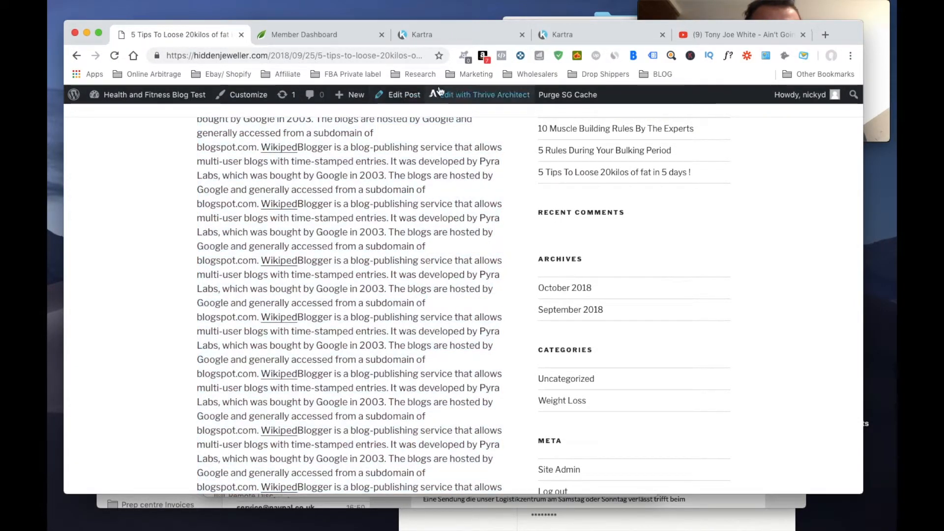
Open this post for editing and add blank paragraphs after "which was bought by Google" and after "It was developed by Pyra".
{"action": "left_click", "coordinate": [399, 94]}
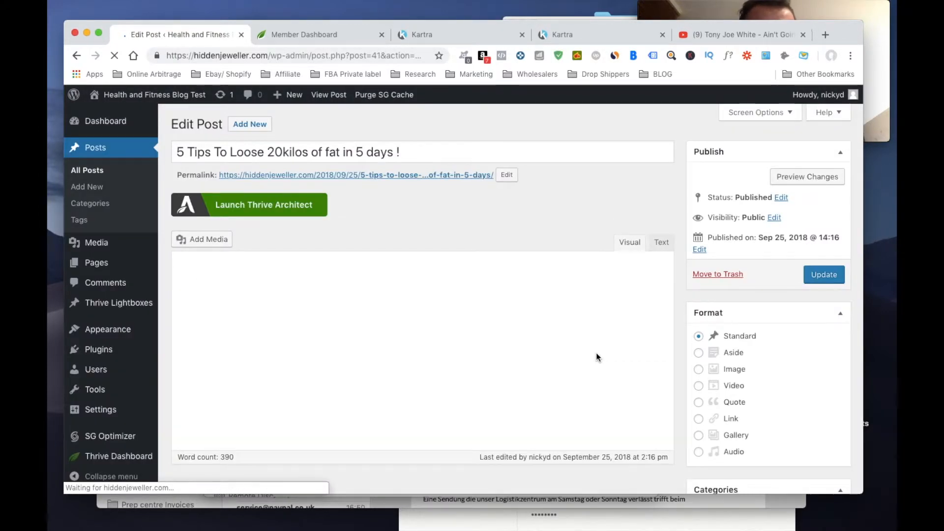
{"action": "scroll", "coordinate": [371, 327], "scroll_direction": "down", "scroll_amount": 1}
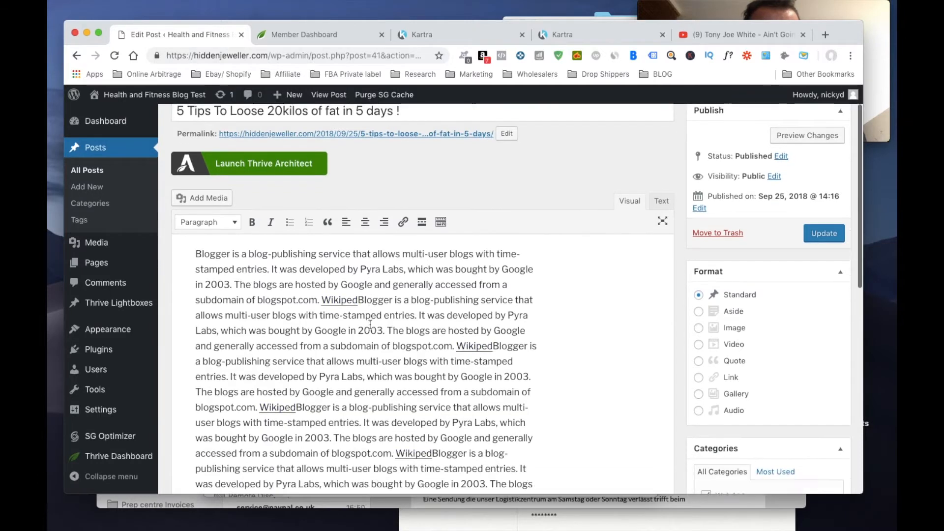
{"action": "left_click", "coordinate": [533, 256]}
{"action": "key", "text": "Return"}
{"action": "key", "text": "Return"}
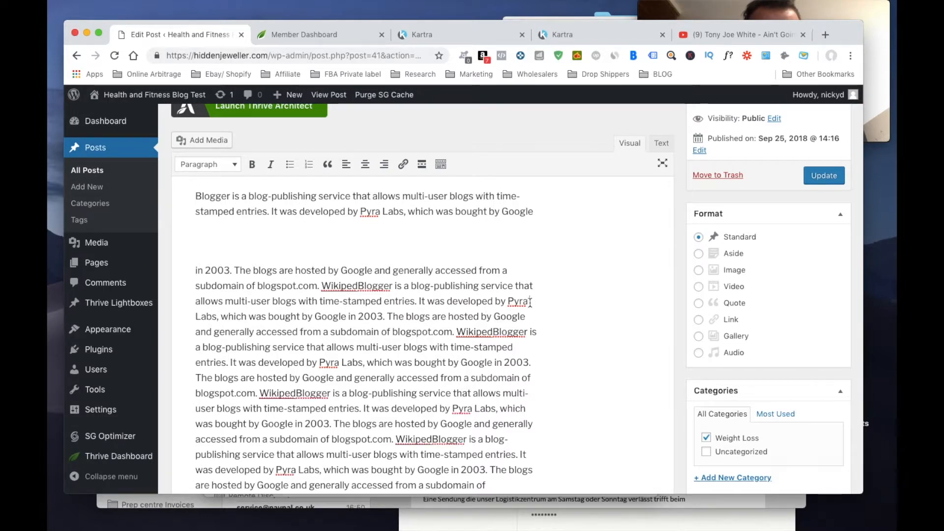
{"action": "left_click", "coordinate": [530, 302]}
{"action": "key", "text": "Return"}
{"action": "key", "text": "Return"}
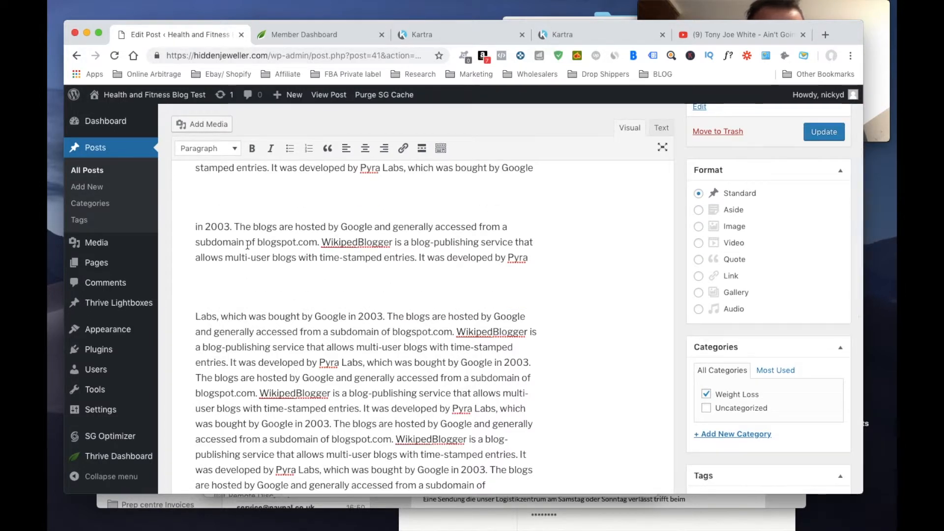
Insert [thrive_lead_lock id='81']Hidden Content[/thrive_lead_lock] in the first gap and copy its closing tag to a new line below the second paragraph.
{"action": "left_click", "coordinate": [219, 205]}
{"action": "type", "text": "[thrive_lead_lock id='81']Hidden Content[/thrive_lead_lock]"}
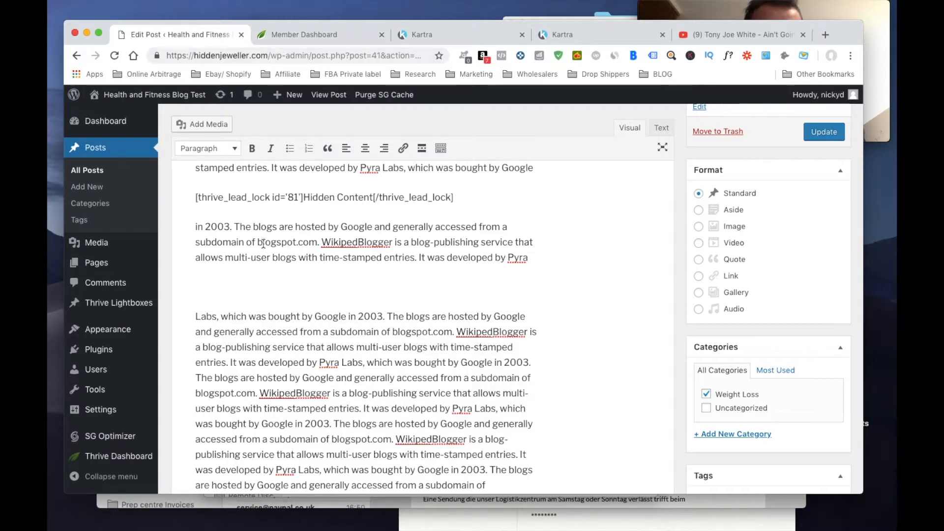
{"action": "scroll", "coordinate": [315, 253], "scroll_direction": "up", "scroll_amount": 3}
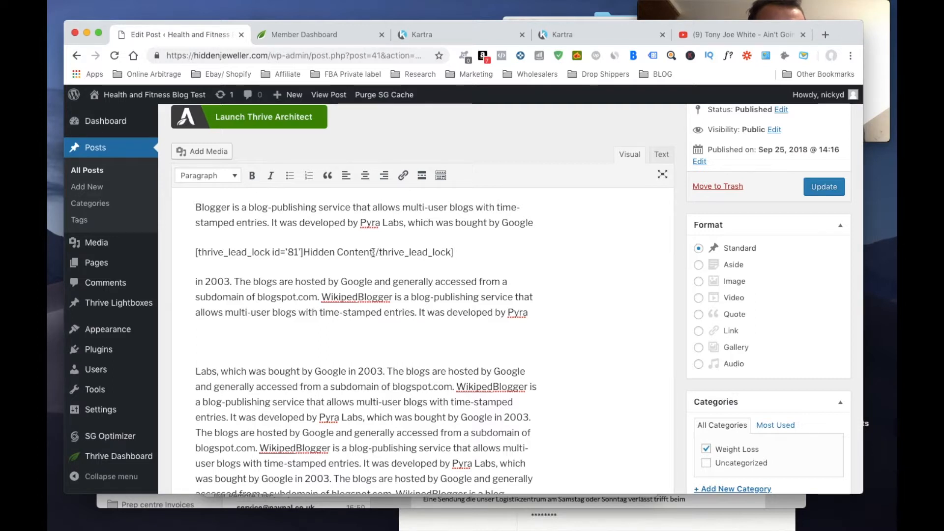
{"action": "left_click_drag", "start_coordinate": [373, 253], "coordinate": [457, 252]}
{"action": "key", "text": "super+c"}
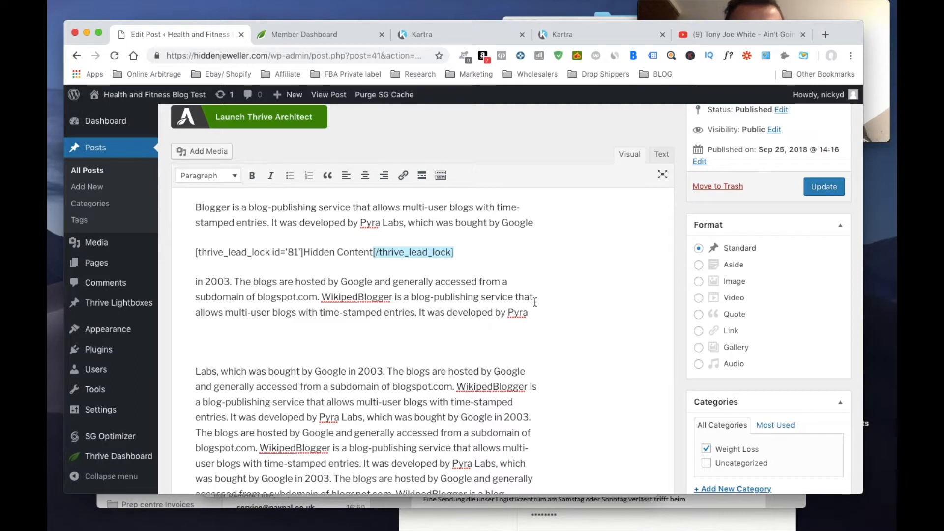
{"action": "left_click", "coordinate": [551, 313]}
{"action": "key", "text": "Return"}
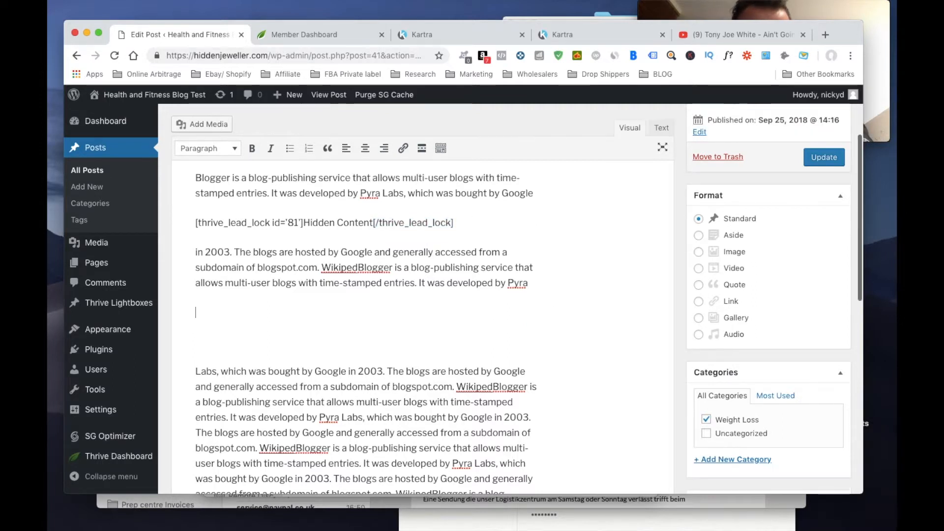
{"action": "key", "text": "super+v"}
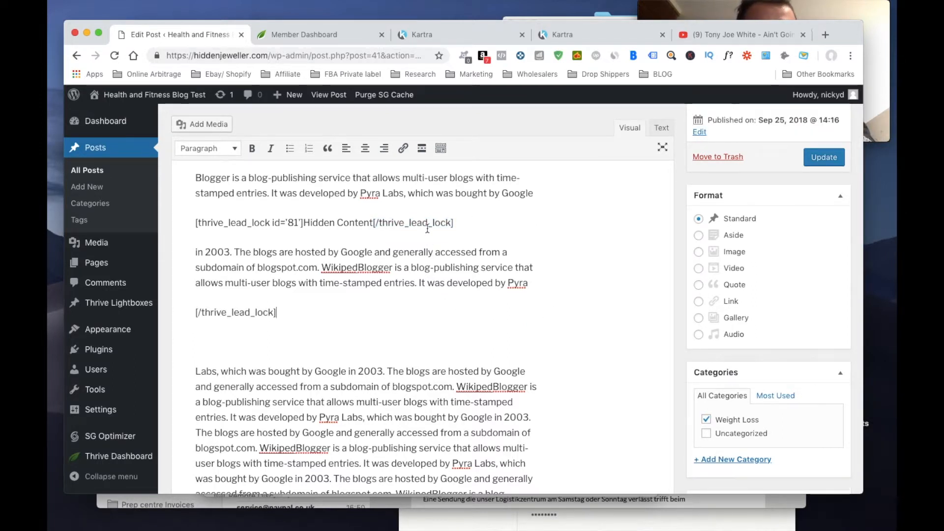
Cut the first shortcode line back to "[thrive_lead_lock id='81'" on its own line and update the post.
{"action": "left_click_drag", "start_coordinate": [302, 223], "coordinate": [432, 235]}
{"action": "key", "text": "BackSpace"}
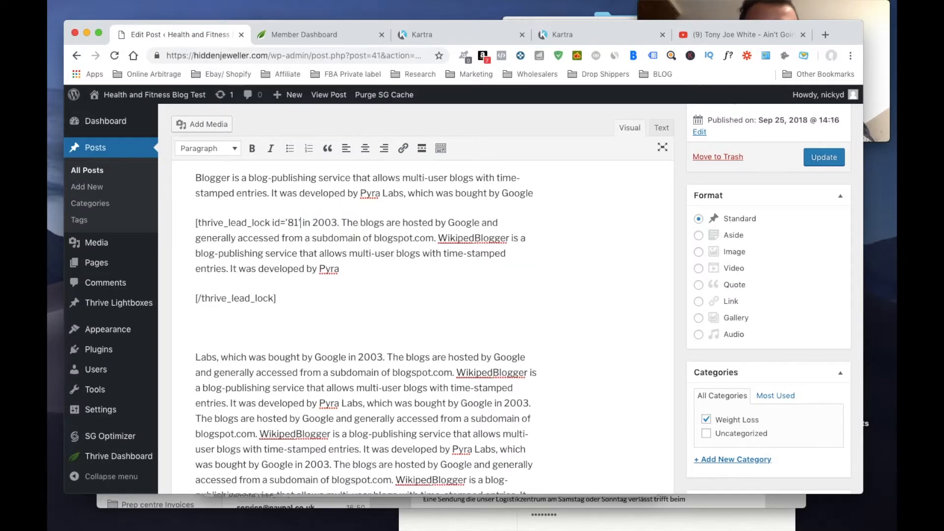
{"action": "key", "text": "Return"}
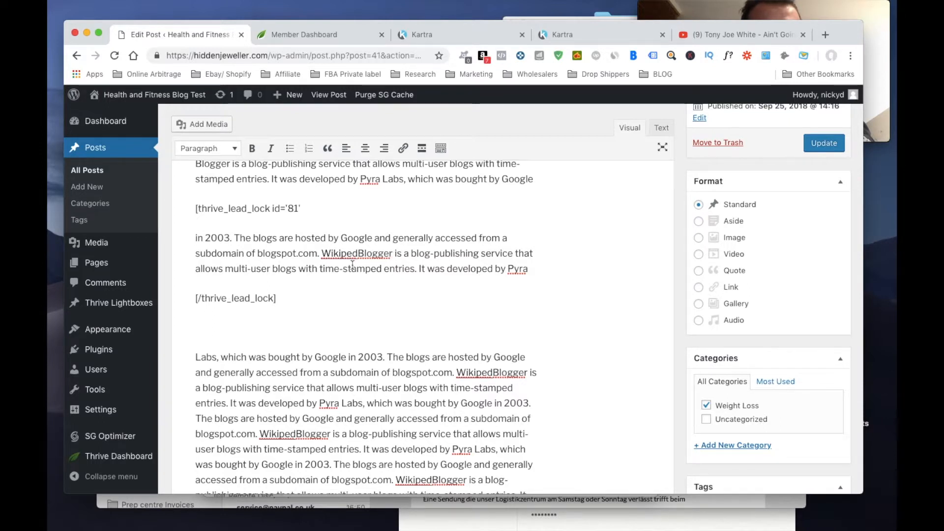
{"action": "scroll", "coordinate": [583, 238], "scroll_direction": "up", "scroll_amount": 2}
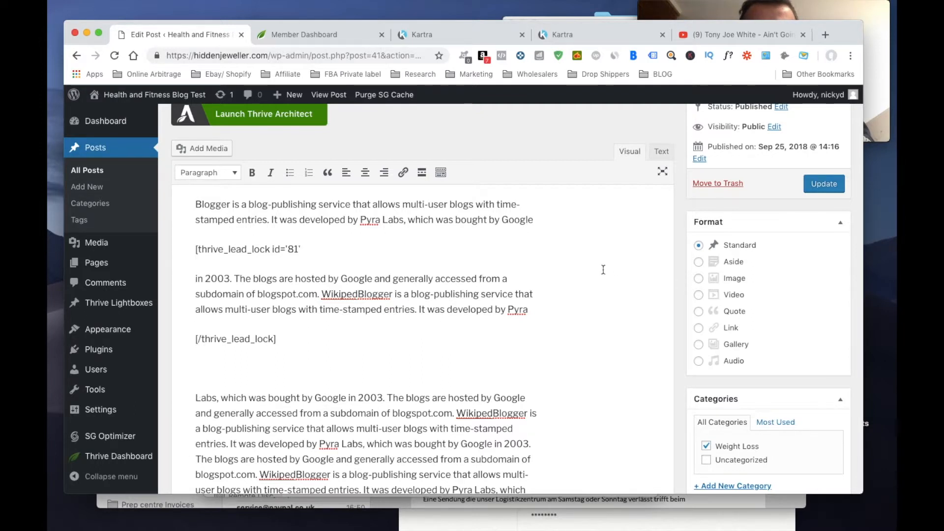
{"action": "left_click", "coordinate": [825, 188]}
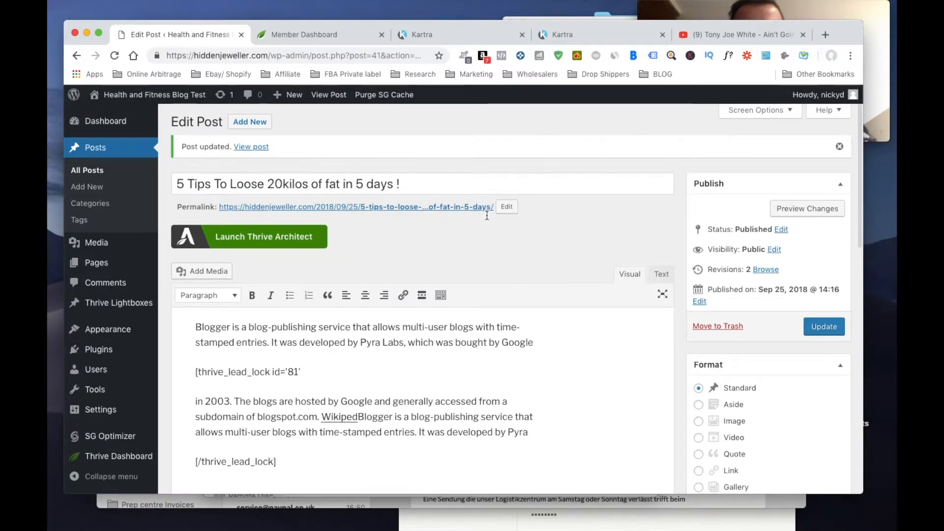
View the published "5 Tips To Loose 20kilos of fat in 5 days !" post and examine its body text around the content lock gap.
{"action": "left_click", "coordinate": [250, 149]}
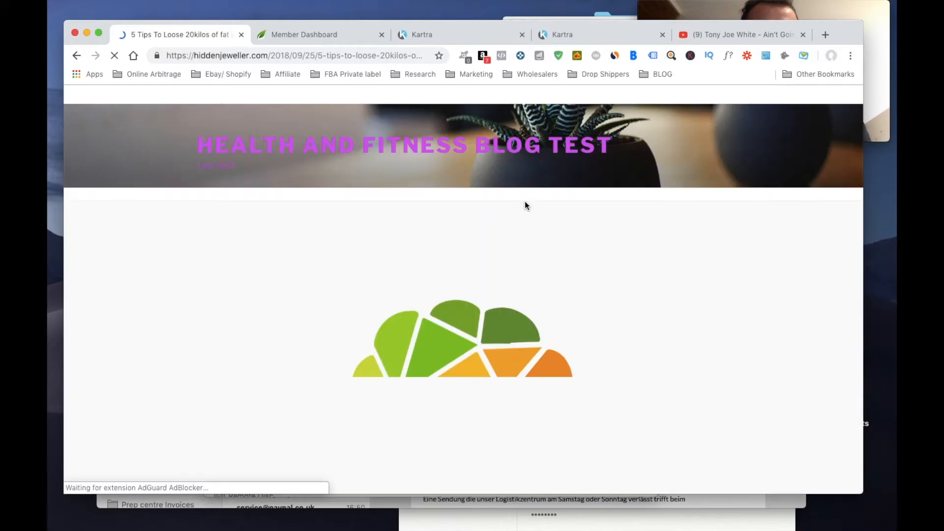
{"action": "scroll", "coordinate": [376, 278], "scroll_direction": "down", "scroll_amount": 7}
{"action": "scroll", "coordinate": [375, 276], "scroll_direction": "down", "scroll_amount": 5}
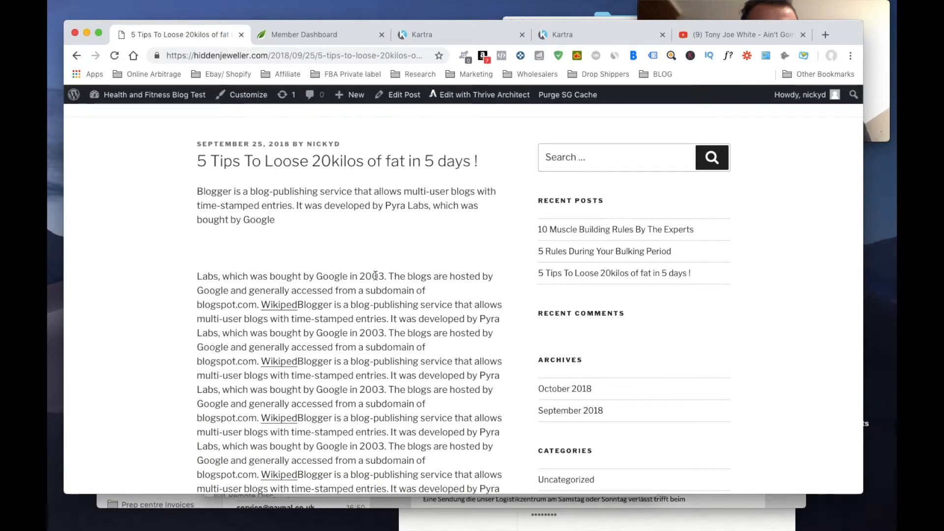
{"action": "scroll", "coordinate": [375, 276], "scroll_direction": "down", "scroll_amount": 3}
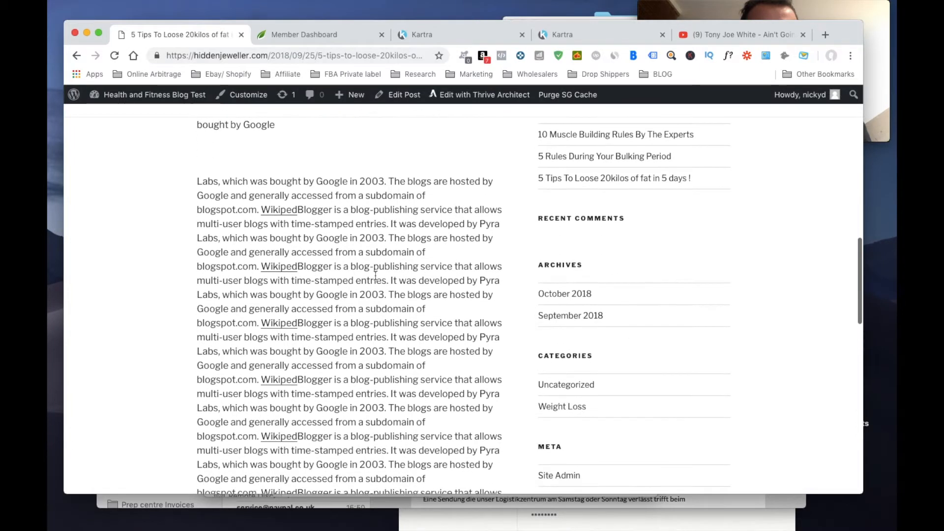
{"action": "scroll", "coordinate": [344, 265], "scroll_direction": "up", "scroll_amount": 3}
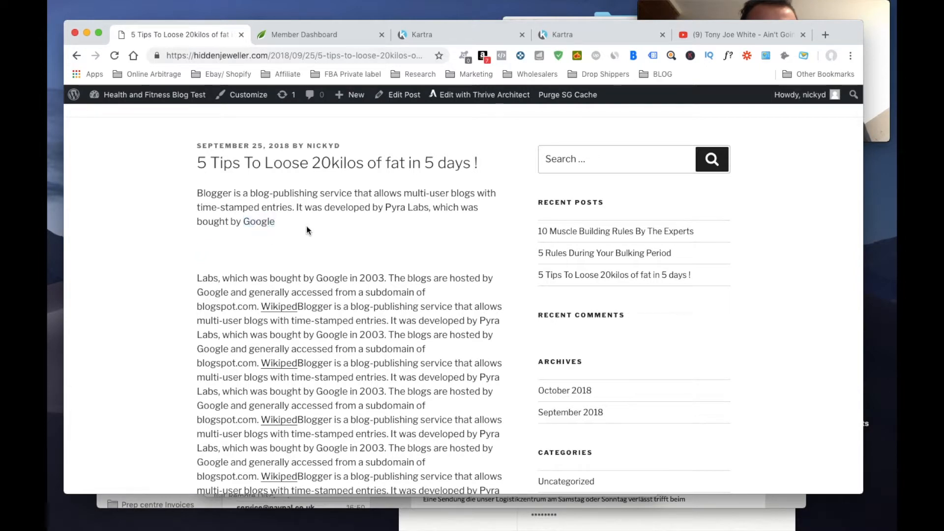
{"action": "scroll", "coordinate": [306, 229], "scroll_direction": "down", "scroll_amount": 3}
{"action": "scroll", "coordinate": [296, 225], "scroll_direction": "up", "scroll_amount": 3}
{"action": "scroll", "coordinate": [296, 225], "scroll_direction": "down", "scroll_amount": 15}
{"action": "scroll", "coordinate": [297, 230], "scroll_direction": "up", "scroll_amount": 20}
{"action": "scroll", "coordinate": [296, 228], "scroll_direction": "down", "scroll_amount": 2}
{"action": "scroll", "coordinate": [296, 229], "scroll_direction": "down", "scroll_amount": 3}
{"action": "scroll", "coordinate": [321, 243], "scroll_direction": "down", "scroll_amount": 15}
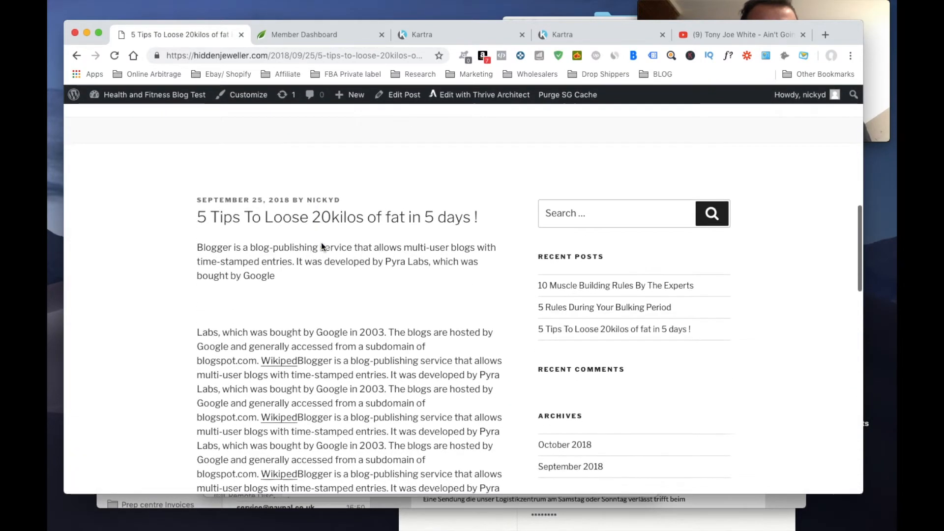
{"action": "scroll", "coordinate": [321, 243], "scroll_direction": "up", "scroll_amount": 12}
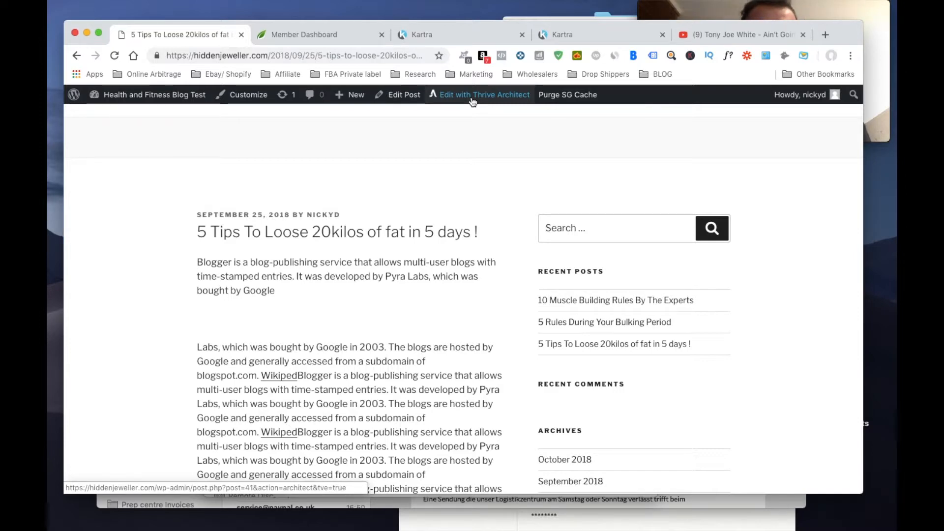
Copy the post's entire body text and open the post for editing with Thrive Architect.
{"action": "left_click_drag", "start_coordinate": [198, 261], "coordinate": [424, 480]}
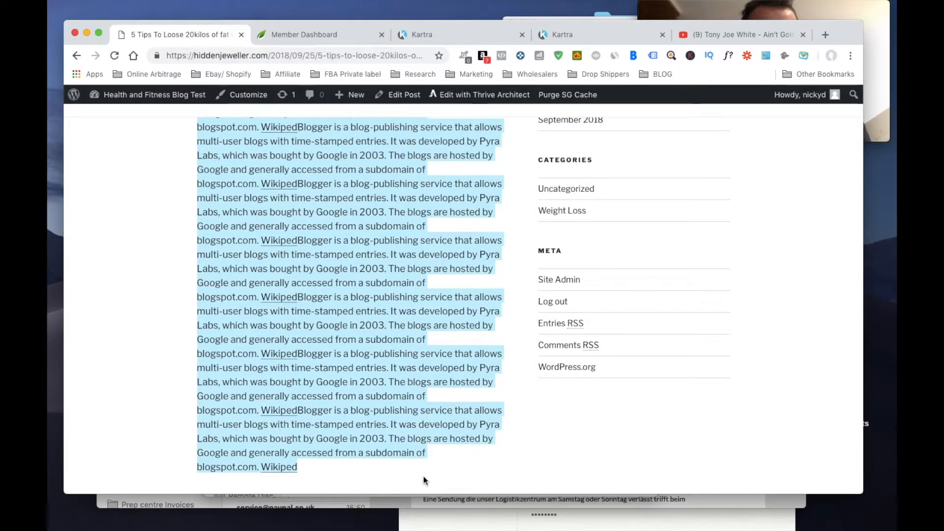
{"action": "scroll", "coordinate": [345, 337], "scroll_direction": "up", "scroll_amount": 15}
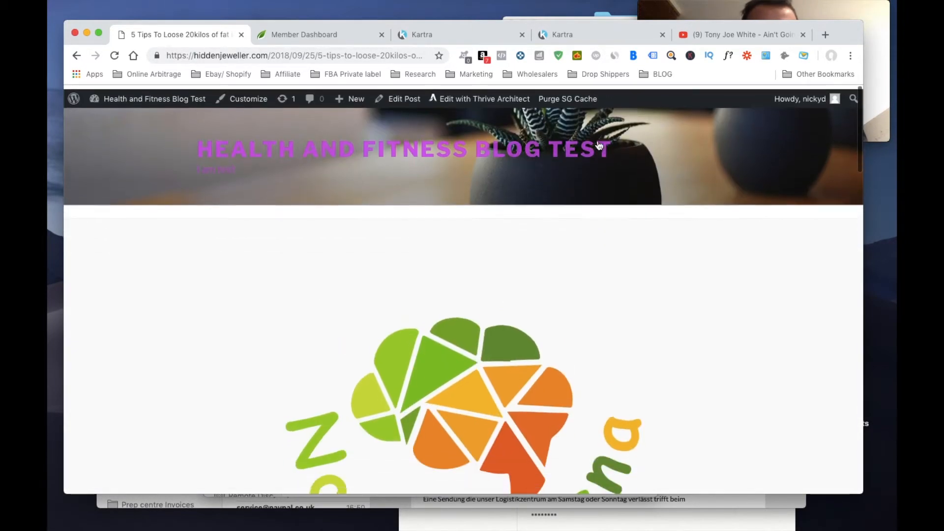
{"action": "left_click", "coordinate": [469, 96]}
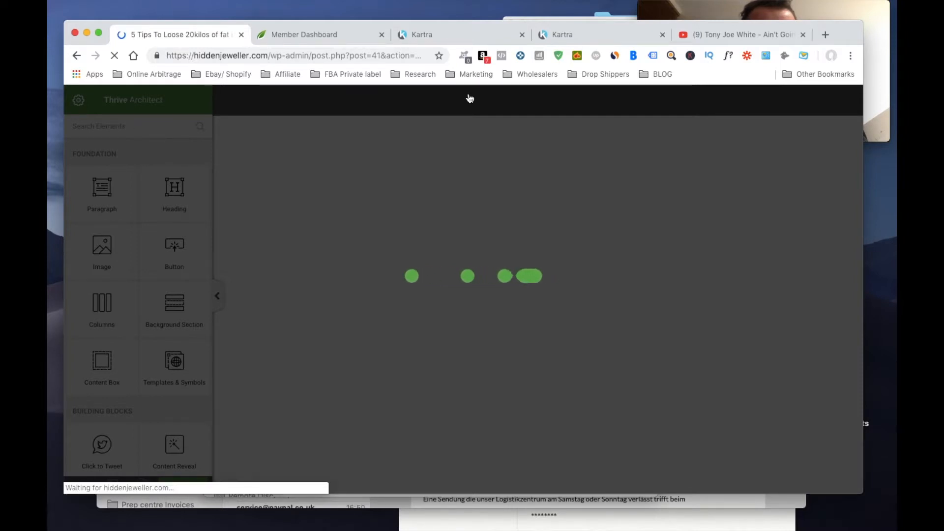
{"action": "left_click", "coordinate": [312, 35]}
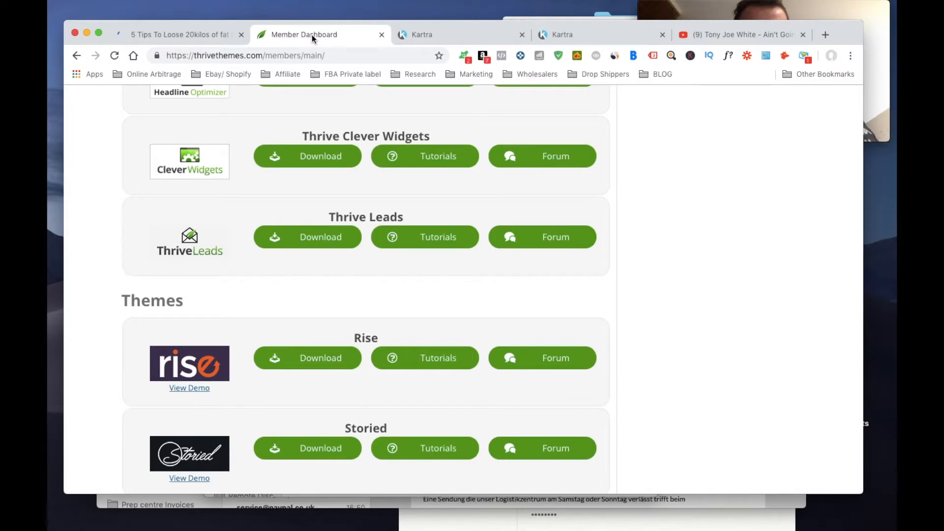
{"action": "key", "text": "ctrl+shift+Tab"}
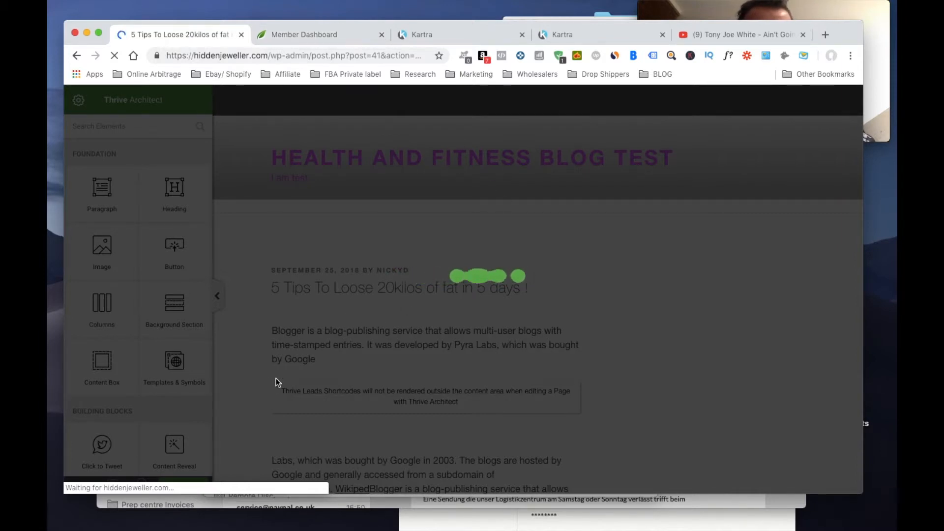
{"action": "left_click", "coordinate": [881, 127]}
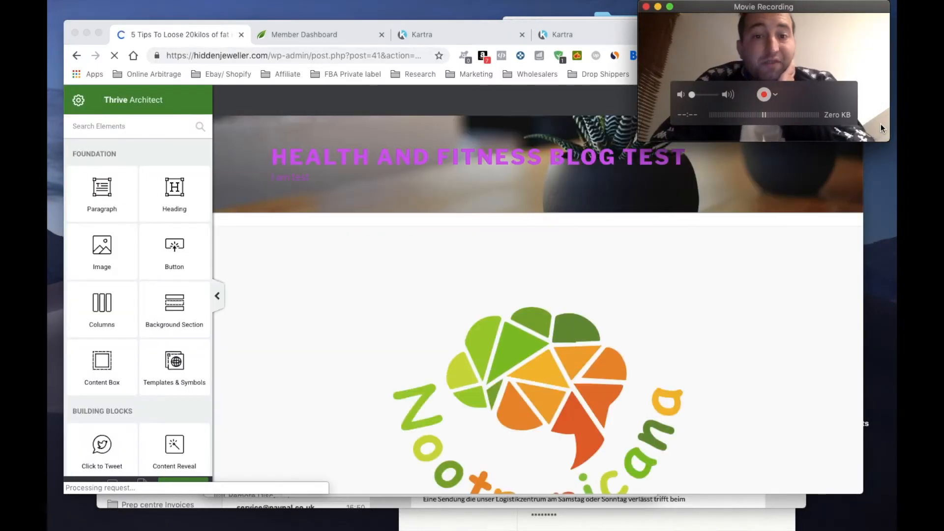
{"action": "scroll", "coordinate": [601, 205], "scroll_direction": "down", "scroll_amount": 10}
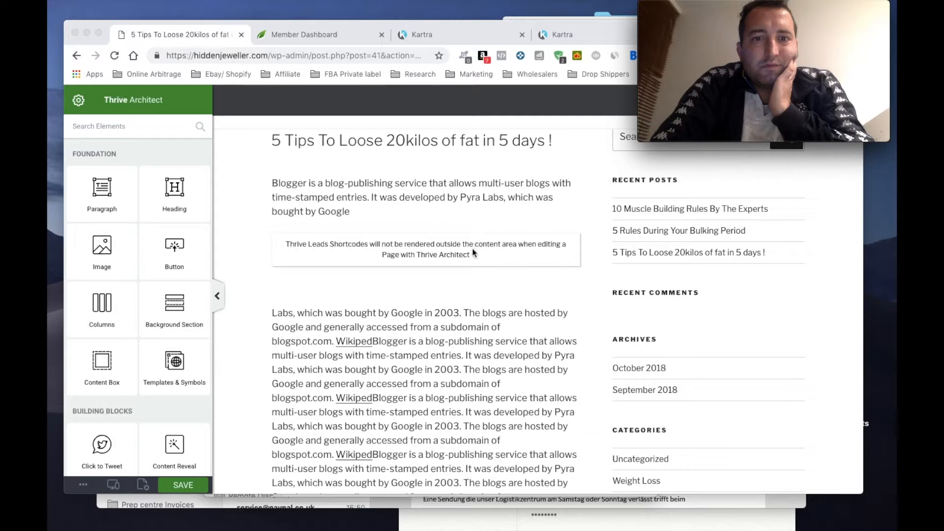
Delete the WordPress Content block and put a Paragraph element in its place containing the copied body text.
{"action": "left_click", "coordinate": [477, 219]}
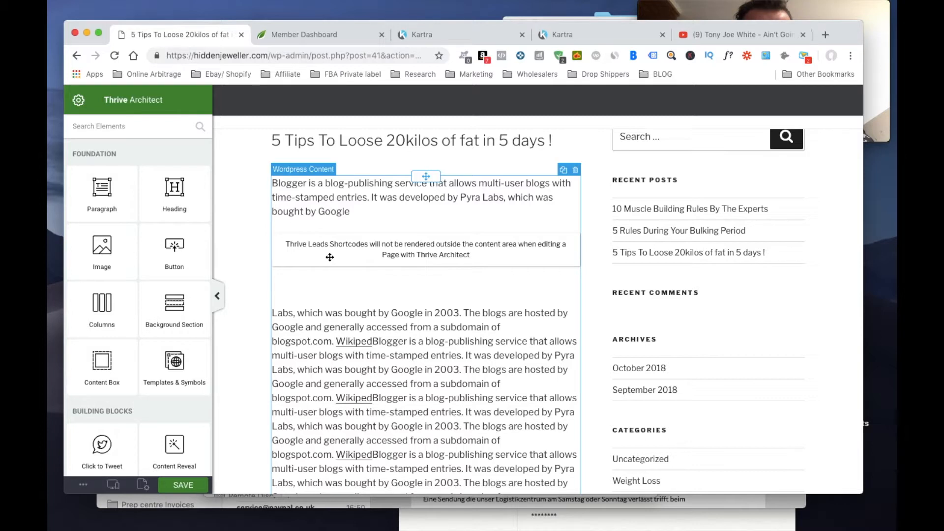
{"action": "left_click", "coordinate": [575, 171]}
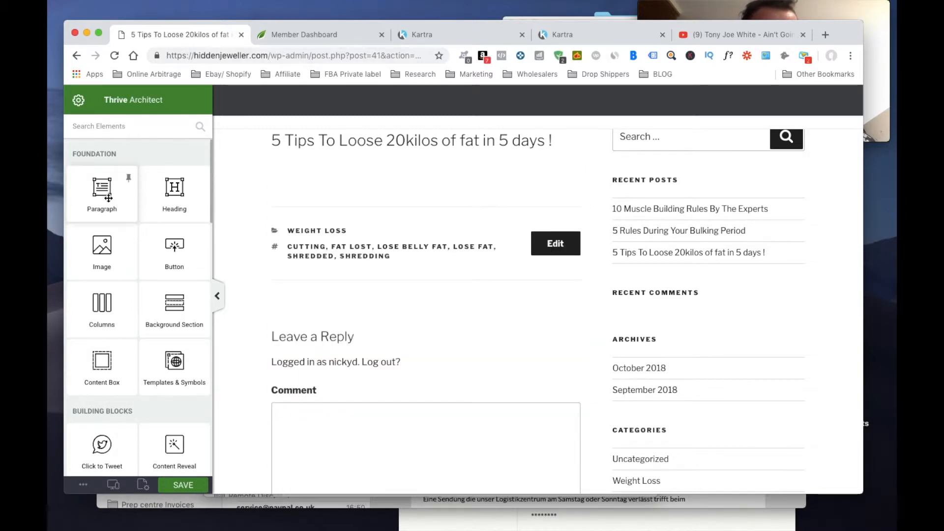
{"action": "left_click_drag", "start_coordinate": [101, 202], "coordinate": [394, 168]}
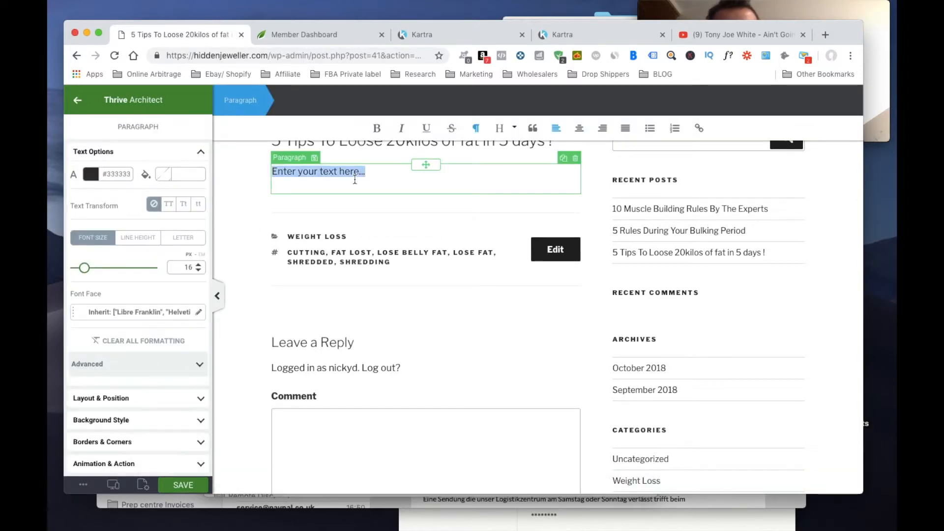
{"action": "key", "text": "super+v"}
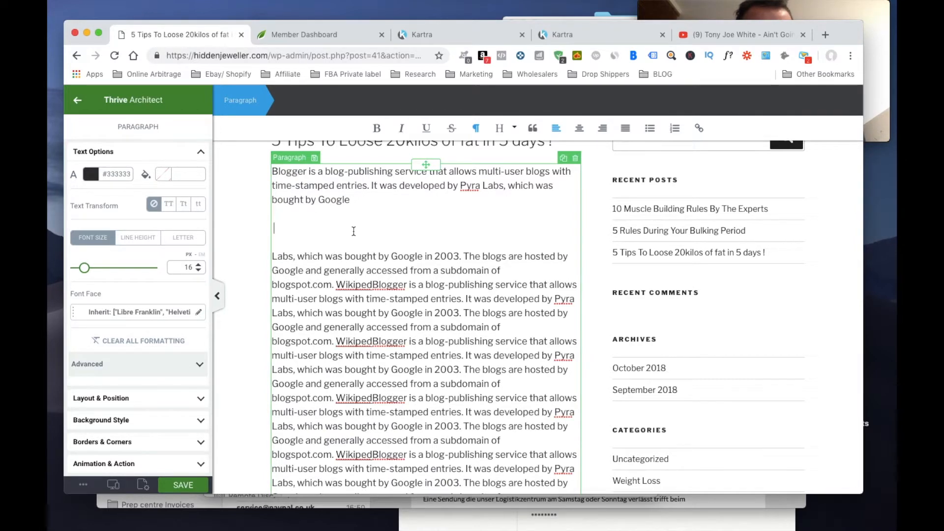
Rework the blank line after "which was bought by Google", save the post and exit Thrive Architect.
{"action": "key", "text": "BackSpace"}
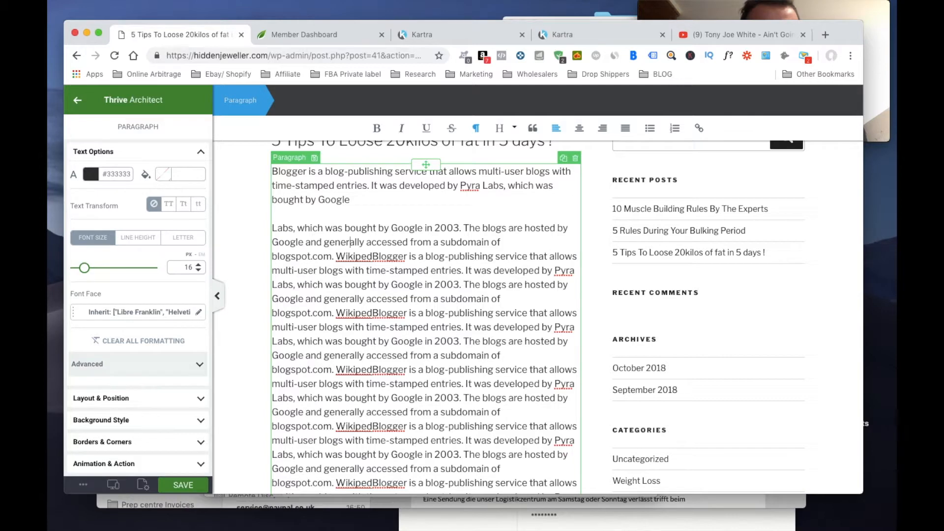
{"action": "key", "text": "Return"}
{"action": "key", "text": "Return"}
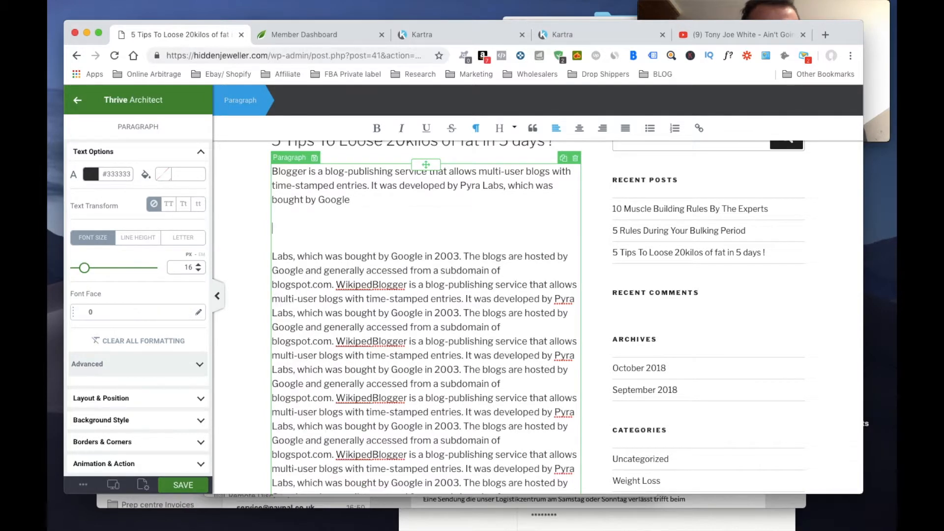
{"action": "left_click", "coordinate": [189, 485]}
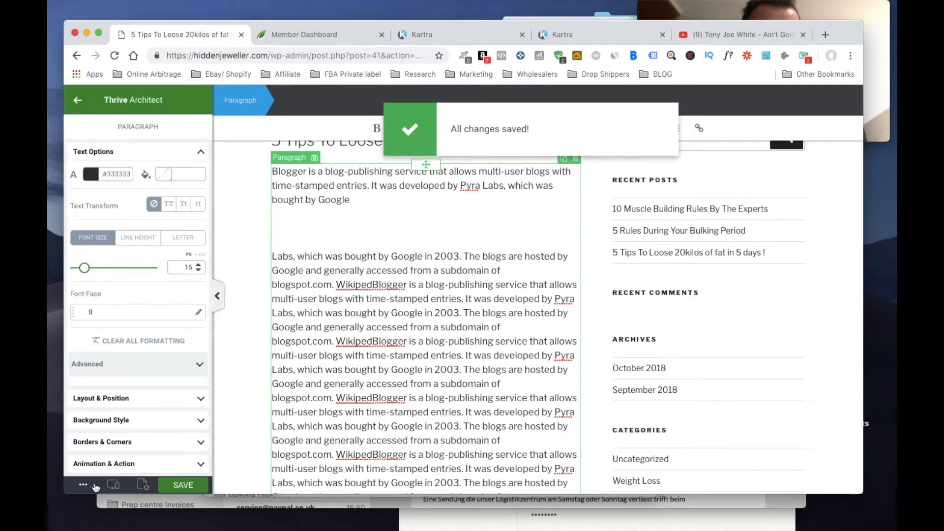
{"action": "left_click", "coordinate": [84, 486]}
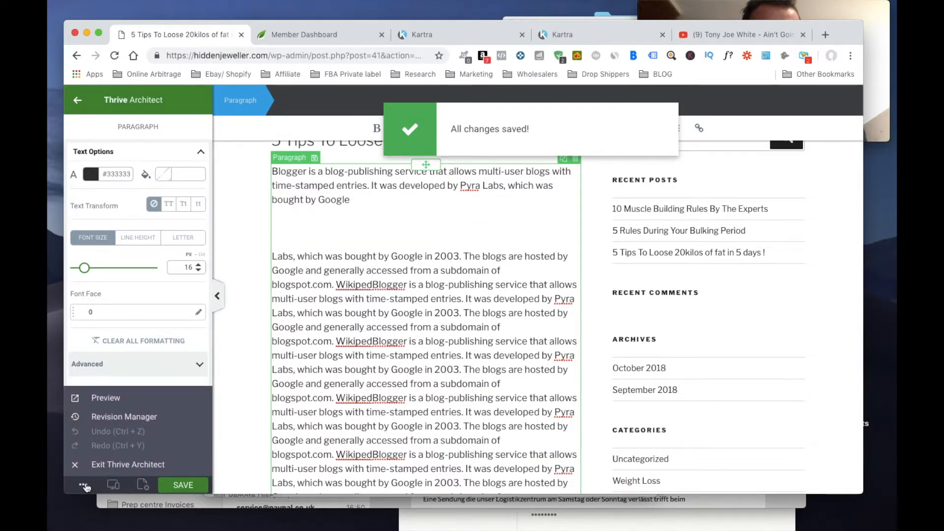
{"action": "left_click", "coordinate": [127, 464]}
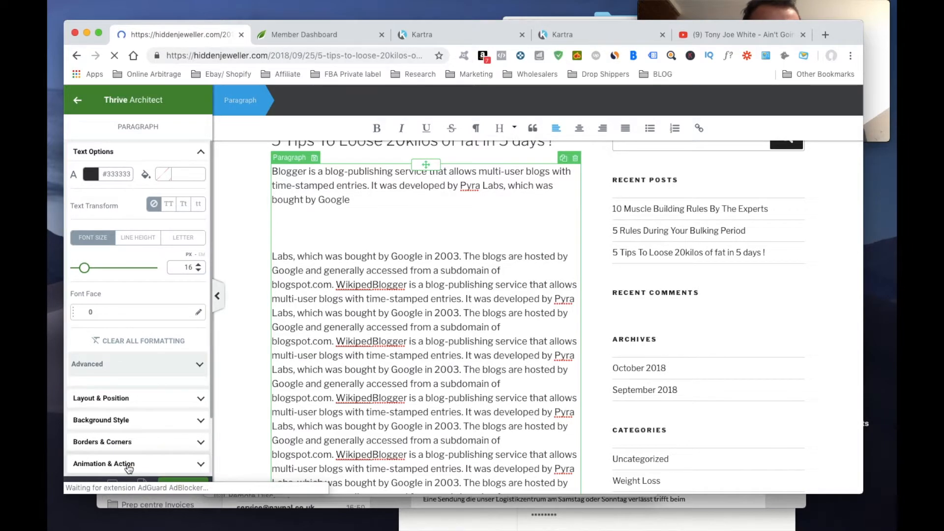
Go from the published post to the site's WordPress admin dashboard.
{"action": "left_click", "coordinate": [867, 76]}
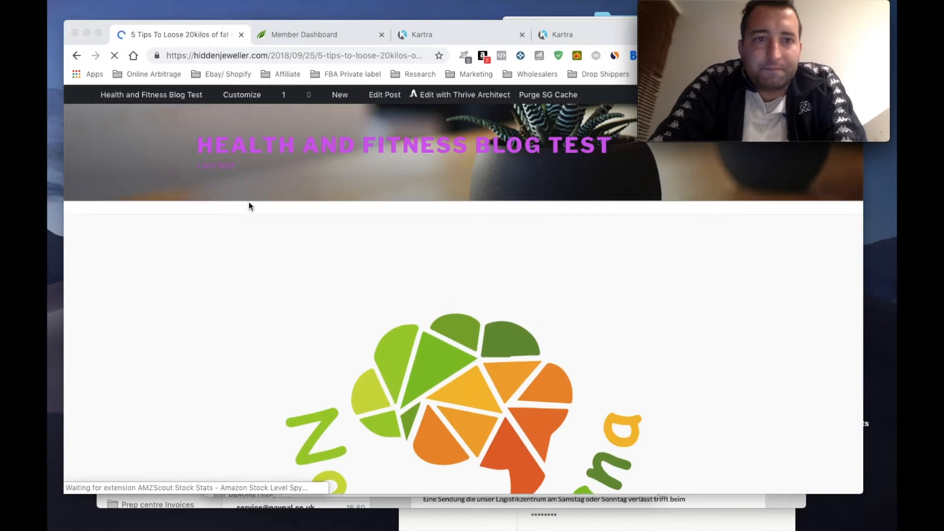
{"action": "left_click", "coordinate": [150, 93]}
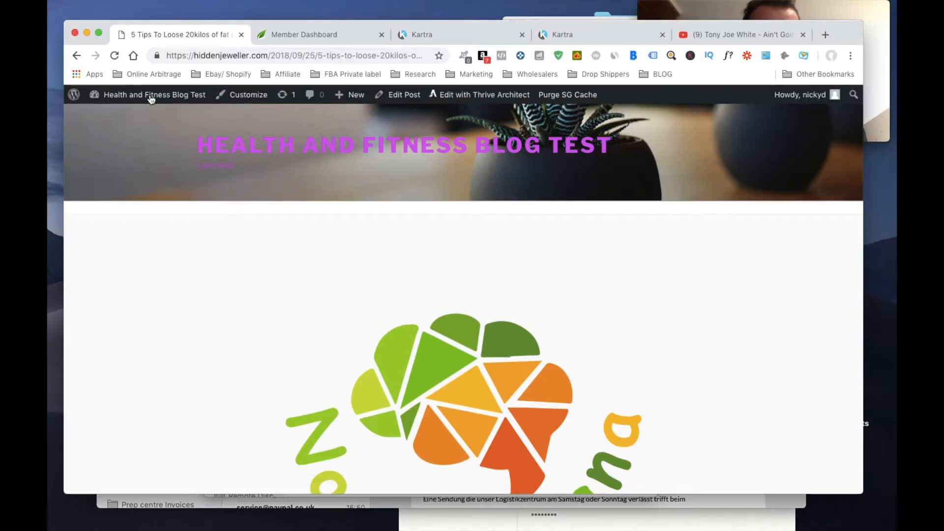
{"action": "left_click", "coordinate": [139, 98]}
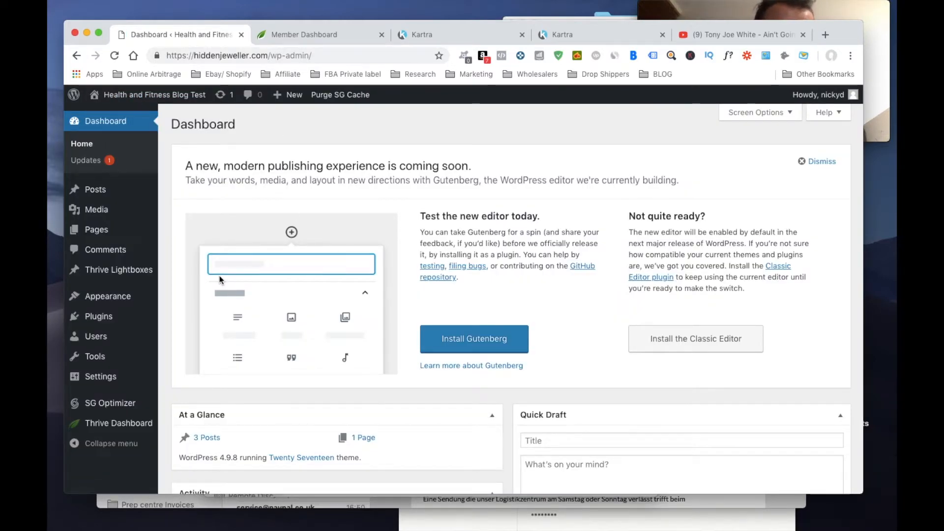
{"action": "mouse_move", "coordinate": [107, 399]}
{"action": "scroll", "coordinate": [108, 400], "scroll_direction": "down", "scroll_amount": 1}
{"action": "scroll", "coordinate": [107, 399], "scroll_direction": "down", "scroll_amount": 2}
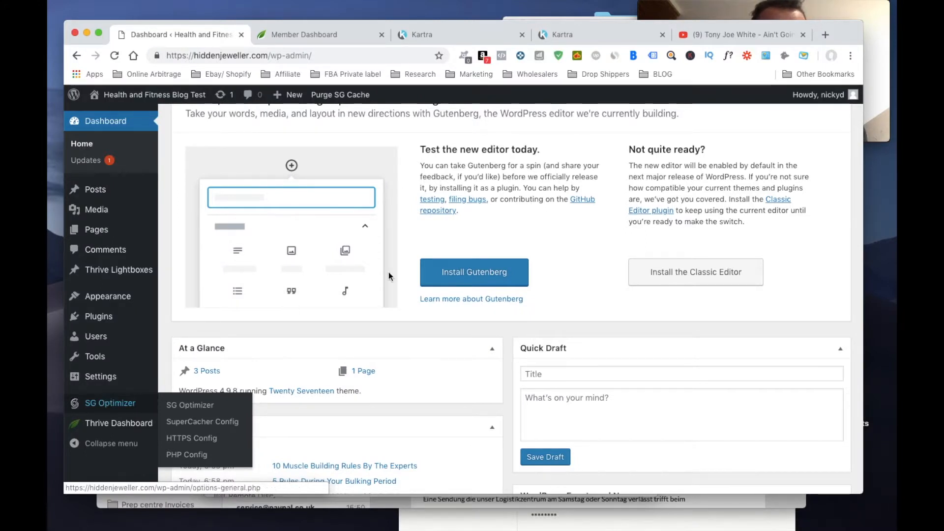
{"action": "left_click", "coordinate": [872, 122]}
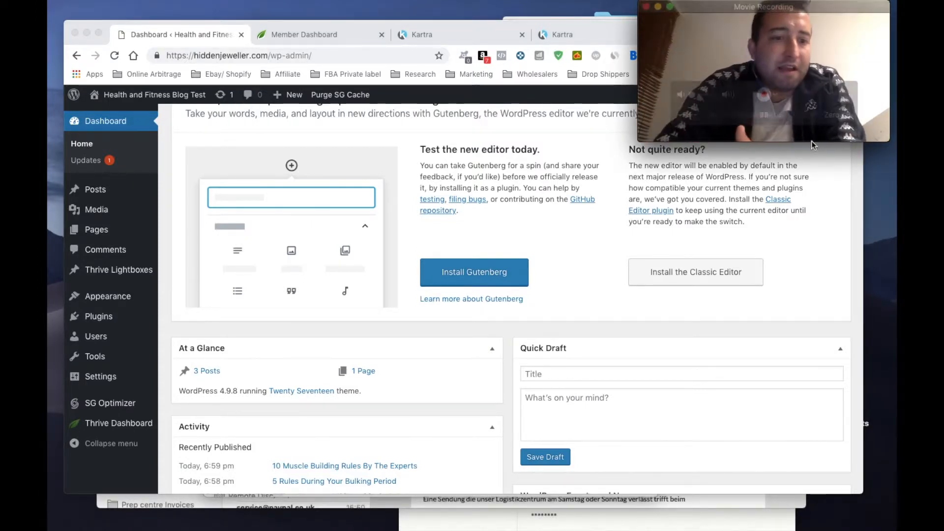
Open Thrive Leads and copy the content lock shortcode of the "10 Rules..." lead shortcode.
{"action": "left_click", "coordinate": [93, 429]}
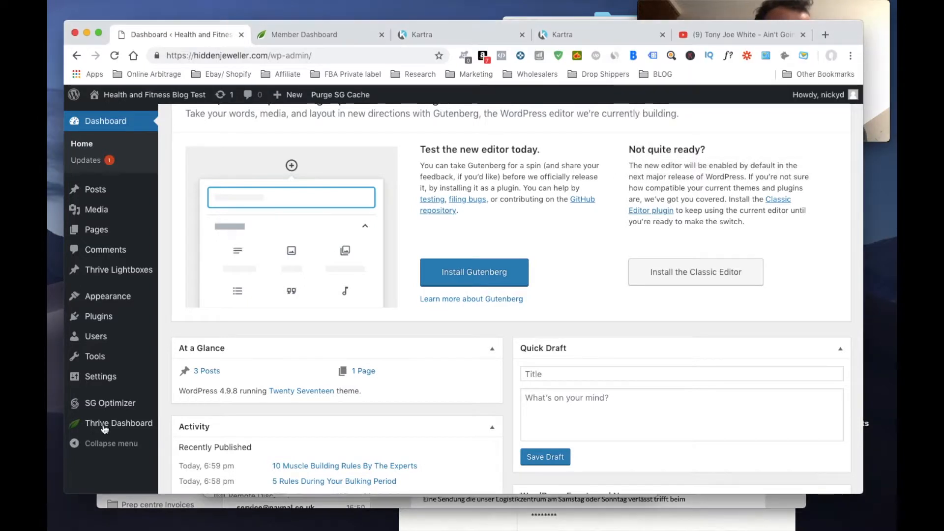
{"action": "mouse_move", "coordinate": [118, 429]}
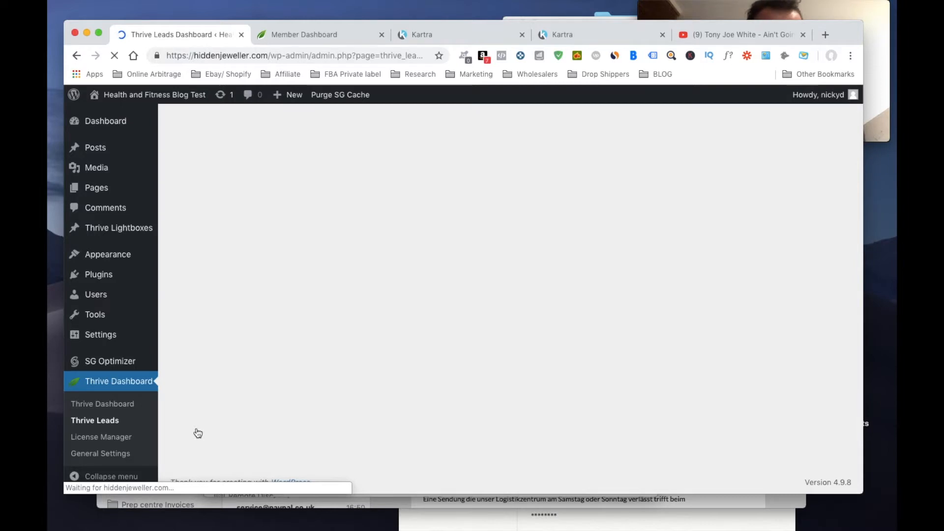
{"action": "scroll", "coordinate": [325, 376], "scroll_direction": "down", "scroll_amount": 5}
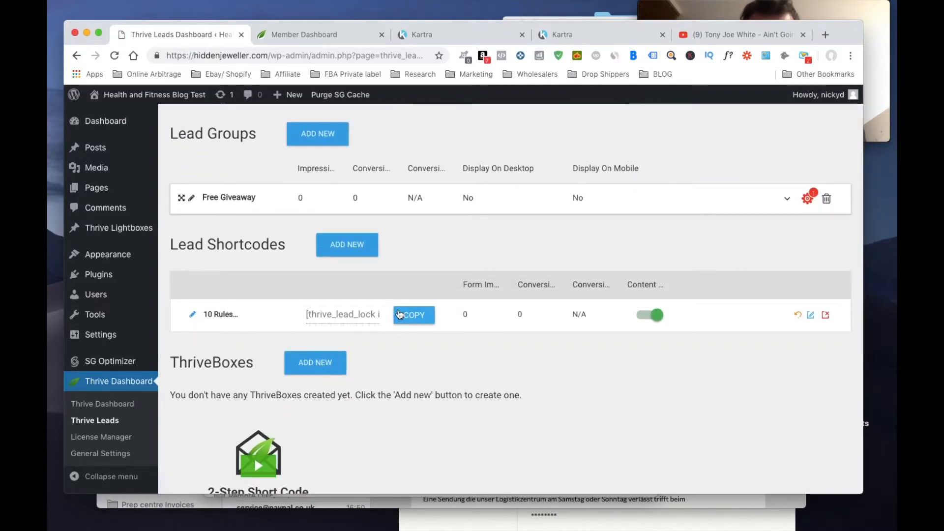
{"action": "left_click", "coordinate": [406, 319]}
{"action": "scroll", "coordinate": [226, 231], "scroll_direction": "up", "scroll_amount": 5}
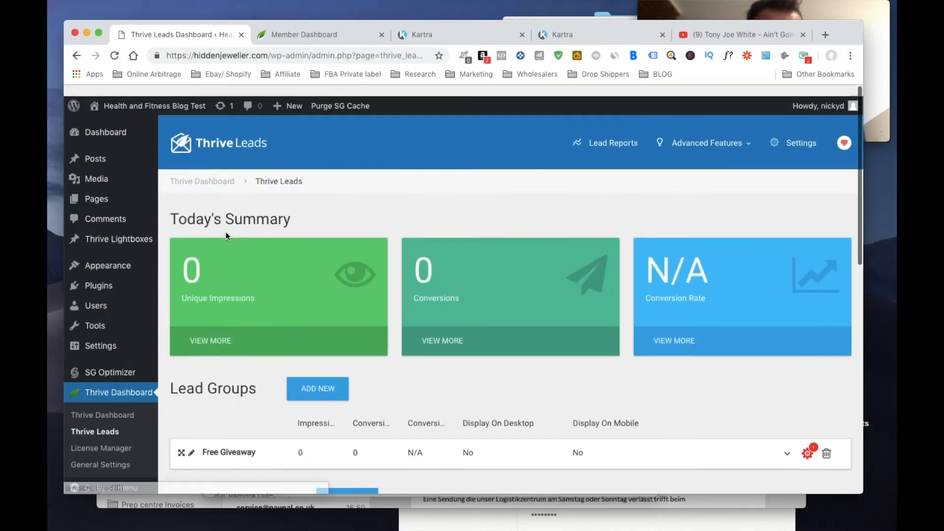
From the list of posts, open "10 Muscle Building Rules By The Experts" for editing with Thrive Architect.
{"action": "left_click", "coordinate": [122, 152]}
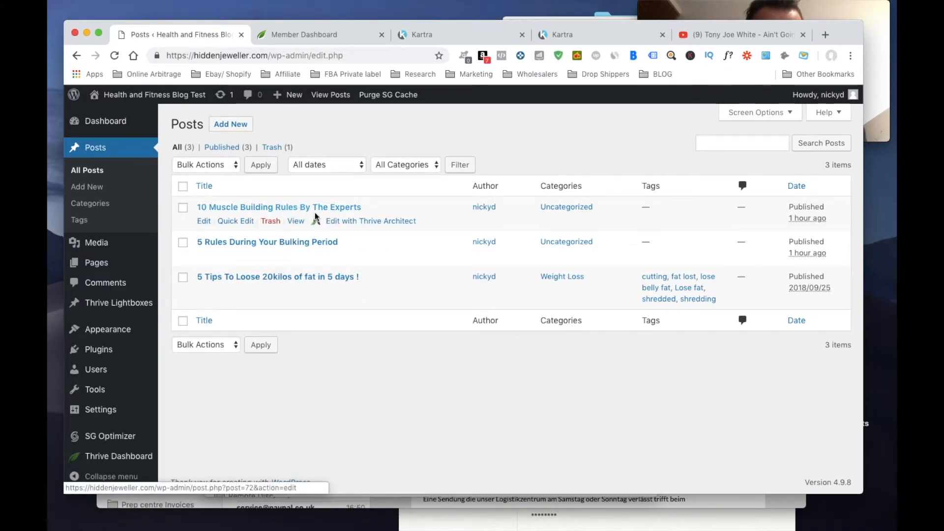
{"action": "left_click", "coordinate": [339, 221]}
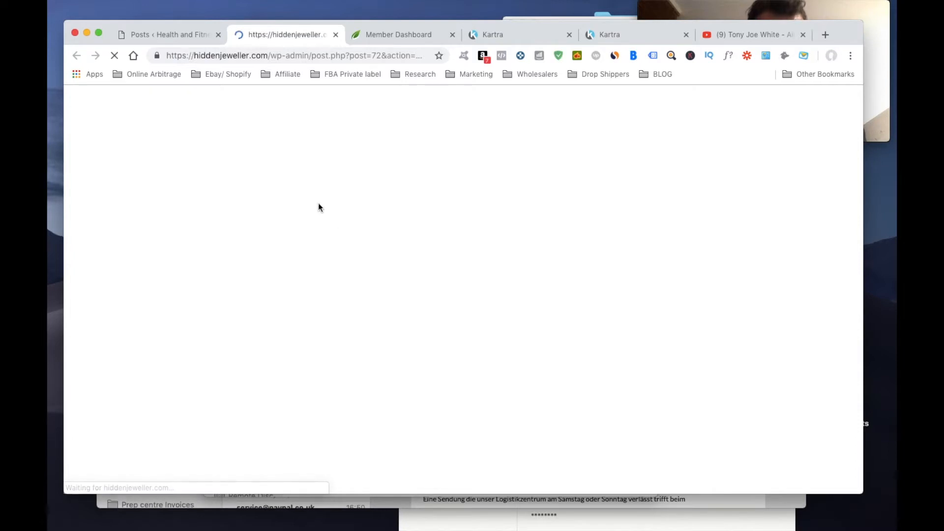
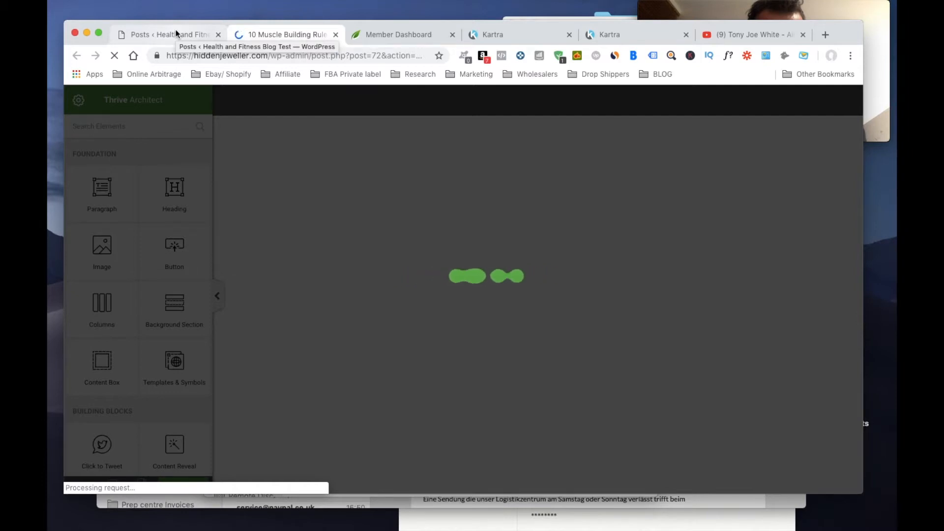
{"action": "left_click", "coordinate": [880, 94]}
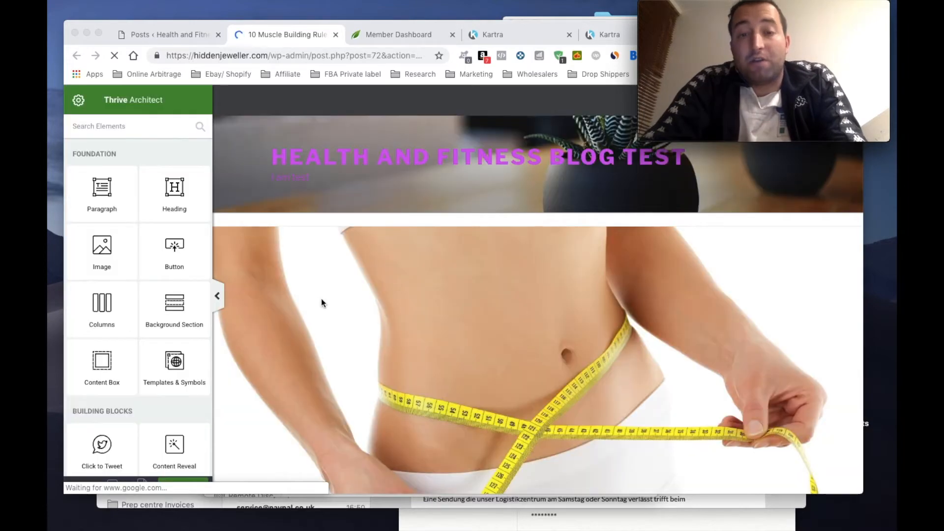
Add a paragraph element below the title "10 Muscle Building Rules By The Experts" with the filler text "asjfnaalknfsjdlsa".
{"action": "scroll", "coordinate": [508, 332], "scroll_direction": "down", "scroll_amount": 5}
{"action": "scroll", "coordinate": [509, 334], "scroll_direction": "down", "scroll_amount": 5}
{"action": "scroll", "coordinate": [508, 333], "scroll_direction": "up", "scroll_amount": 4}
{"action": "left_click", "coordinate": [342, 197]}
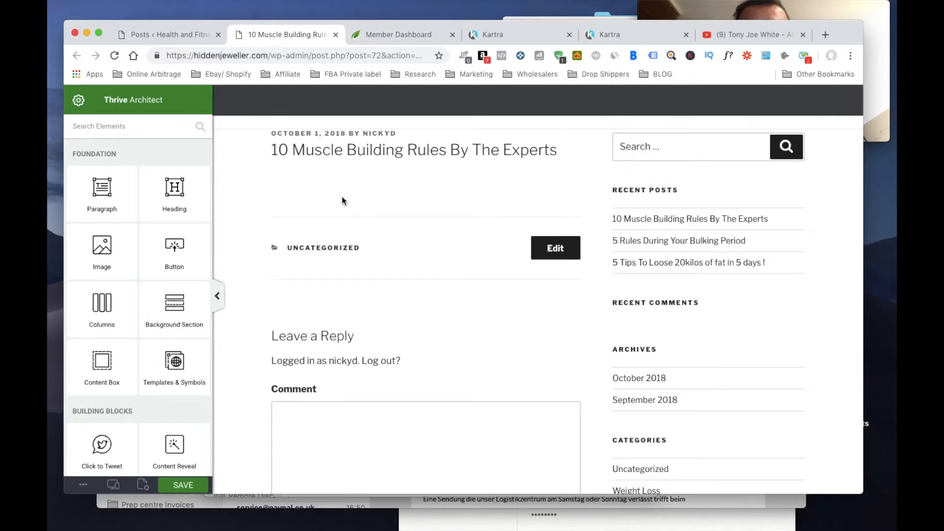
{"action": "scroll", "coordinate": [303, 172], "scroll_direction": "up", "scroll_amount": 3}
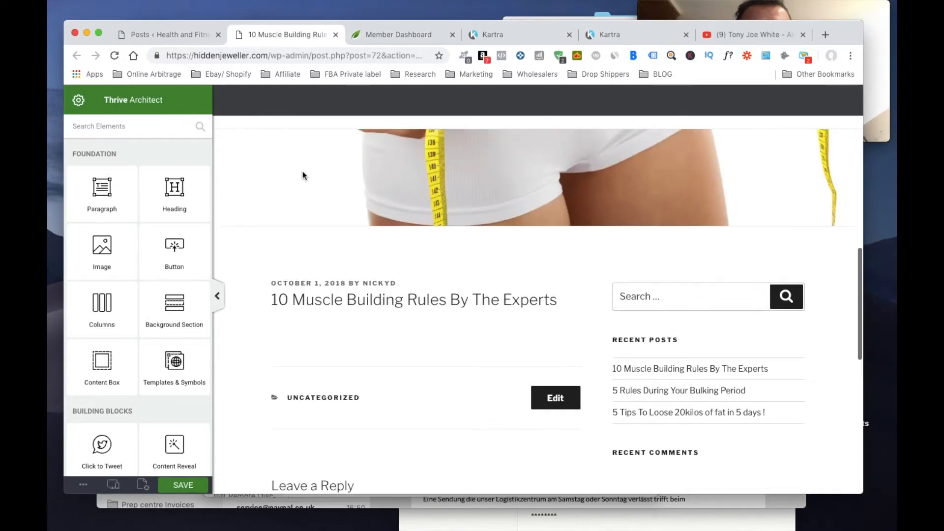
{"action": "left_click_drag", "start_coordinate": [107, 186], "coordinate": [349, 333]}
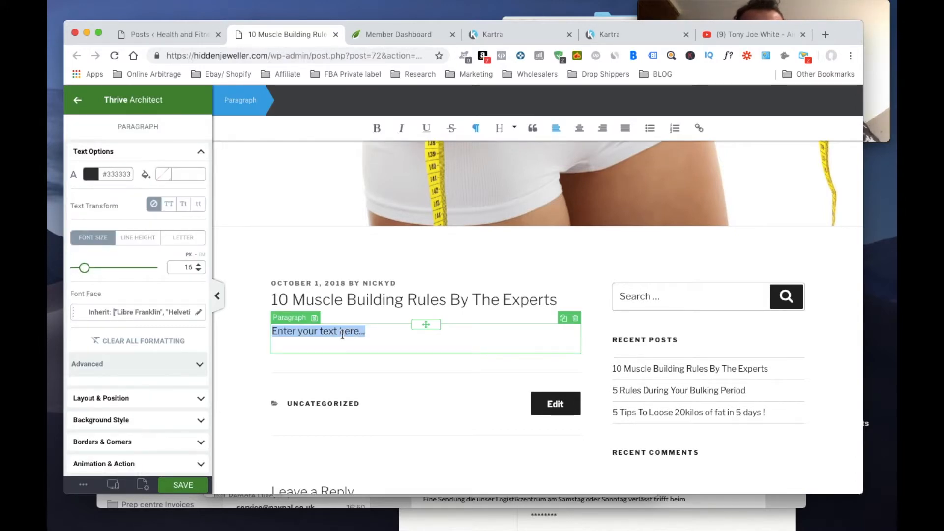
{"action": "type", "text": "asjfnaalknfsjdlsa"}
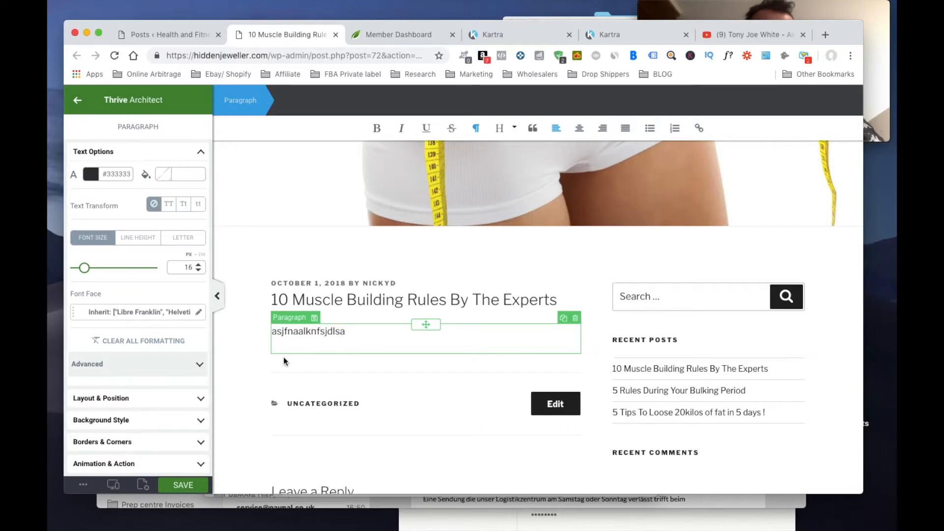
Copy the filler text and paste it repeatedly to fill the paragraph with about twenty lines of continuous text.
{"action": "double_click", "coordinate": [304, 337]}
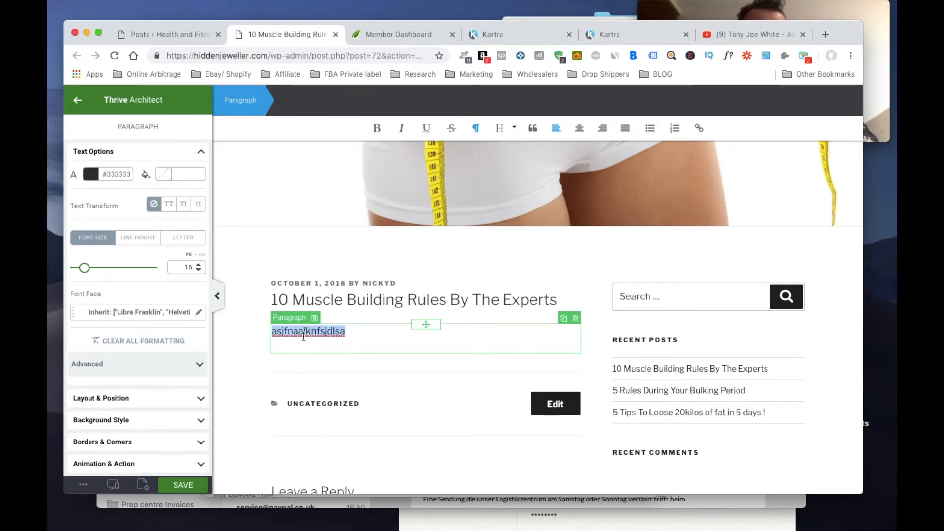
{"action": "left_click", "coordinate": [356, 334]}
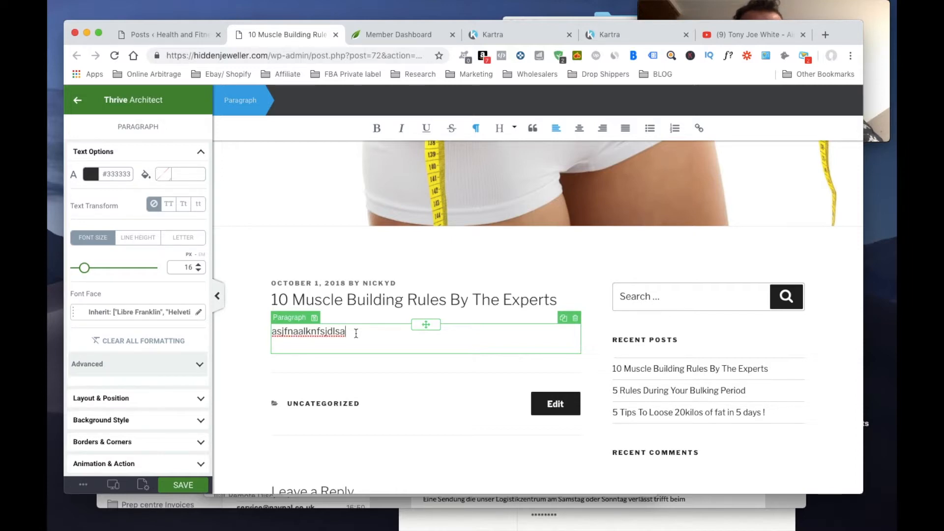
{"action": "key", "text": "ctrl+v"}
{"action": "key", "text": "ctrl+v"}
{"action": "key", "text": "ctrl+v"}
{"action": "key", "text": "ctrl+v"}
{"action": "key", "text": "ctrl+v"}
{"action": "key", "text": "ctrl+v"}
{"action": "key", "text": "ctrl+v"}
{"action": "key", "text": "ctrl+v"}
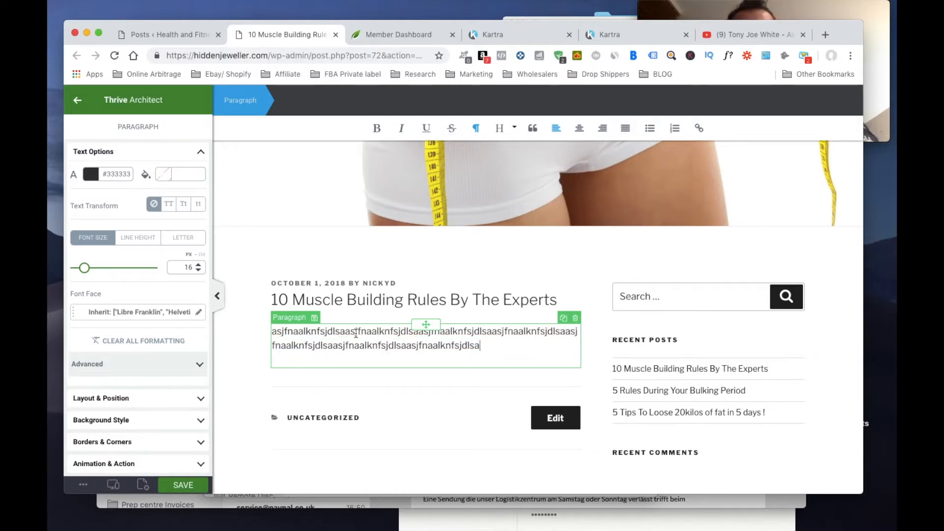
{"action": "key", "text": "ctrl+v"}
{"action": "key", "text": "ctrl+v"}
{"action": "key", "text": "ctrl+v"}
{"action": "key", "text": "ctrl+v"}
{"action": "key", "text": "ctrl+v"}
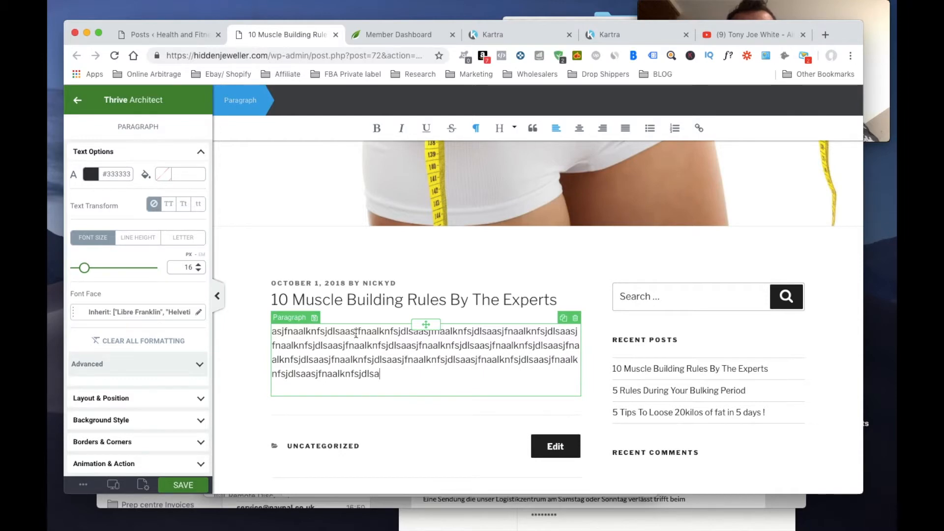
{"action": "key", "text": "ctrl+v"}
{"action": "key", "text": "ctrl+v"}
{"action": "key", "text": "ctrl+v"}
{"action": "key", "text": "ctrl+v"}
{"action": "key", "text": "ctrl+v"}
{"action": "key", "text": "ctrl+v"}
{"action": "key", "text": "ctrl+v"}
{"action": "key", "text": "ctrl+v"}
{"action": "key", "text": "ctrl+v"}
{"action": "key", "text": "ctrl+v"}
{"action": "key", "text": "ctrl+v"}
{"action": "key", "text": "ctrl+v"}
{"action": "key", "text": "ctrl+v"}
{"action": "key", "text": "ctrl+v"}
{"action": "key", "text": "ctrl+v"}
{"action": "key", "text": "ctrl+v"}
{"action": "key", "text": "ctrl+v"}
{"action": "key", "text": "ctrl+v"}
{"action": "key", "text": "ctrl+v"}
{"action": "key", "text": "ctrl+v"}
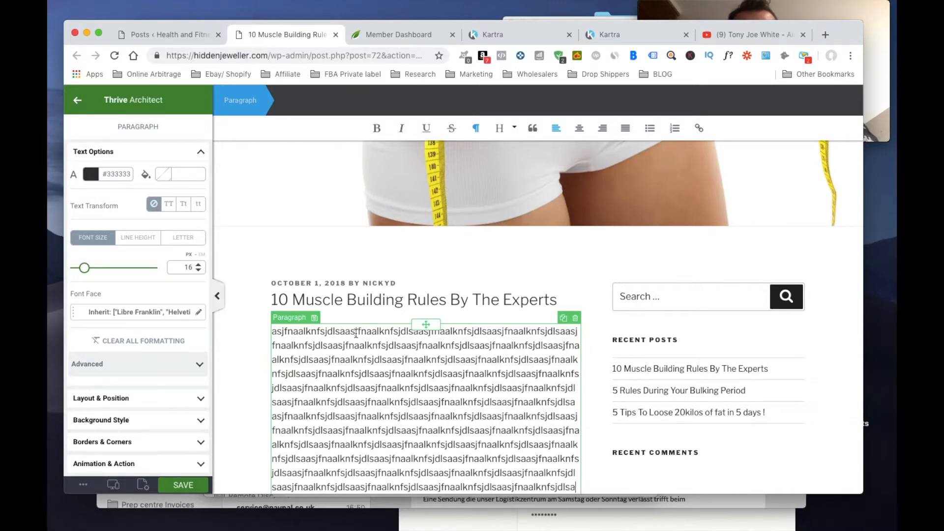
In the WordPress admin, open the Thrive Leads dashboard and copy the content lock shortcode of "10 Rules...".
{"action": "left_click", "coordinate": [150, 36]}
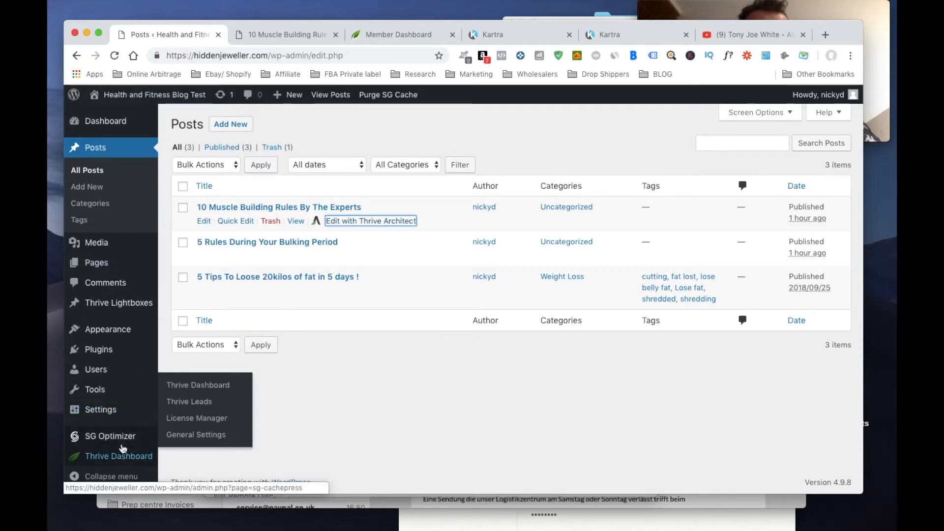
{"action": "left_click", "coordinate": [123, 456]}
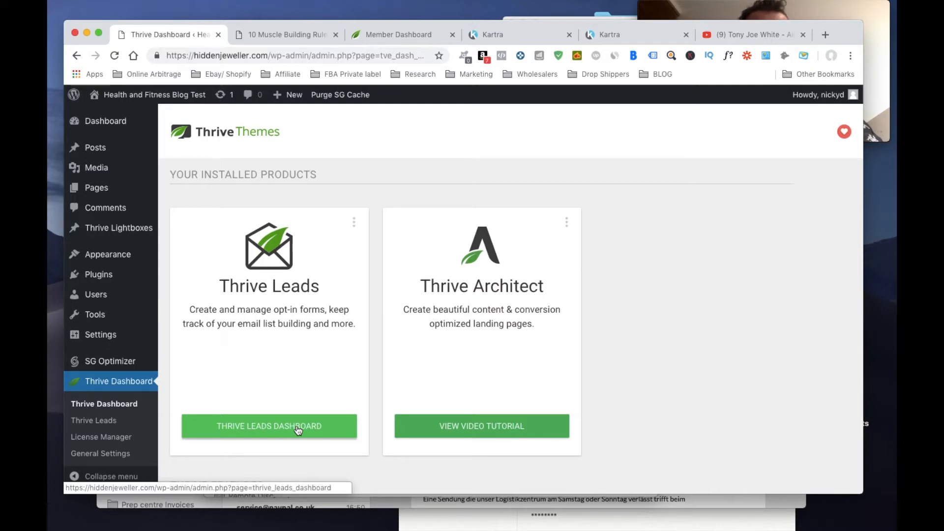
{"action": "left_click", "coordinate": [296, 426]}
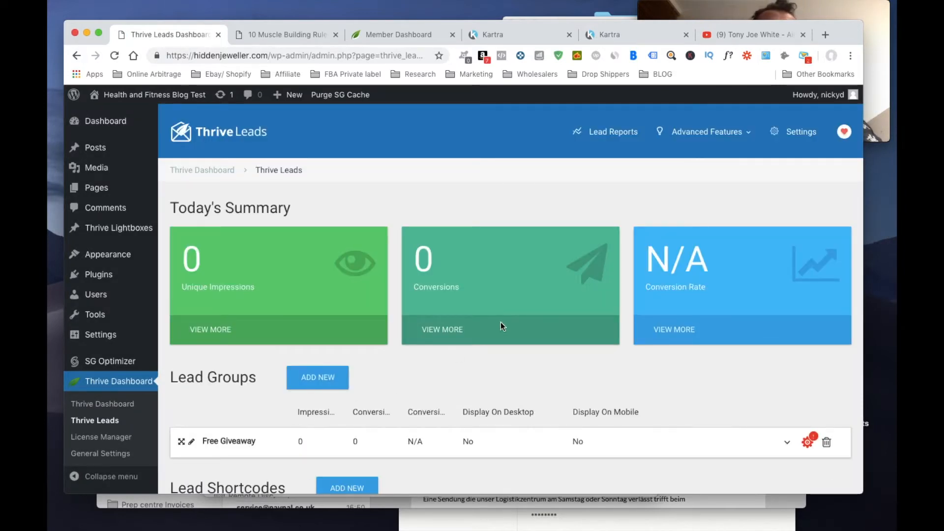
{"action": "scroll", "coordinate": [413, 341], "scroll_direction": "down", "scroll_amount": 3}
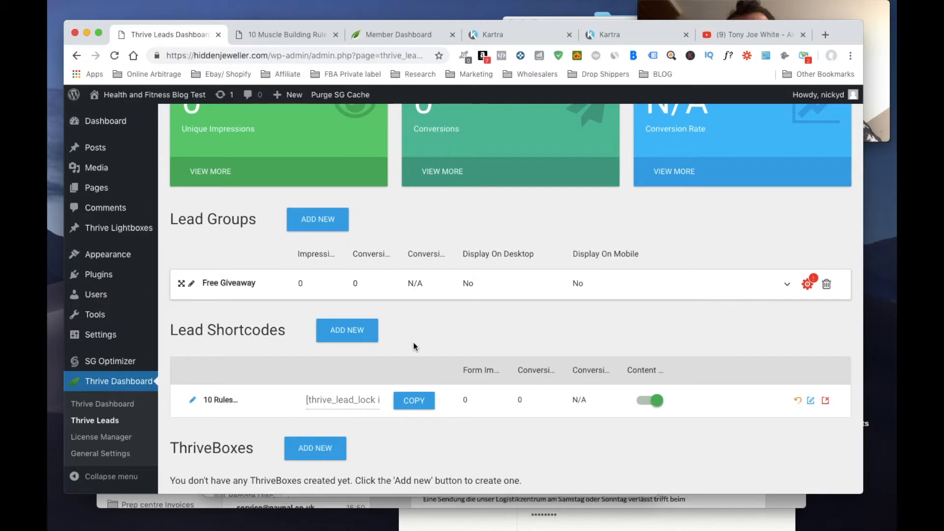
{"action": "left_click", "coordinate": [414, 400]}
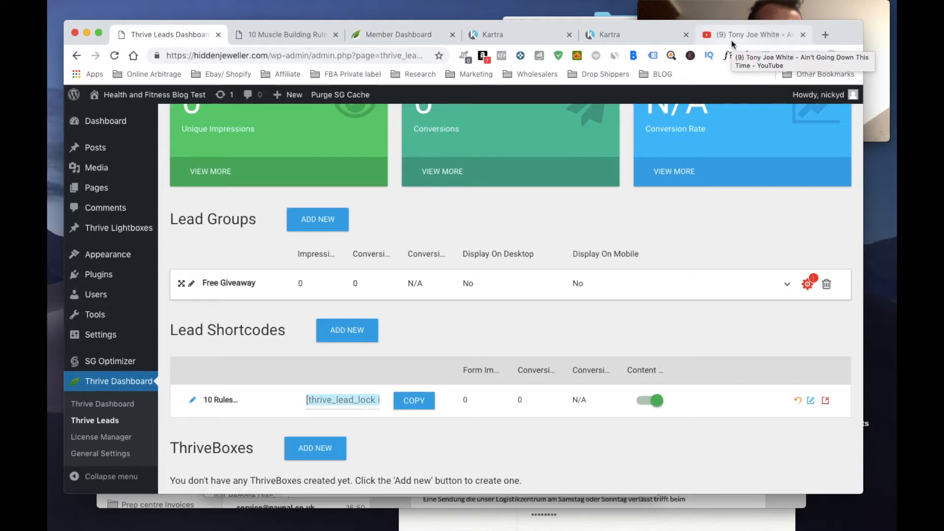
Back in the post editor, split the filler text with blank lines after its second and fourth lines.
{"action": "left_click", "coordinate": [314, 35]}
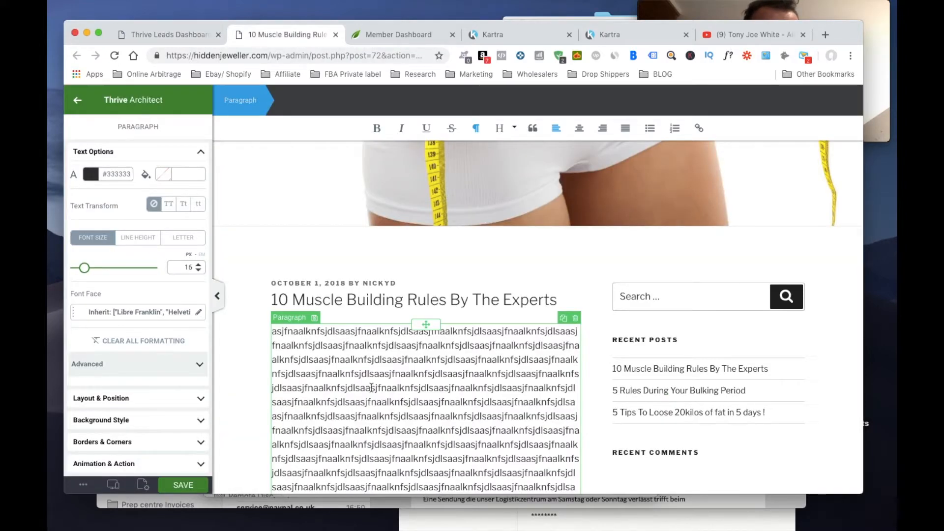
{"action": "left_click", "coordinate": [579, 375]}
{"action": "key", "text": "Return"}
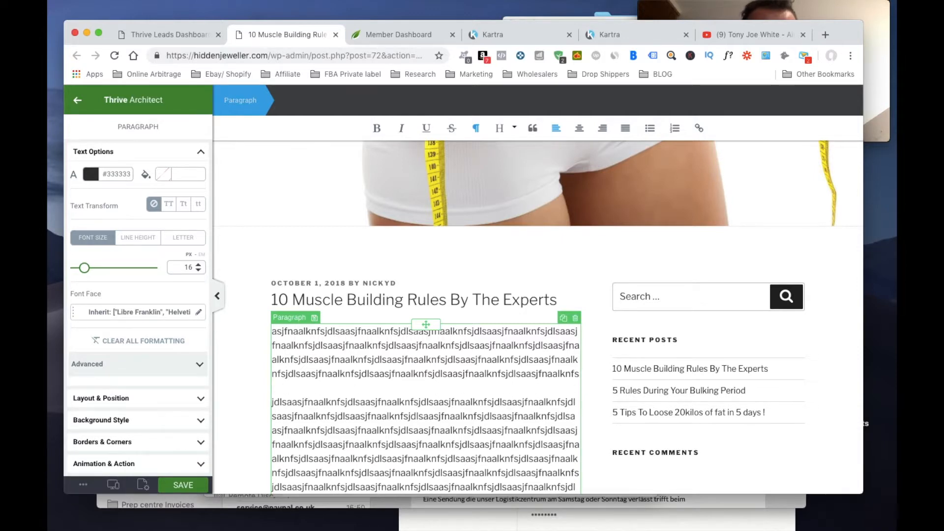
{"action": "key", "text": "Return"}
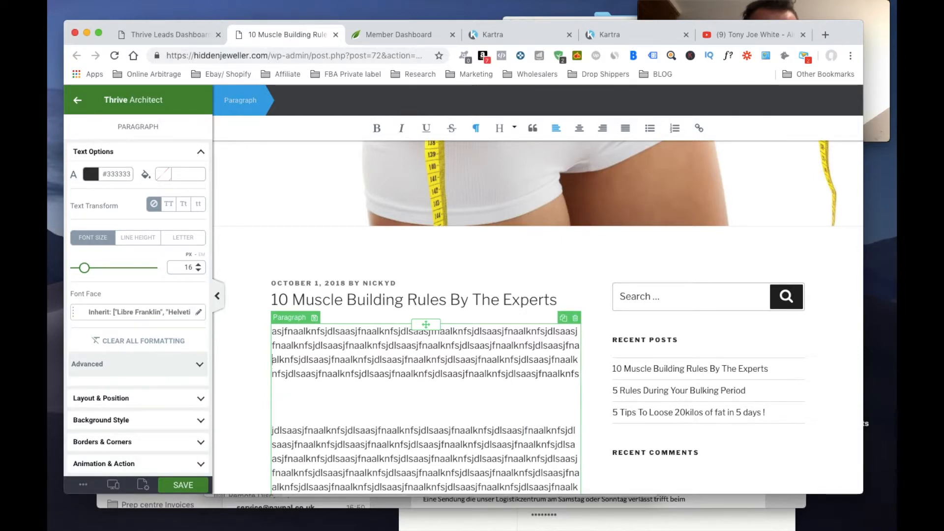
{"action": "key", "text": "Return"}
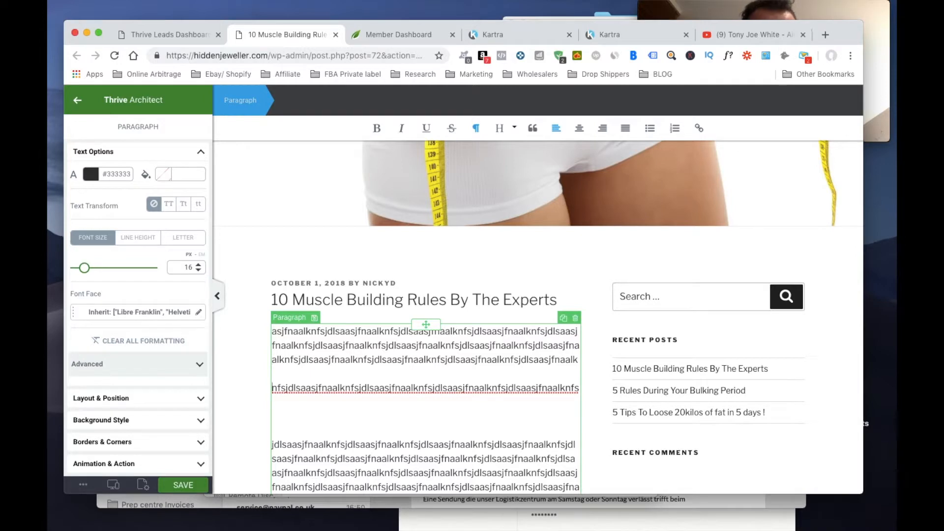
{"action": "key", "text": "Return"}
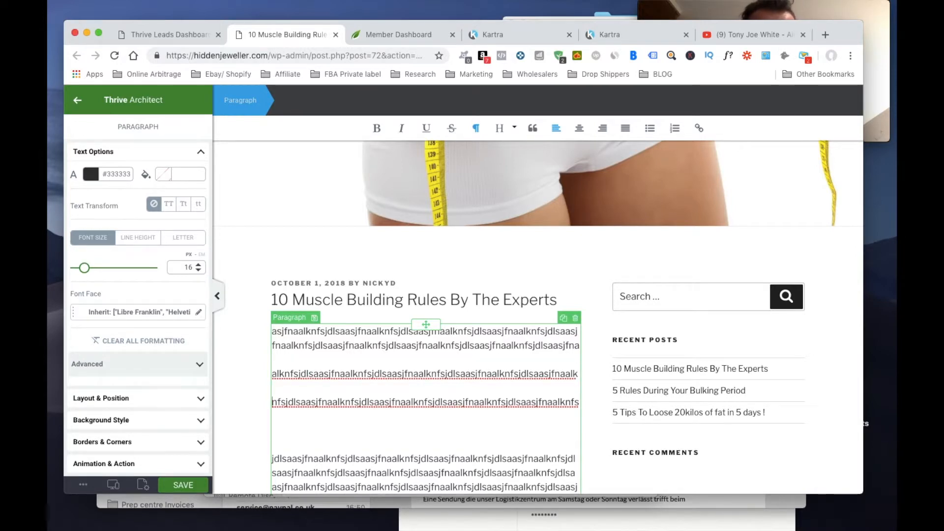
{"action": "key", "text": "BackSpace"}
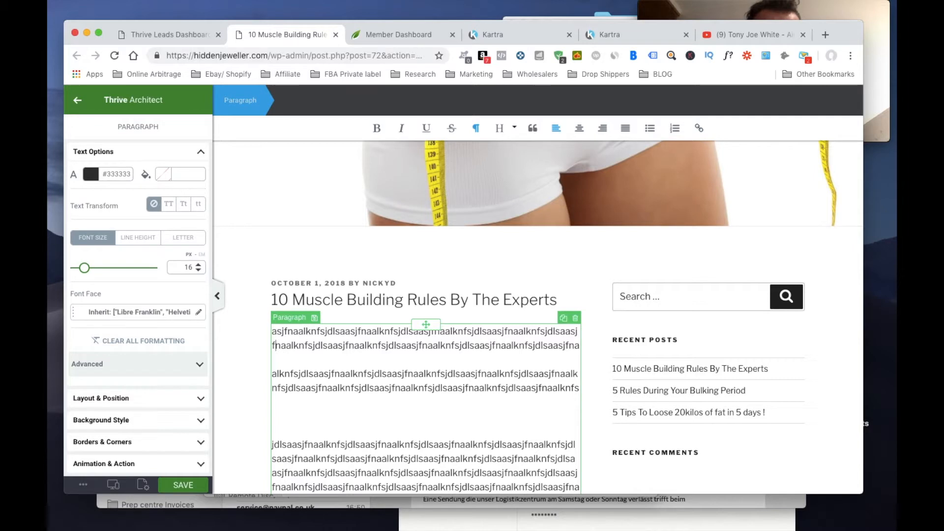
Insert the shortcode [thrive_lead_lock id='81']Hidden Content[/thrive_lead_lock] on its own line below the first two lines of filler text.
{"action": "key", "text": "Return"}
{"action": "key", "text": "BackSpace"}
{"action": "key", "text": "Return"}
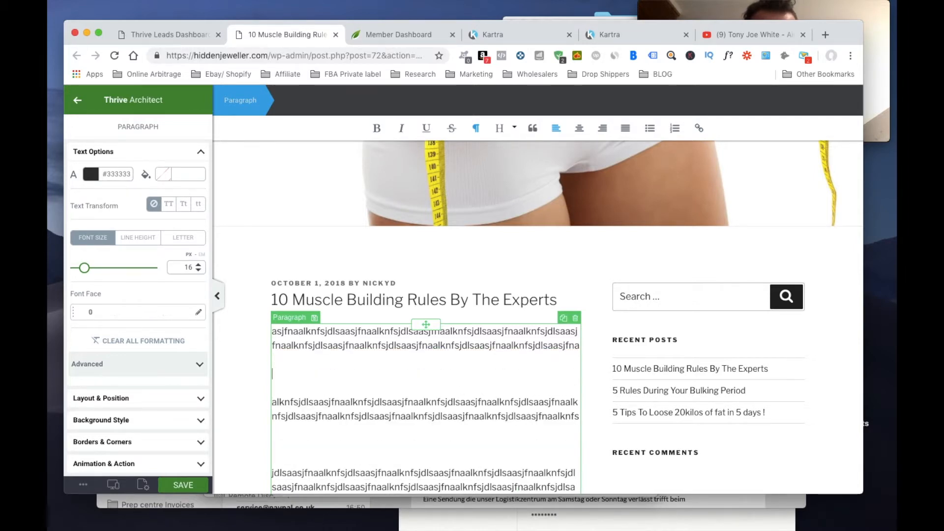
{"action": "type", "text": "[thrive_lead_lock id='81']Hidden Content[/thrive_lead_lock]"}
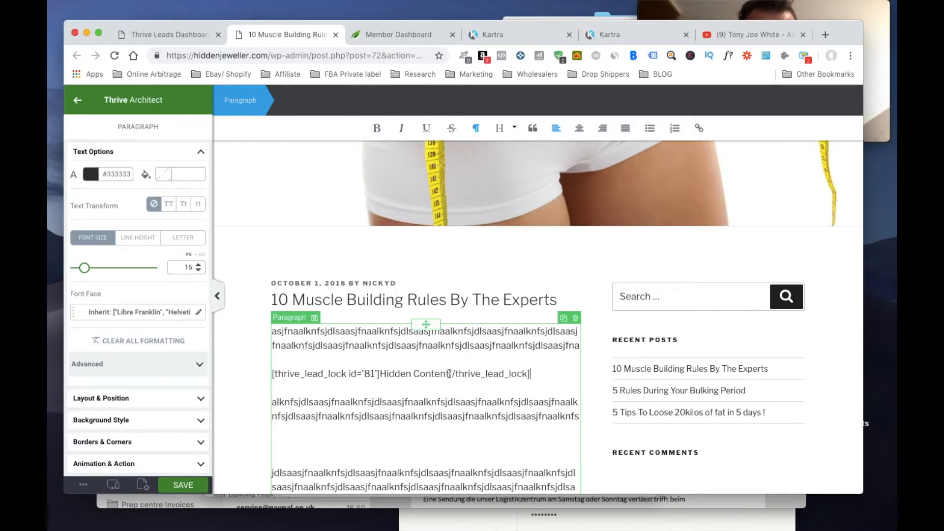
Place the closing [/thrive_lead_lock] tag below the two-line middle block and remove "Hidden Content[/thrive_lead_lock]" from the opening shortcode line.
{"action": "left_click_drag", "start_coordinate": [449, 374], "coordinate": [519, 384]}
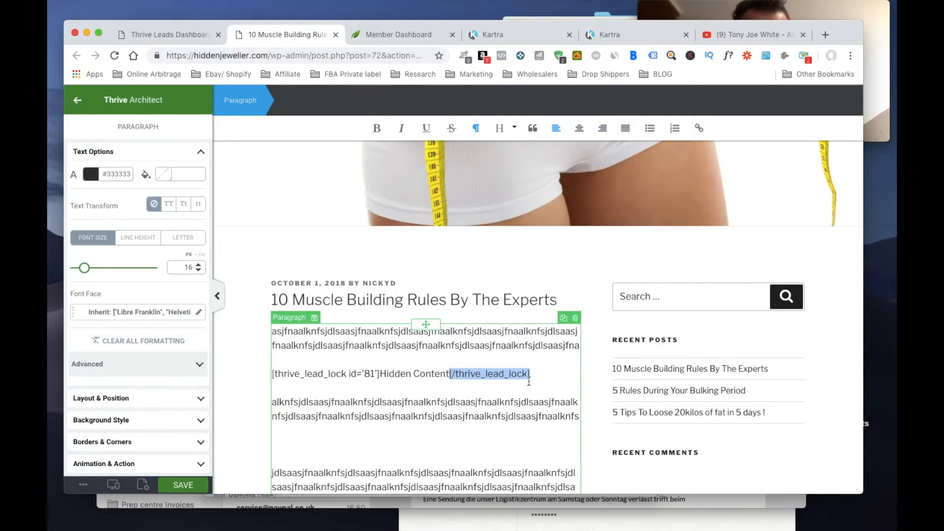
{"action": "scroll", "coordinate": [472, 374], "scroll_direction": "down", "scroll_amount": 2}
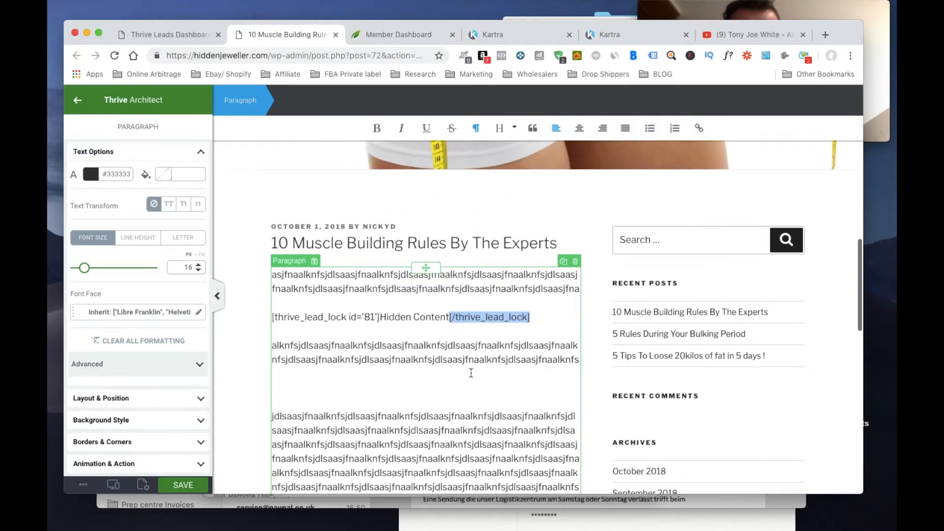
{"action": "key", "text": "super+c"}
{"action": "left_click", "coordinate": [289, 391]}
{"action": "key", "text": "super+v"}
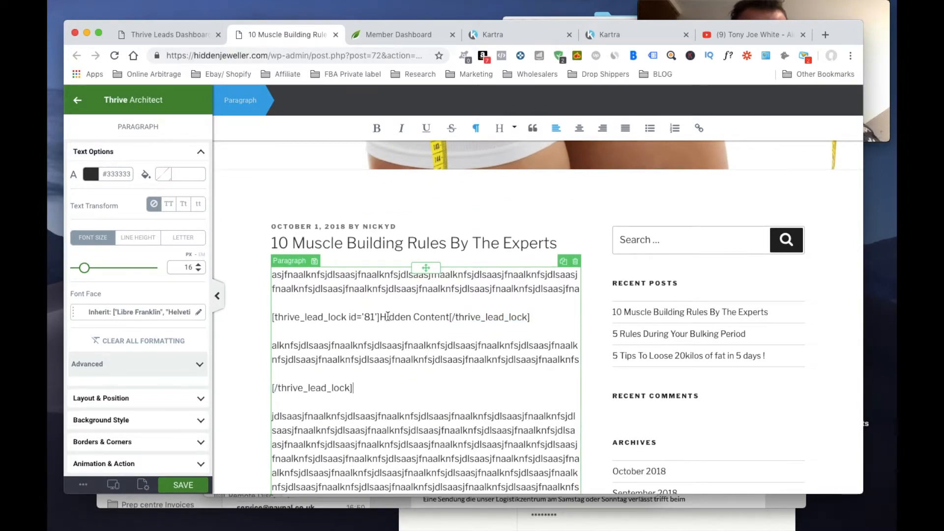
{"action": "left_click_drag", "start_coordinate": [379, 316], "coordinate": [547, 322]}
{"action": "key", "text": "BackSpace"}
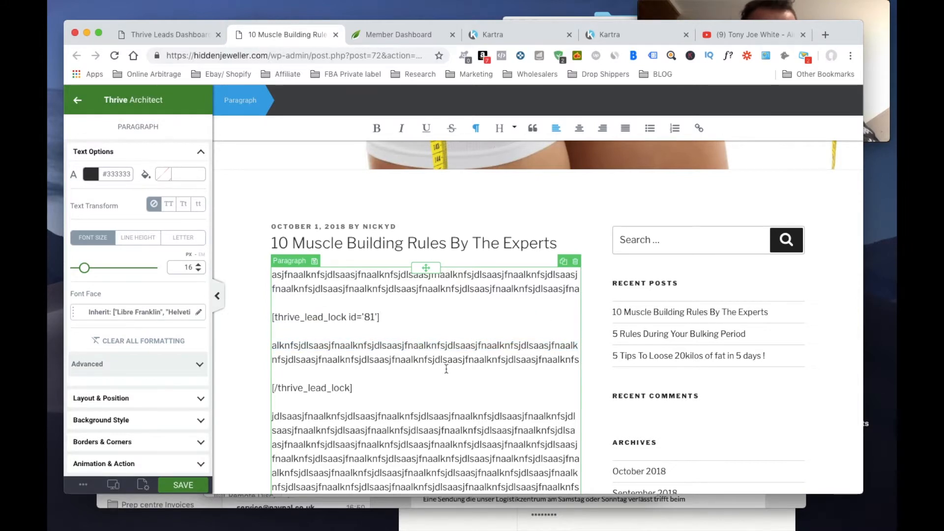
Save the post and preview it to check how the locked text and the opt-in form display.
{"action": "scroll", "coordinate": [443, 361], "scroll_direction": "down", "scroll_amount": 8}
{"action": "scroll", "coordinate": [446, 369], "scroll_direction": "up", "scroll_amount": 4}
{"action": "scroll", "coordinate": [446, 369], "scroll_direction": "up", "scroll_amount": 1}
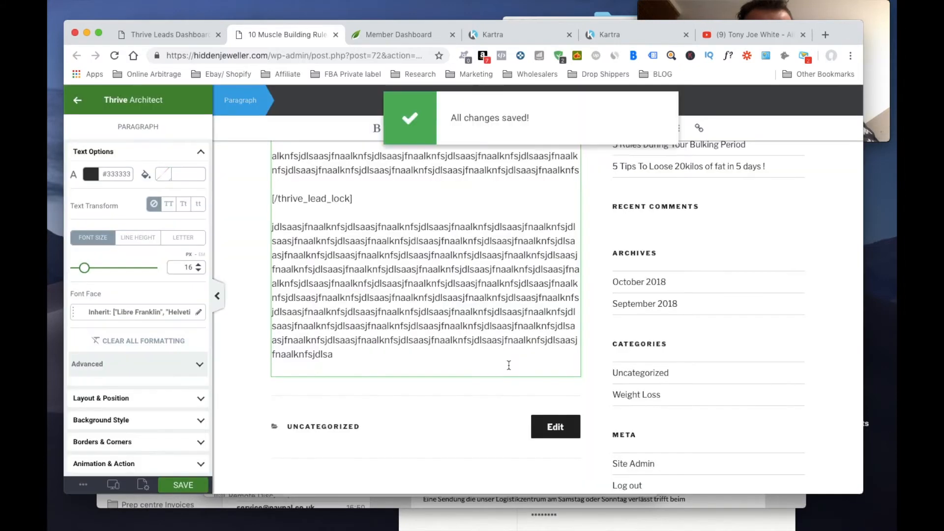
{"action": "left_click", "coordinate": [83, 485]}
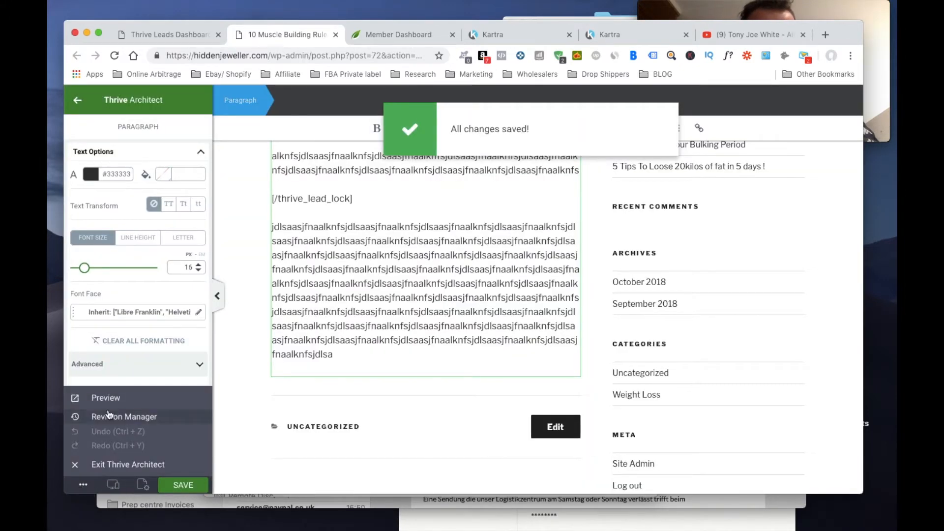
{"action": "left_click", "coordinate": [101, 399]}
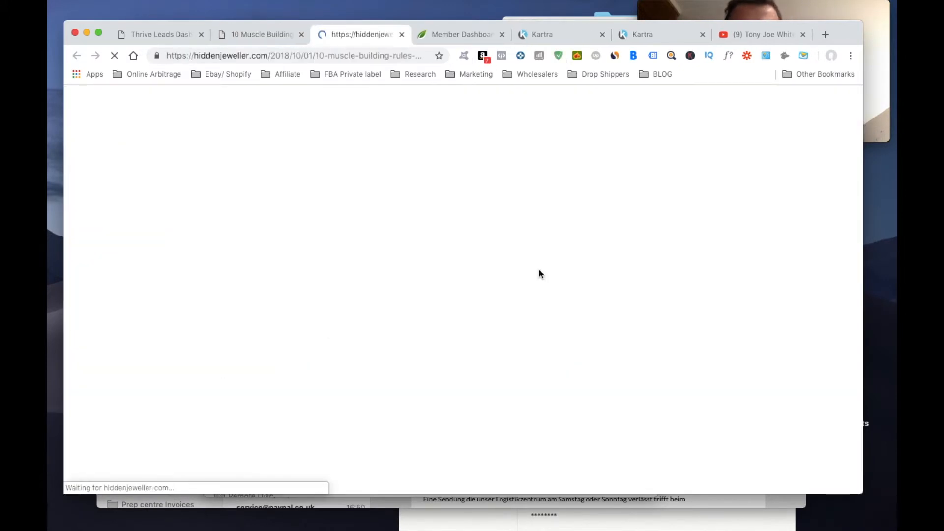
{"action": "scroll", "coordinate": [539, 274], "scroll_direction": "down", "scroll_amount": 3}
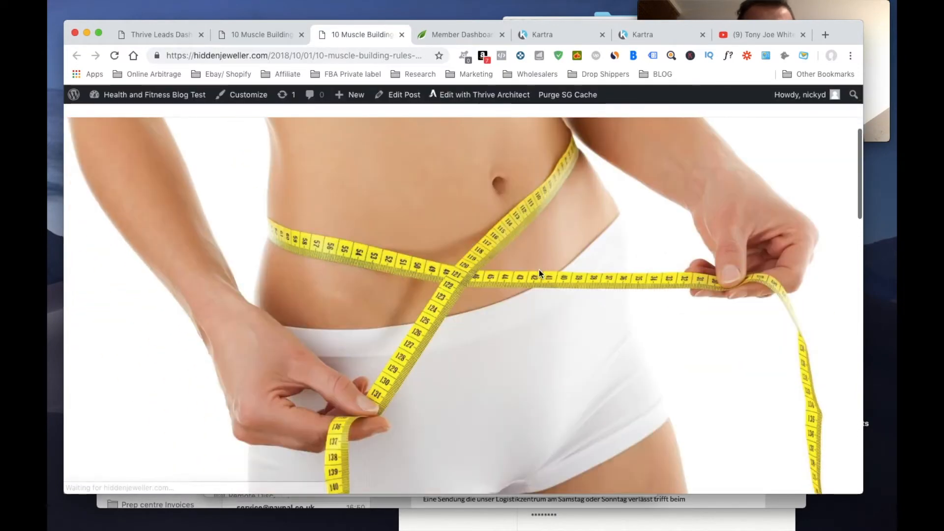
{"action": "scroll", "coordinate": [539, 274], "scroll_direction": "down", "scroll_amount": 10}
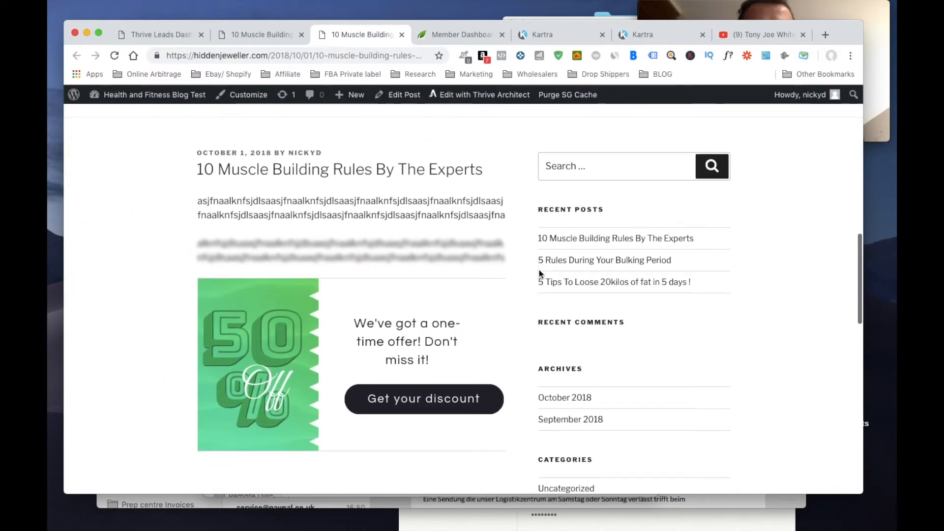
{"action": "scroll", "coordinate": [539, 269], "scroll_direction": "up", "scroll_amount": 2}
{"action": "scroll", "coordinate": [538, 270], "scroll_direction": "down", "scroll_amount": 10}
{"action": "scroll", "coordinate": [540, 270], "scroll_direction": "up", "scroll_amount": 5}
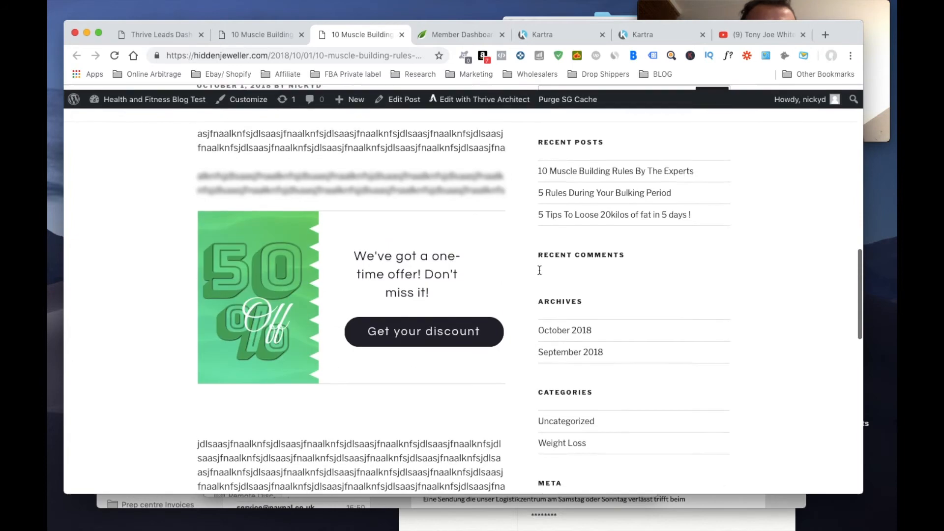
{"action": "scroll", "coordinate": [539, 270], "scroll_direction": "up", "scroll_amount": 2}
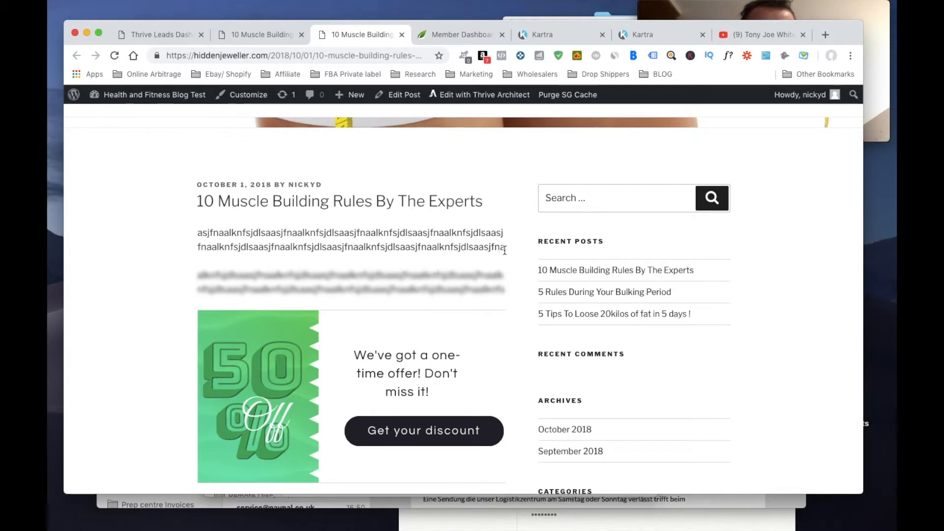
Return to the post editor and add "...." at the end of the locked text, before the closing shortcode tag.
{"action": "left_click", "coordinate": [241, 35]}
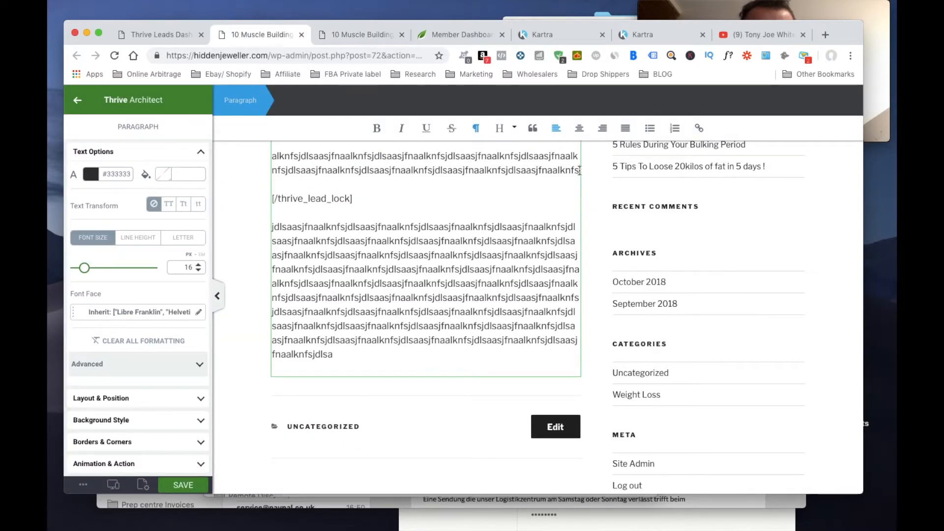
{"action": "type", "text": "...."}
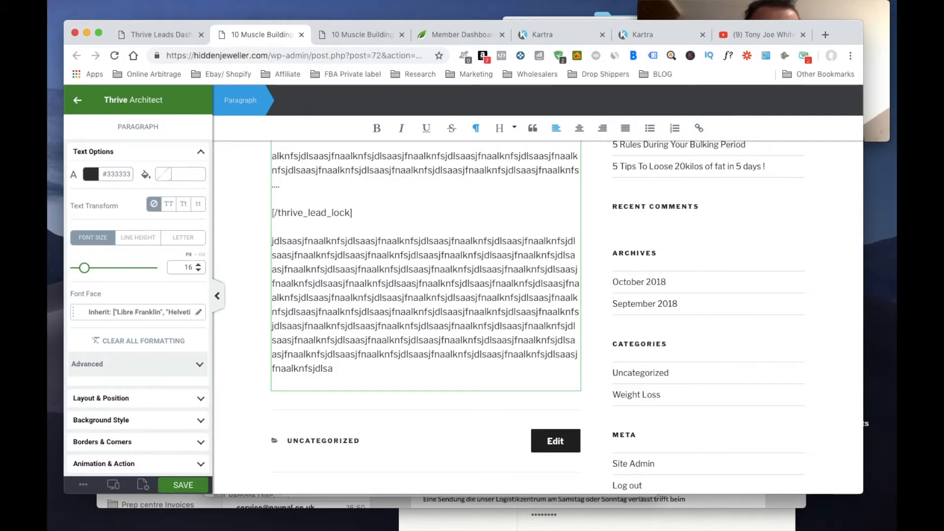
Review the locked section in the published post, then open the discount offer's email sign-up pop-up and close it.
{"action": "left_click", "coordinate": [362, 31]}
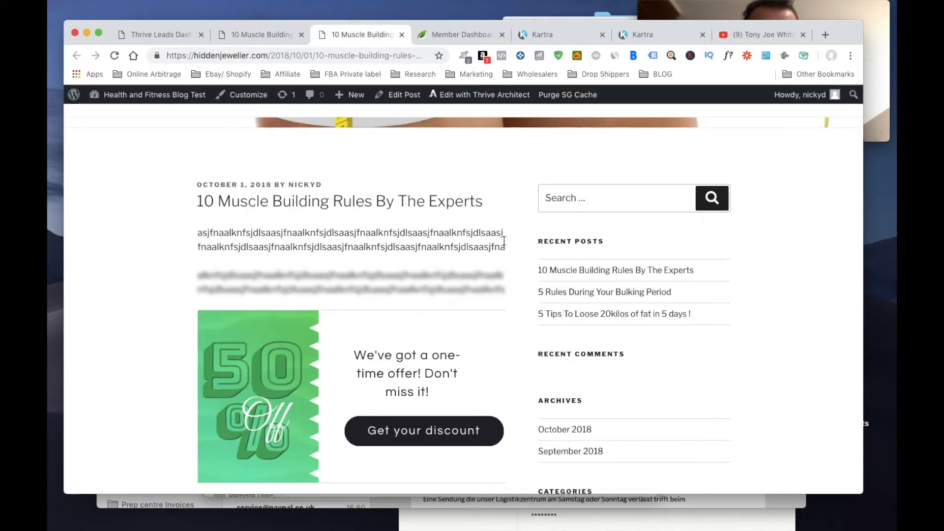
{"action": "scroll", "coordinate": [322, 293], "scroll_direction": "down", "scroll_amount": 5}
{"action": "scroll", "coordinate": [323, 297], "scroll_direction": "up", "scroll_amount": 3}
{"action": "scroll", "coordinate": [323, 297], "scroll_direction": "down", "scroll_amount": 3}
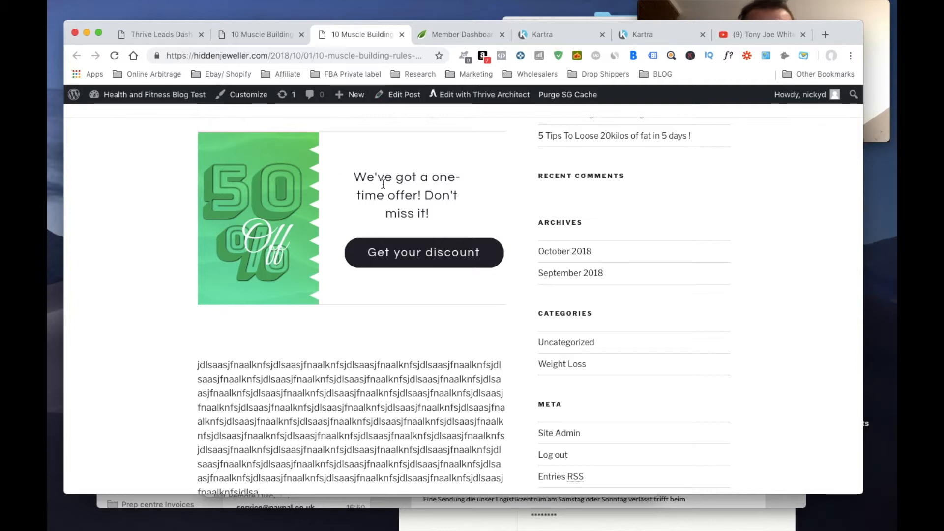
{"action": "left_click", "coordinate": [430, 254]}
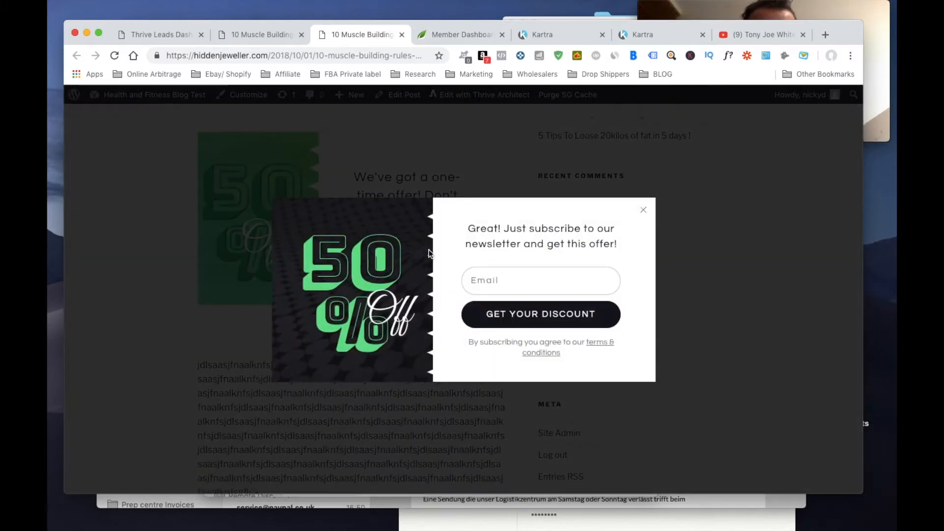
{"action": "left_click", "coordinate": [510, 278]}
{"action": "left_click", "coordinate": [644, 211]}
{"action": "scroll", "coordinate": [422, 274], "scroll_direction": "down", "scroll_amount": 4}
{"action": "scroll", "coordinate": [423, 274], "scroll_direction": "down", "scroll_amount": 3}
{"action": "scroll", "coordinate": [422, 274], "scroll_direction": "up", "scroll_amount": 15}
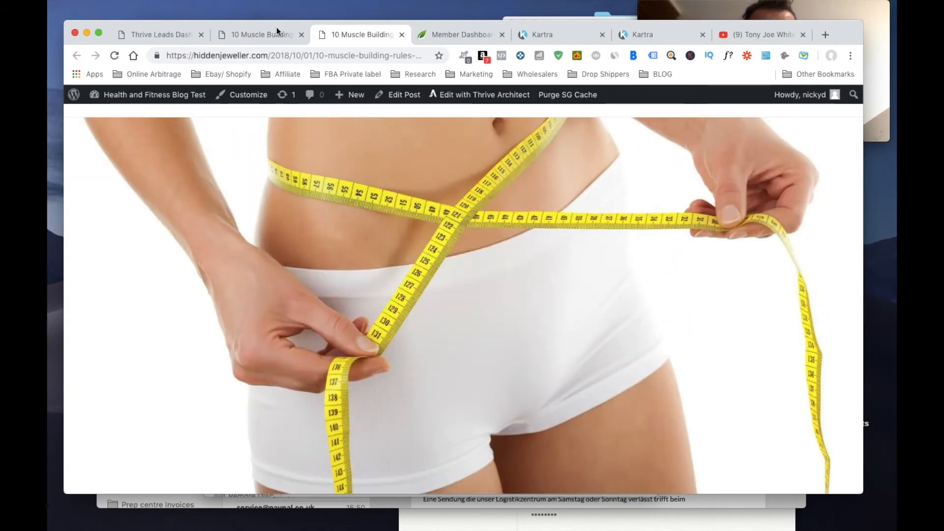
Return to the post editor, save the post with its latest changes and preview it.
{"action": "left_click", "coordinate": [268, 28]}
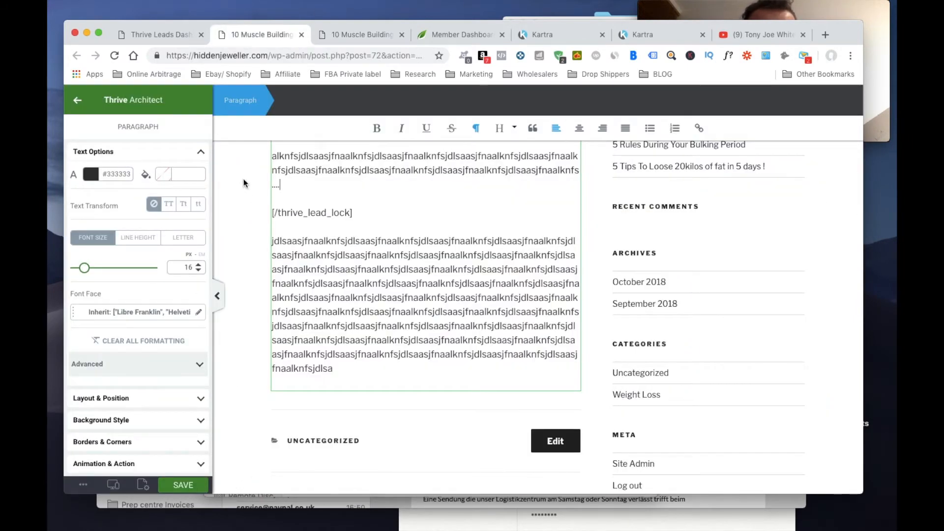
{"action": "left_click", "coordinate": [187, 483]}
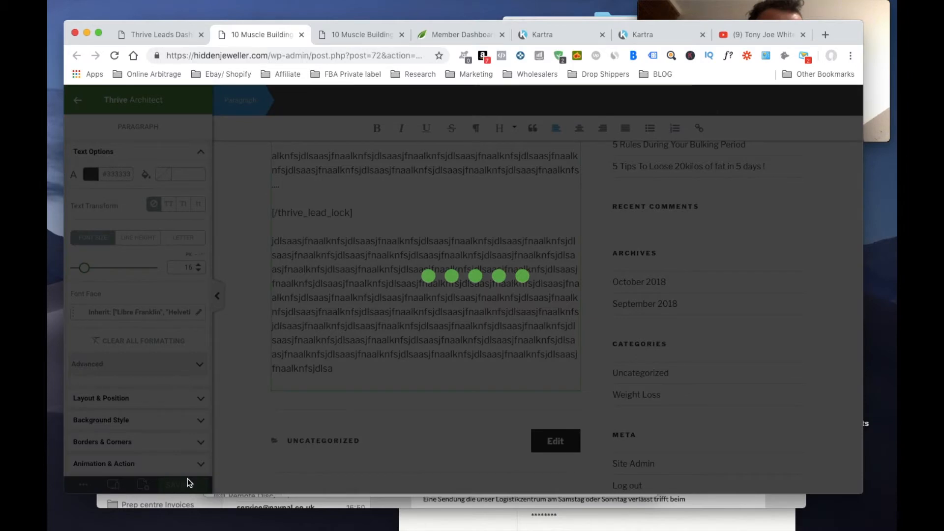
{"action": "left_click", "coordinate": [82, 484]}
{"action": "left_click", "coordinate": [151, 466]}
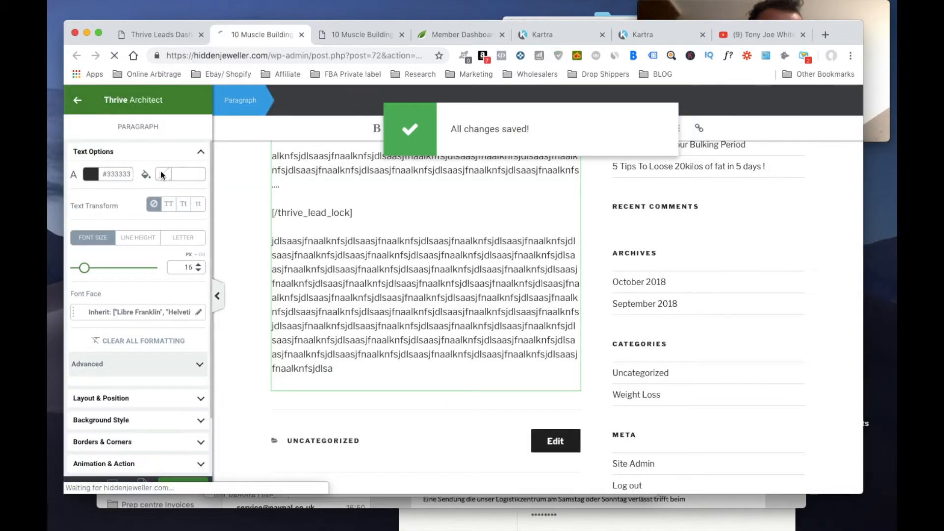
Create a new ThriveBox named "sddsdsdss" in the Thrive Leads dashboard.
{"action": "left_click", "coordinate": [171, 35]}
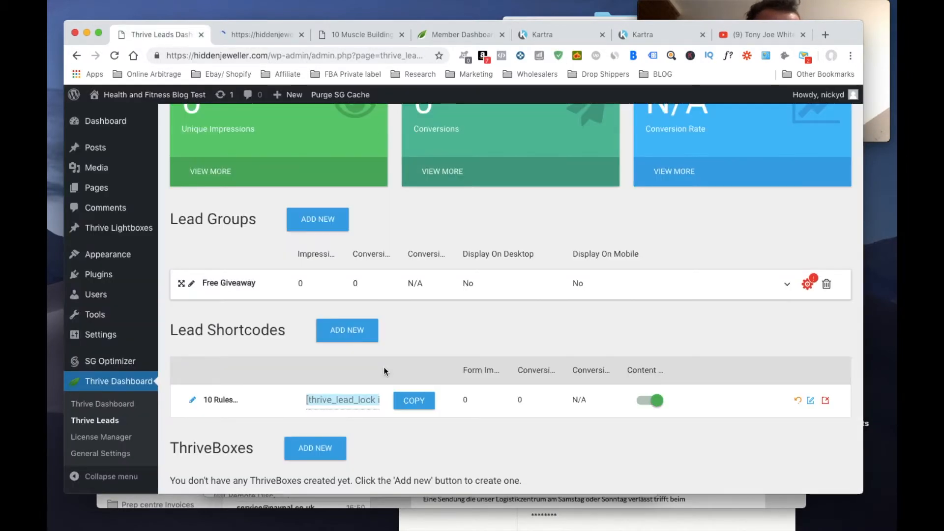
{"action": "scroll", "coordinate": [384, 367], "scroll_direction": "down", "scroll_amount": 5}
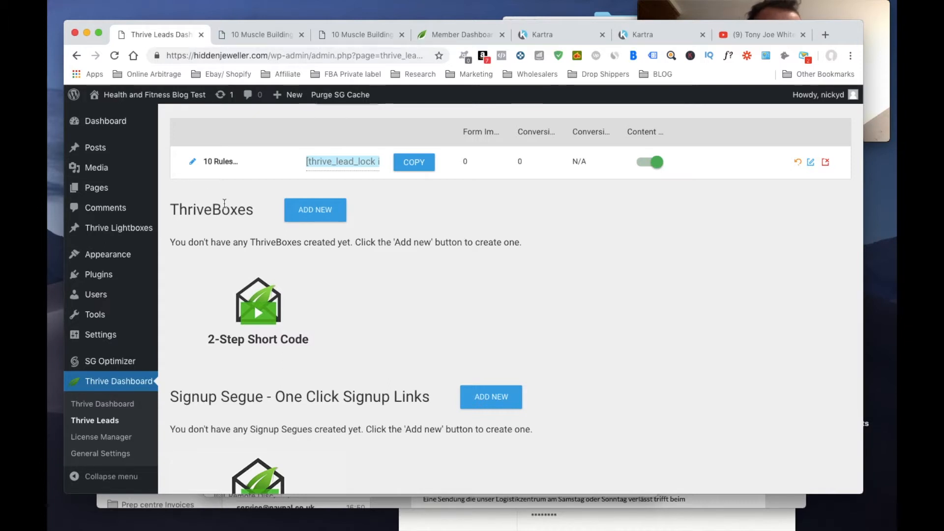
{"action": "scroll", "coordinate": [362, 253], "scroll_direction": "up", "scroll_amount": 4}
{"action": "scroll", "coordinate": [362, 256], "scroll_direction": "down", "scroll_amount": 4}
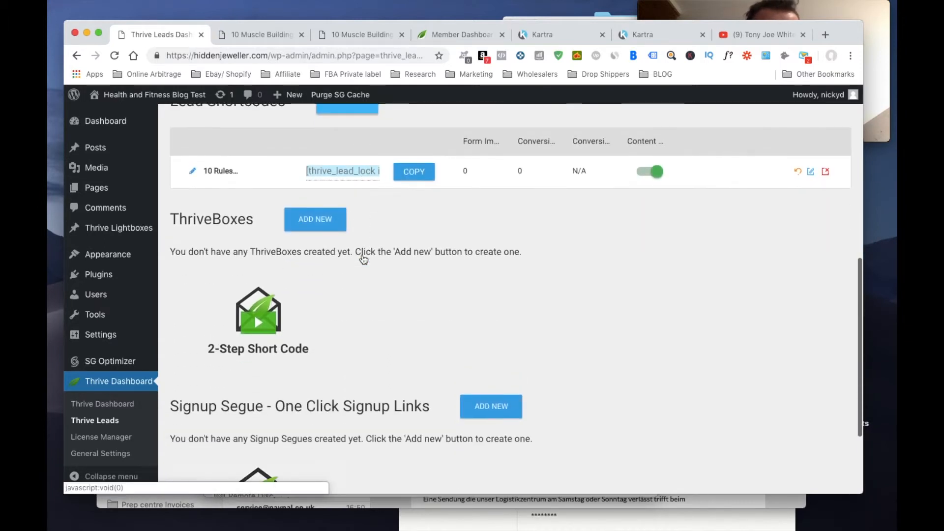
{"action": "left_click", "coordinate": [315, 220]}
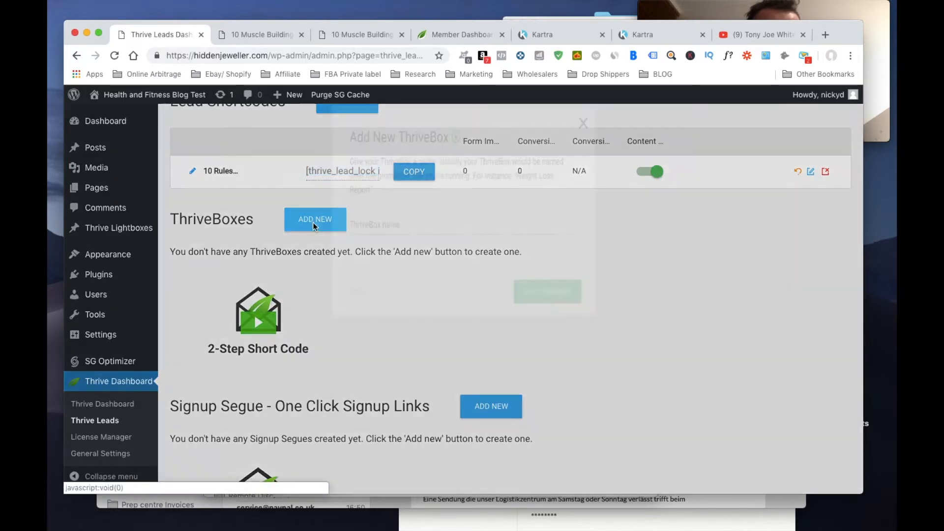
{"action": "type", "text": "sddsdsdss"}
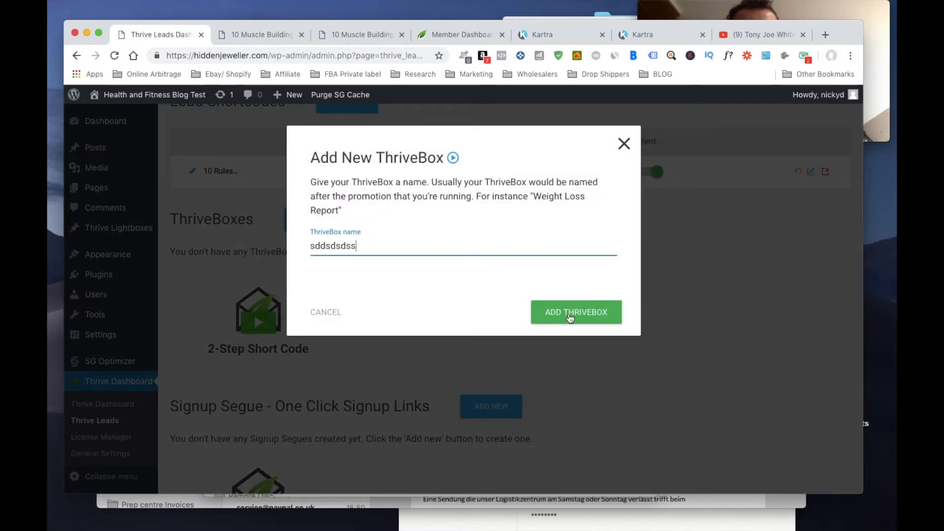
{"action": "left_click", "coordinate": [570, 317]}
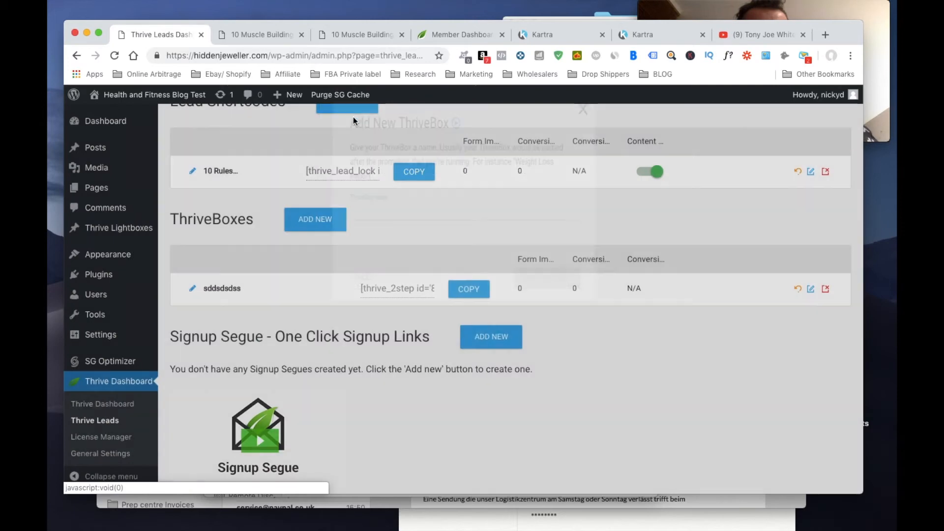
Copy the 2-step shortcode of the "sddsdsdss" ThriveBox.
{"action": "scroll", "coordinate": [328, 295], "scroll_direction": "up", "scroll_amount": 3}
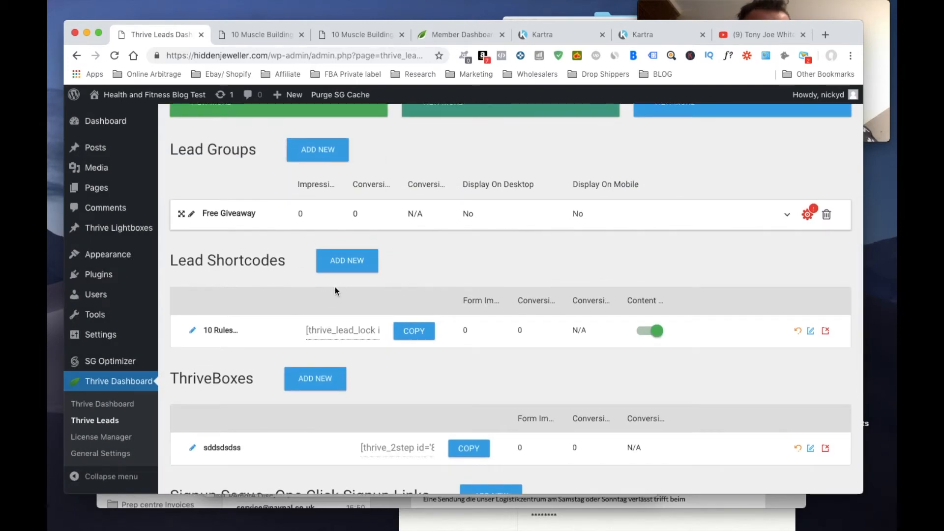
{"action": "scroll", "coordinate": [336, 290], "scroll_direction": "down", "scroll_amount": 3}
{"action": "scroll", "coordinate": [335, 288], "scroll_direction": "down", "scroll_amount": 3}
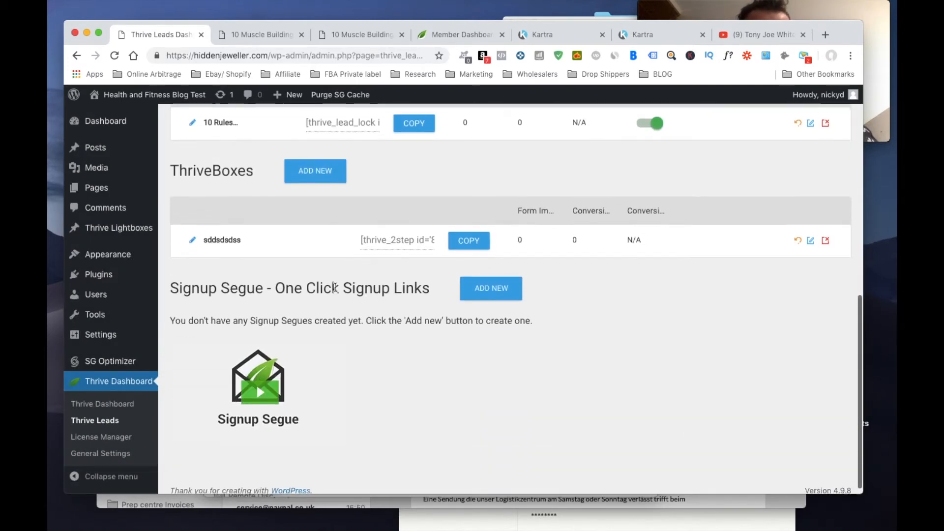
{"action": "left_click", "coordinate": [402, 234]}
{"action": "left_click", "coordinate": [468, 240]}
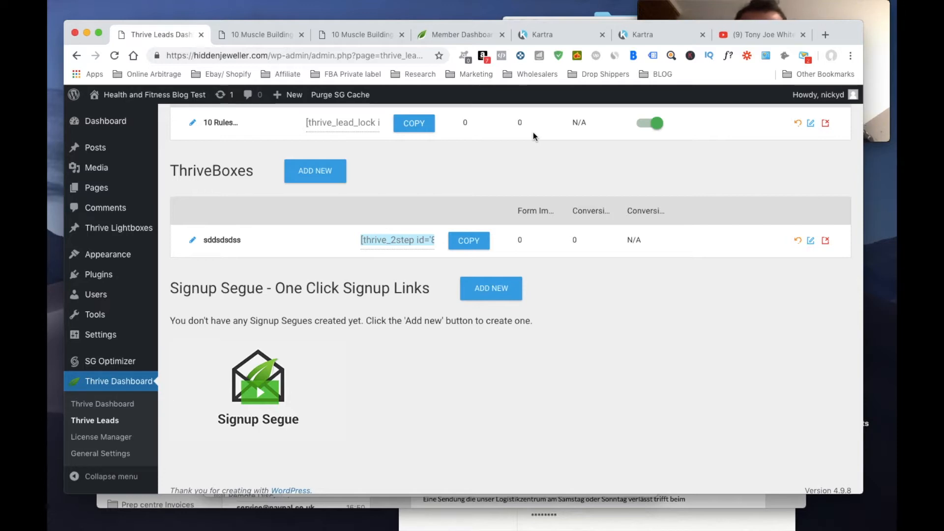
Go back to the "10 Muscle Building Rules By The Experts" post and open it for editing with Thrive Architect.
{"action": "left_click", "coordinate": [261, 34]}
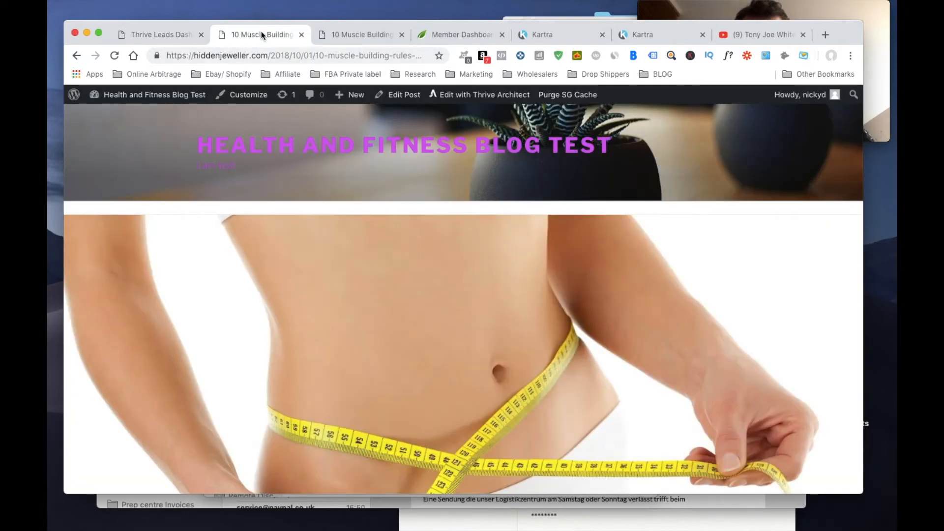
{"action": "scroll", "coordinate": [439, 305], "scroll_direction": "down", "scroll_amount": 10}
{"action": "scroll", "coordinate": [439, 305], "scroll_direction": "down", "scroll_amount": 1}
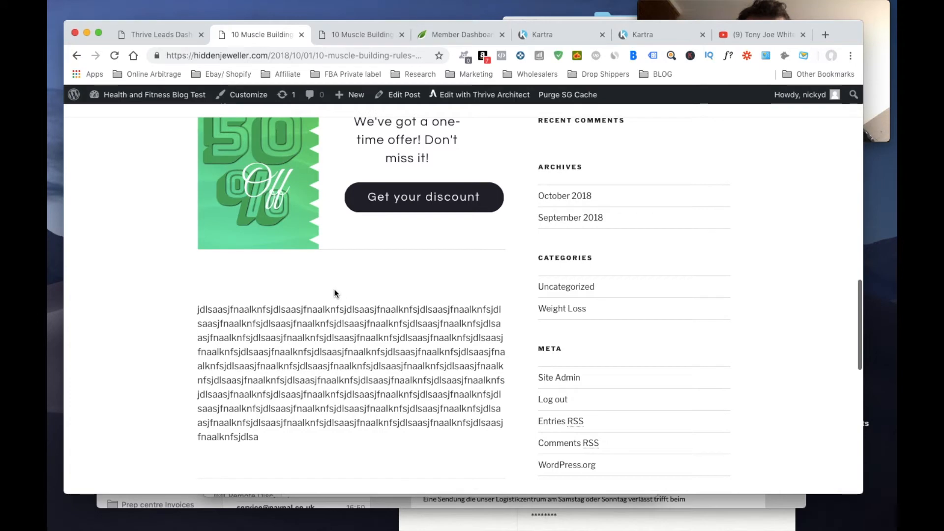
{"action": "left_click", "coordinate": [358, 37]}
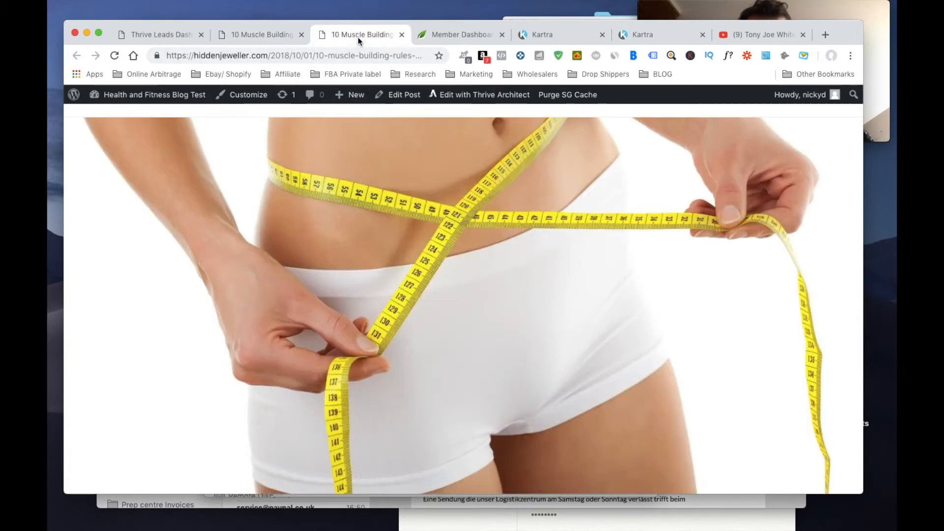
{"action": "scroll", "coordinate": [350, 284], "scroll_direction": "down", "scroll_amount": 10}
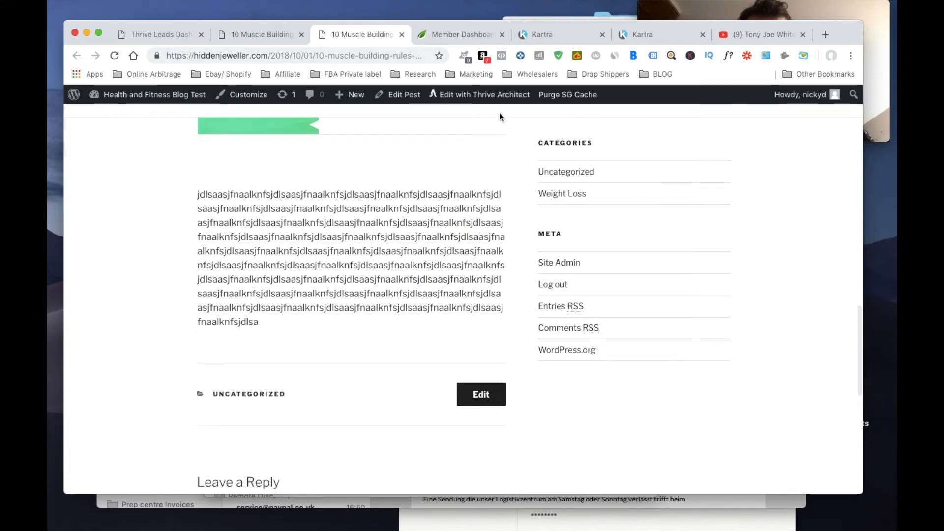
{"action": "left_click", "coordinate": [486, 96]}
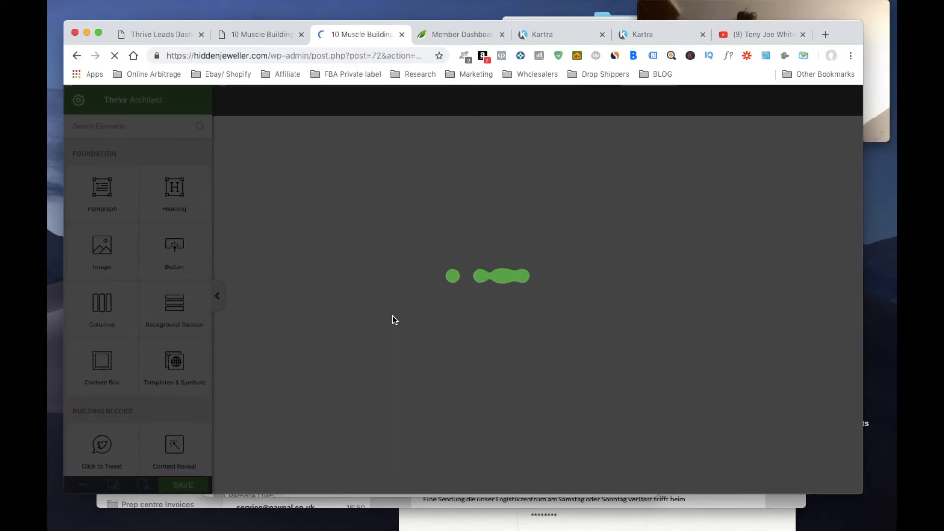
{"action": "left_click", "coordinate": [874, 95]}
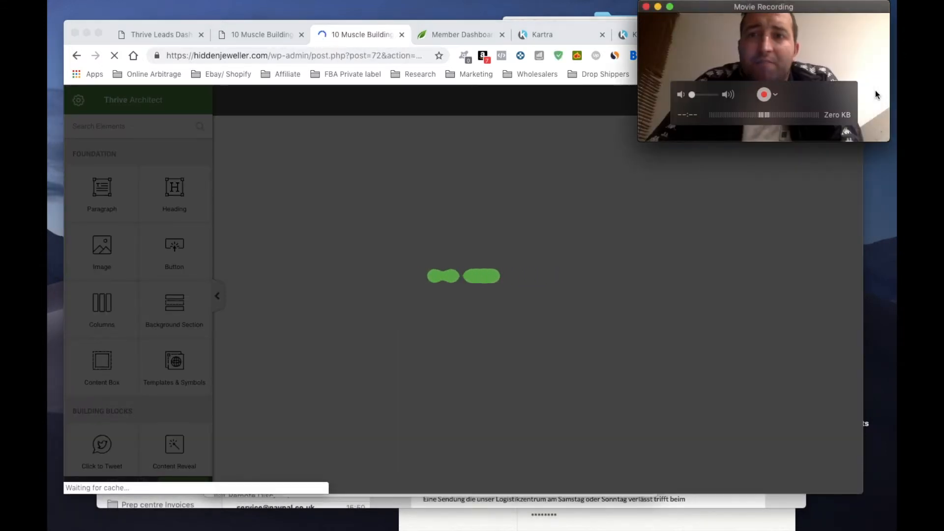
{"action": "left_click_drag", "start_coordinate": [637, 142], "coordinate": [225, 530]}
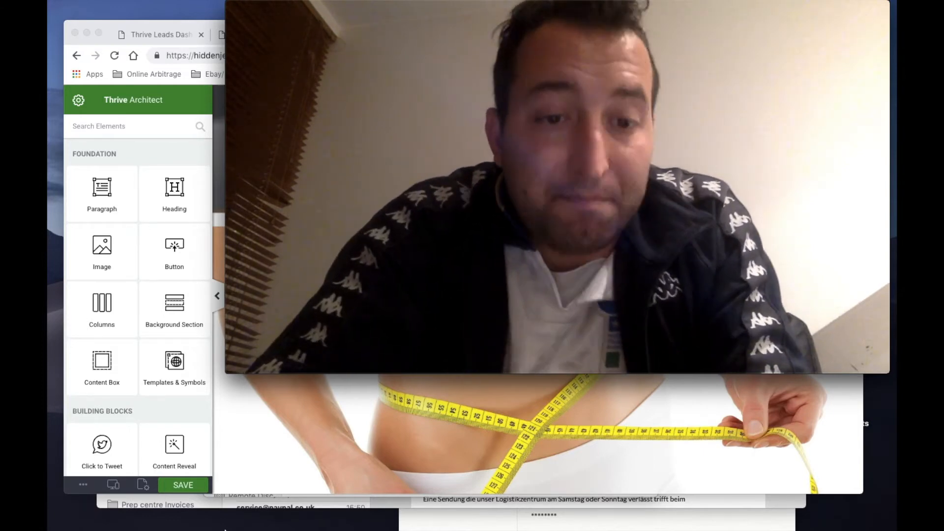
{"action": "left_click", "coordinate": [282, 441]}
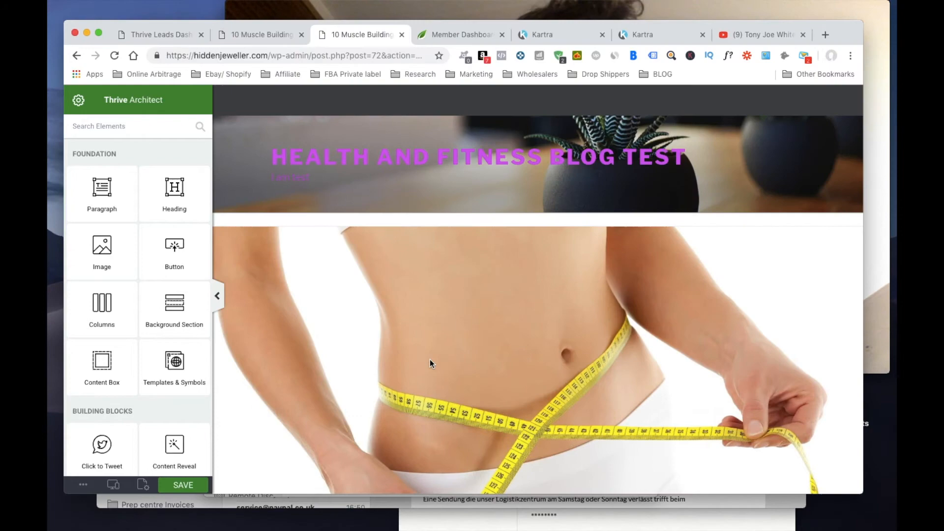
Split the filler block below [/thrive_lead_lock] so that "jdlsaasjfnaalkn" stands on its own line.
{"action": "scroll", "coordinate": [430, 362], "scroll_direction": "down", "scroll_amount": 15}
{"action": "scroll", "coordinate": [430, 362], "scroll_direction": "up", "scroll_amount": 3}
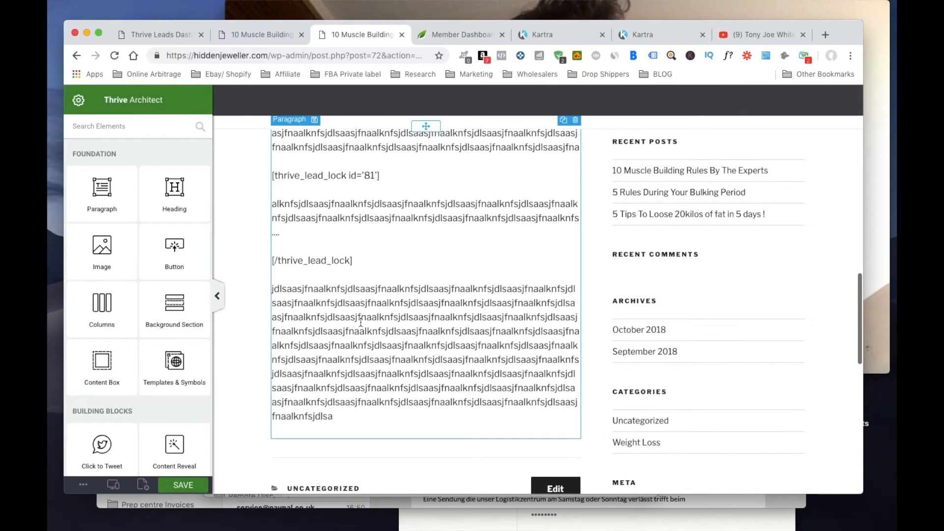
{"action": "left_click", "coordinate": [352, 307]}
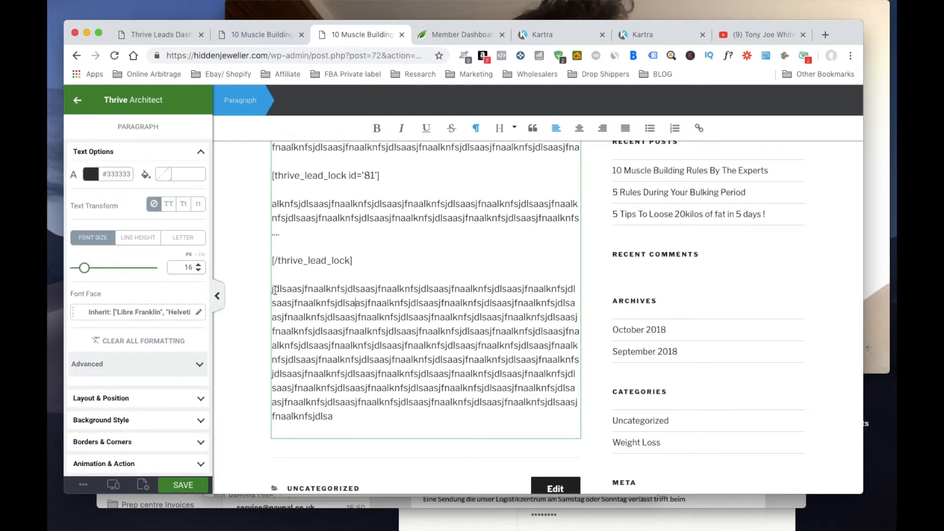
{"action": "left_click", "coordinate": [338, 289]}
{"action": "key", "text": "Return"}
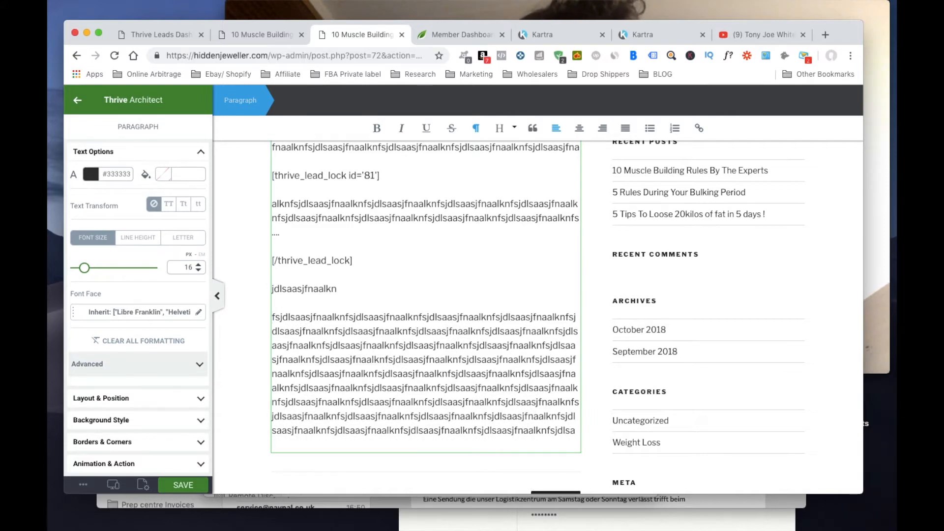
Insert the shortcode [thrive_2step id='88']Trigger goes here[/thrive_2step] directly after "jdlsaasjfnaalkn".
{"action": "double_click", "coordinate": [319, 288]}
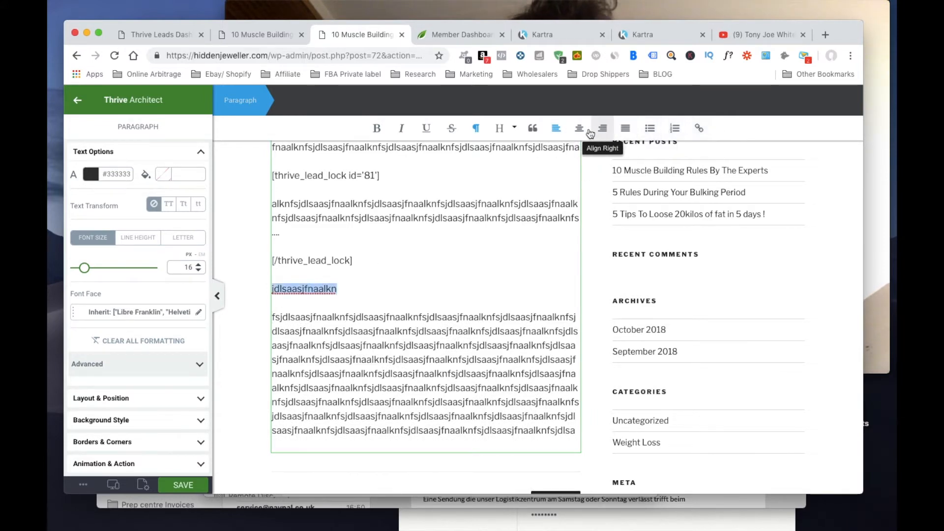
{"action": "left_click", "coordinate": [347, 286]}
{"action": "type", "text": "[thrive_2step id='88']Trigger goes here[/thrive_2step]"}
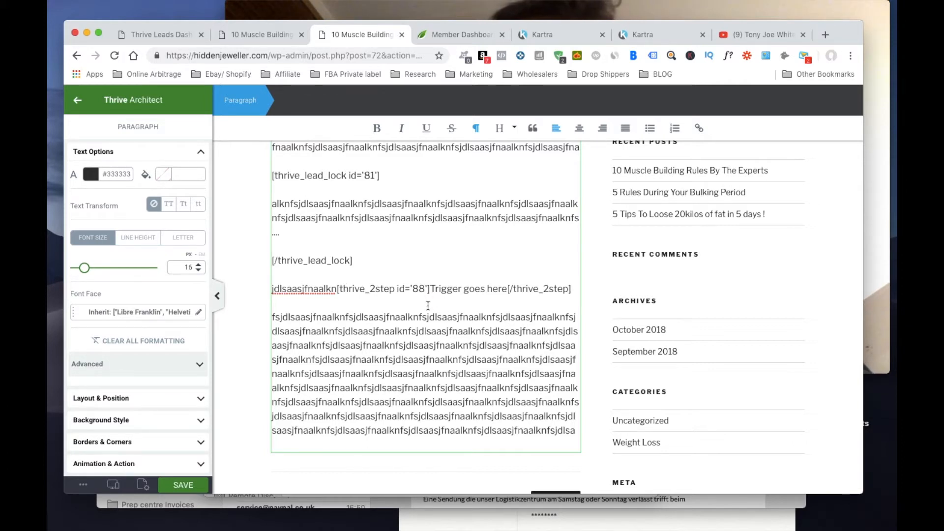
Clear the whole line containing "jdlsaasjfnaalkn" and the 2-step shortcode.
{"action": "double_click", "coordinate": [325, 290]}
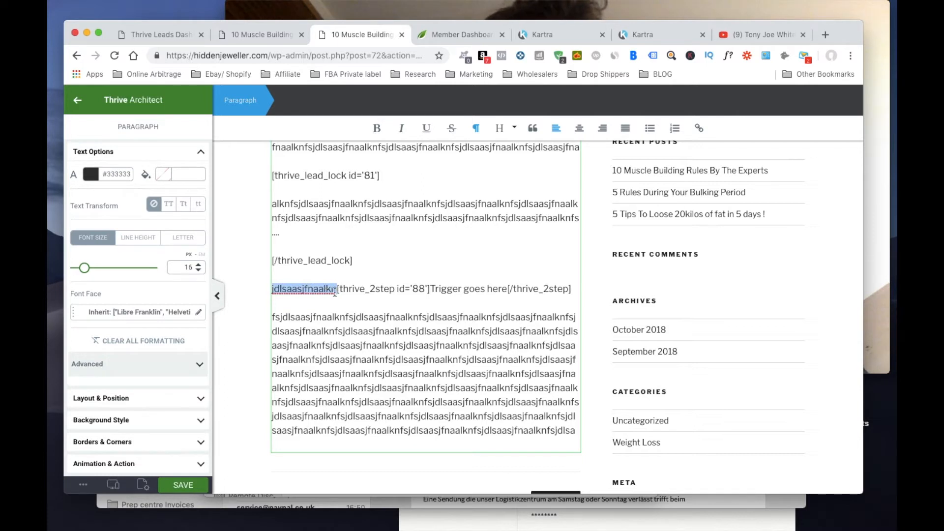
{"action": "left_click", "coordinate": [392, 289], "text": "shift"}
{"action": "key", "text": "shift+End"}
{"action": "key", "text": "BackSpace"}
Add blank lines around the filler block's first line and insert [thrive_2step id='88']Trigger goes here[/thrive_2step] on the blank line directly above it.
{"action": "left_click", "coordinate": [272, 332]}
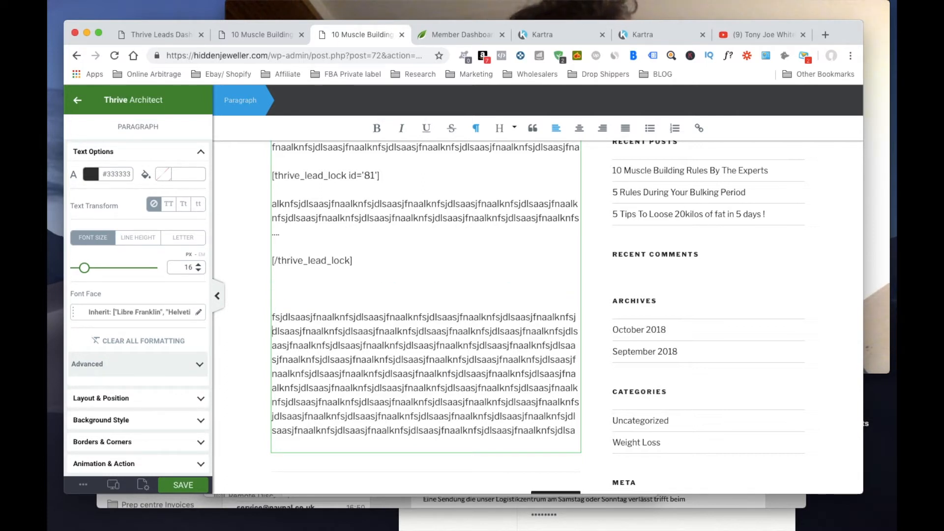
{"action": "key", "text": "Return"}
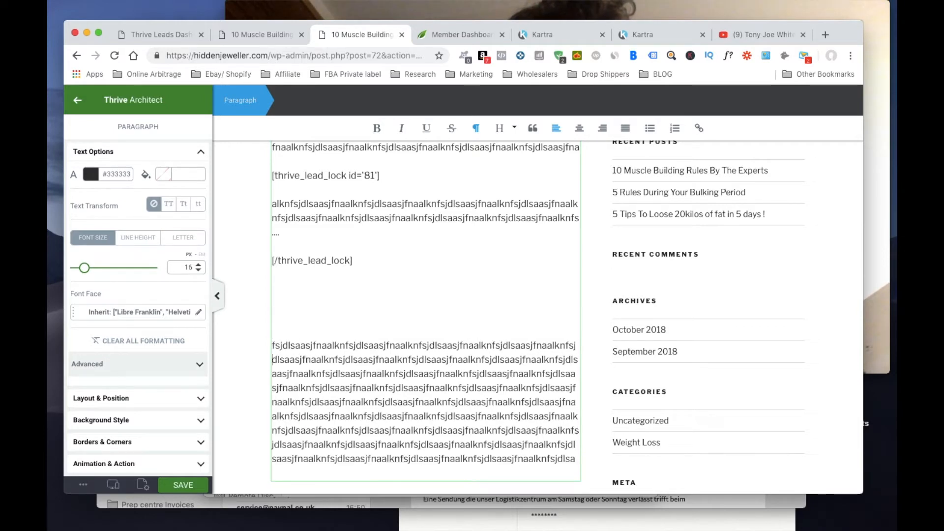
{"action": "key", "text": "Return"}
{"action": "key", "text": "Return"}
{"action": "key", "text": "Return"}
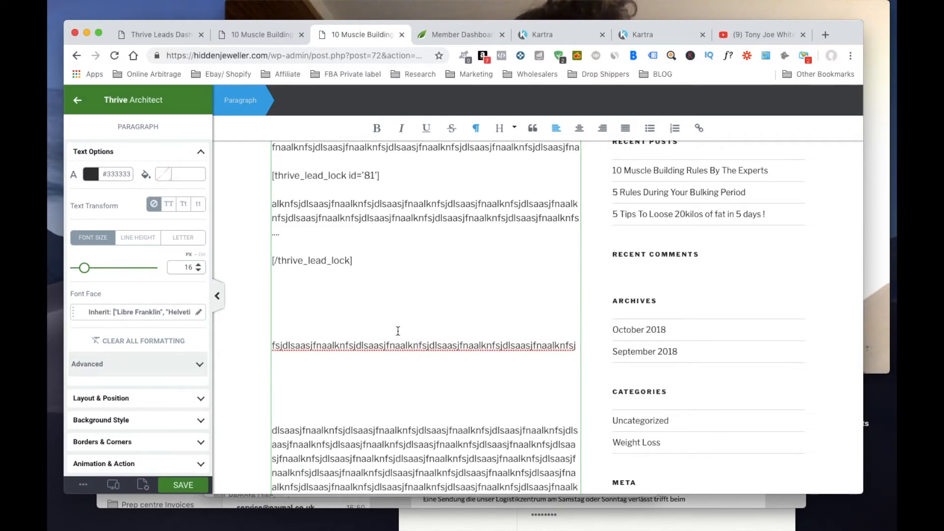
{"action": "left_click", "coordinate": [320, 326]}
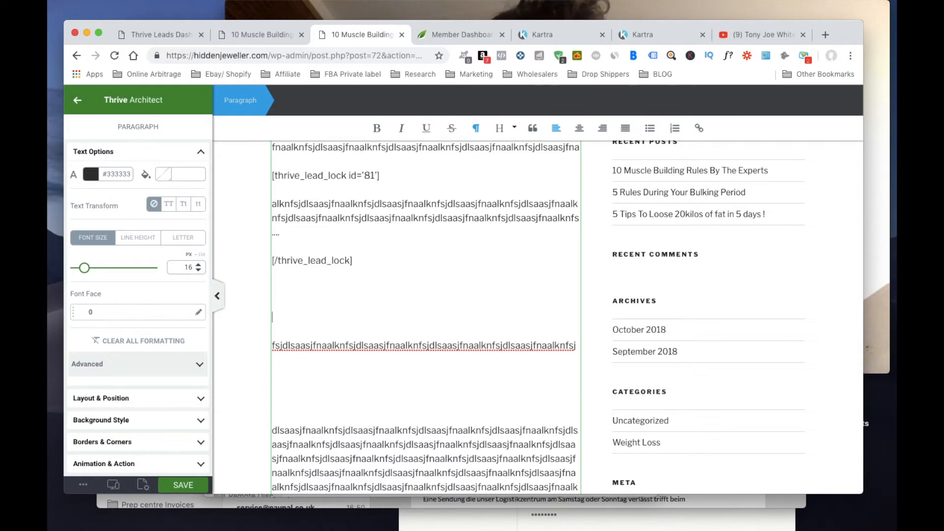
{"action": "type", "text": "[thrive_2step id='88']Trigger goes here[/thrive_2step]"}
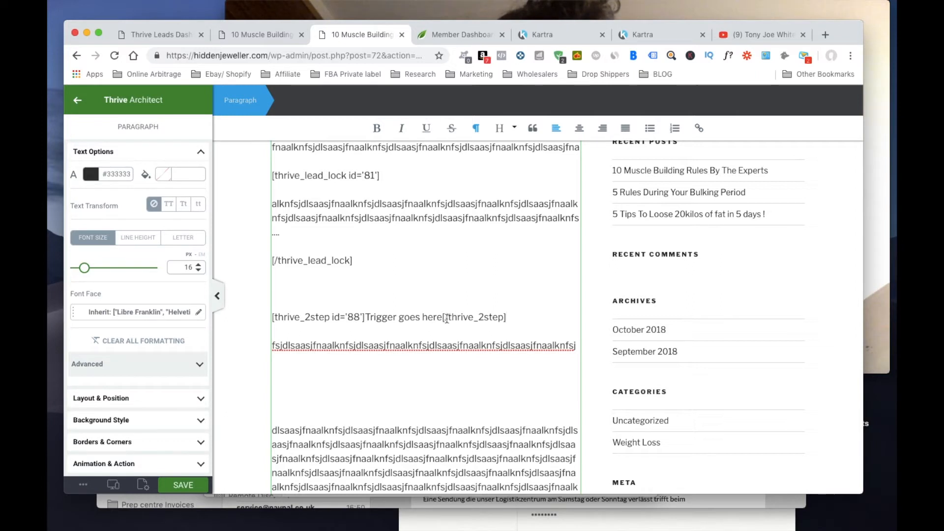
Copy the closing tag [/thrive_2step] and paste it on the blank line above the long filler block.
{"action": "left_click_drag", "start_coordinate": [443, 316], "coordinate": [527, 322]}
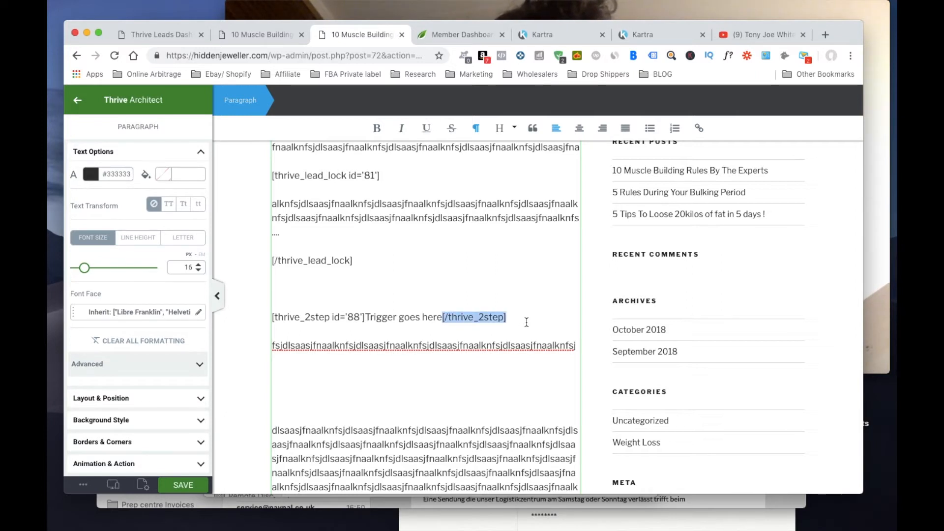
{"action": "key", "text": "super+c"}
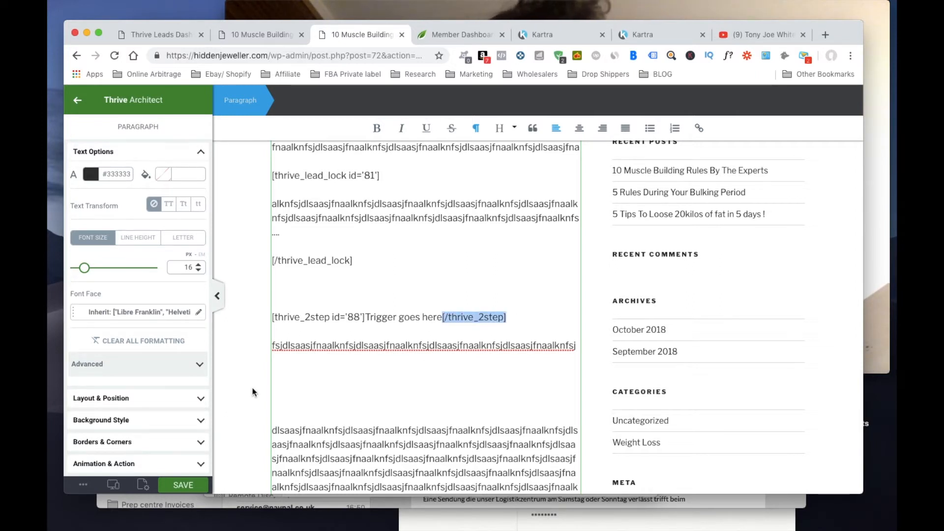
{"action": "left_click", "coordinate": [252, 388]}
{"action": "left_click", "coordinate": [281, 387]}
{"action": "key", "text": "super+v"}
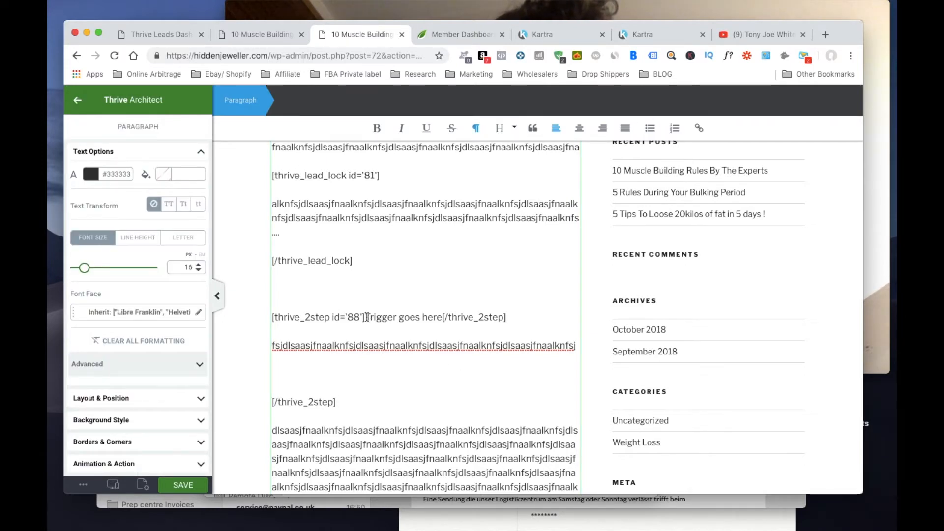
Delete "Trigger goes here[/thrive_2step]" after the opening 2-step tag and remove the extra blank line above the remaining closing tag.
{"action": "left_click_drag", "start_coordinate": [366, 316], "coordinate": [476, 326]}
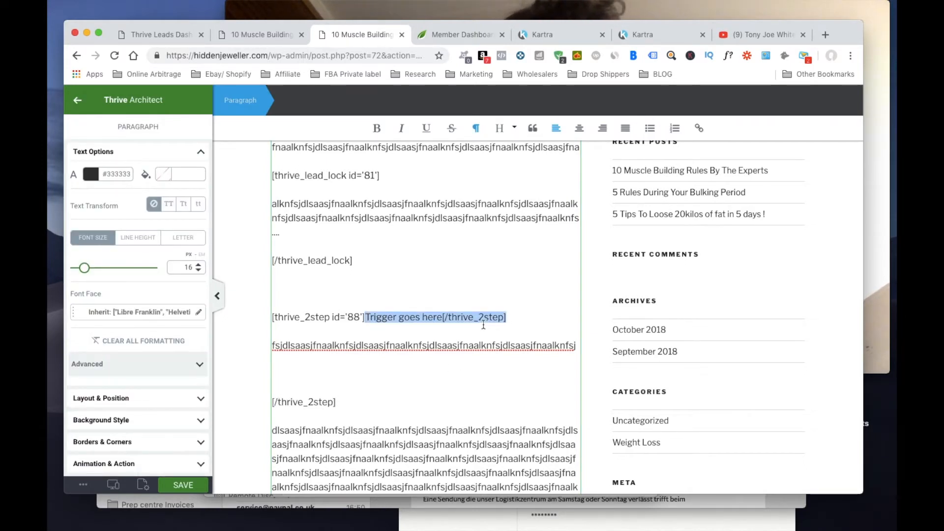
{"action": "key", "text": "BackSpace"}
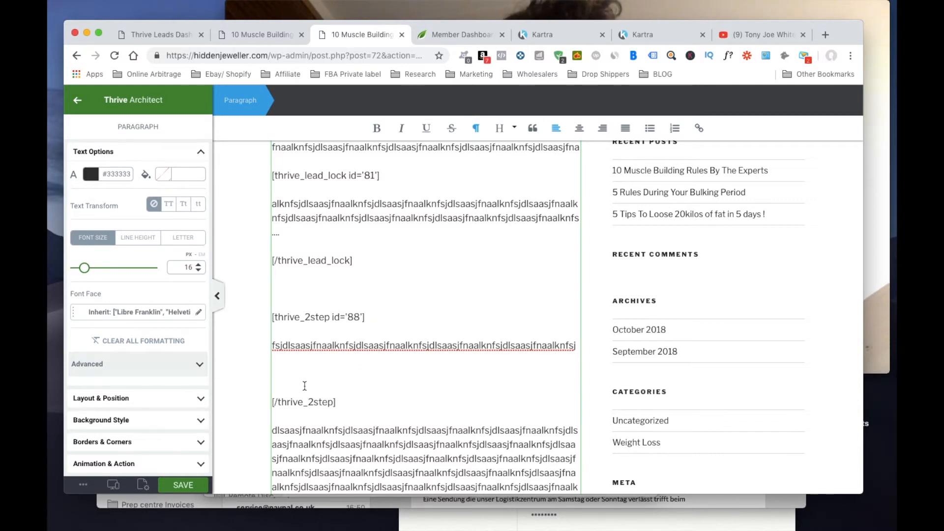
{"action": "key", "text": "BackSpace"}
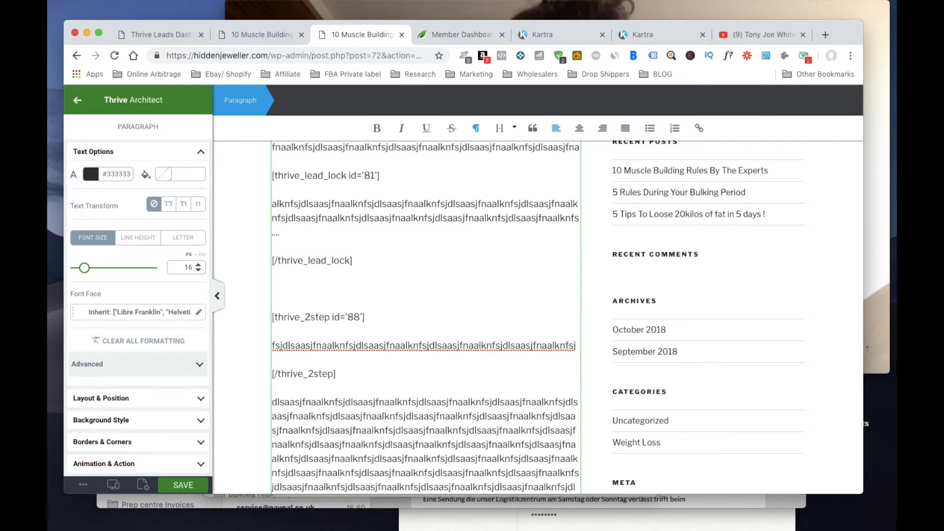
Save the post, preview it, and check how the 2-step section below the locked content displays.
{"action": "left_click", "coordinate": [183, 486]}
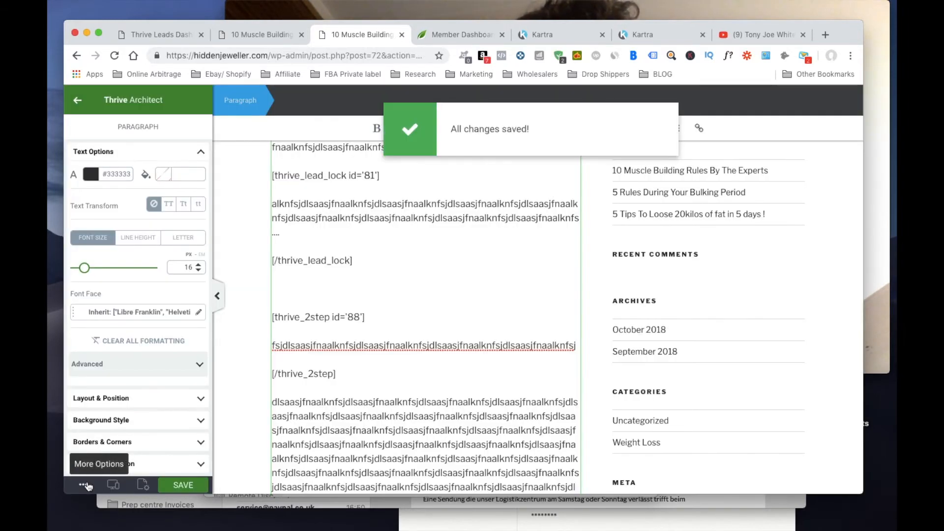
{"action": "mouse_move", "coordinate": [88, 479]}
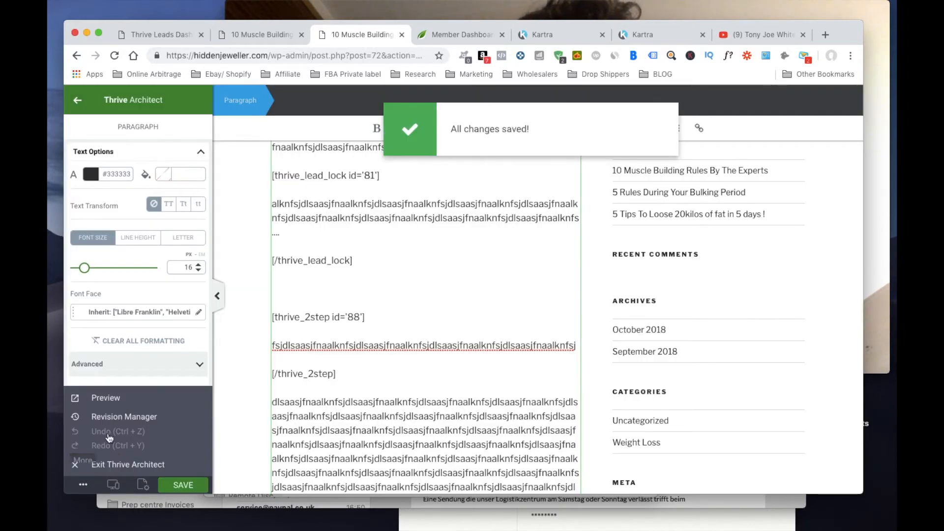
{"action": "left_click", "coordinate": [120, 396]}
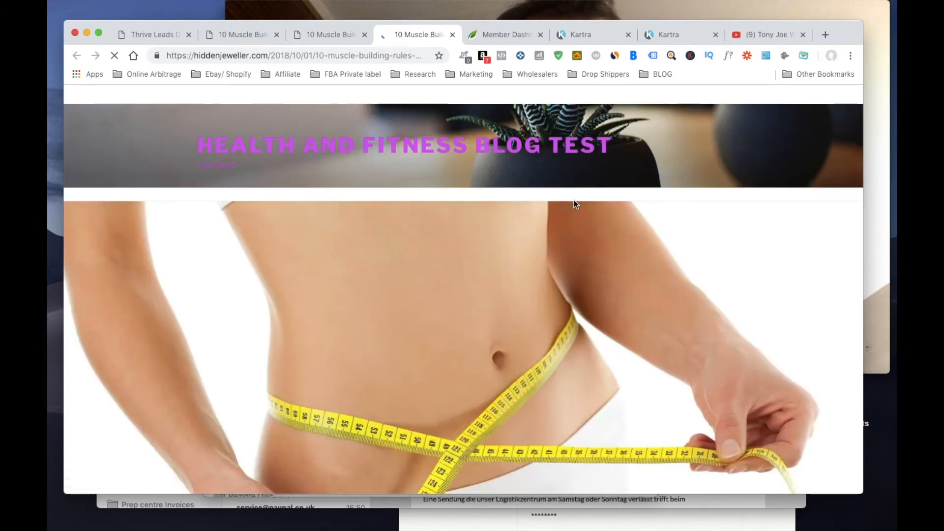
{"action": "scroll", "coordinate": [463, 304], "scroll_direction": "down", "scroll_amount": 15}
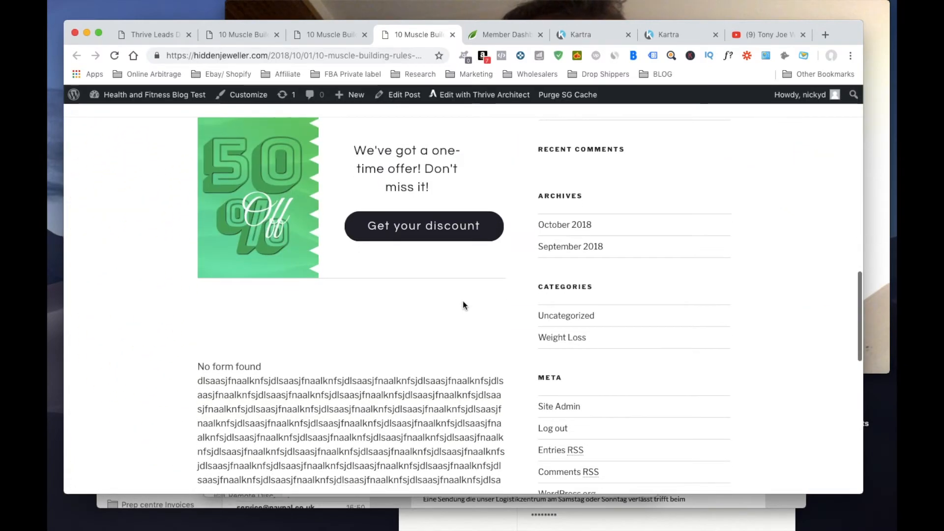
{"action": "scroll", "coordinate": [464, 305], "scroll_direction": "down", "scroll_amount": 5}
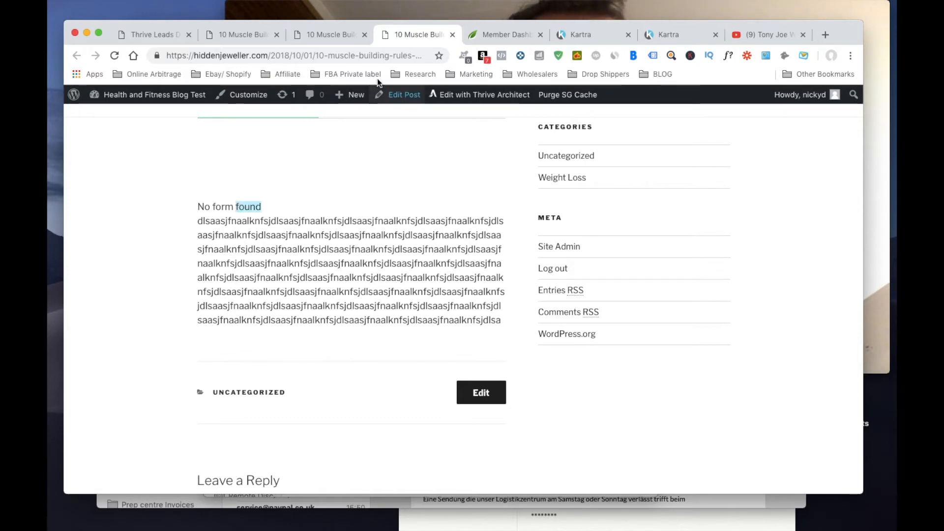
Return to the Thrive Leads dashboard and open the Asset Delivery feature.
{"action": "left_click", "coordinate": [253, 31]}
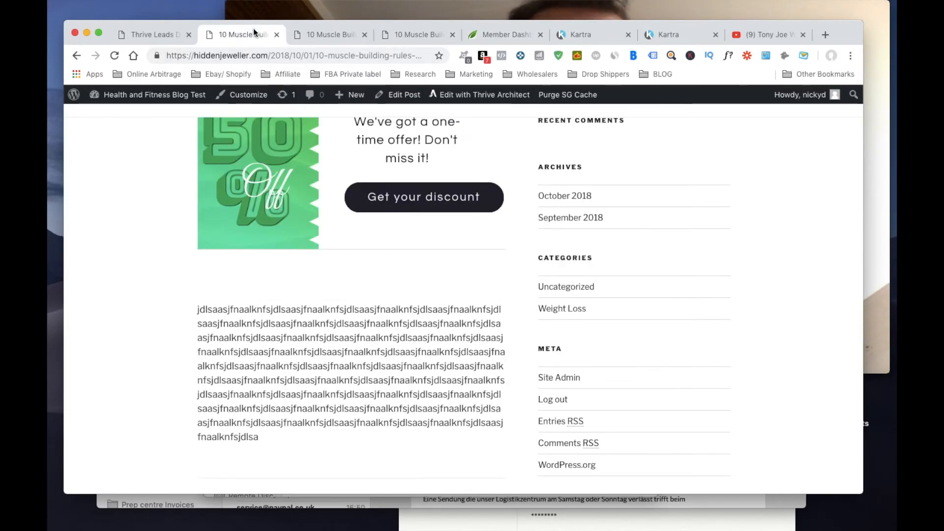
{"action": "left_click", "coordinate": [144, 33]}
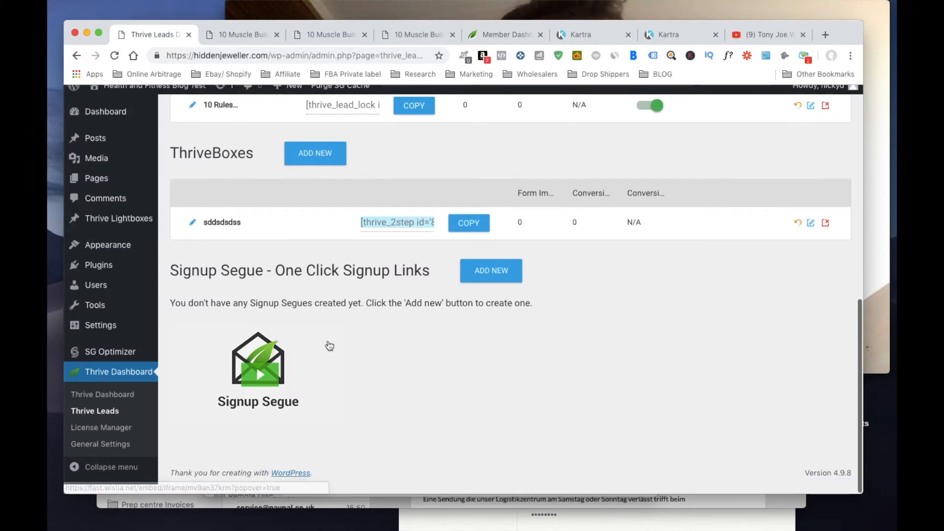
{"action": "scroll", "coordinate": [328, 340], "scroll_direction": "up", "scroll_amount": 10}
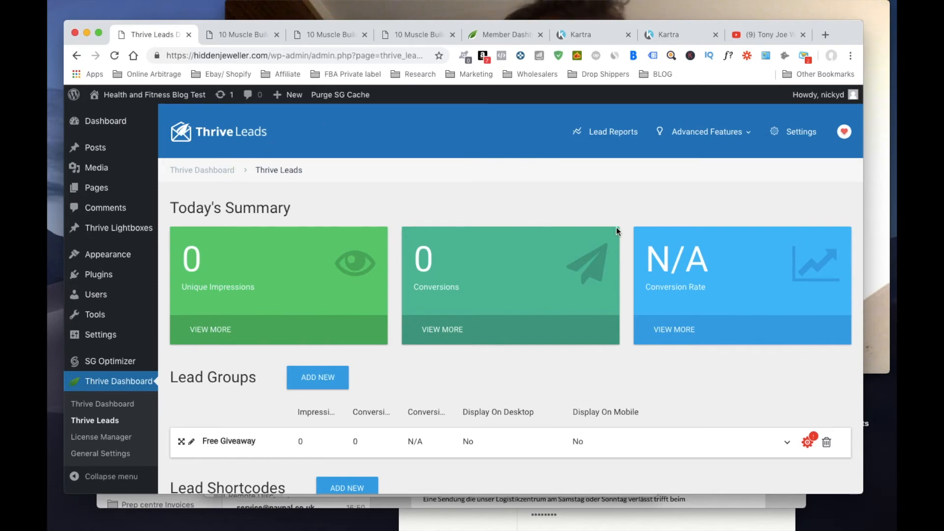
{"action": "left_click", "coordinate": [709, 132]}
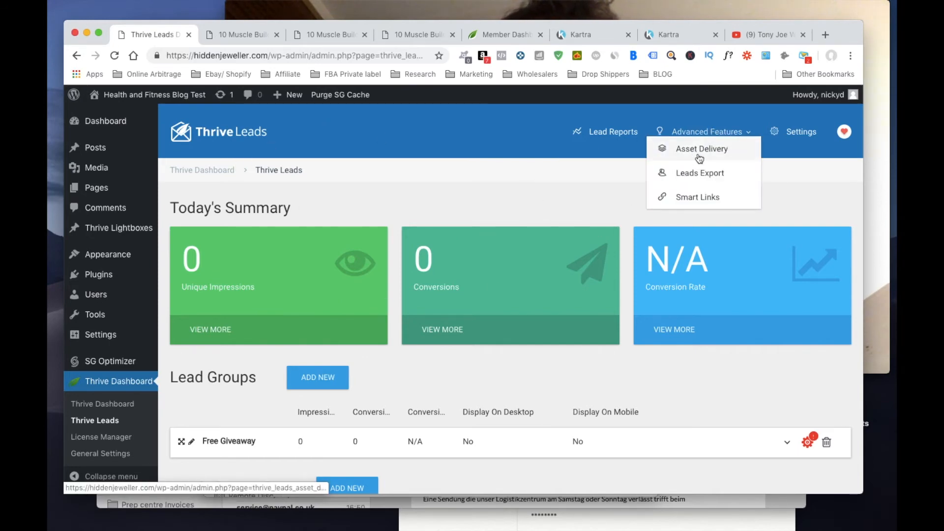
{"action": "left_click", "coordinate": [699, 157]}
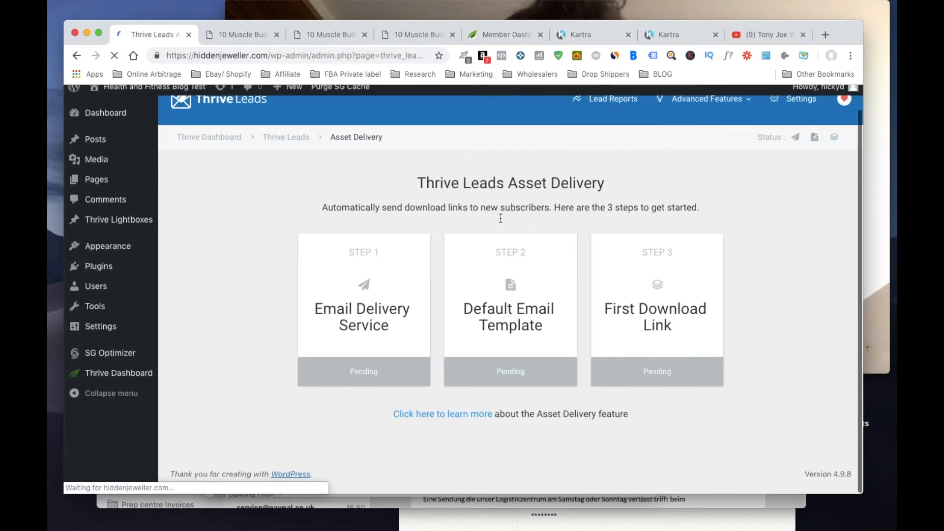
Open the Email Delivery Service setup, review the available delivery services, and close it without choosing one.
{"action": "left_click", "coordinate": [357, 316]}
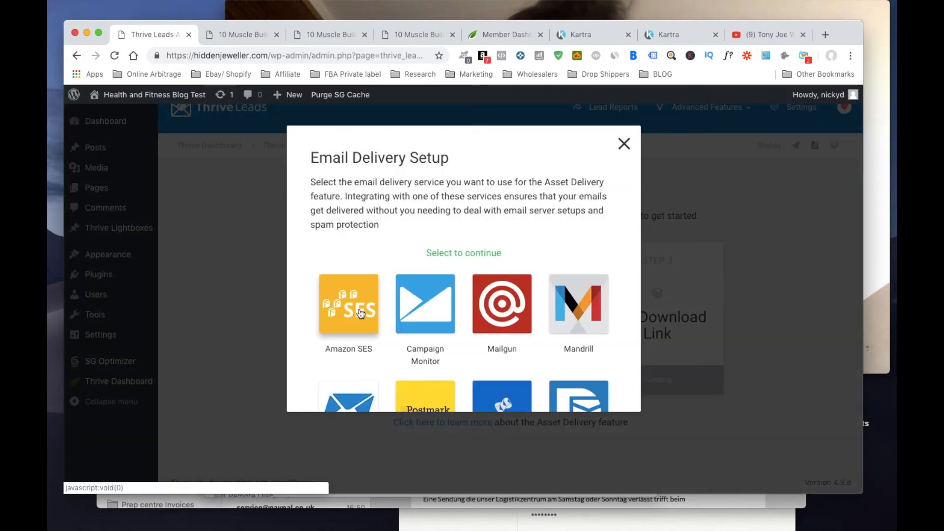
{"action": "scroll", "coordinate": [419, 286], "scroll_direction": "down", "scroll_amount": 2}
{"action": "scroll", "coordinate": [419, 287], "scroll_direction": "down", "scroll_amount": 3}
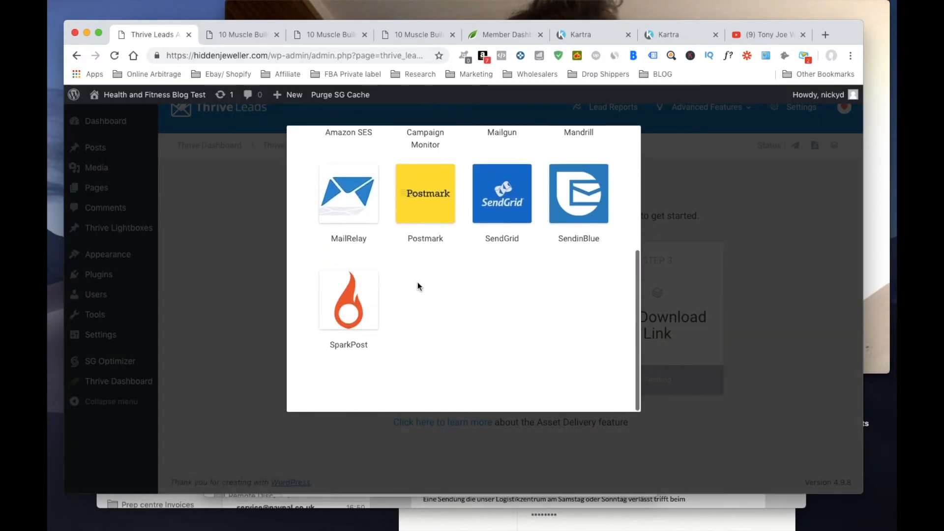
{"action": "scroll", "coordinate": [417, 284], "scroll_direction": "up", "scroll_amount": 5}
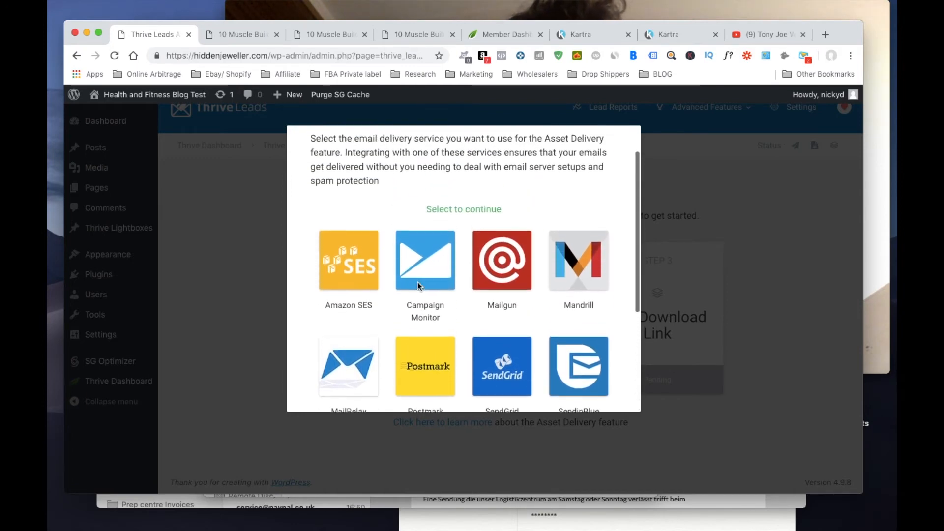
{"action": "scroll", "coordinate": [420, 287], "scroll_direction": "up", "scroll_amount": 1}
{"action": "scroll", "coordinate": [418, 285], "scroll_direction": "down", "scroll_amount": 3}
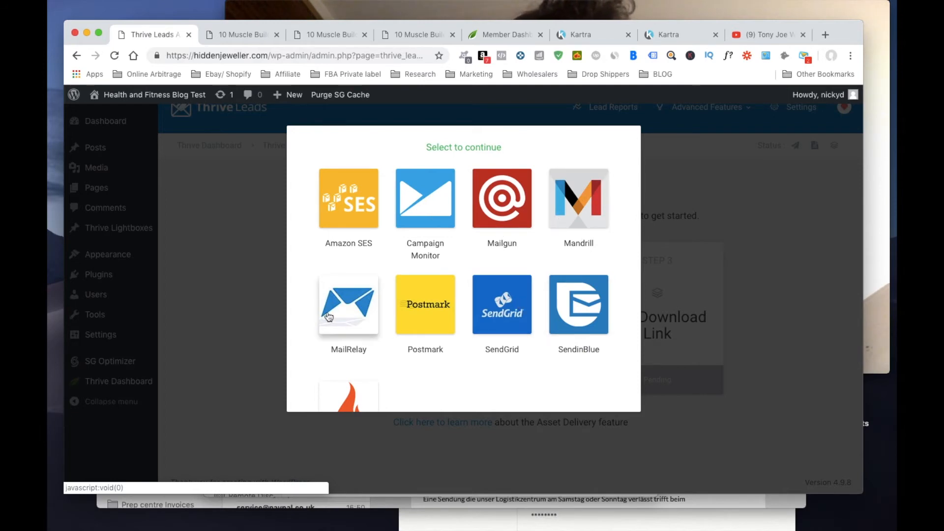
{"action": "scroll", "coordinate": [346, 307], "scroll_direction": "down", "scroll_amount": 3}
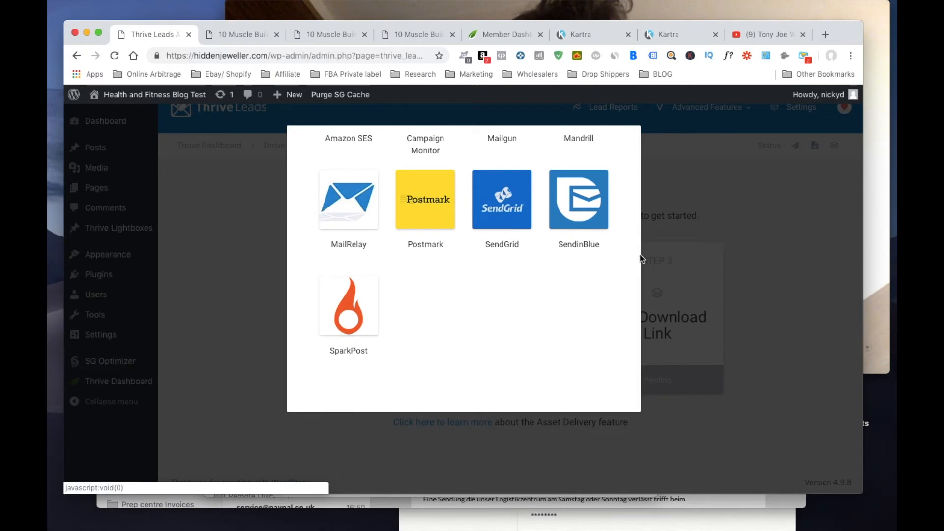
{"action": "scroll", "coordinate": [488, 316], "scroll_direction": "up", "scroll_amount": 4}
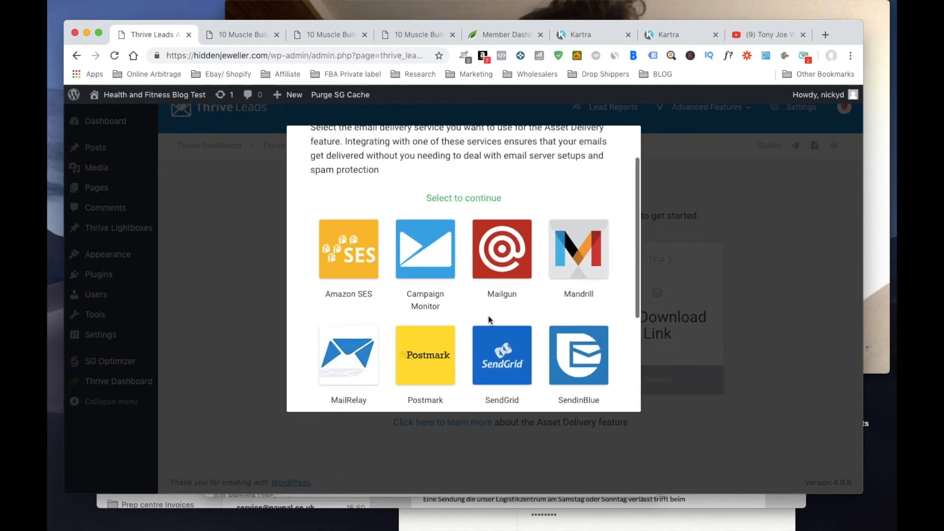
{"action": "scroll", "coordinate": [490, 320], "scroll_direction": "up", "scroll_amount": 2}
{"action": "scroll", "coordinate": [487, 318], "scroll_direction": "down", "scroll_amount": 3}
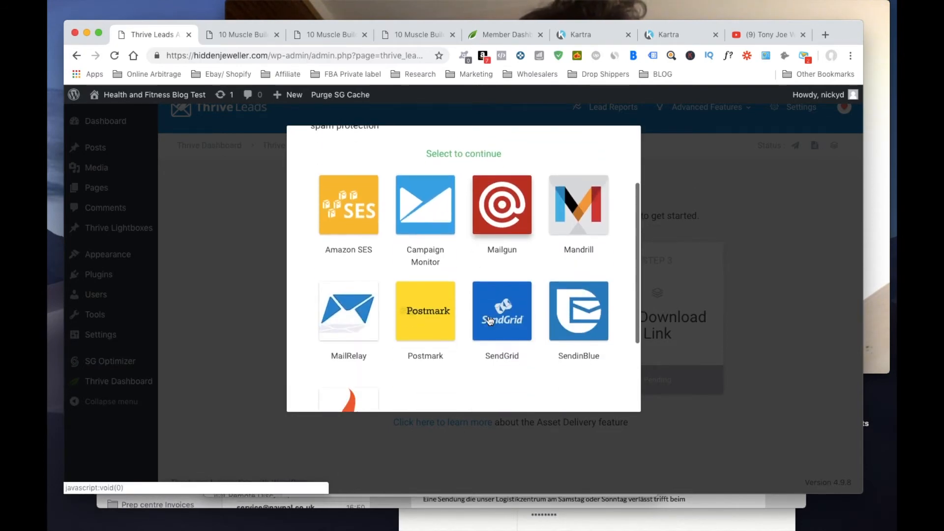
{"action": "scroll", "coordinate": [453, 298], "scroll_direction": "down", "scroll_amount": 2}
{"action": "scroll", "coordinate": [453, 298], "scroll_direction": "up", "scroll_amount": 5}
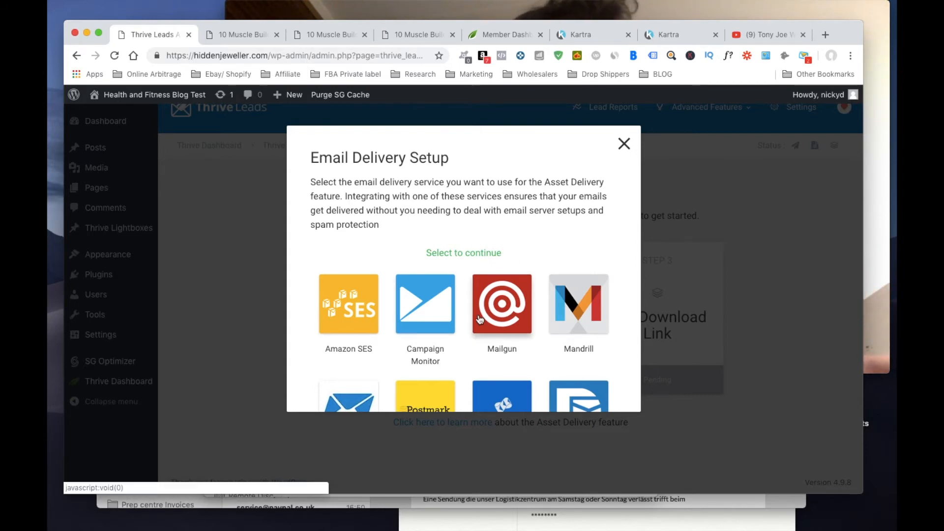
{"action": "scroll", "coordinate": [480, 319], "scroll_direction": "down", "scroll_amount": 5}
{"action": "scroll", "coordinate": [478, 314], "scroll_direction": "up", "scroll_amount": 2}
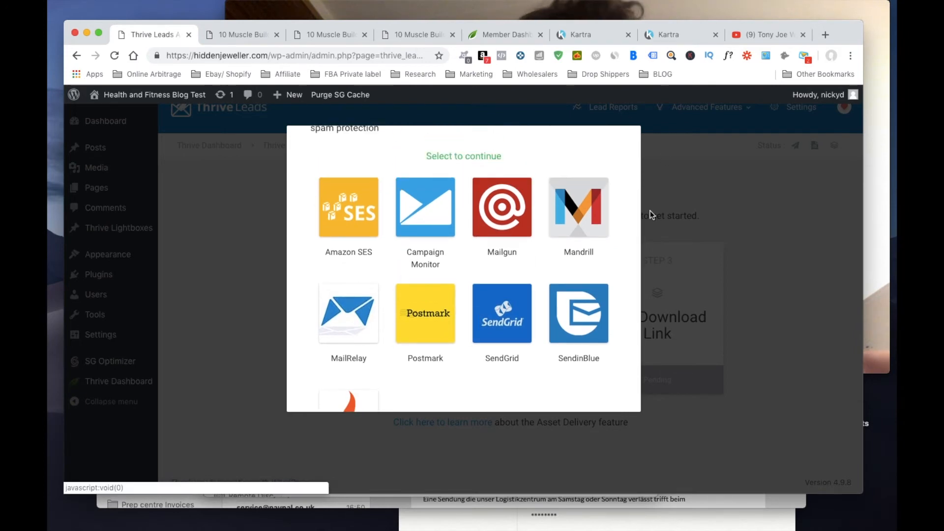
{"action": "scroll", "coordinate": [442, 261], "scroll_direction": "down", "scroll_amount": 3}
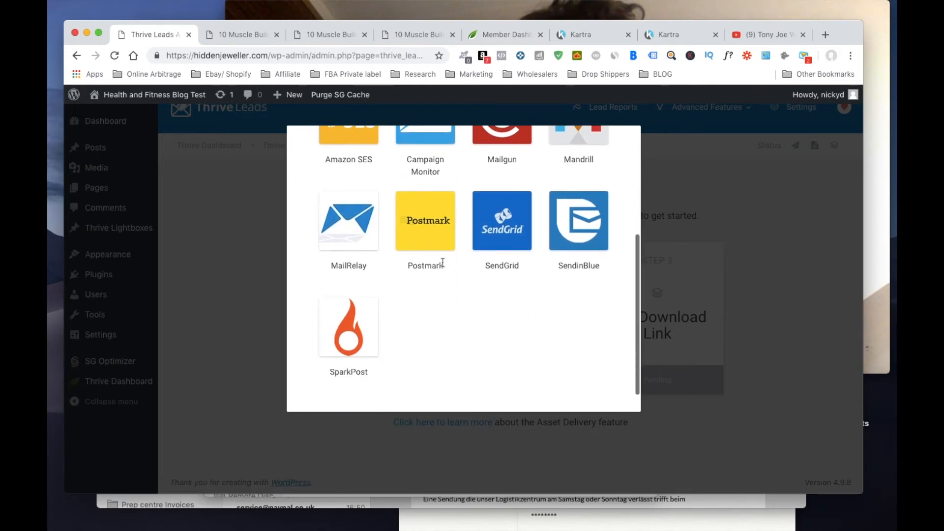
{"action": "scroll", "coordinate": [443, 262], "scroll_direction": "up", "scroll_amount": 4}
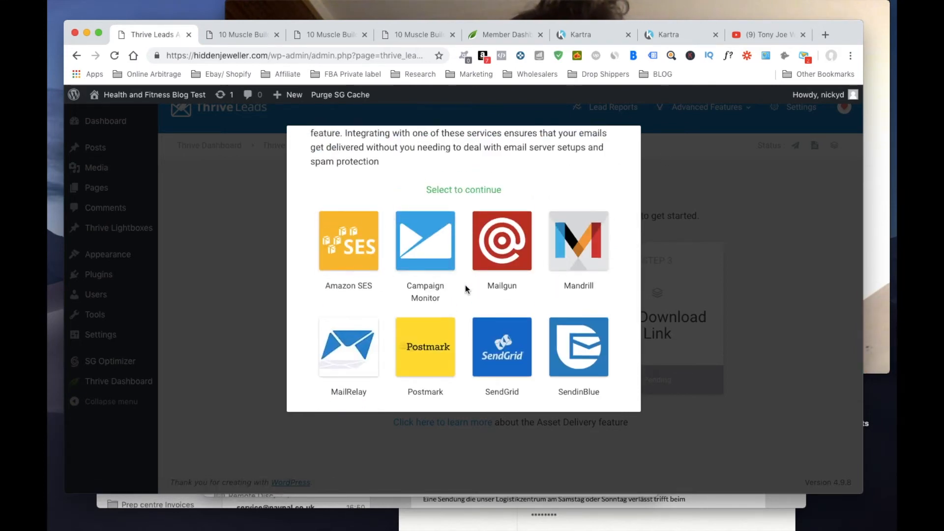
{"action": "scroll", "coordinate": [465, 284], "scroll_direction": "up", "scroll_amount": 2}
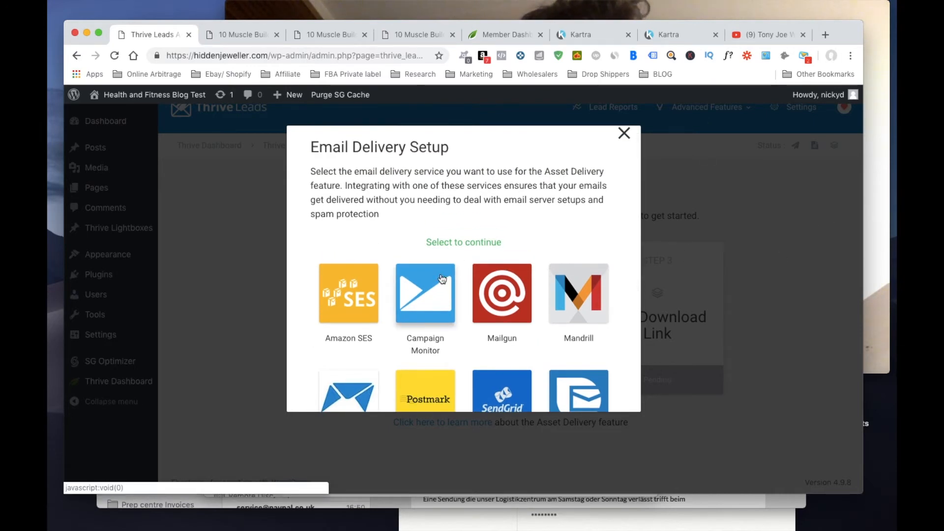
{"action": "scroll", "coordinate": [442, 279], "scroll_direction": "down", "scroll_amount": 4}
{"action": "scroll", "coordinate": [442, 279], "scroll_direction": "up", "scroll_amount": 4}
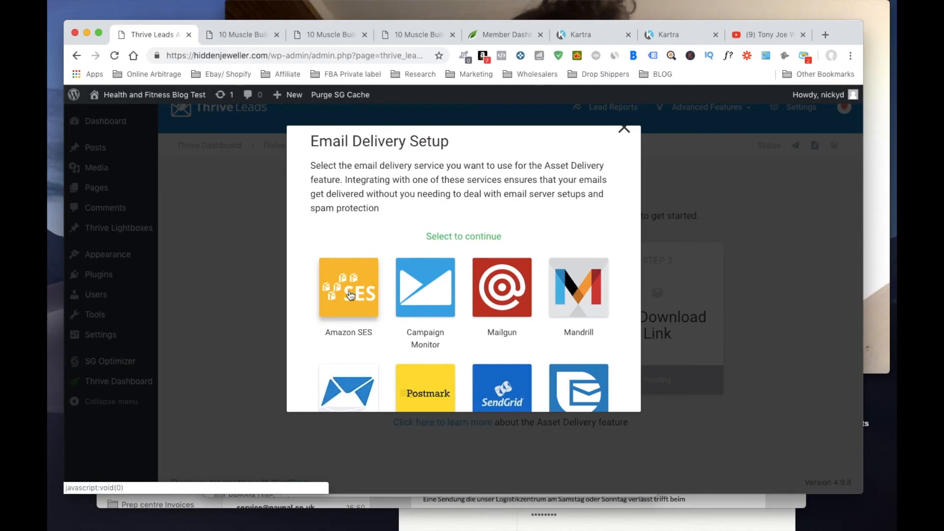
{"action": "left_click", "coordinate": [622, 137]}
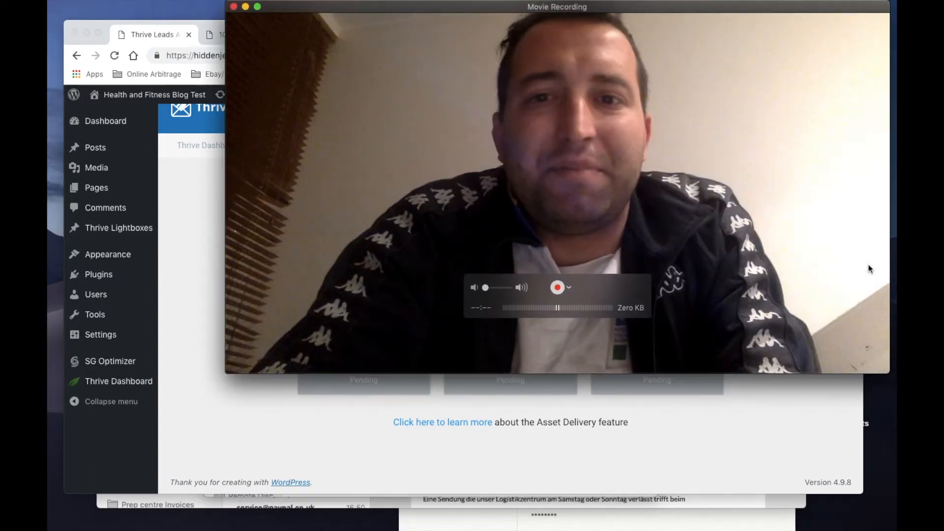
{"action": "left_click", "coordinate": [868, 264]}
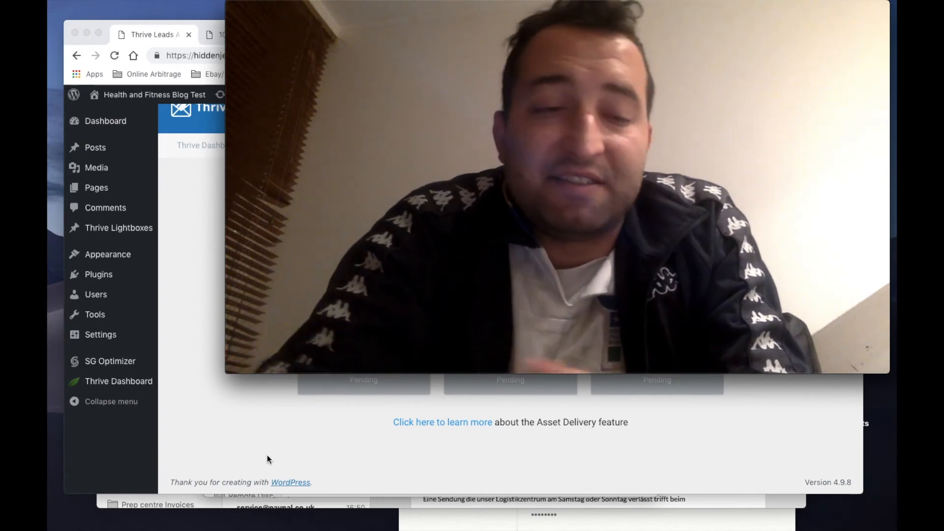
{"action": "left_click", "coordinate": [267, 456]}
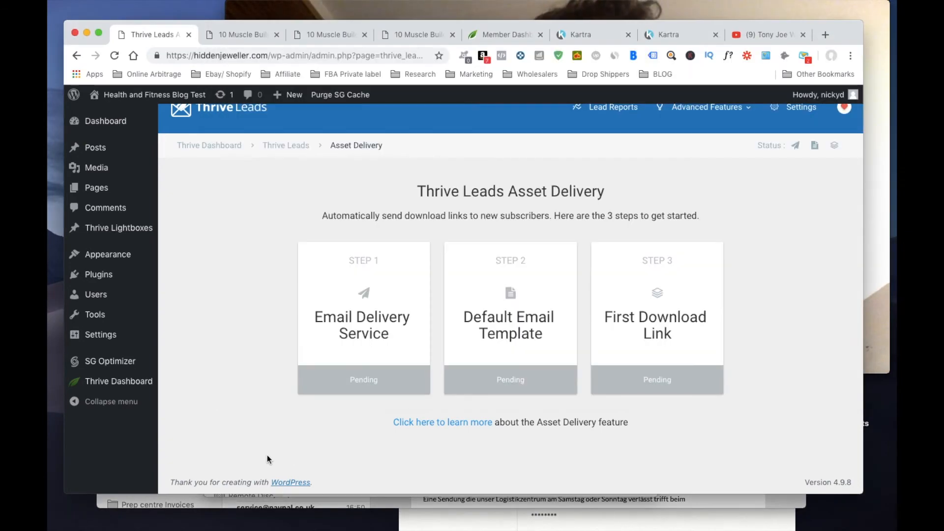
Open the Smart Links feature and look through the link builder's targeting, behaviour and duration settings.
{"action": "left_click", "coordinate": [706, 107]}
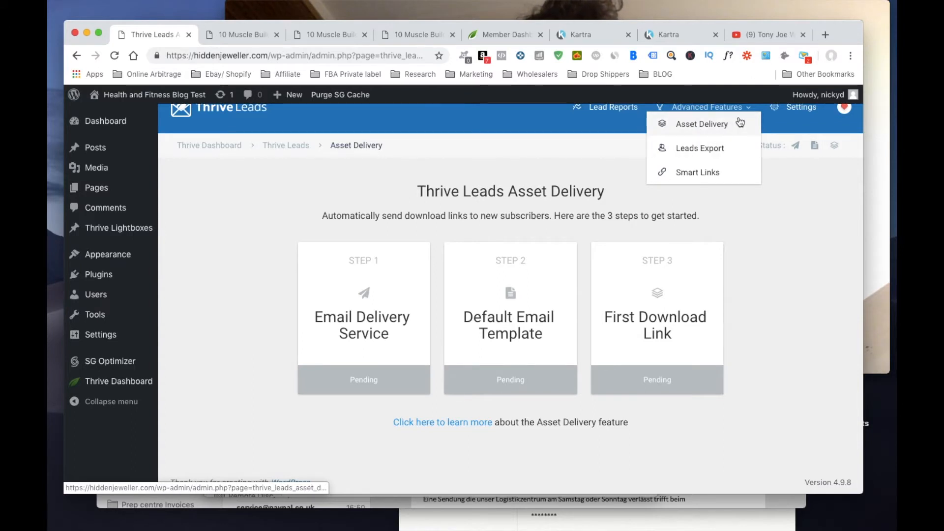
{"action": "left_click", "coordinate": [687, 173]}
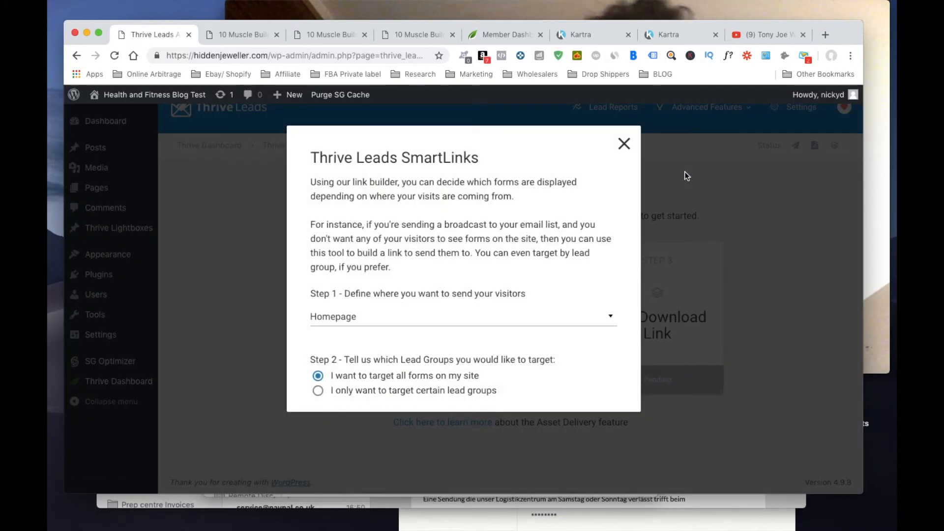
{"action": "scroll", "coordinate": [453, 273], "scroll_direction": "down", "scroll_amount": 3}
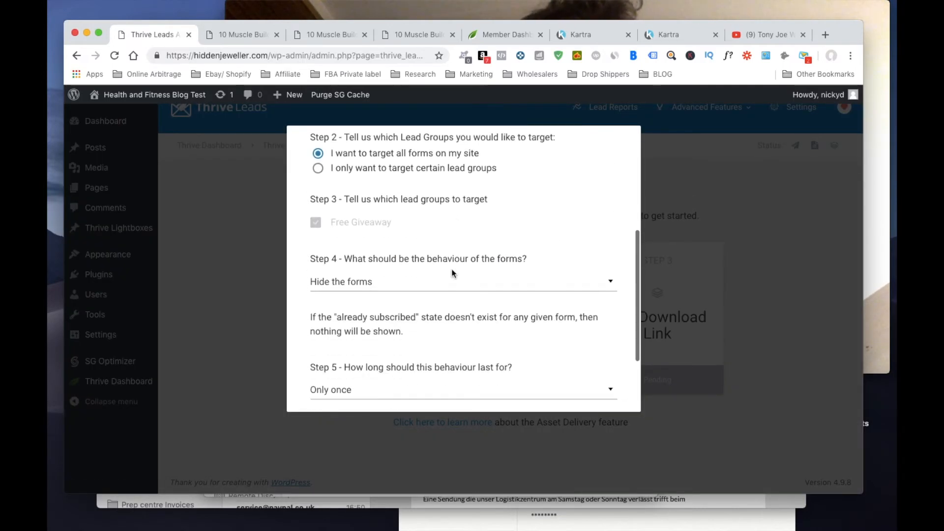
{"action": "scroll", "coordinate": [452, 273], "scroll_direction": "up", "scroll_amount": 6}
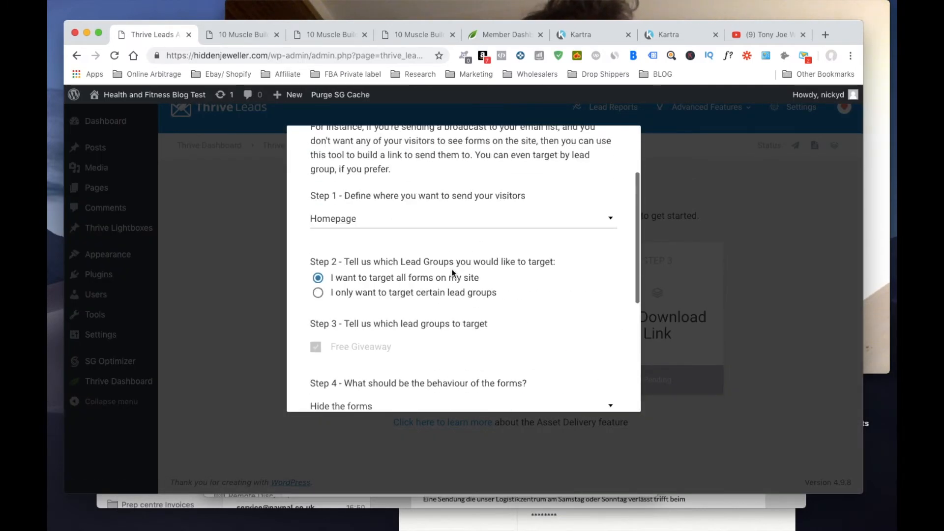
{"action": "left_click", "coordinate": [883, 236]}
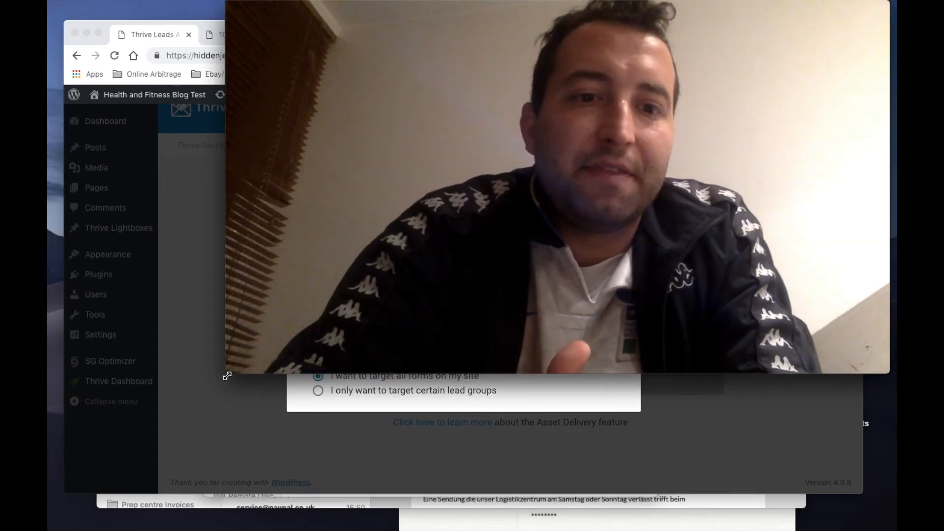
{"action": "left_click_drag", "start_coordinate": [227, 376], "coordinate": [386, 319]}
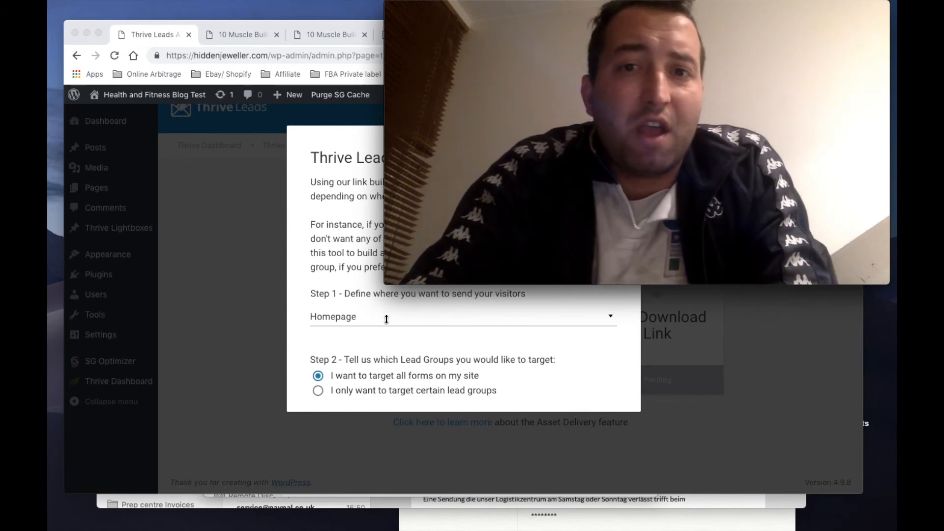
{"action": "left_click", "coordinate": [386, 319]}
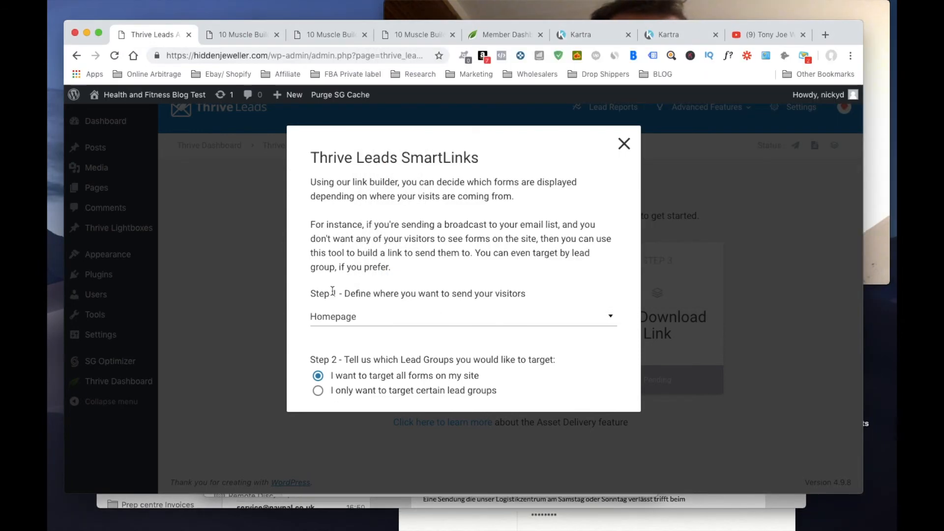
Set the SmartLink destination to the post "10 Muscle Building Rules By The Experts".
{"action": "left_click", "coordinate": [426, 326]}
{"action": "left_click", "coordinate": [348, 372]}
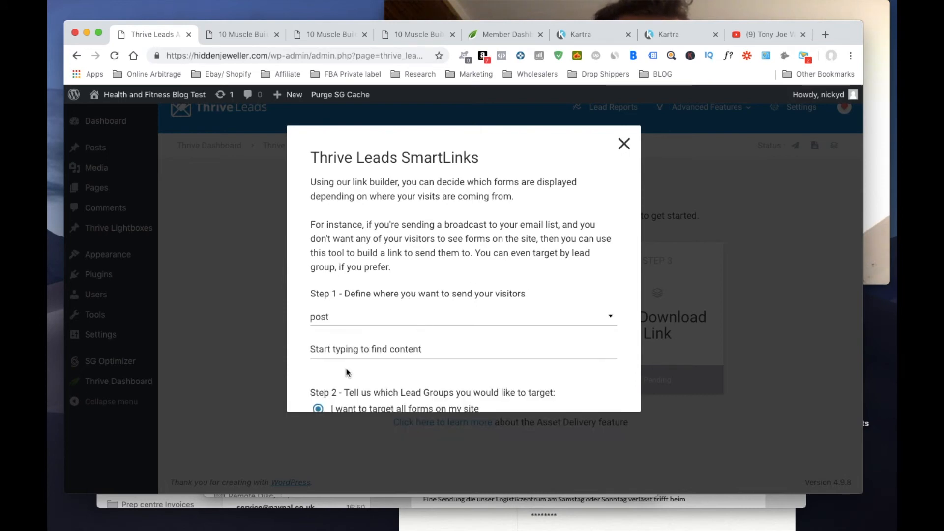
{"action": "left_click", "coordinate": [415, 353]}
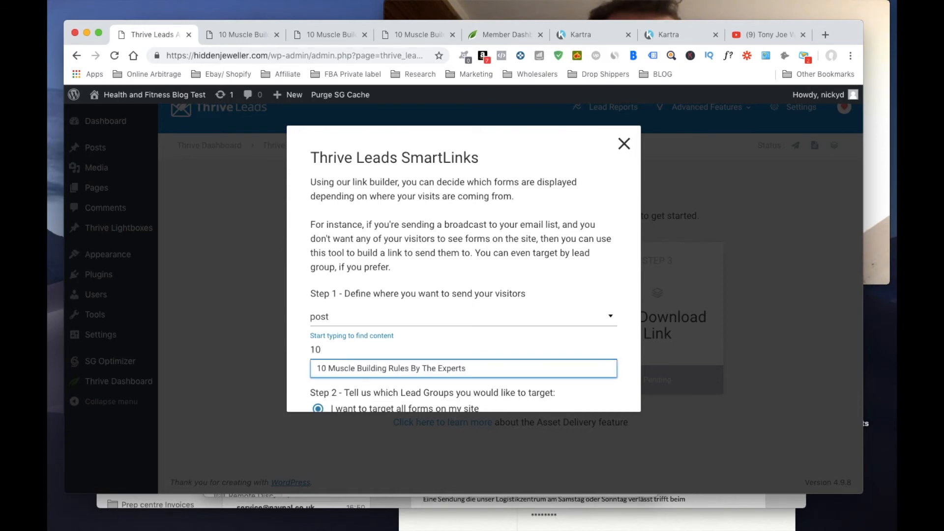
{"action": "left_click", "coordinate": [382, 370]}
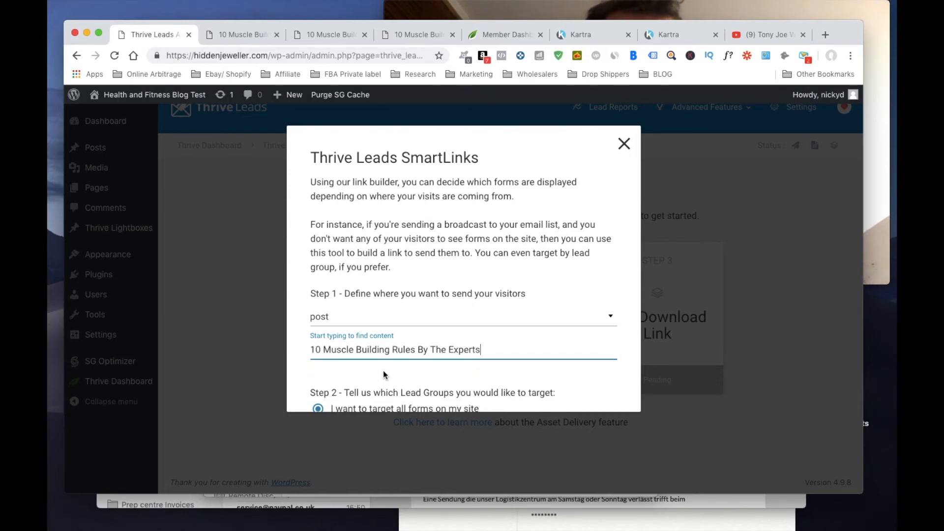
Target only certain lead groups with Free Giveaway selected, and set the form behaviour to "Hide the forms".
{"action": "scroll", "coordinate": [440, 312], "scroll_direction": "down", "scroll_amount": 3}
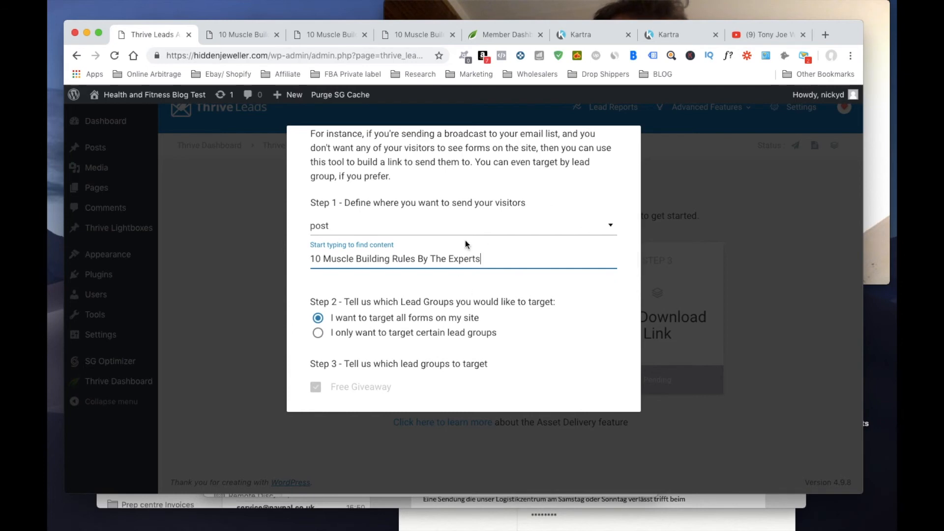
{"action": "scroll", "coordinate": [456, 262], "scroll_direction": "down", "scroll_amount": 2}
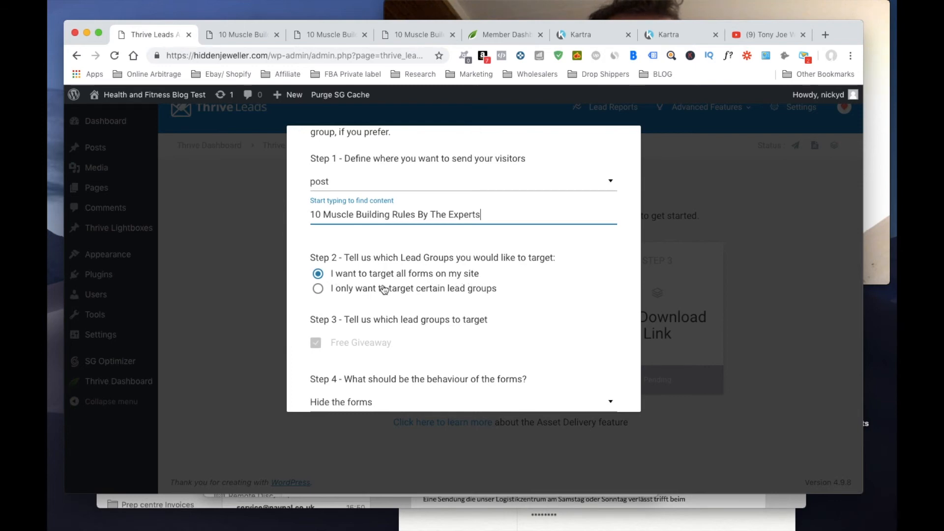
{"action": "left_click", "coordinate": [319, 290]}
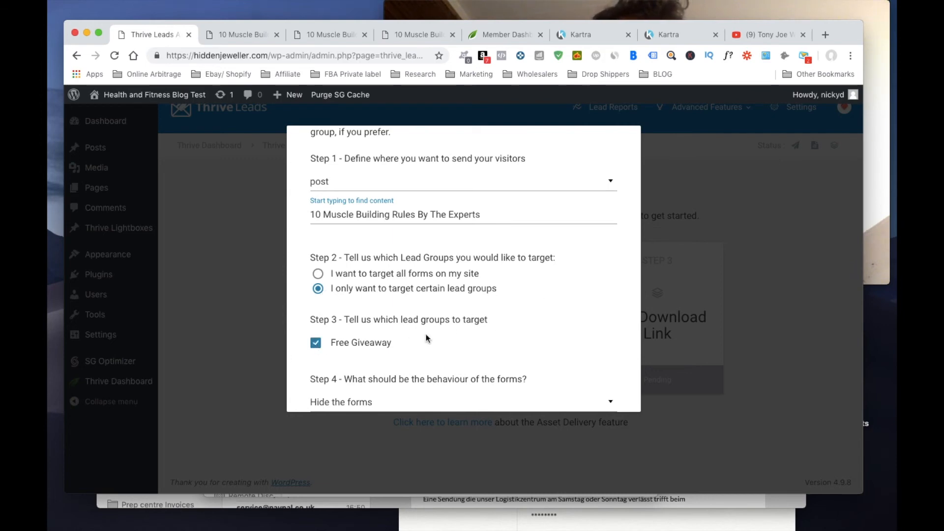
{"action": "scroll", "coordinate": [426, 338], "scroll_direction": "down", "scroll_amount": 5}
{"action": "left_click", "coordinate": [383, 287]}
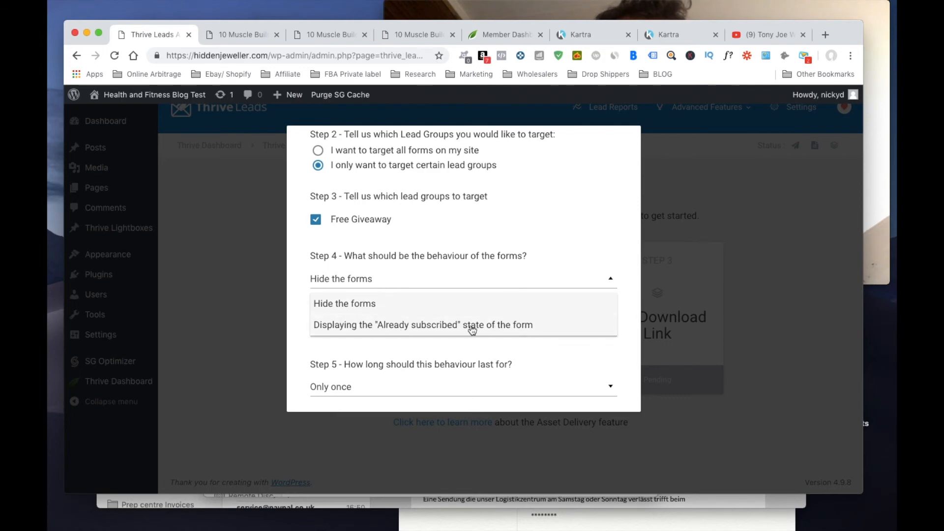
{"action": "left_click", "coordinate": [385, 306]}
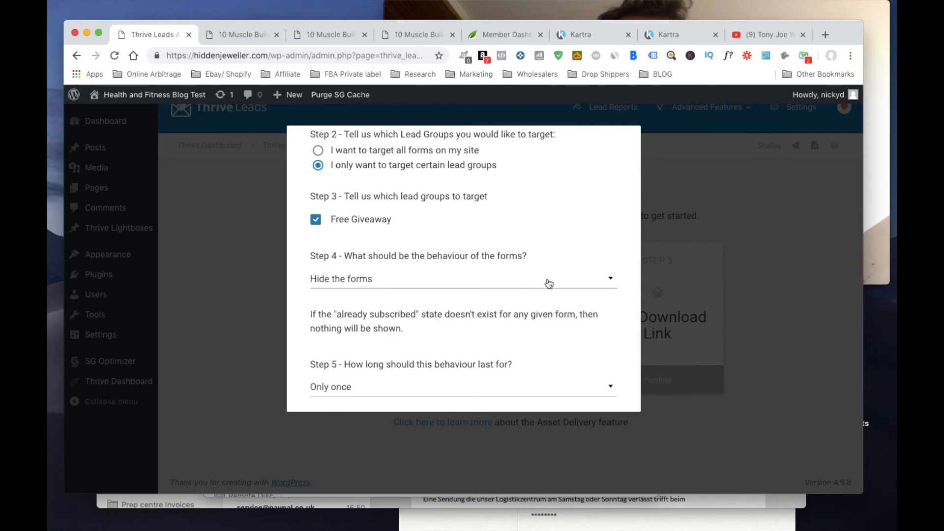
Make the behaviour last "Until the visitor closes the browser tab", copy the generated SmartLink, and close the link builder.
{"action": "scroll", "coordinate": [530, 294], "scroll_direction": "down", "scroll_amount": 4}
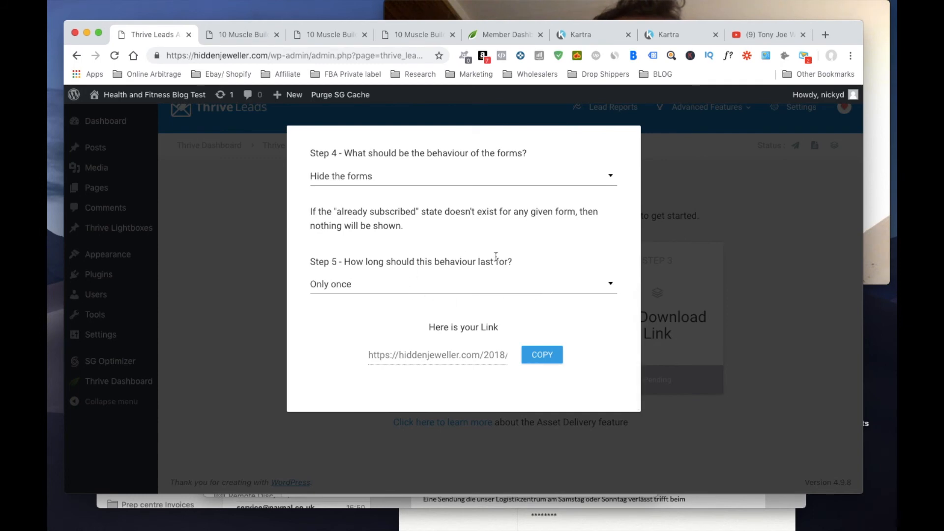
{"action": "left_click", "coordinate": [418, 285]}
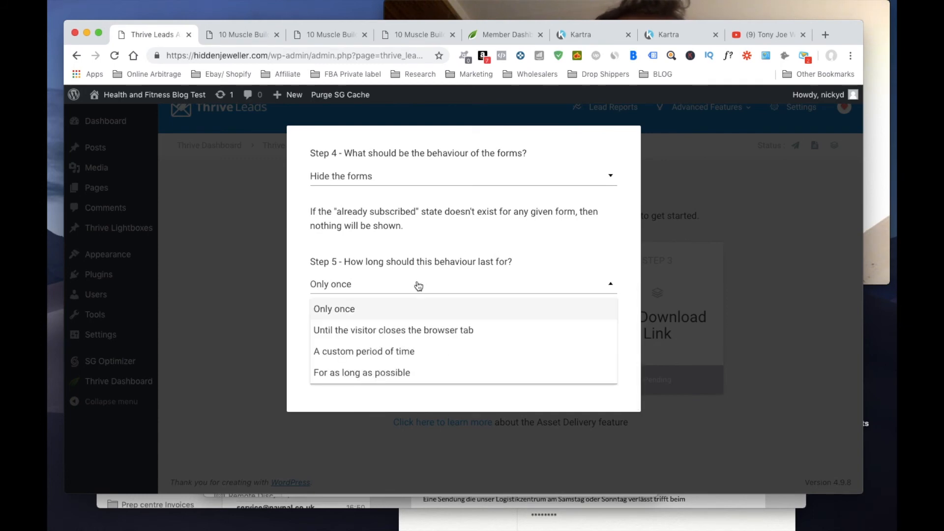
{"action": "left_click", "coordinate": [373, 331]}
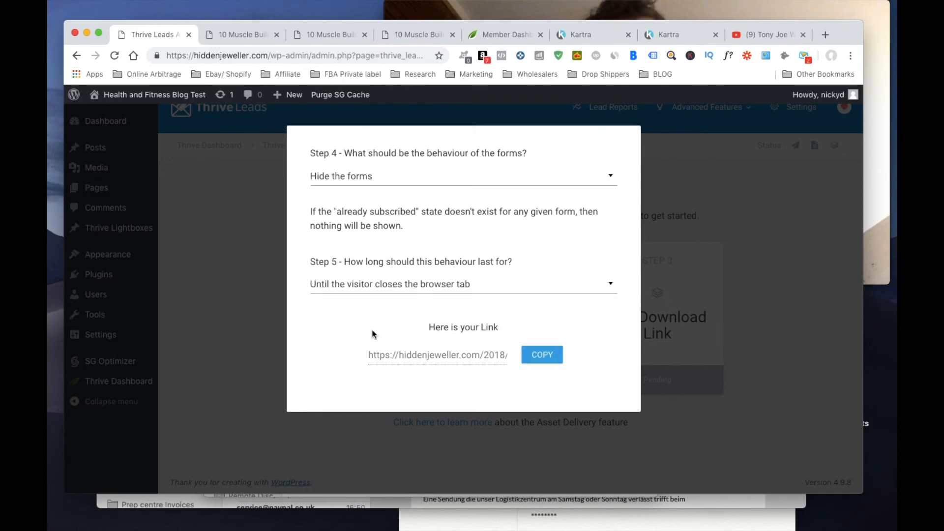
{"action": "left_click", "coordinate": [542, 355]}
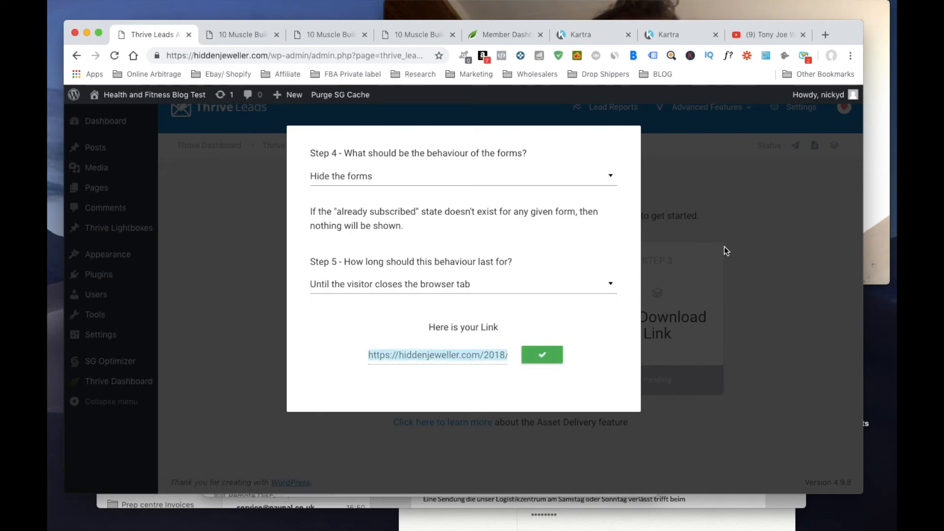
{"action": "left_click", "coordinate": [759, 195]}
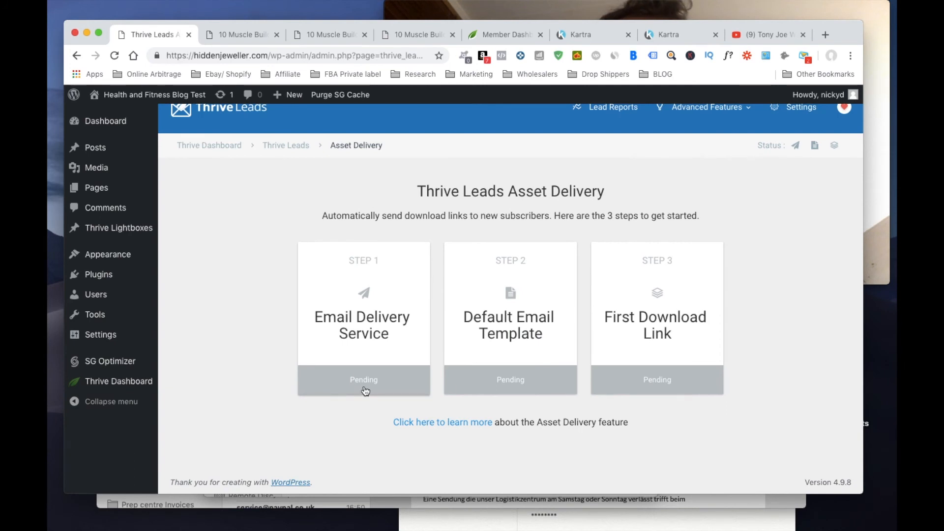
{"action": "scroll", "coordinate": [365, 391], "scroll_direction": "up", "scroll_amount": 1}
{"action": "left_click", "coordinate": [877, 236]}
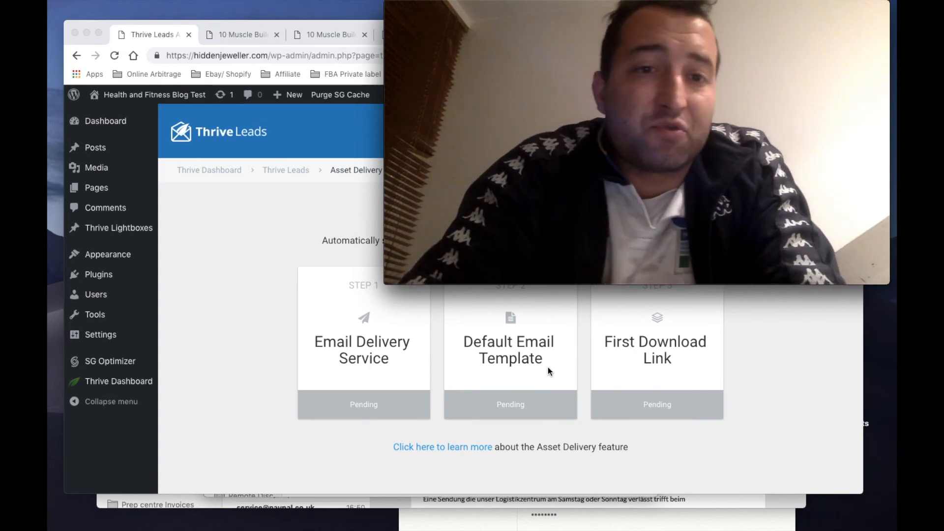
{"action": "left_click", "coordinate": [268, 250]}
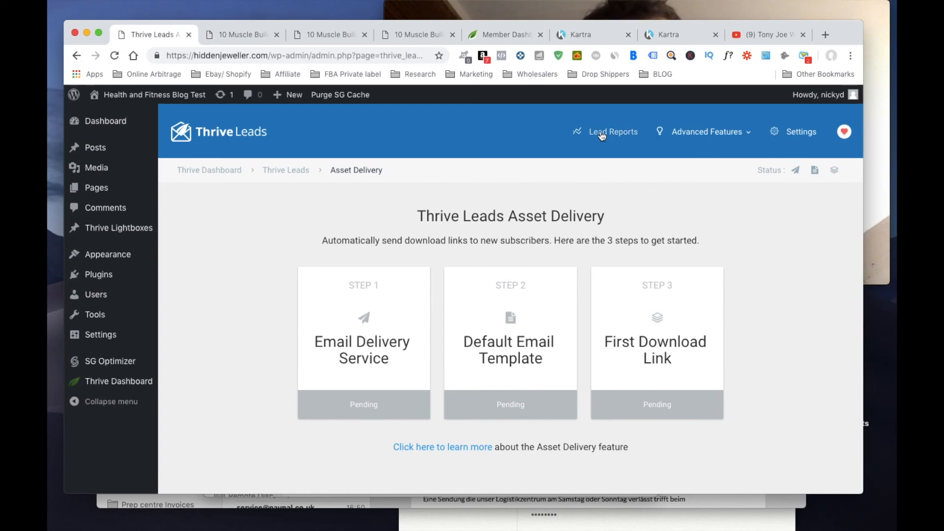
View the Thrive Leads settings for lazy loading, cached statistics and logs, and close them without changes.
{"action": "left_click", "coordinate": [785, 139]}
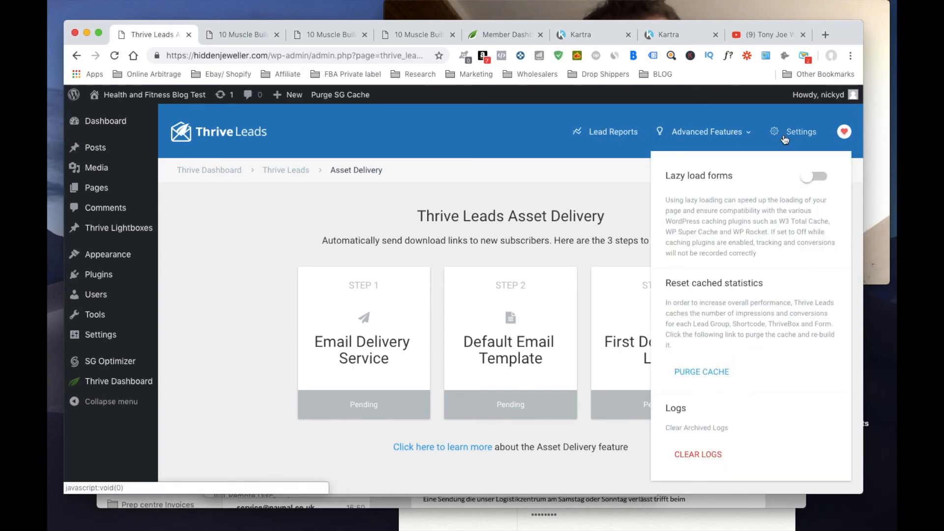
{"action": "left_click", "coordinate": [467, 257]}
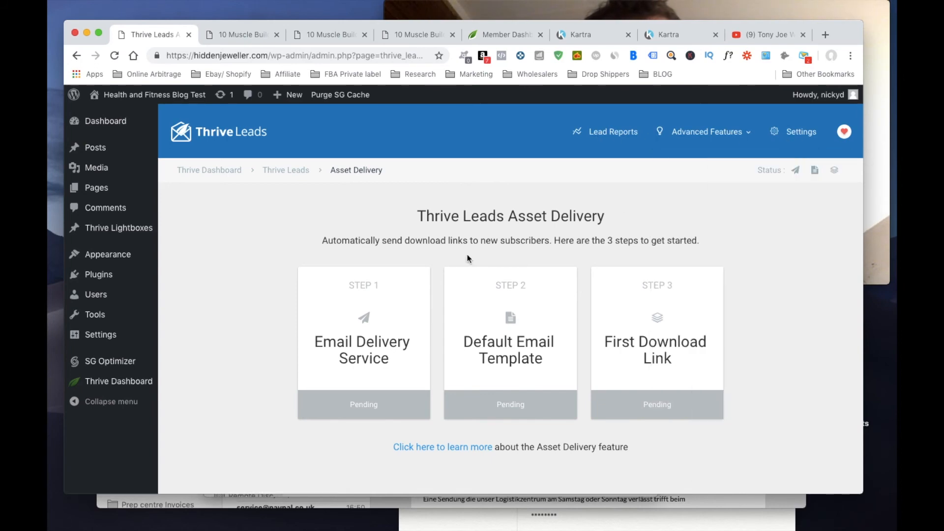
Open Lead Reports, examine the Conversion Report's graph and records table, and dismiss the mail notification.
{"action": "left_click", "coordinate": [613, 130]}
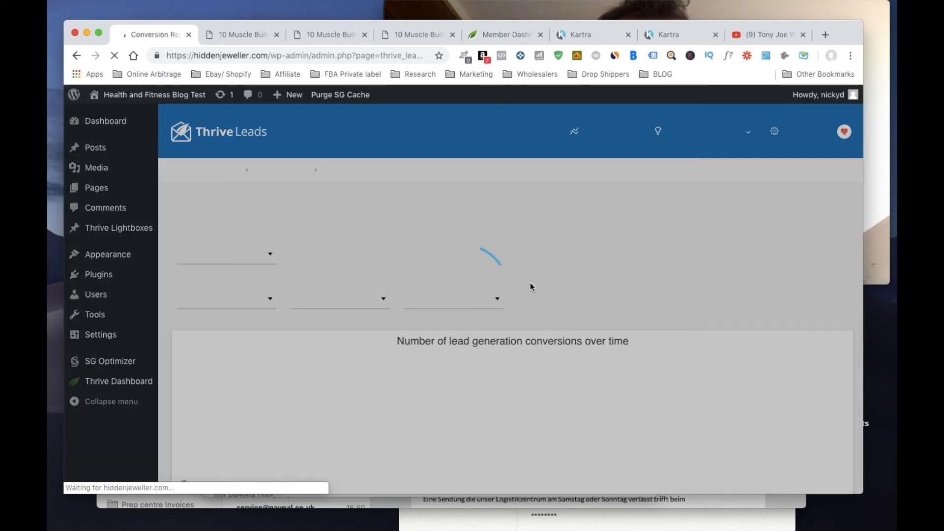
{"action": "scroll", "coordinate": [530, 288], "scroll_direction": "down", "scroll_amount": 5}
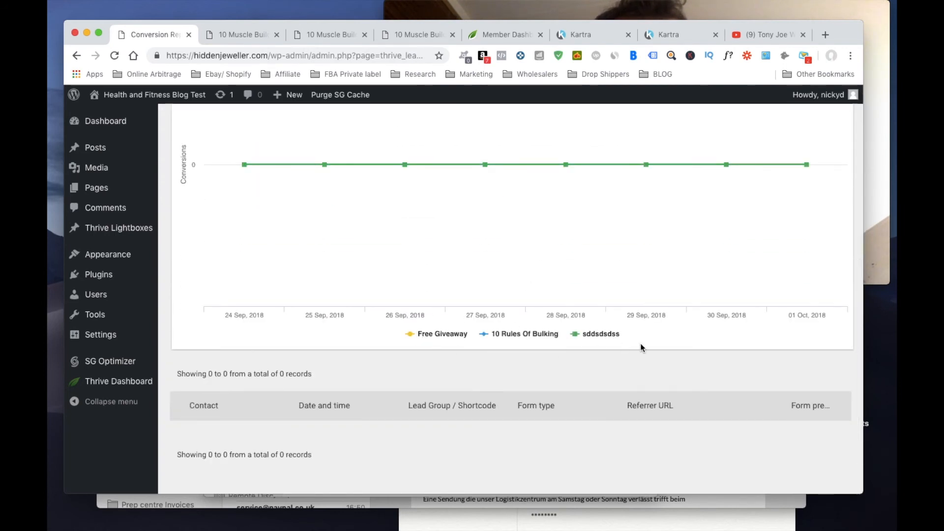
{"action": "scroll", "coordinate": [286, 317], "scroll_direction": "up", "scroll_amount": 4}
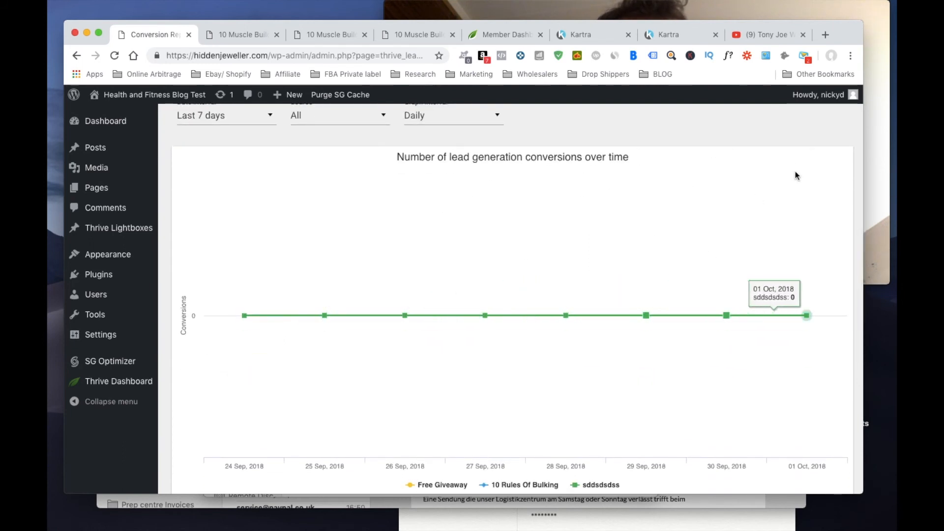
{"action": "scroll", "coordinate": [524, 361], "scroll_direction": "up", "scroll_amount": 4}
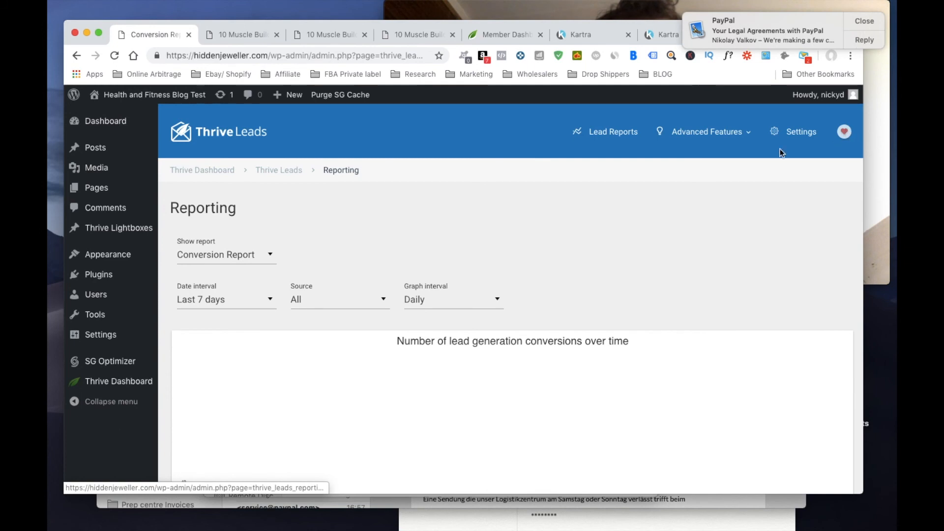
{"action": "left_click", "coordinate": [866, 23]}
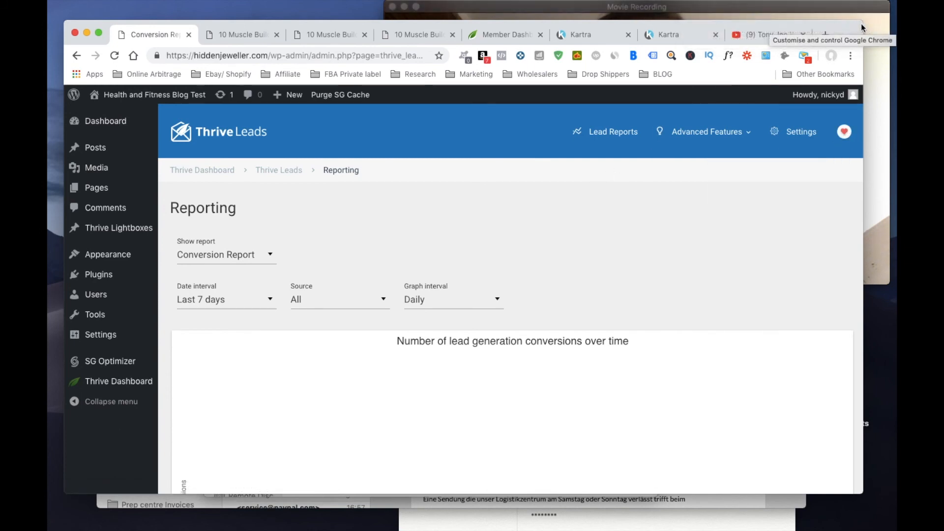
{"action": "left_click", "coordinate": [565, 13]}
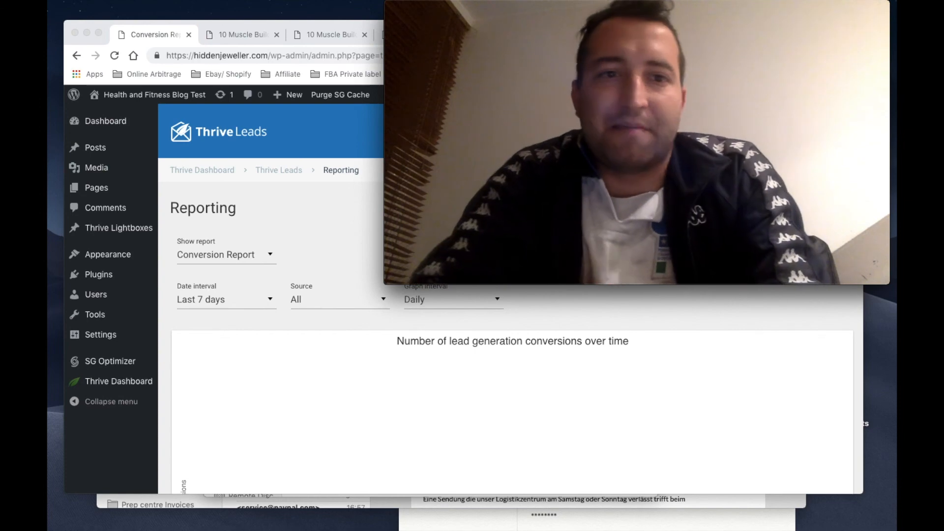
{"action": "left_click", "coordinate": [324, 229]}
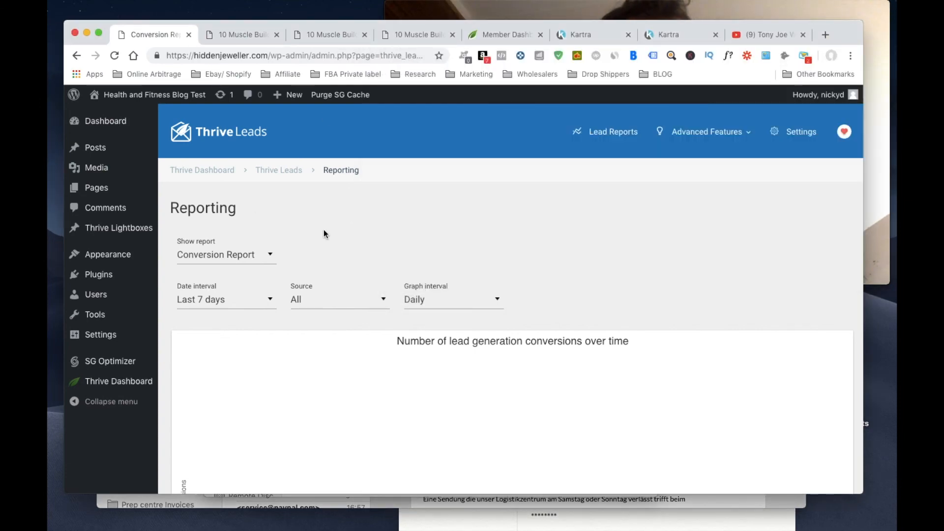
Visit the Health and Fitness Blog Test homepage and examine its layout from the header image down to the footer.
{"action": "left_click", "coordinate": [141, 97]}
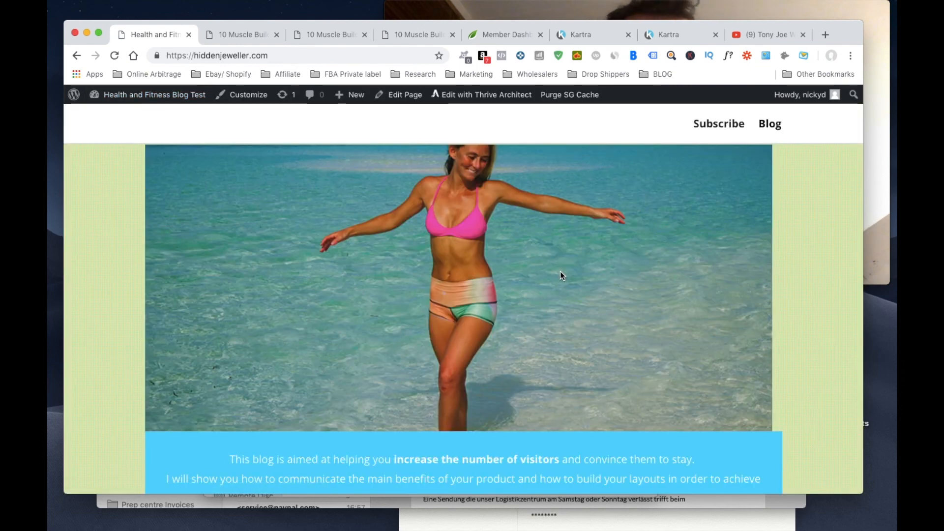
{"action": "scroll", "coordinate": [562, 275], "scroll_direction": "down", "scroll_amount": 10}
{"action": "scroll", "coordinate": [560, 275], "scroll_direction": "down", "scroll_amount": 10}
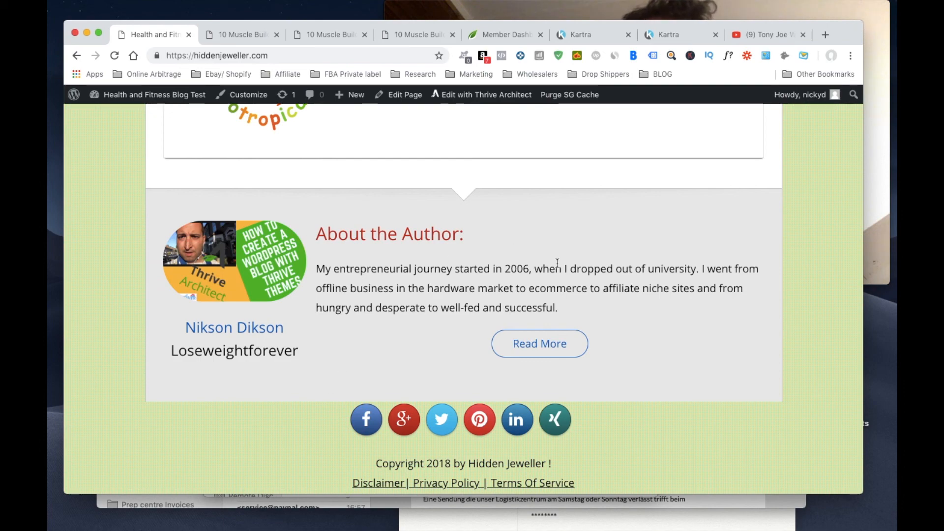
{"action": "scroll", "coordinate": [557, 263], "scroll_direction": "up", "scroll_amount": 20}
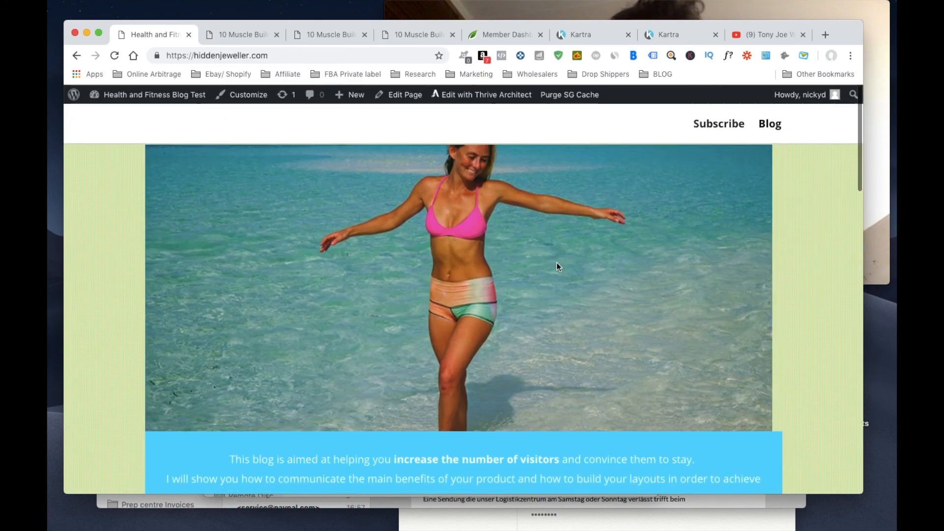
{"action": "scroll", "coordinate": [557, 266], "scroll_direction": "down", "scroll_amount": 15}
{"action": "scroll", "coordinate": [557, 265], "scroll_direction": "up", "scroll_amount": 8}
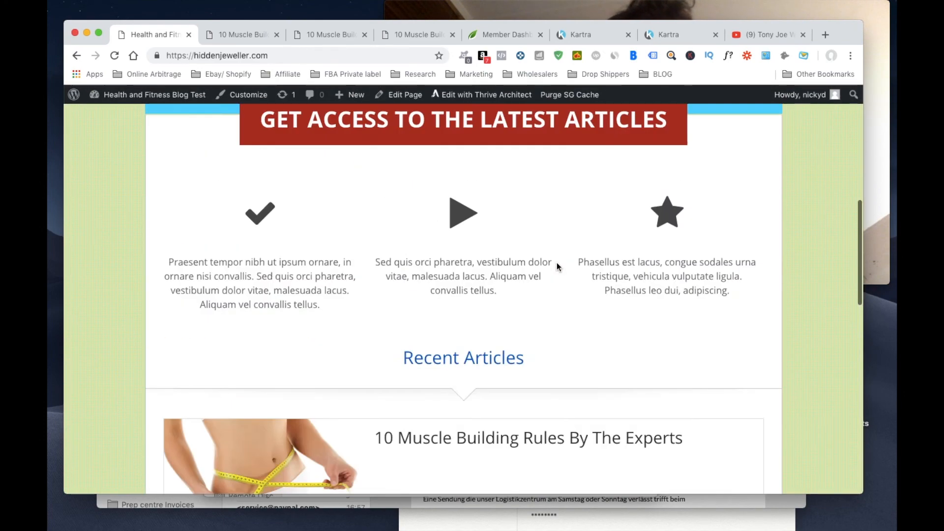
{"action": "scroll", "coordinate": [557, 263], "scroll_direction": "up", "scroll_amount": 5}
{"action": "left_click", "coordinate": [878, 158]}
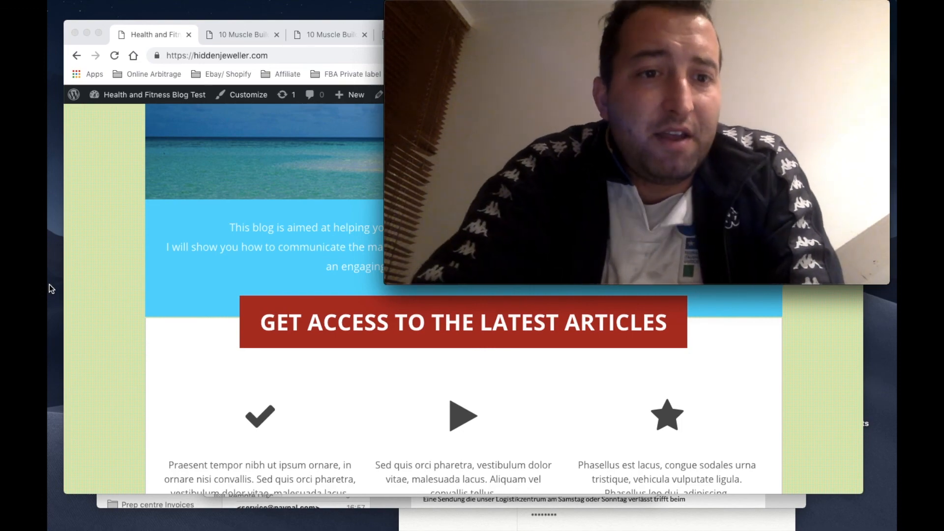
{"action": "left_click", "coordinate": [83, 293]}
{"action": "scroll", "coordinate": [378, 211], "scroll_direction": "up", "scroll_amount": 5}
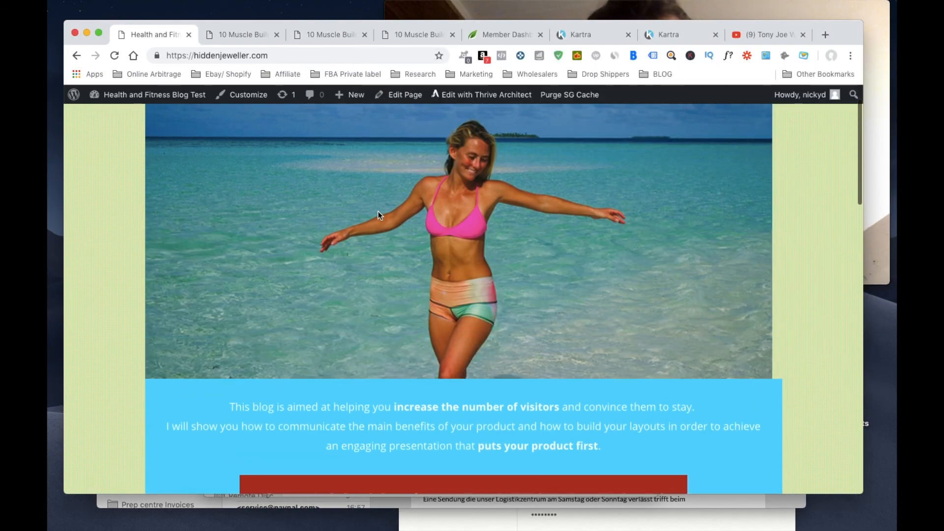
{"action": "scroll", "coordinate": [377, 211], "scroll_direction": "up", "scroll_amount": 2}
{"action": "scroll", "coordinate": [377, 211], "scroll_direction": "down", "scroll_amount": 2}
{"action": "scroll", "coordinate": [378, 211], "scroll_direction": "down", "scroll_amount": 15}
{"action": "scroll", "coordinate": [378, 211], "scroll_direction": "up", "scroll_amount": 20}
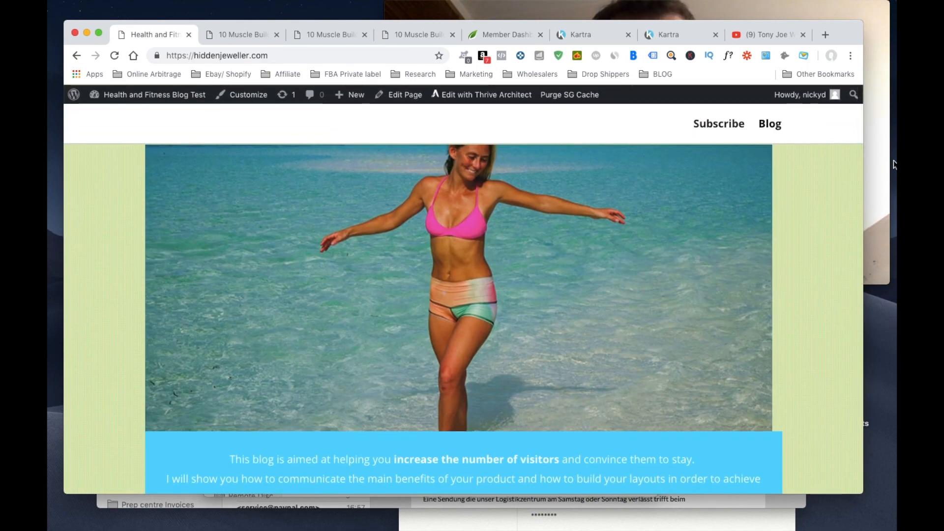
{"action": "left_click", "coordinate": [874, 160]}
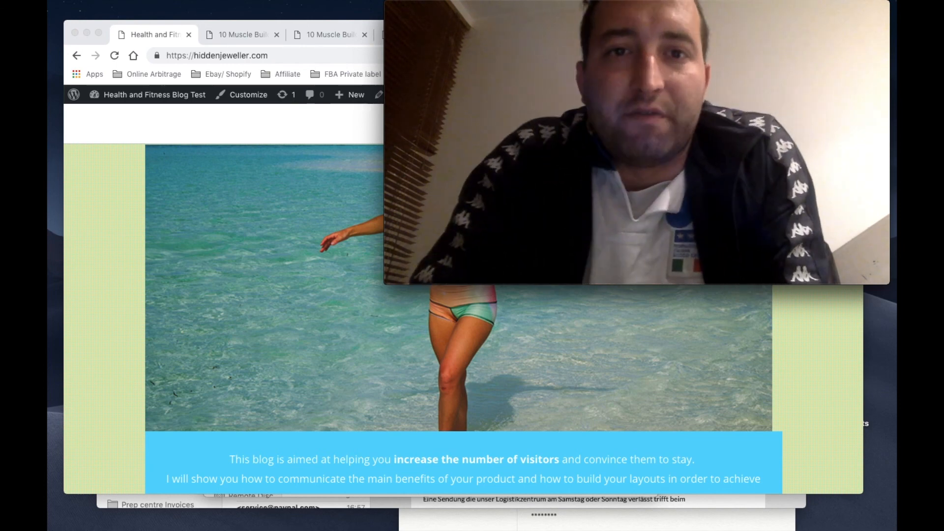
{"action": "mouse_move", "coordinate": [547, 140]}
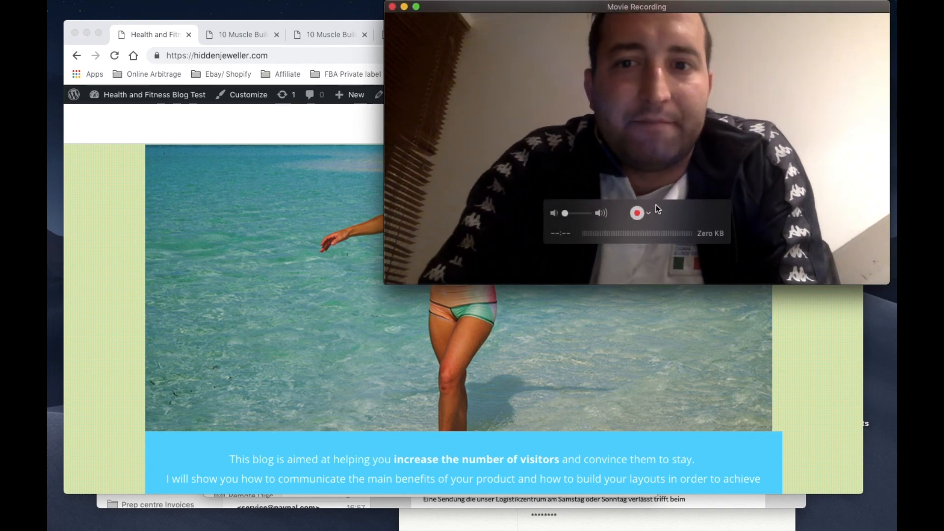